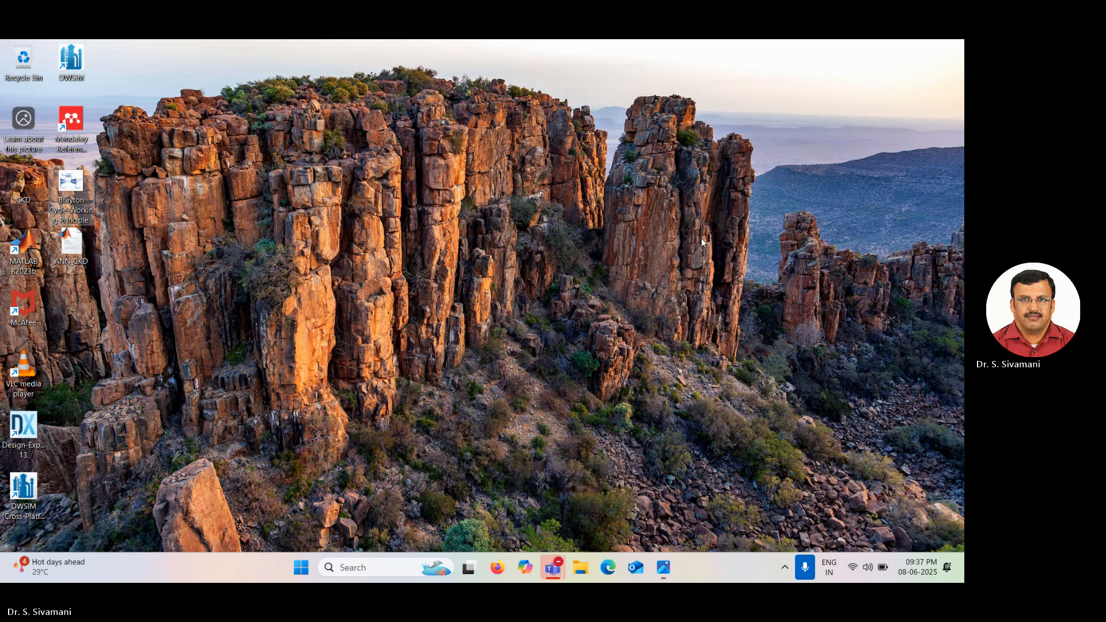
Search the web for the DWSIM 8.4.1 download and open the SourceForge files page for it.
{"action": "type", "text": "dw"}
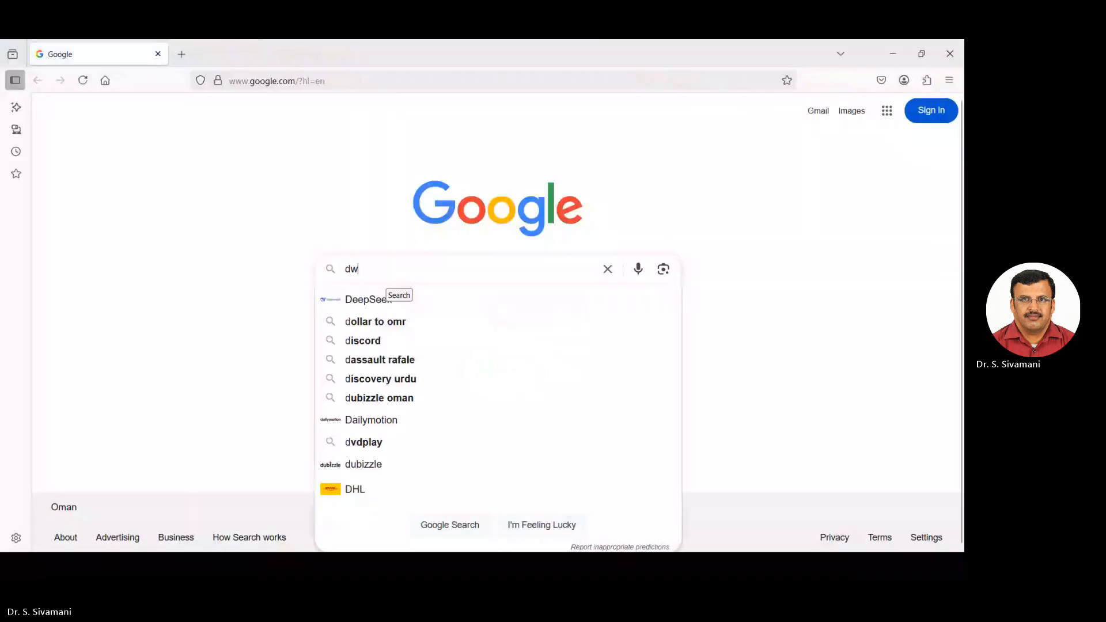
{"action": "type", "text": "sim"}
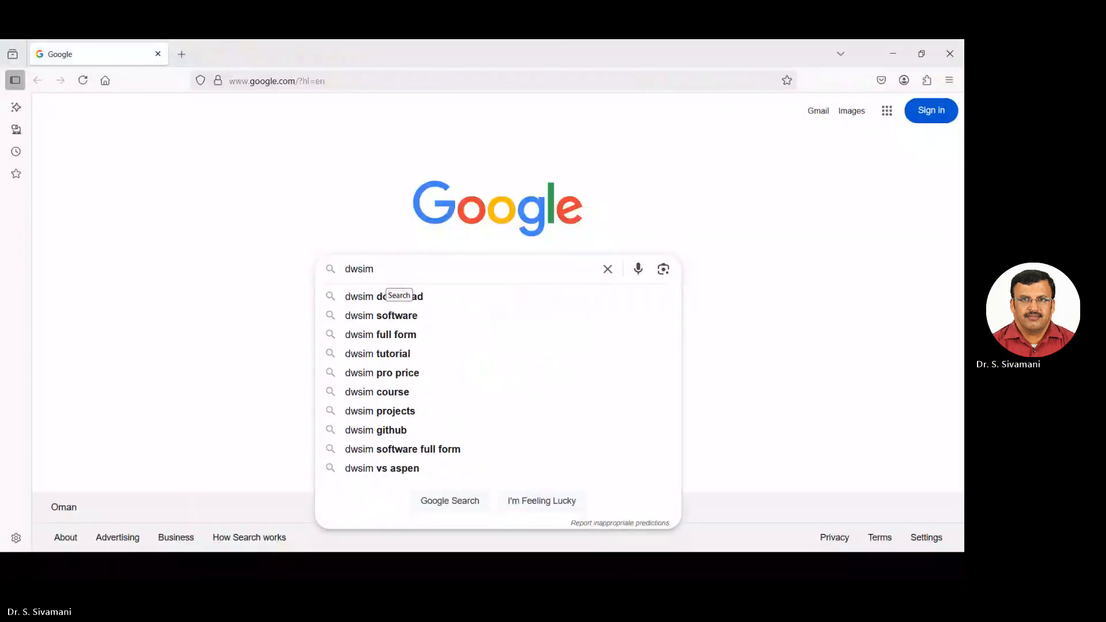
{"action": "type", "text": " 8.4.1"}
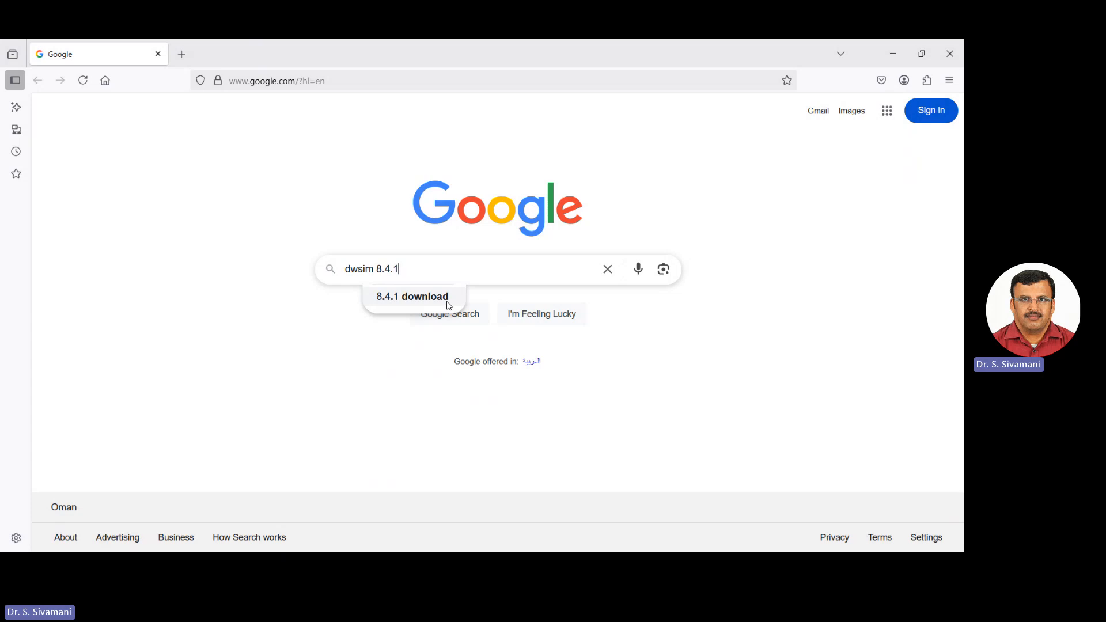
{"action": "left_click", "coordinate": [447, 305]}
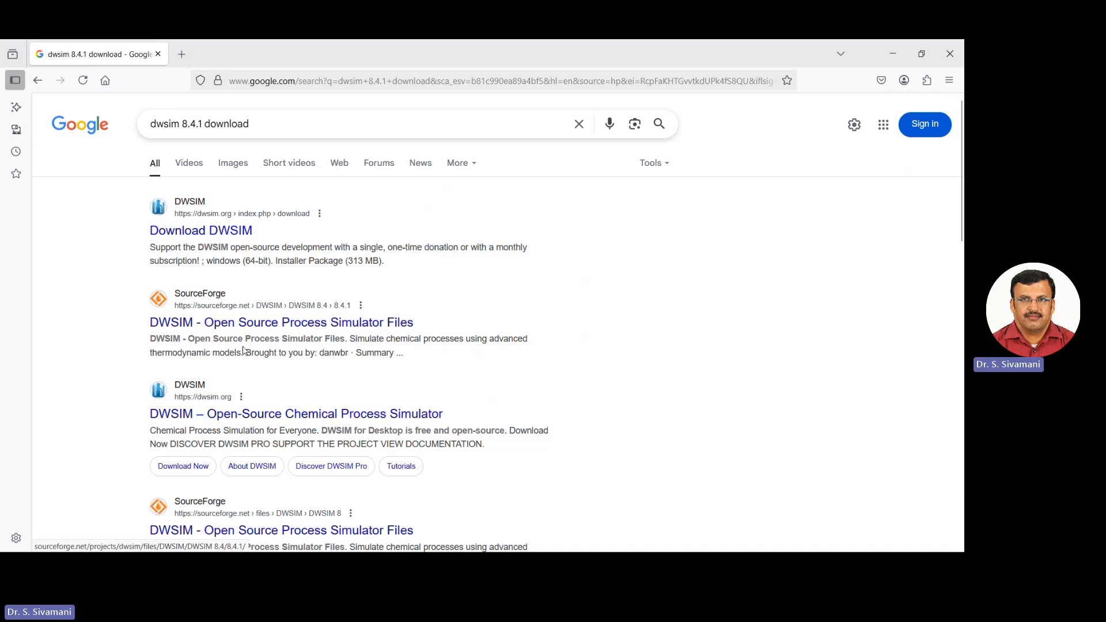
{"action": "left_click", "coordinate": [260, 324]}
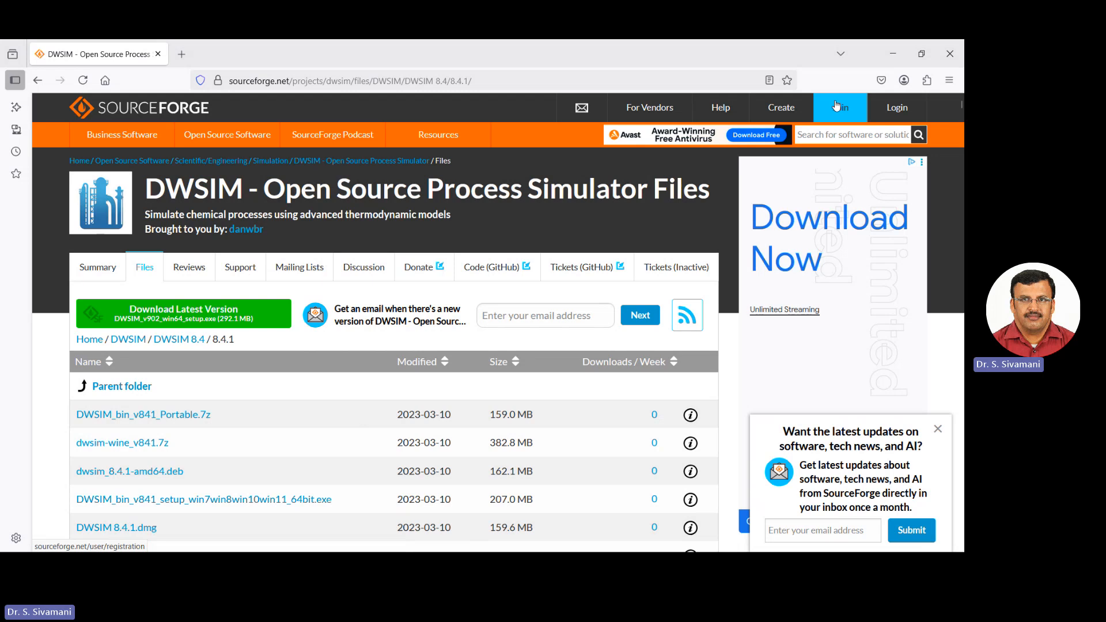
Close the browser and the Brayton Cycle working-principle image window.
{"action": "left_click", "coordinate": [949, 54]}
{"action": "mouse_move", "coordinate": [956, 50]}
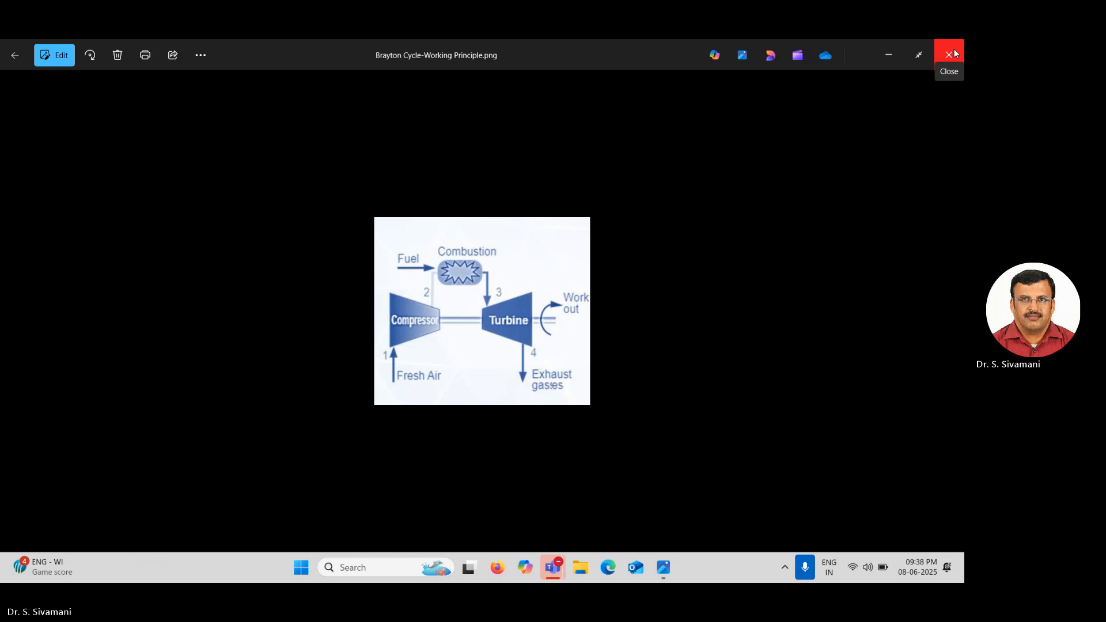
{"action": "left_click", "coordinate": [948, 55]}
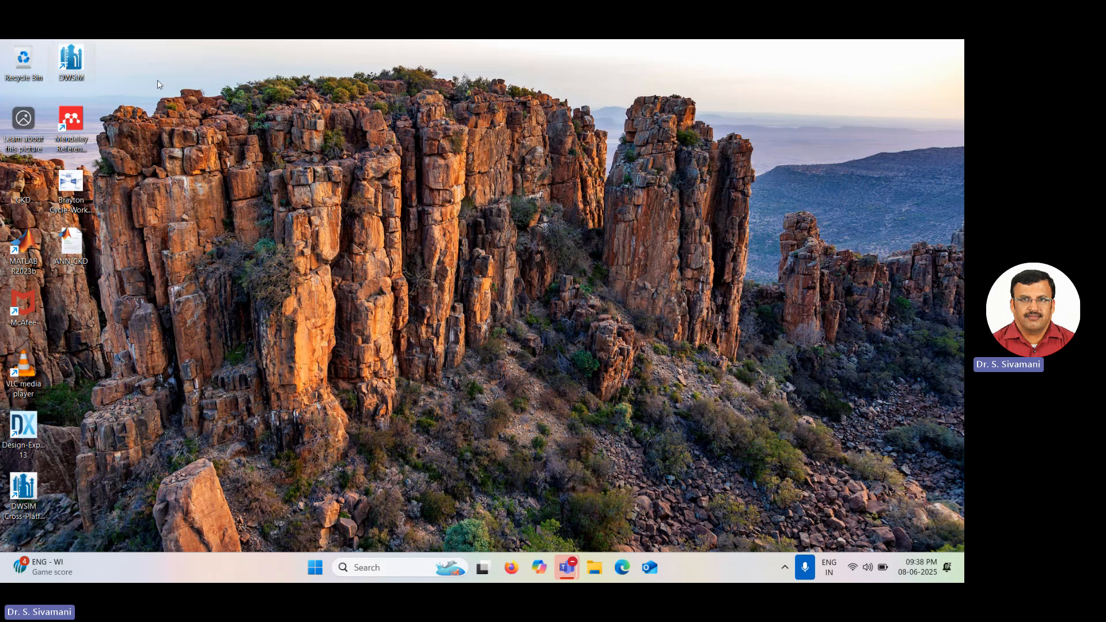
Launch DWSIM, closing the recovered simulations dialog and cancelling the update notice.
{"action": "double_click", "coordinate": [71, 61]}
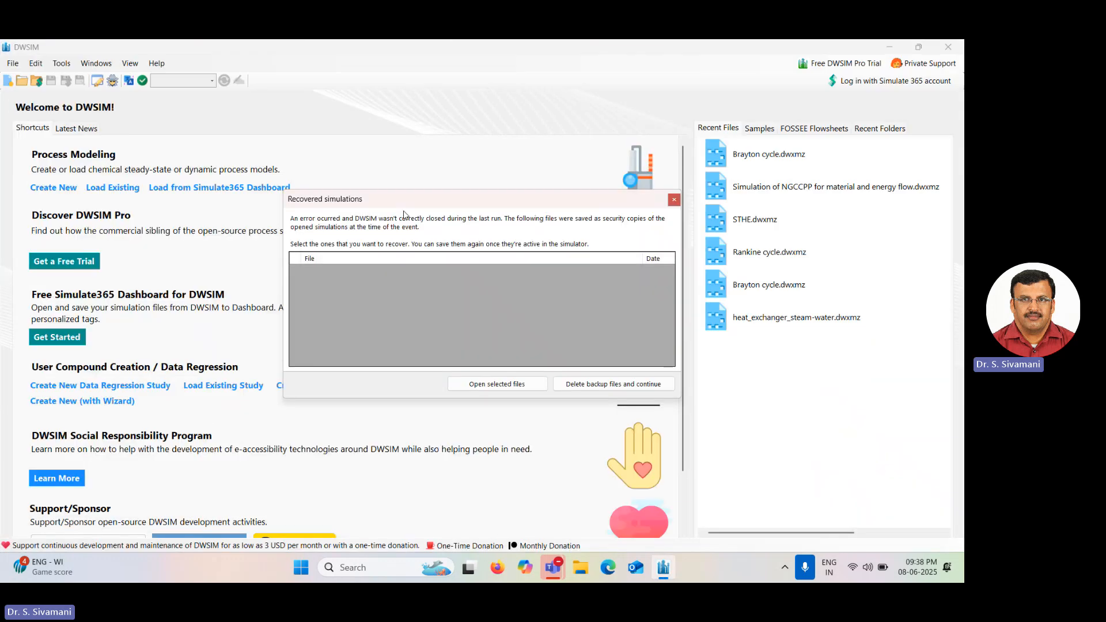
{"action": "left_click", "coordinate": [672, 201]}
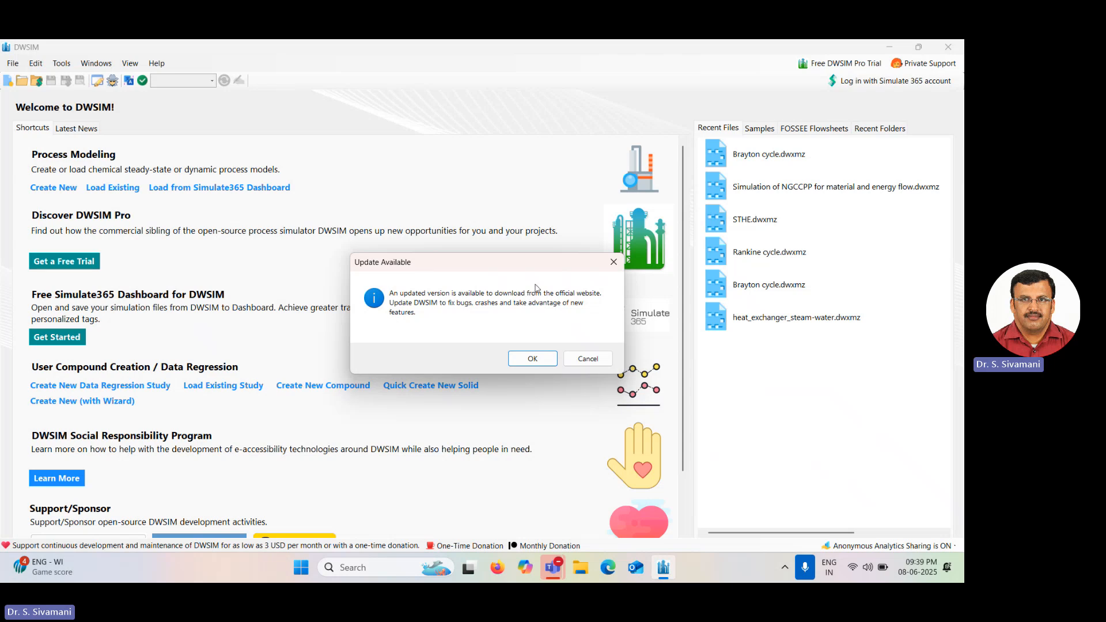
{"action": "left_click", "coordinate": [592, 363]}
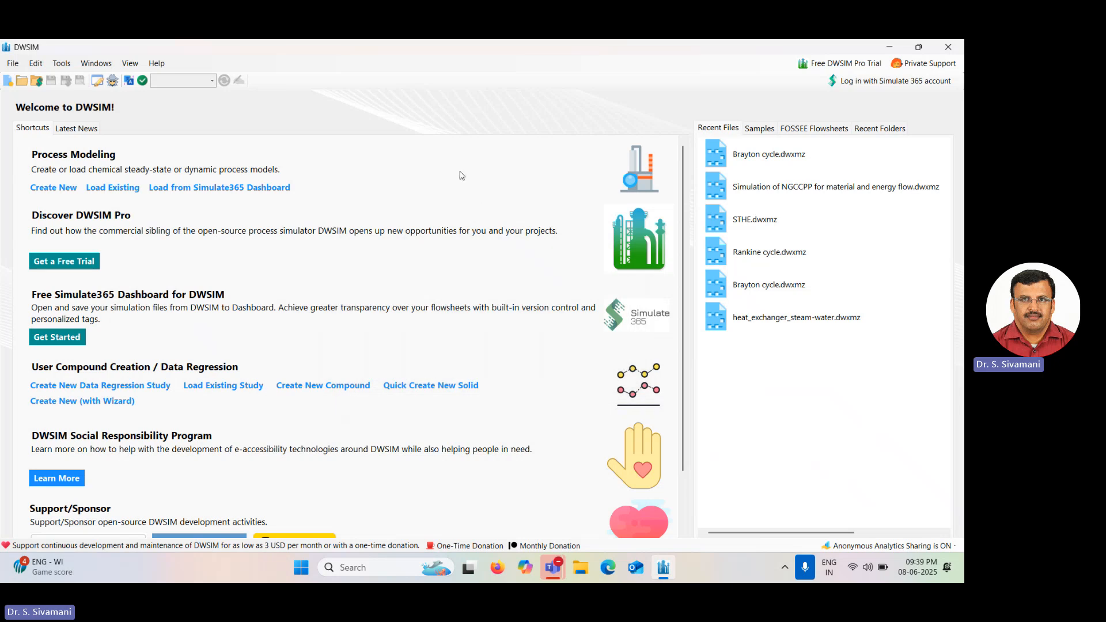
Create a new simulation with the configuration wizard and add Nitrogen as a compound.
{"action": "left_click", "coordinate": [60, 194]}
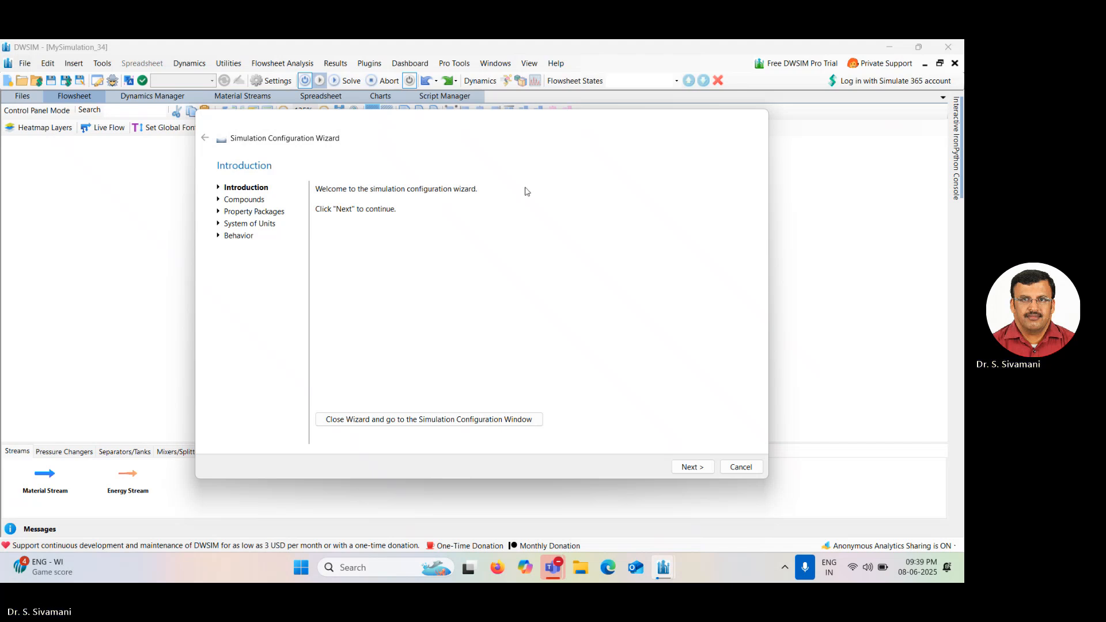
{"action": "left_click", "coordinate": [693, 467]}
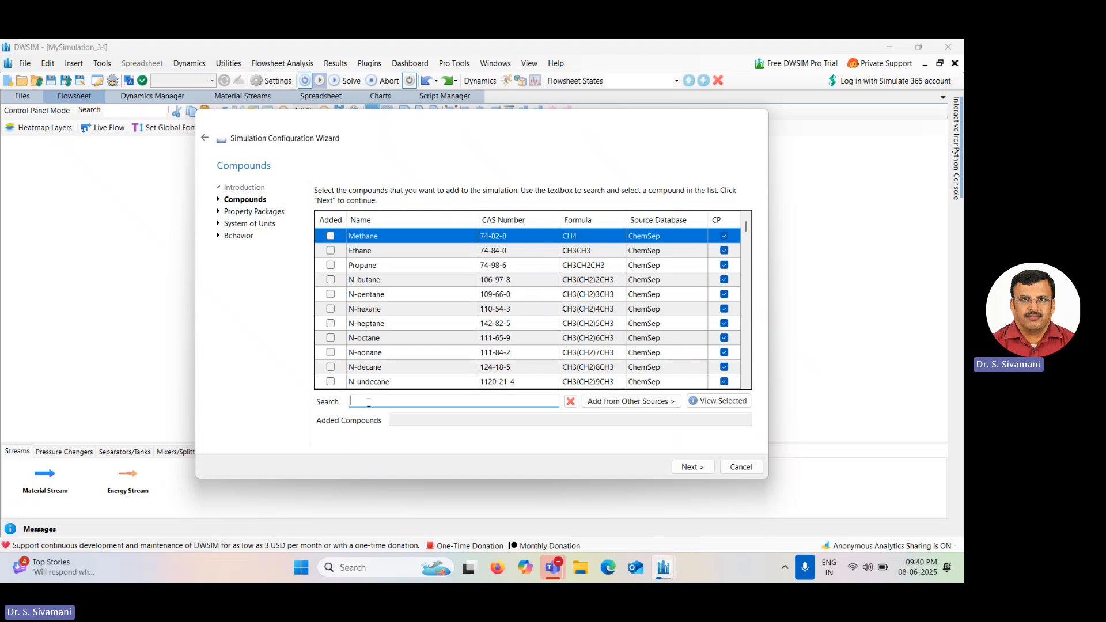
{"action": "type", "text": "nitro"}
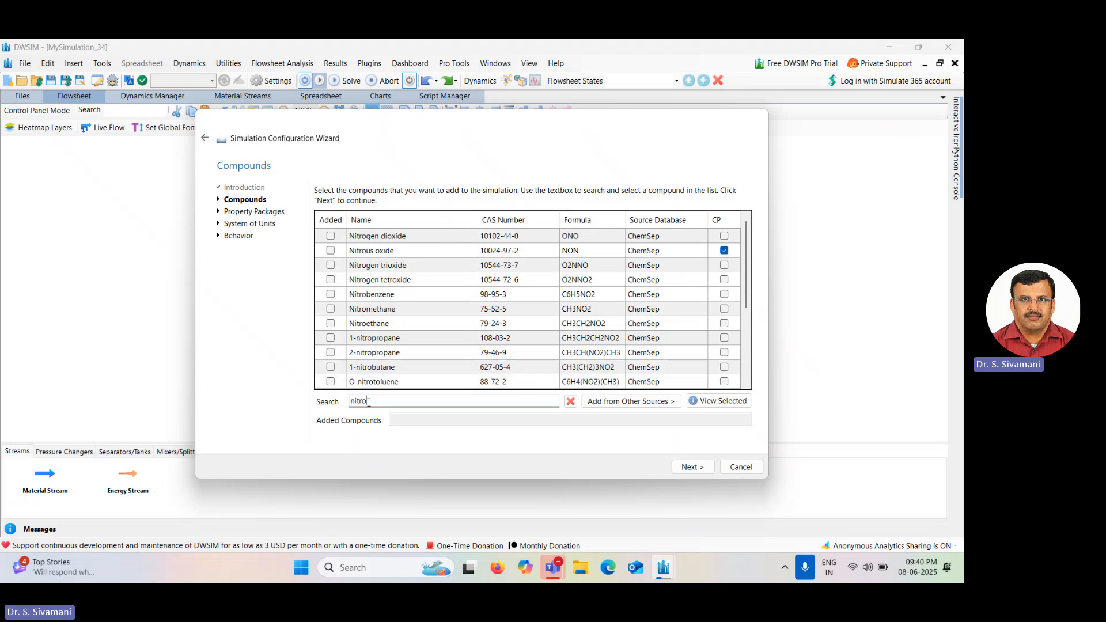
{"action": "type", "text": "g"}
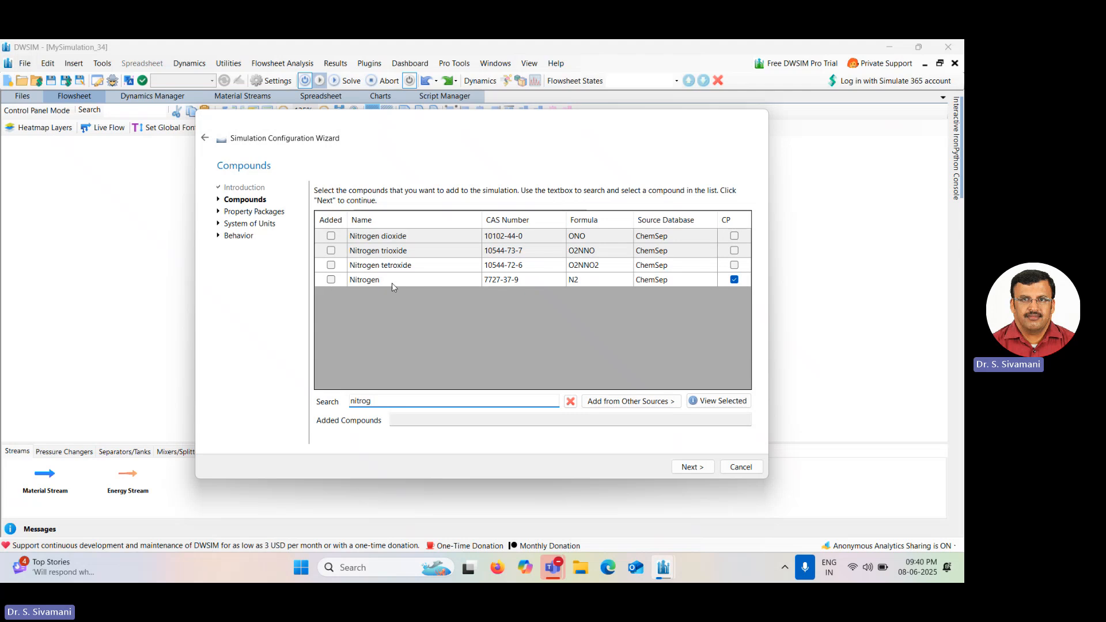
{"action": "left_click", "coordinate": [332, 280]}
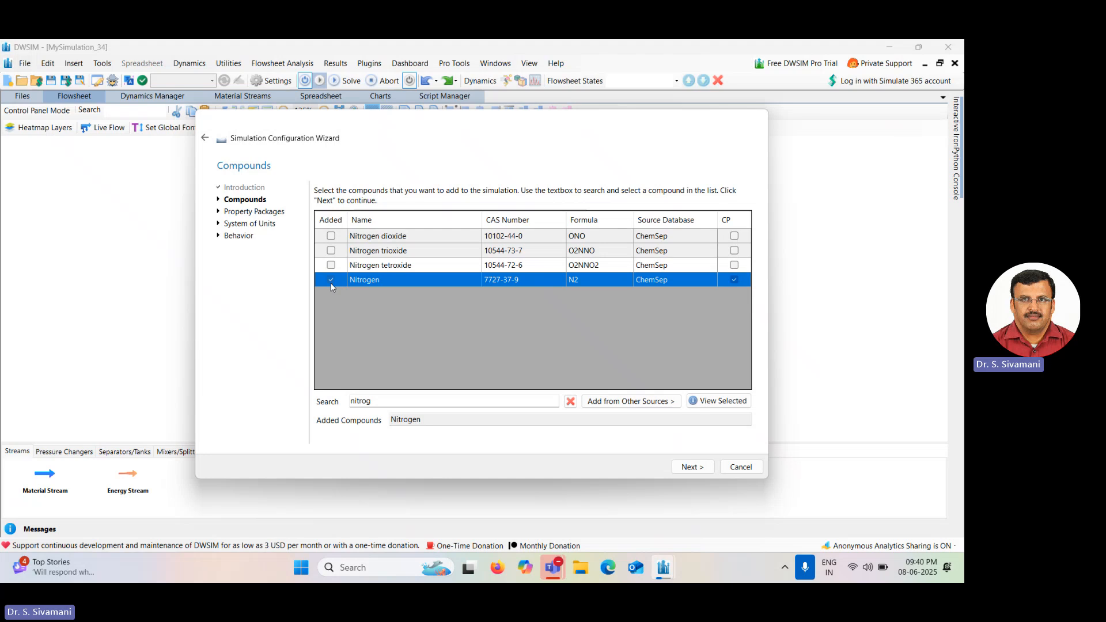
Search the compound list for oxygen and add Oxygen.
{"action": "left_click", "coordinate": [386, 399]}
{"action": "type", "text": "oxyg"}
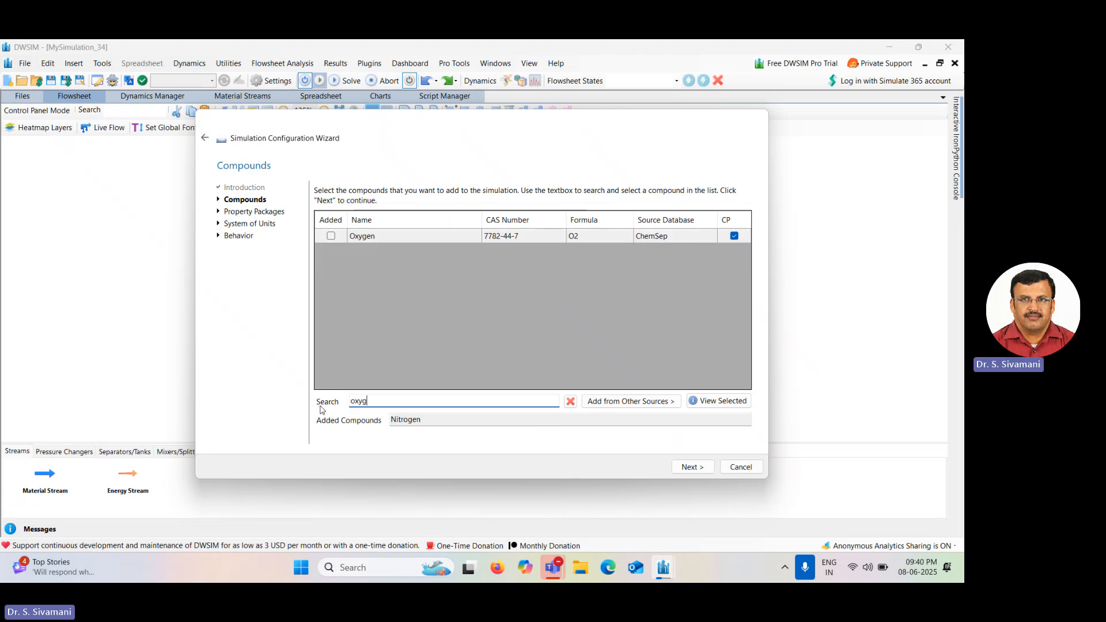
{"action": "left_click", "coordinate": [331, 236]}
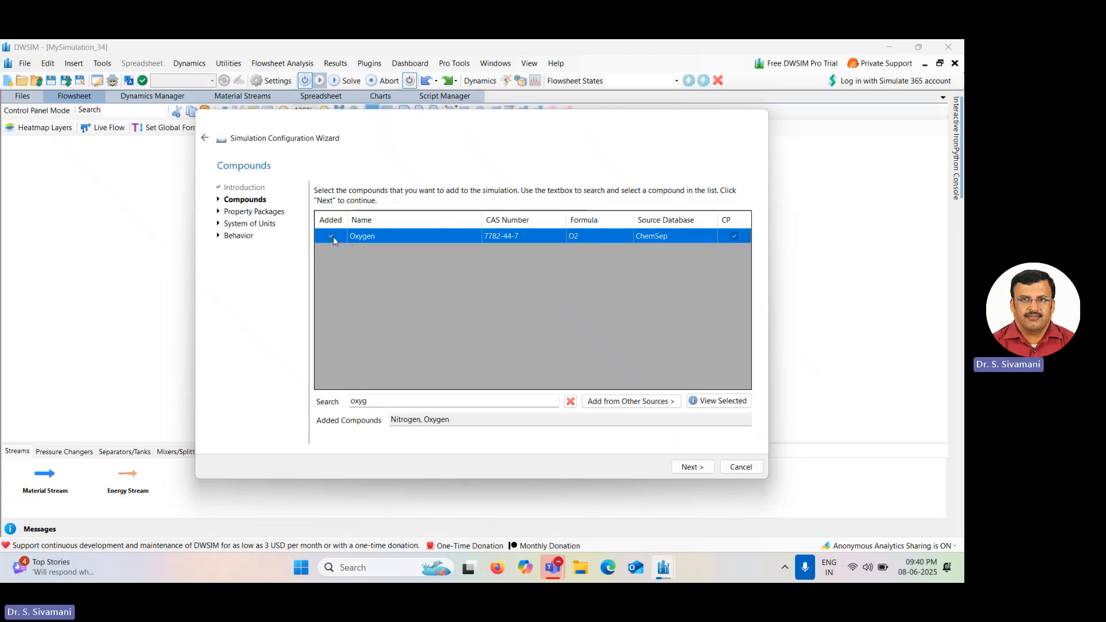
Search the compound list for methane and add Methane (CH4).
{"action": "left_click", "coordinate": [387, 401]}
{"action": "key", "text": "BackSpace"}
{"action": "key", "text": "BackSpace"}
{"action": "key", "text": "BackSpace"}
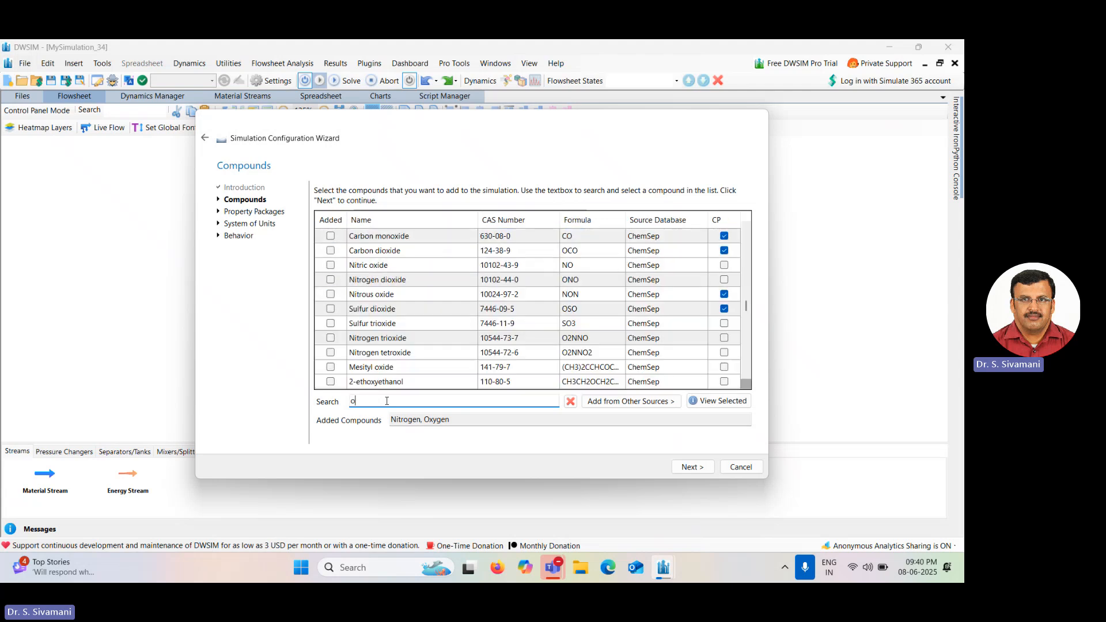
{"action": "type", "text": "meth"}
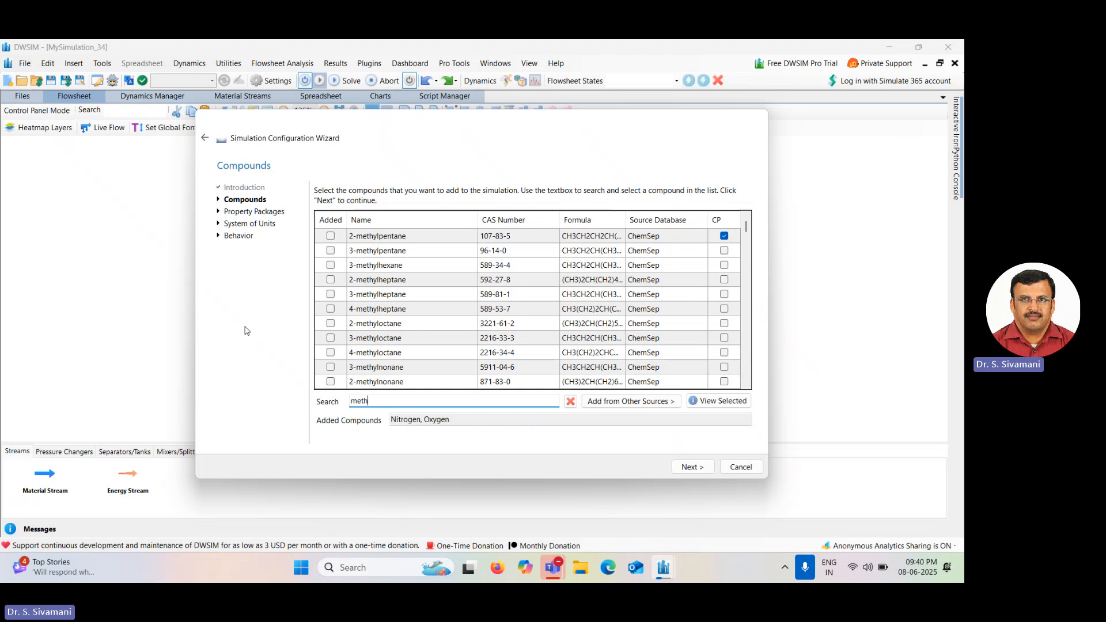
{"action": "type", "text": "a"}
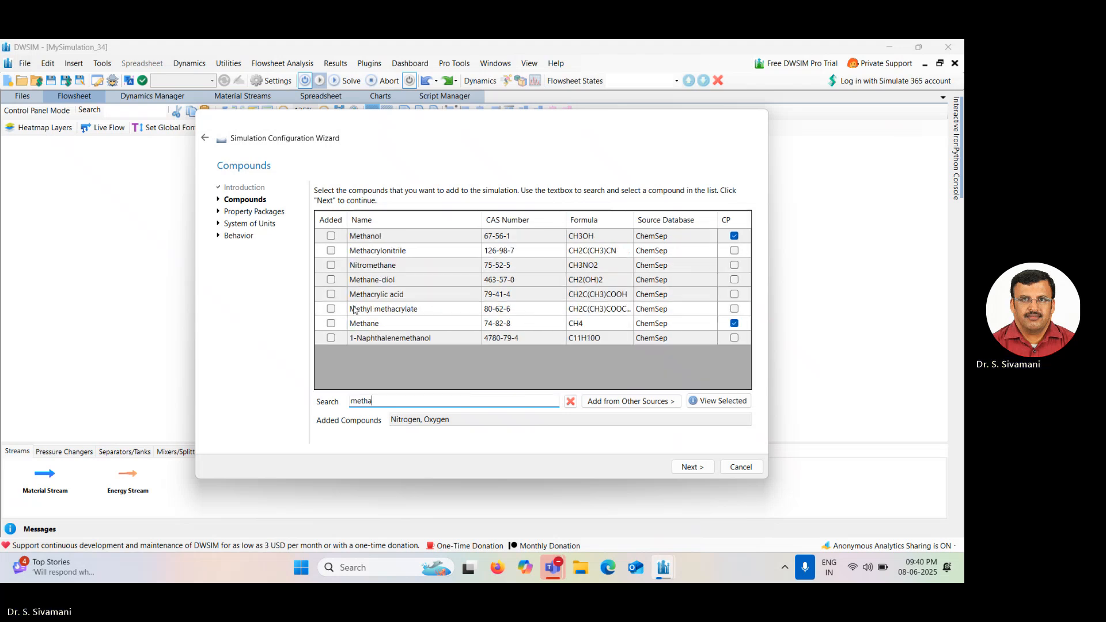
{"action": "left_click", "coordinate": [331, 324]}
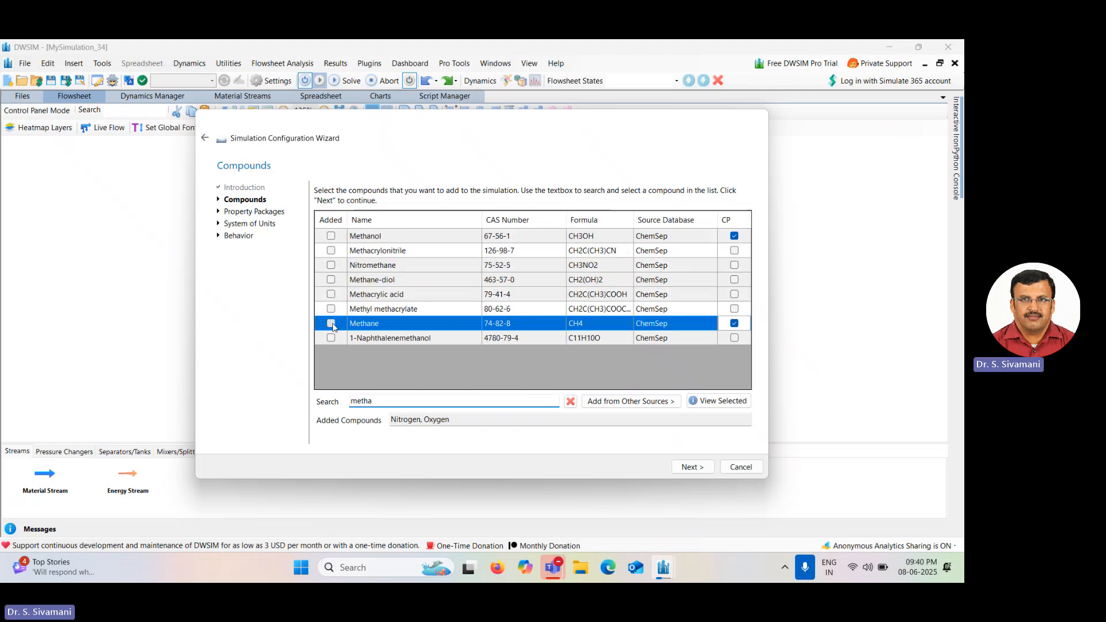
Search the compound list for carbon and add Carbon dioxide.
{"action": "double_click", "coordinate": [385, 398]}
{"action": "type", "text": "carbon"}
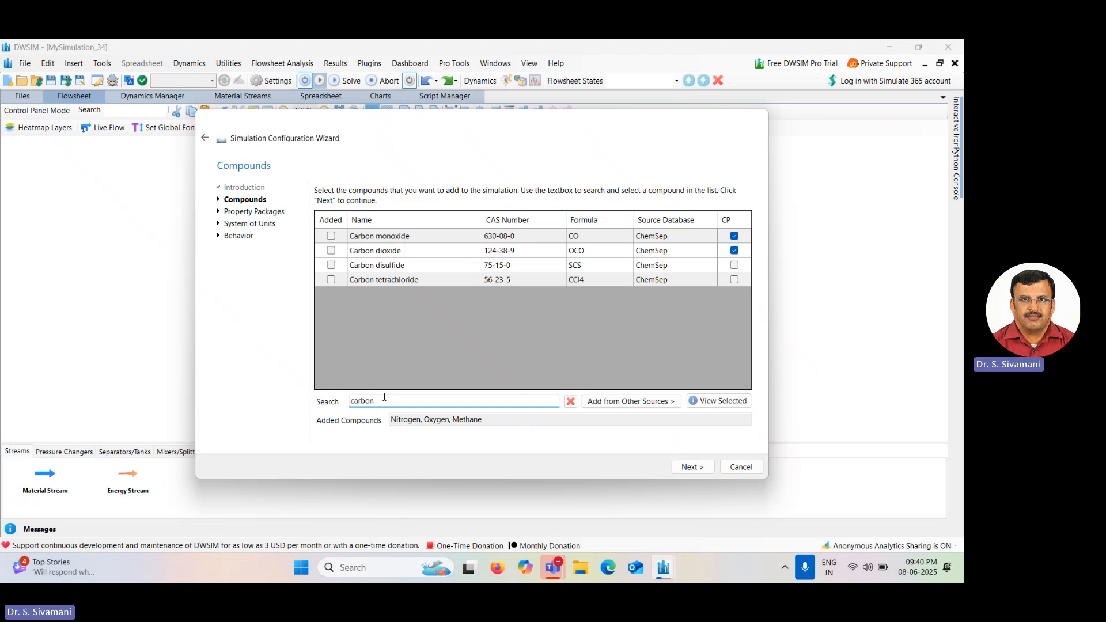
{"action": "left_click", "coordinate": [331, 250]}
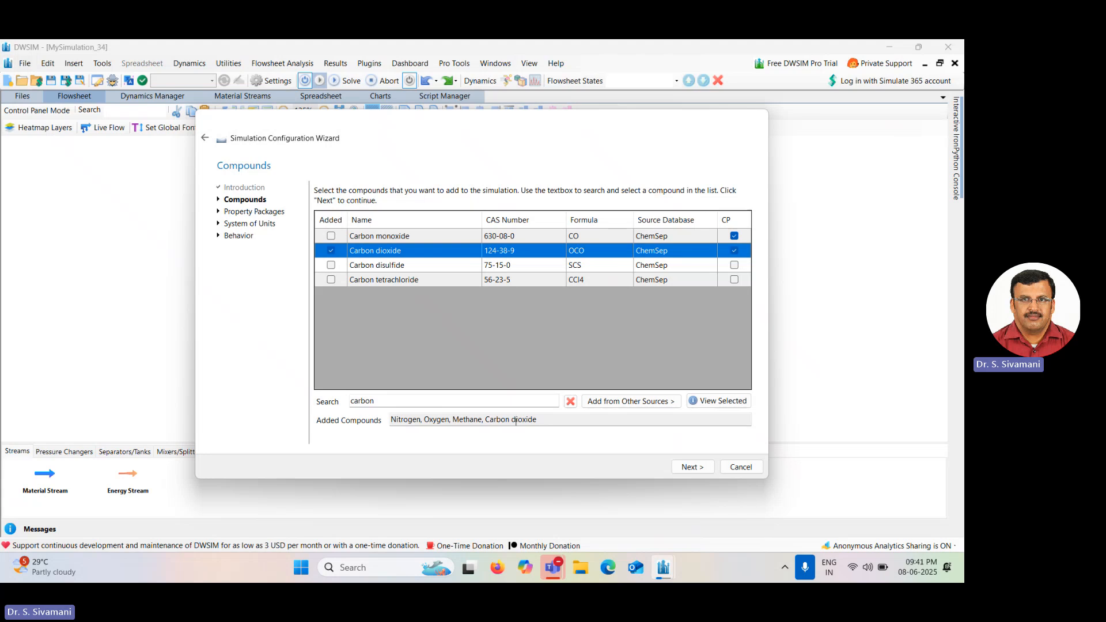
Search for water, add Water to the compounds, and continue to the property packages page.
{"action": "left_click", "coordinate": [390, 399]}
{"action": "key", "text": "BackSpace"}
{"action": "key", "text": "BackSpace"}
{"action": "key", "text": "BackSpace"}
{"action": "key", "text": "BackSpace"}
{"action": "key", "text": "BackSpace"}
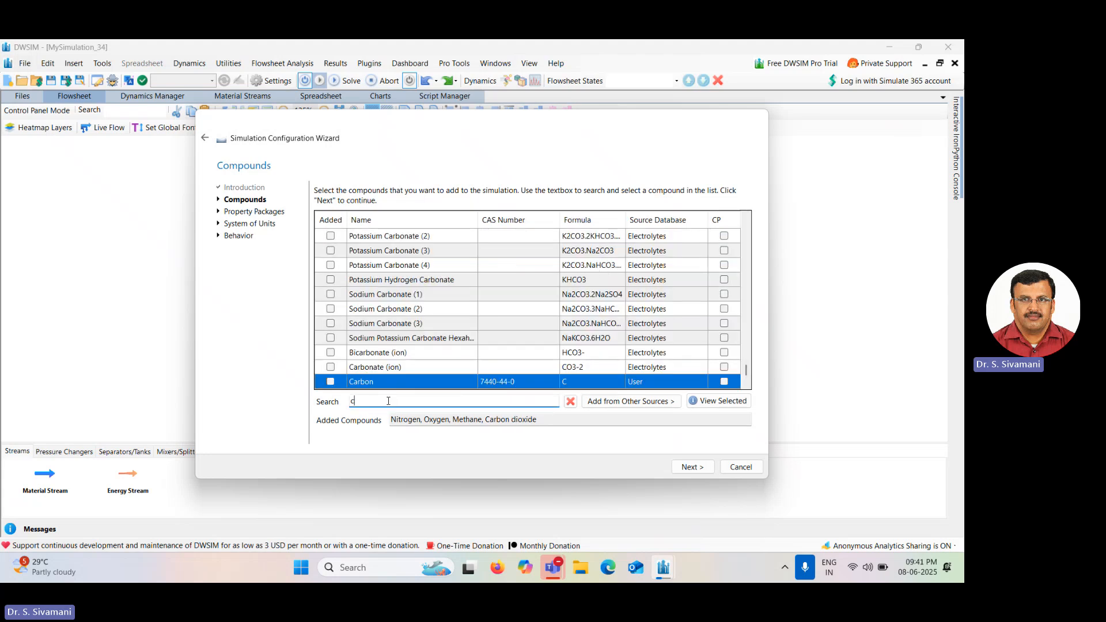
{"action": "key", "text": "BackSpace"}
{"action": "type", "text": "water"}
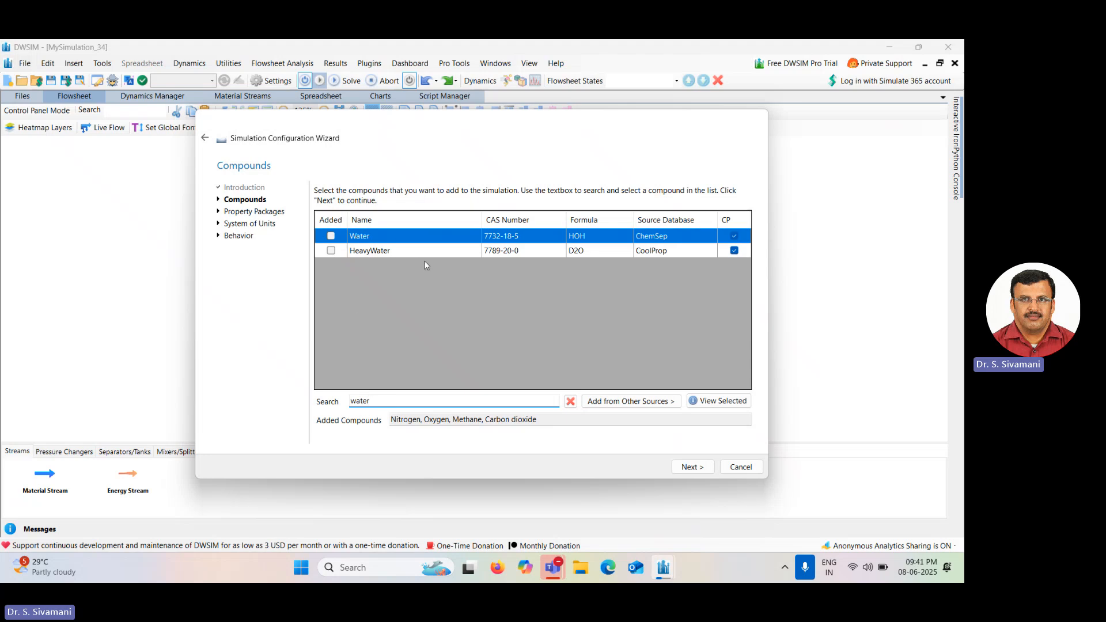
{"action": "left_click", "coordinate": [331, 236]}
{"action": "left_click", "coordinate": [695, 466]}
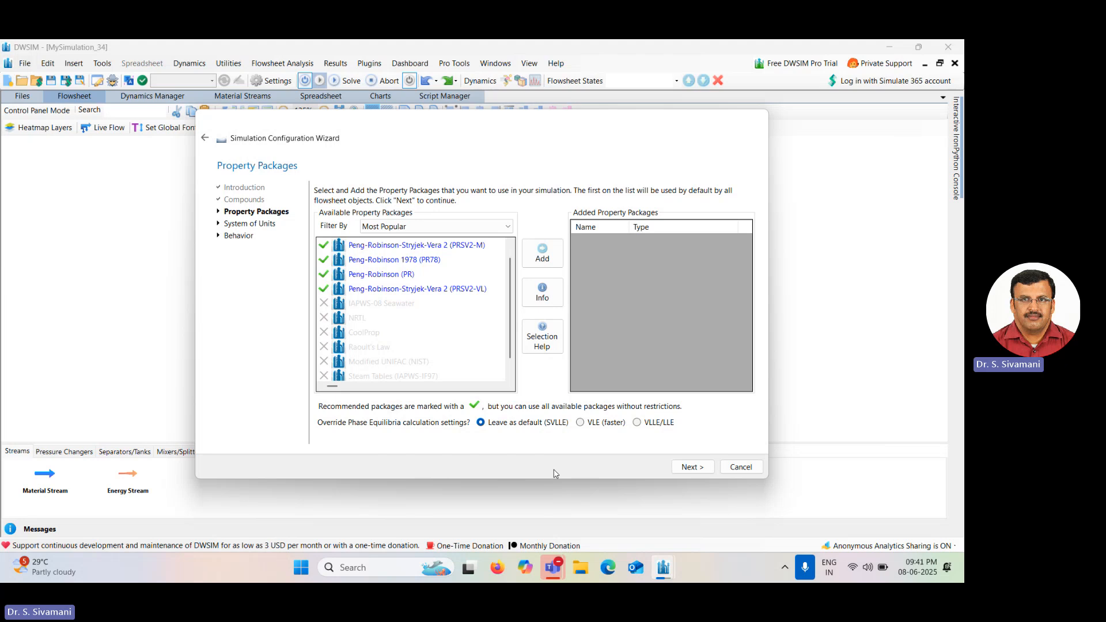
Add the Peng-Robinson (PR) property package and continue to the system of units page.
{"action": "left_click", "coordinate": [402, 276]}
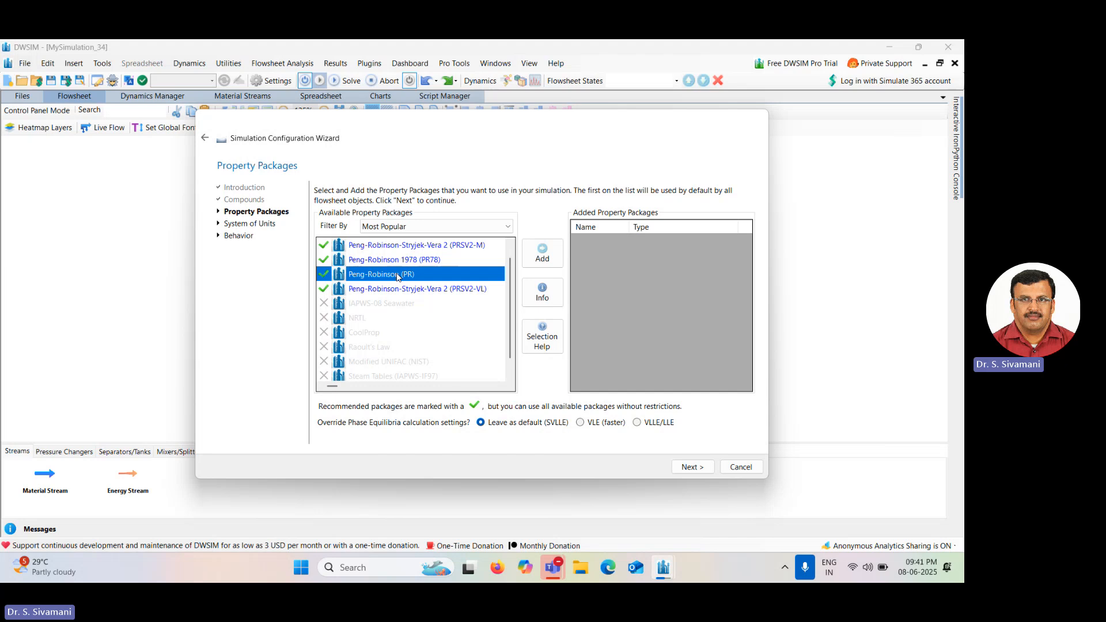
{"action": "left_click", "coordinate": [548, 261]}
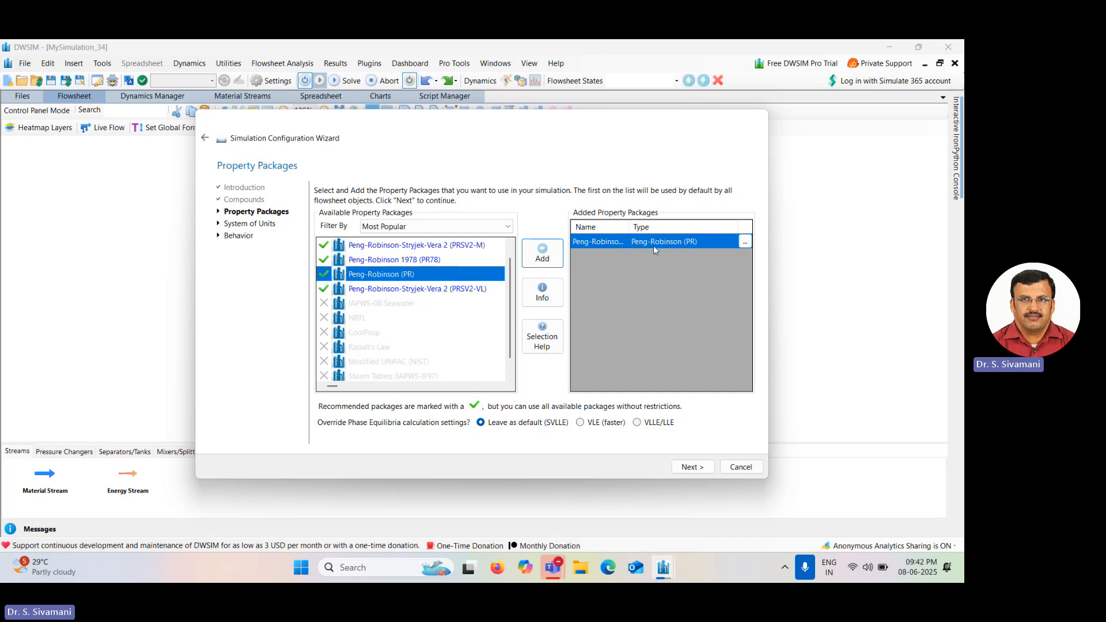
{"action": "left_click", "coordinate": [687, 468]}
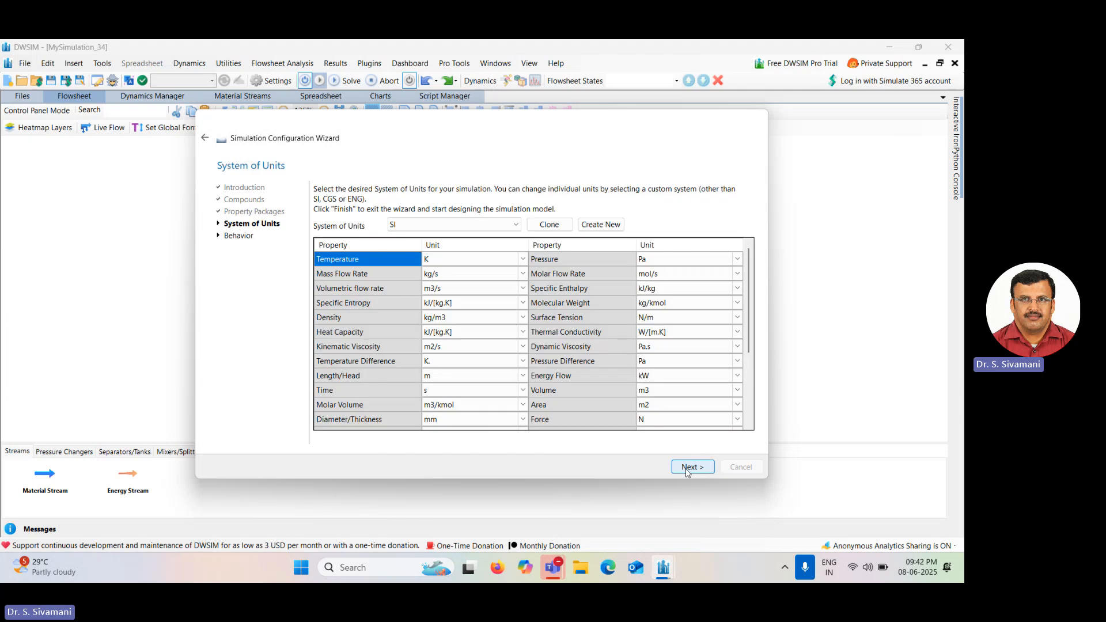
Choose C1 as the system of units.
{"action": "left_click", "coordinate": [484, 228]}
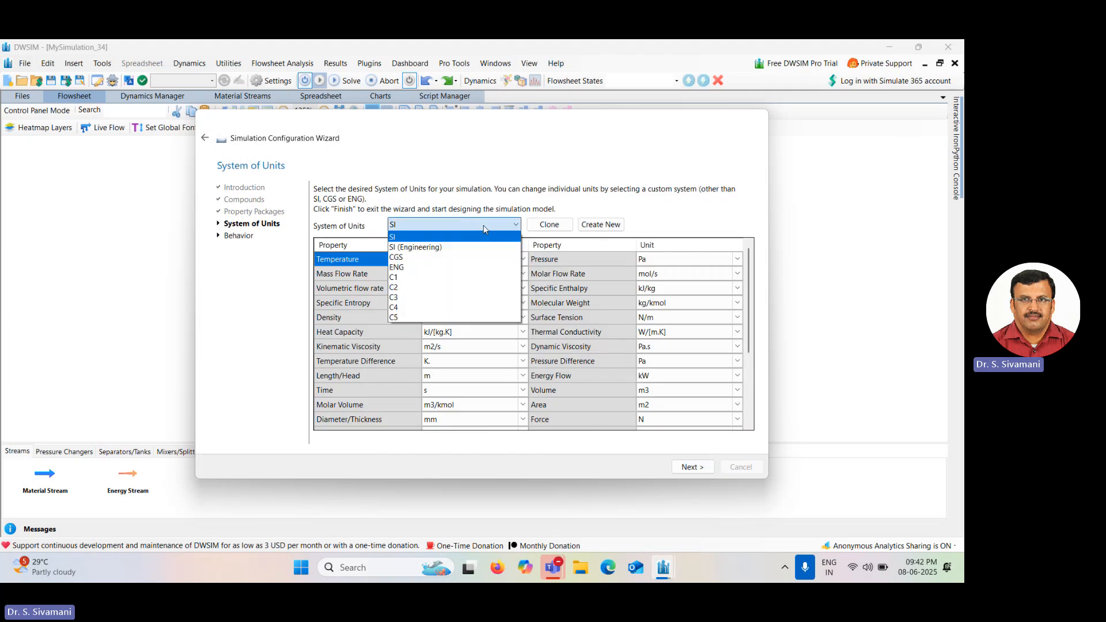
{"action": "left_click", "coordinate": [471, 277]}
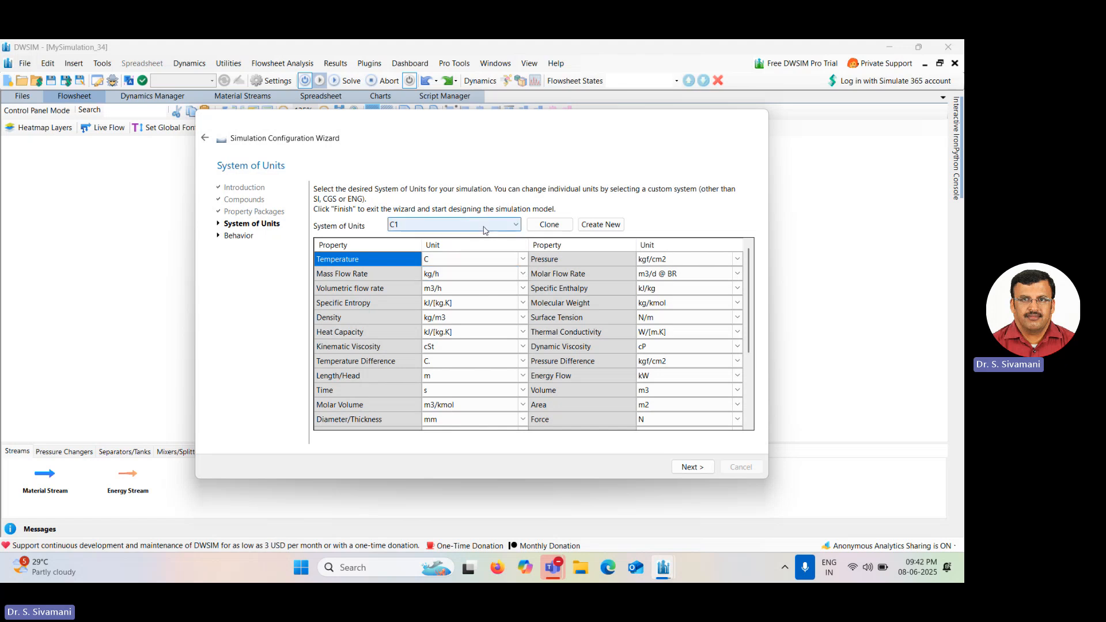
Set the mass flow rate unit to kg/s.
{"action": "left_click", "coordinate": [525, 274]}
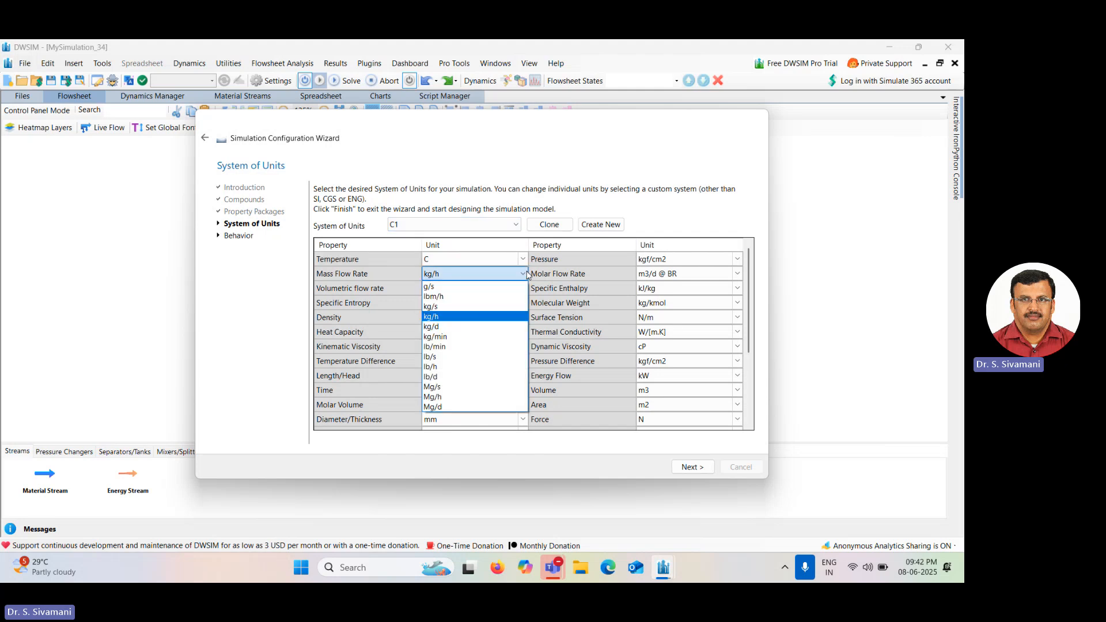
{"action": "left_click", "coordinate": [498, 310]}
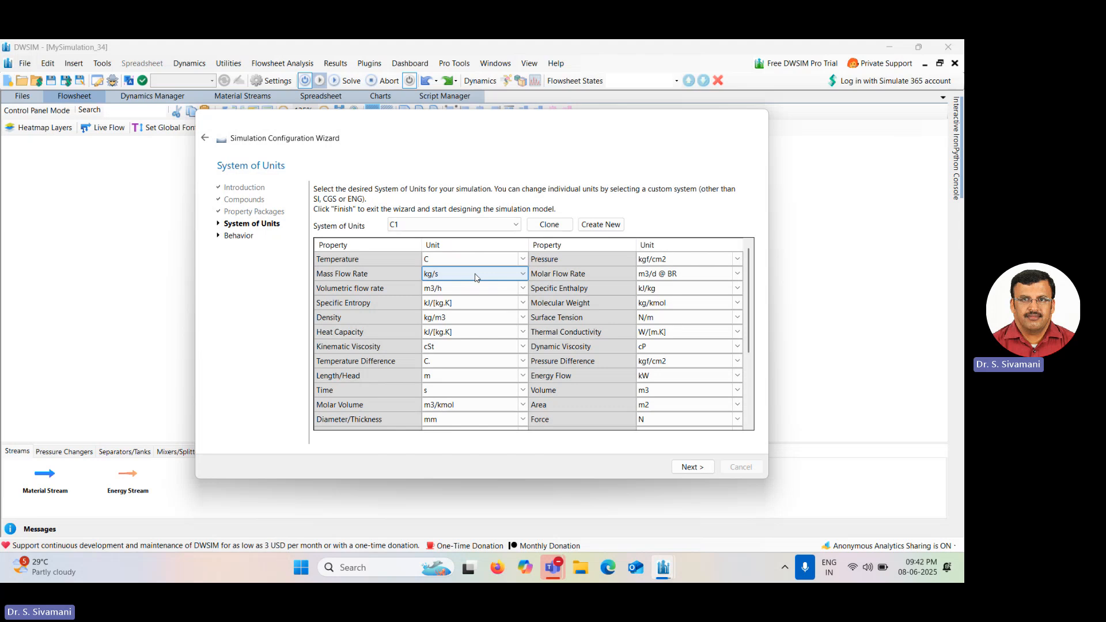
{"action": "left_click", "coordinate": [523, 277]}
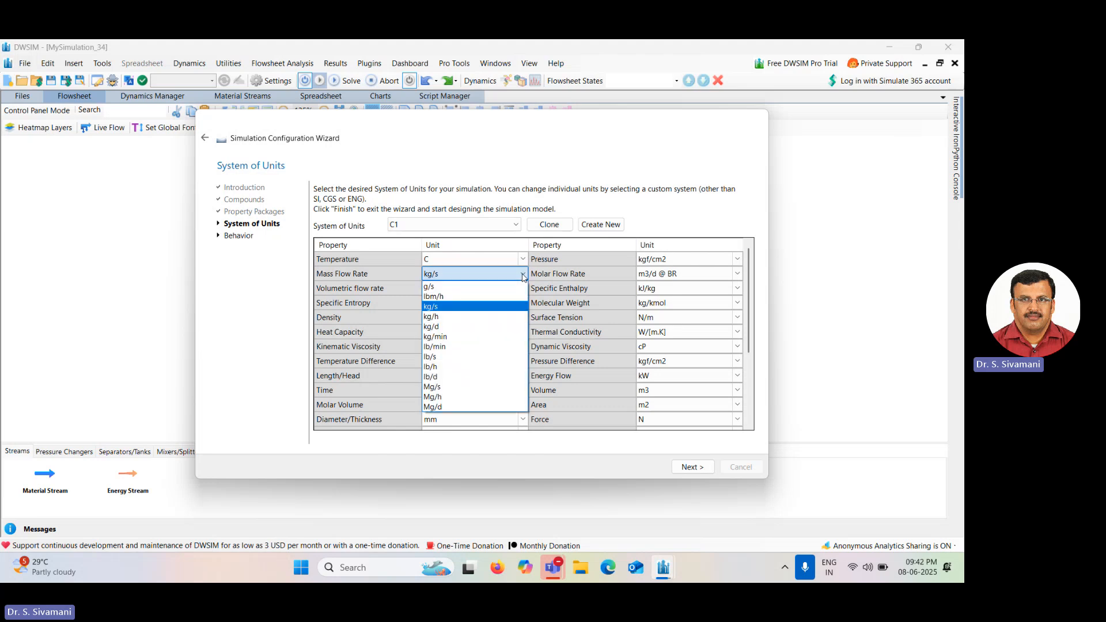
{"action": "left_click", "coordinate": [523, 278]}
{"action": "left_click", "coordinate": [668, 260]}
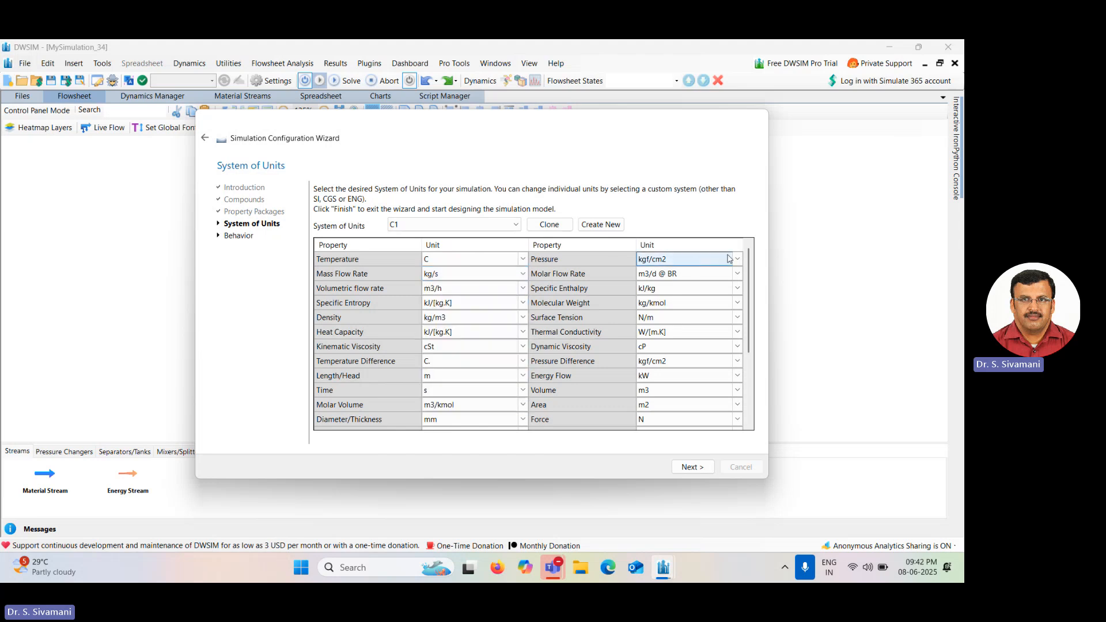
Set the pressure unit to atm and the energy flow unit to MW.
{"action": "left_click", "coordinate": [738, 260]}
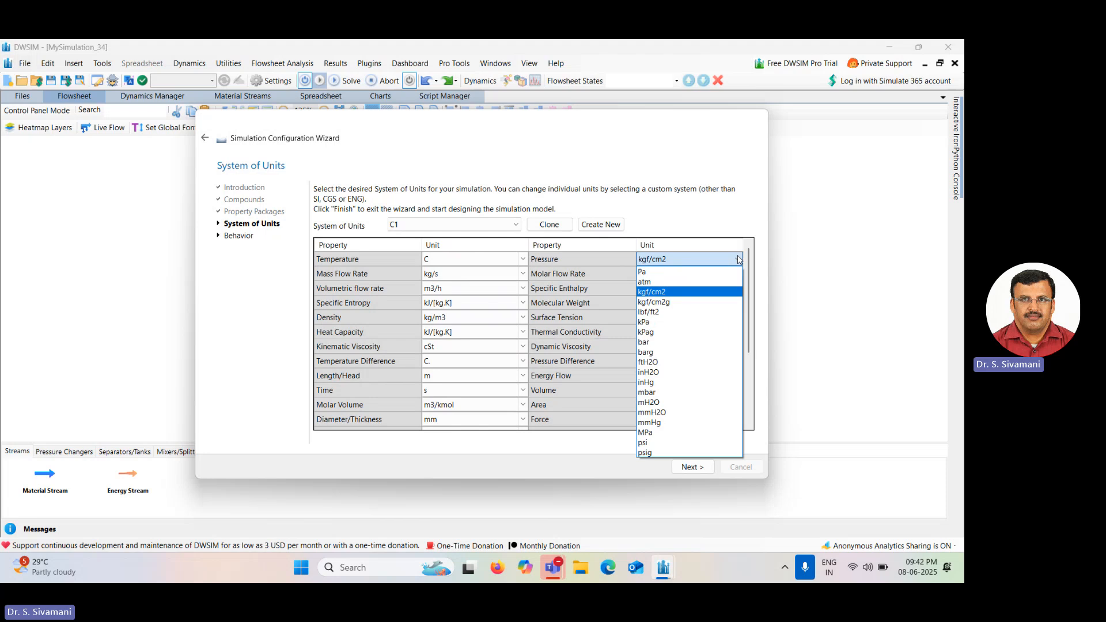
{"action": "left_click", "coordinate": [712, 283]}
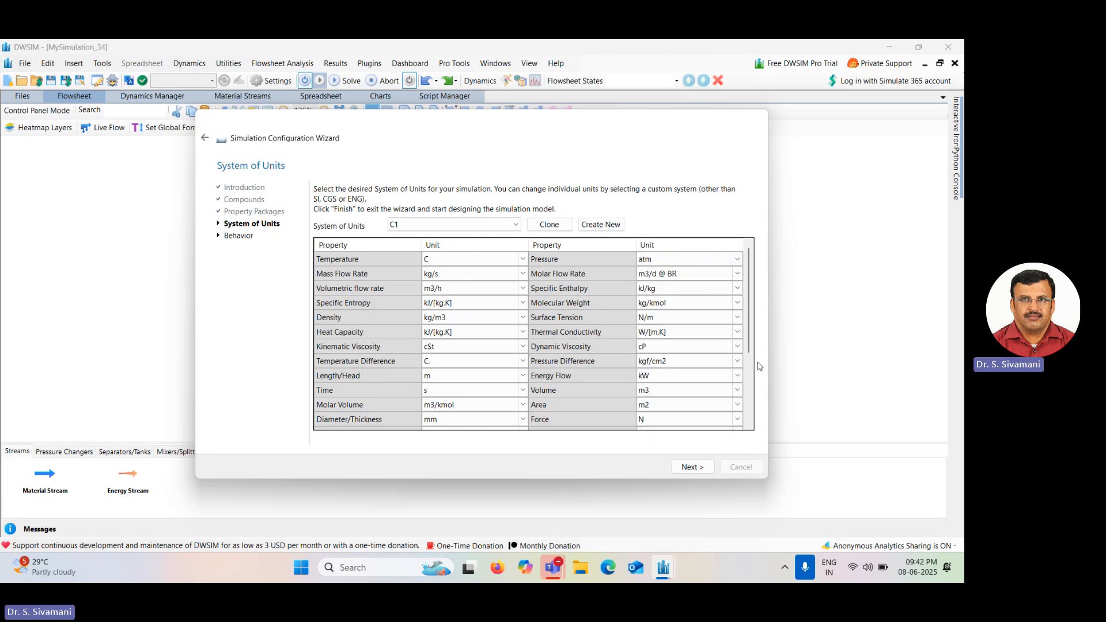
{"action": "left_click", "coordinate": [738, 376]}
{"action": "left_click", "coordinate": [739, 377]}
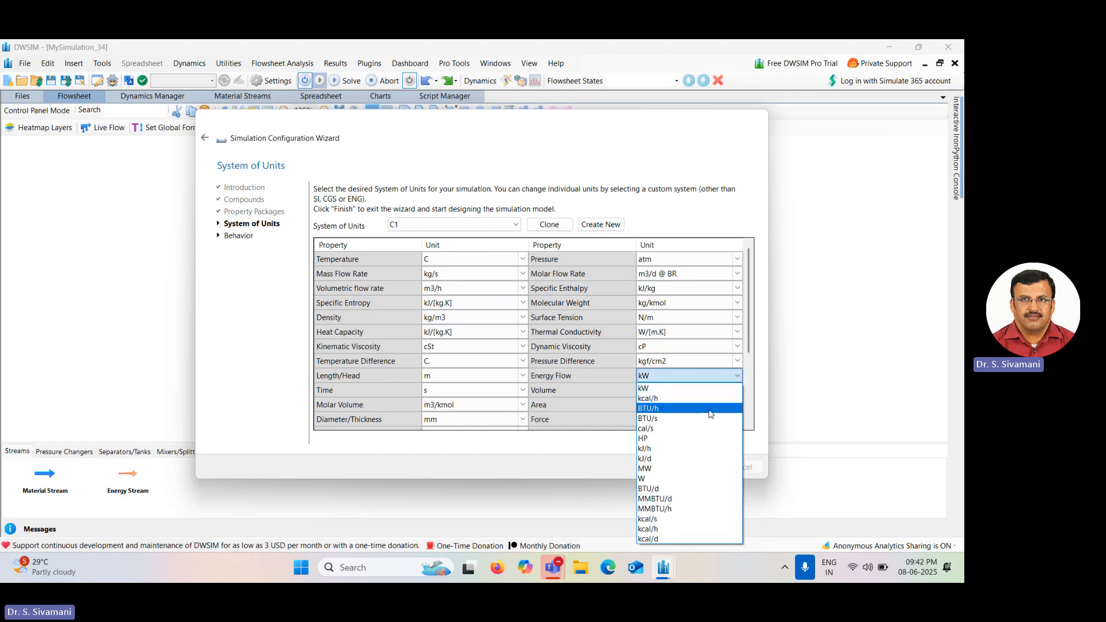
{"action": "left_click", "coordinate": [683, 468]}
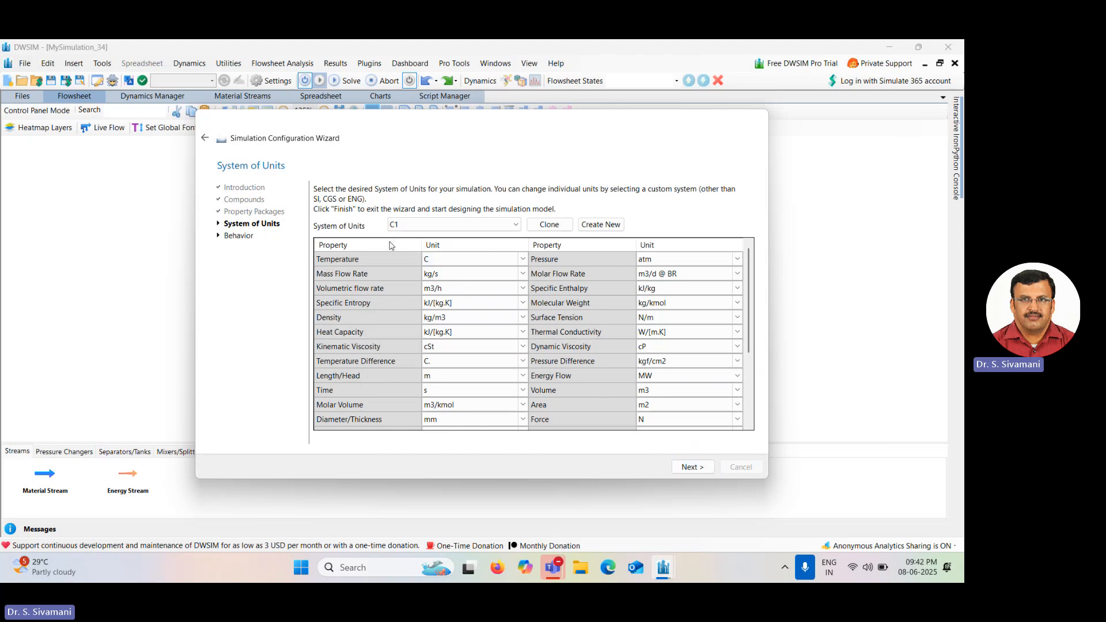
Finish the simulation configuration wizard.
{"action": "left_click", "coordinate": [471, 274]}
{"action": "left_click", "coordinate": [647, 260]}
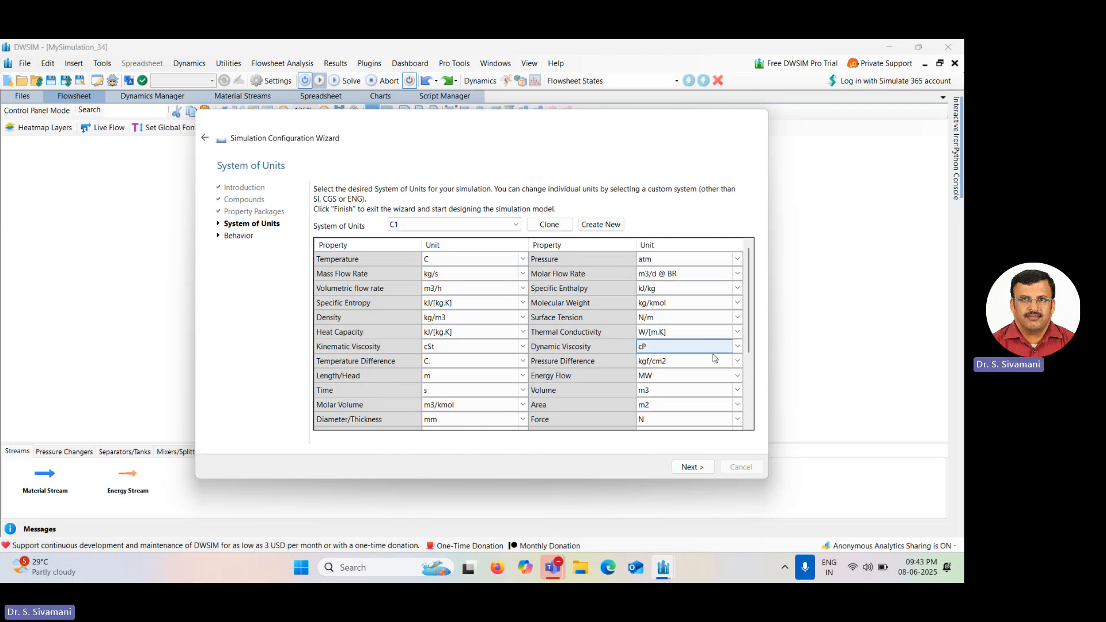
{"action": "left_click", "coordinate": [708, 379]}
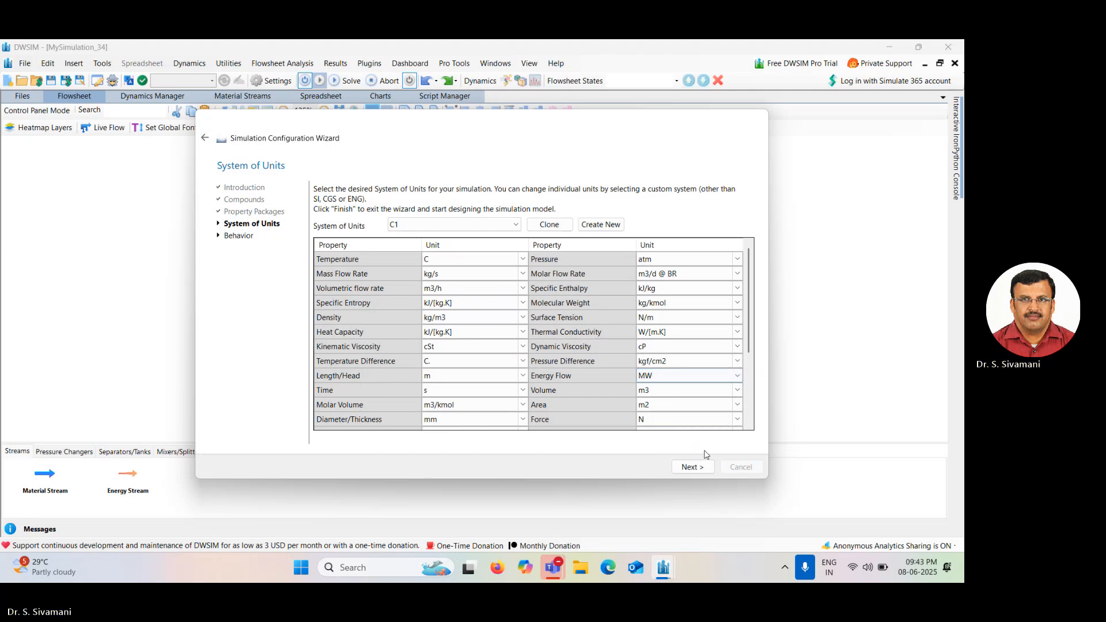
{"action": "left_click", "coordinate": [693, 468]}
{"action": "left_click", "coordinate": [692, 468]}
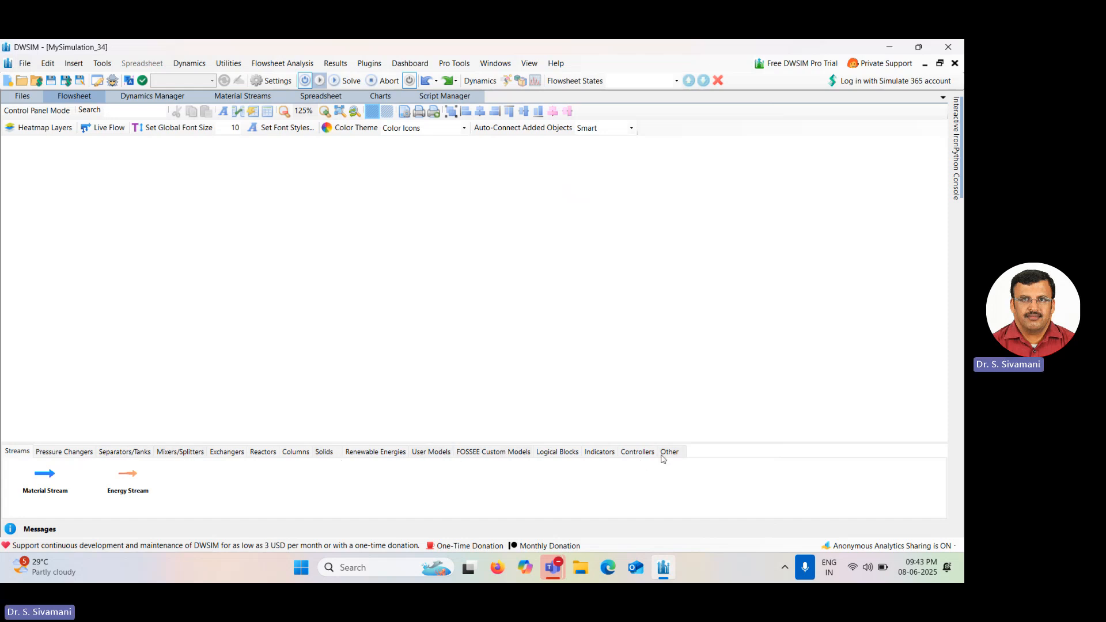
Place a compressor from the pressure changers on the flowsheet and open its properties.
{"action": "left_click", "coordinate": [70, 453]}
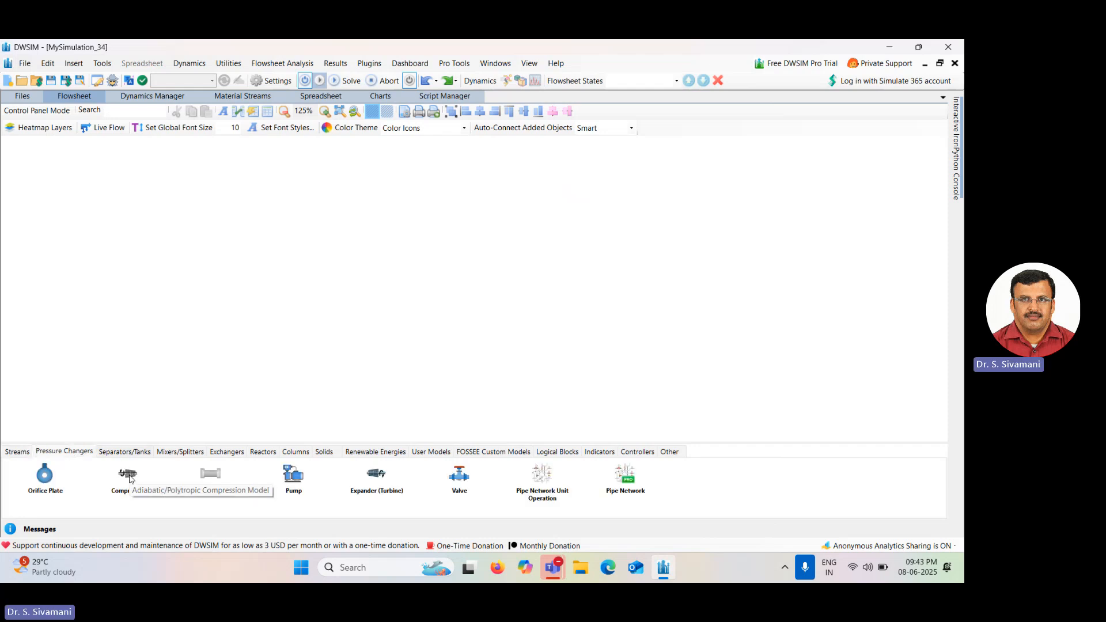
{"action": "left_click_drag", "start_coordinate": [128, 470], "coordinate": [87, 245]}
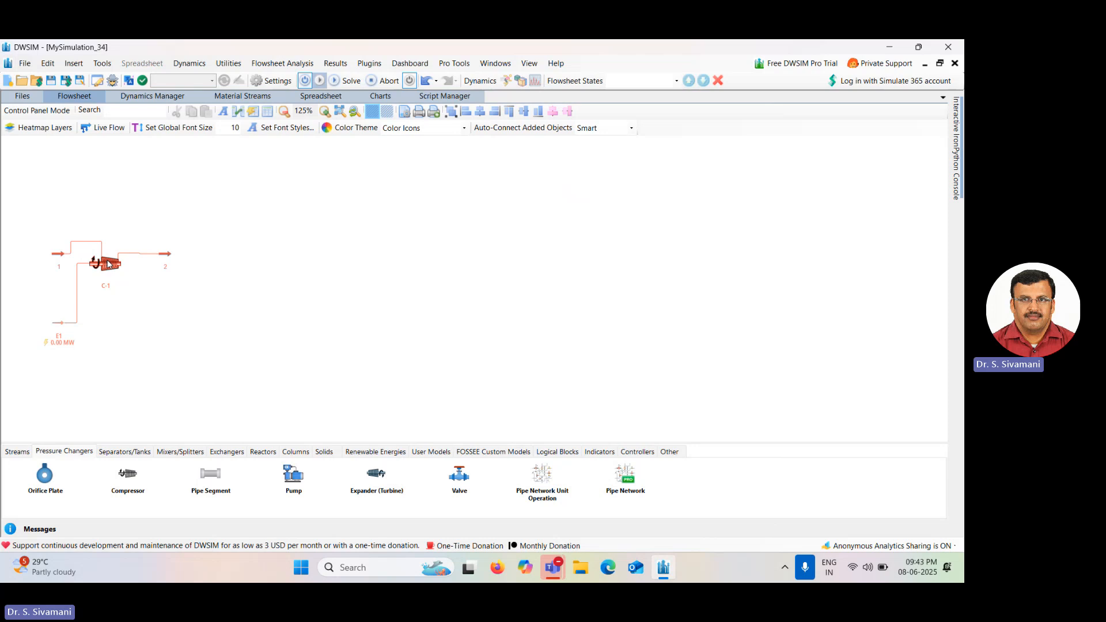
{"action": "mouse_move", "coordinate": [108, 264]}
{"action": "left_mouse_down"}
{"action": "mouse_move", "coordinate": [128, 263]}
{"action": "mouse_move", "coordinate": [110, 264]}
{"action": "left_mouse_up"}
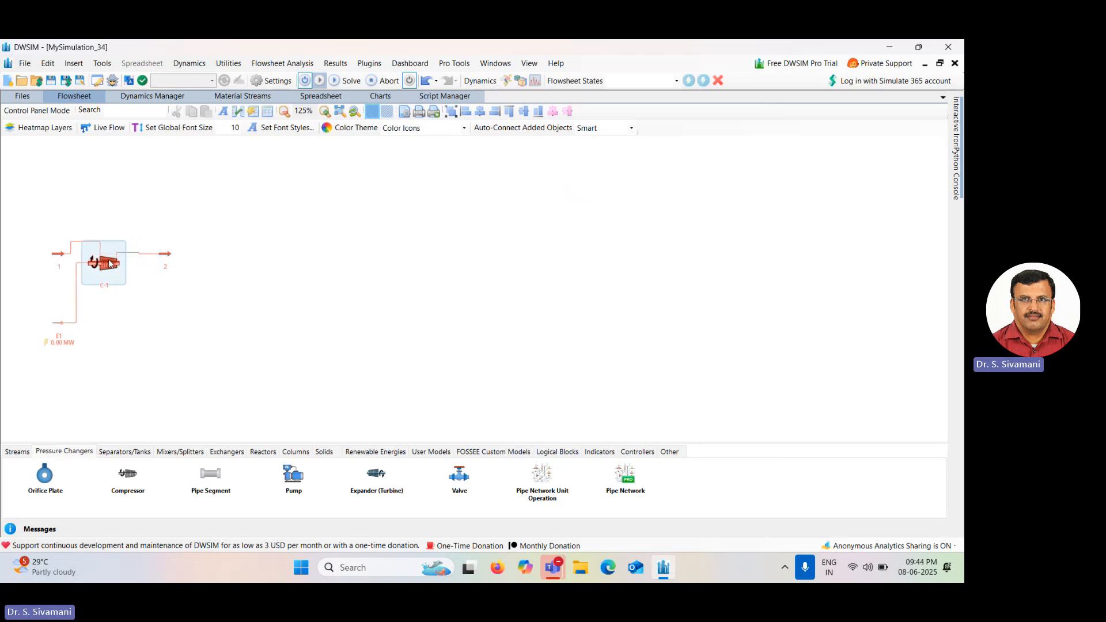
{"action": "double_click", "coordinate": [110, 263]}
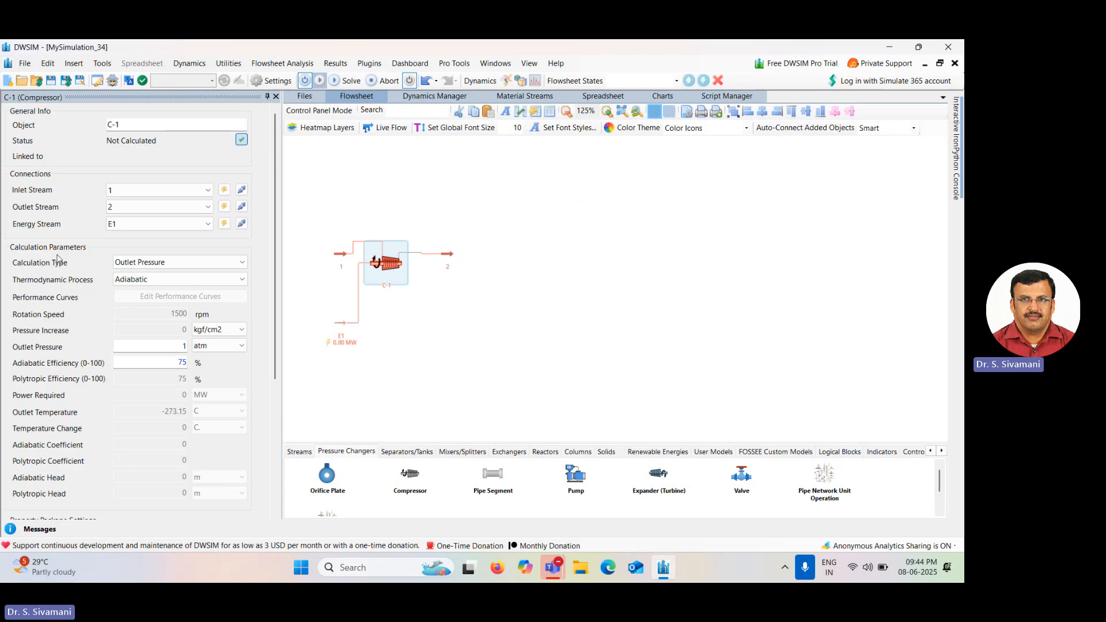
Rename the compressor as Compressor.
{"action": "left_click", "coordinate": [344, 254]}
{"action": "left_click", "coordinate": [454, 255]}
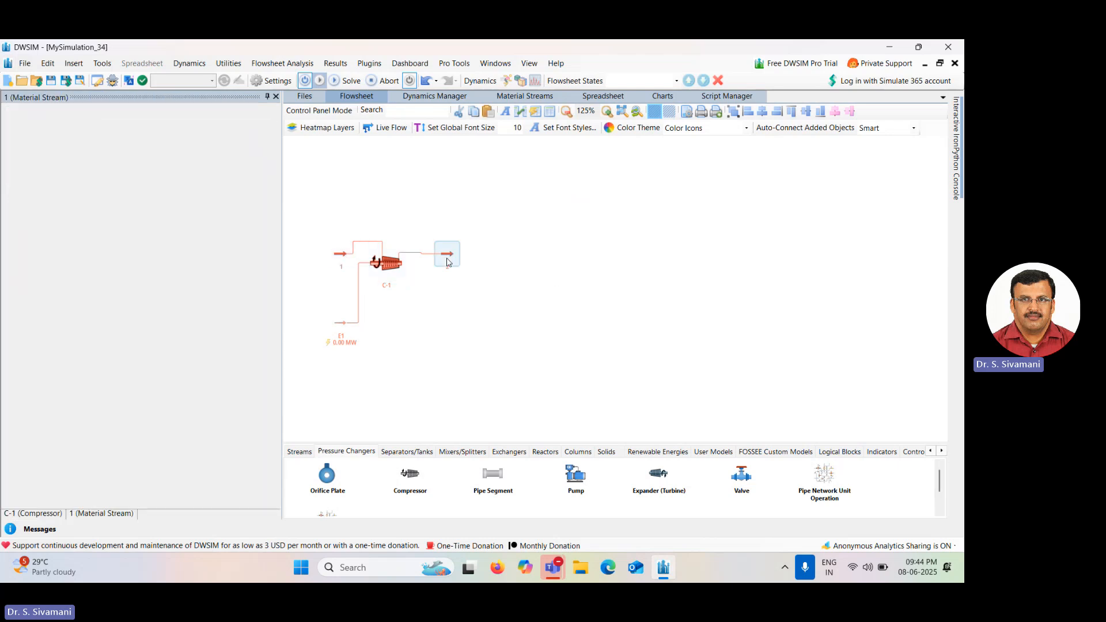
{"action": "left_click", "coordinate": [343, 326]}
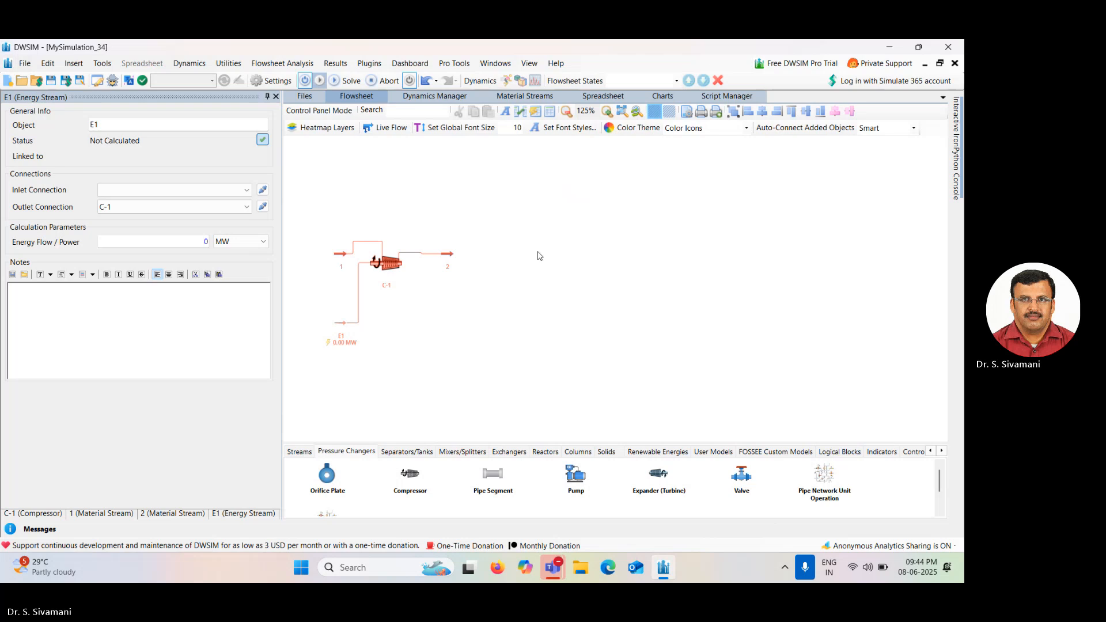
{"action": "scroll", "coordinate": [450, 300], "scroll_direction": "up", "scroll_amount": 5}
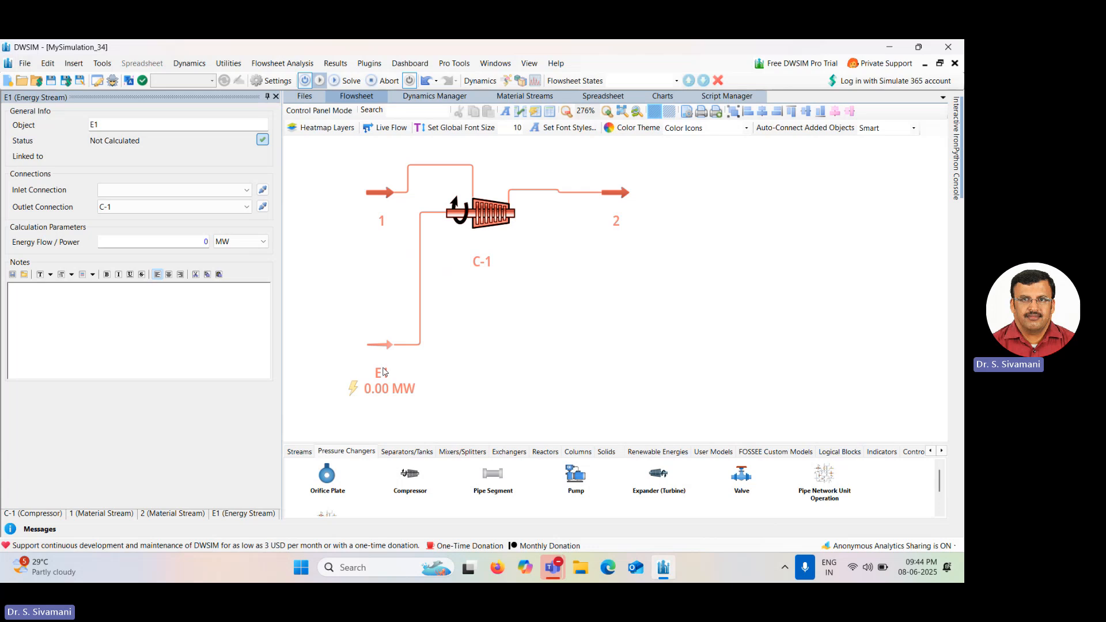
{"action": "left_click", "coordinate": [501, 222]}
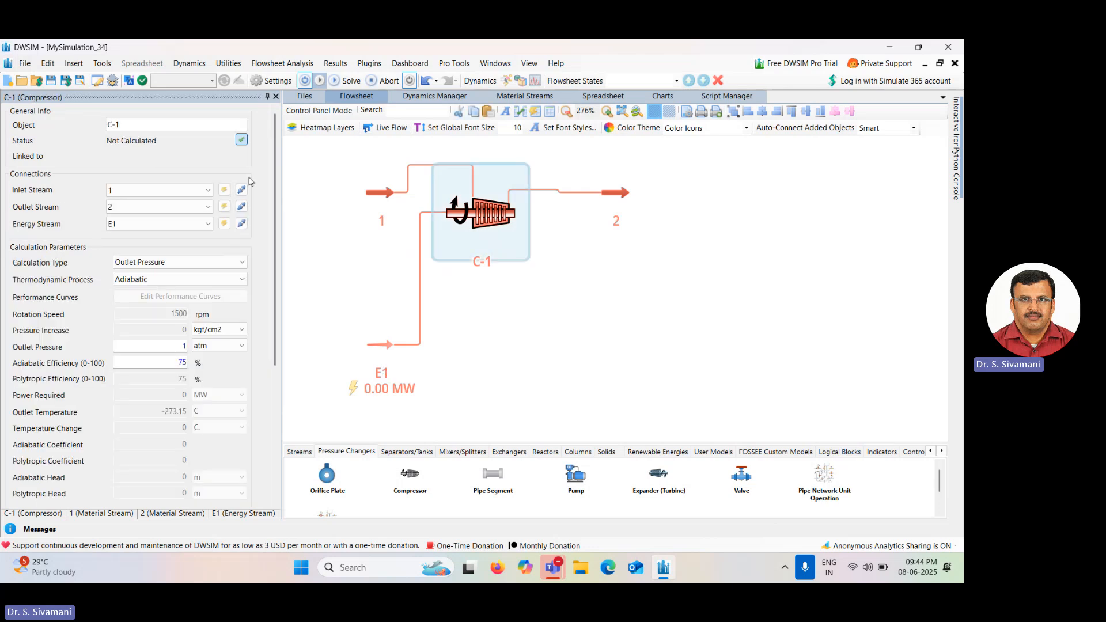
{"action": "left_click", "coordinate": [130, 122]}
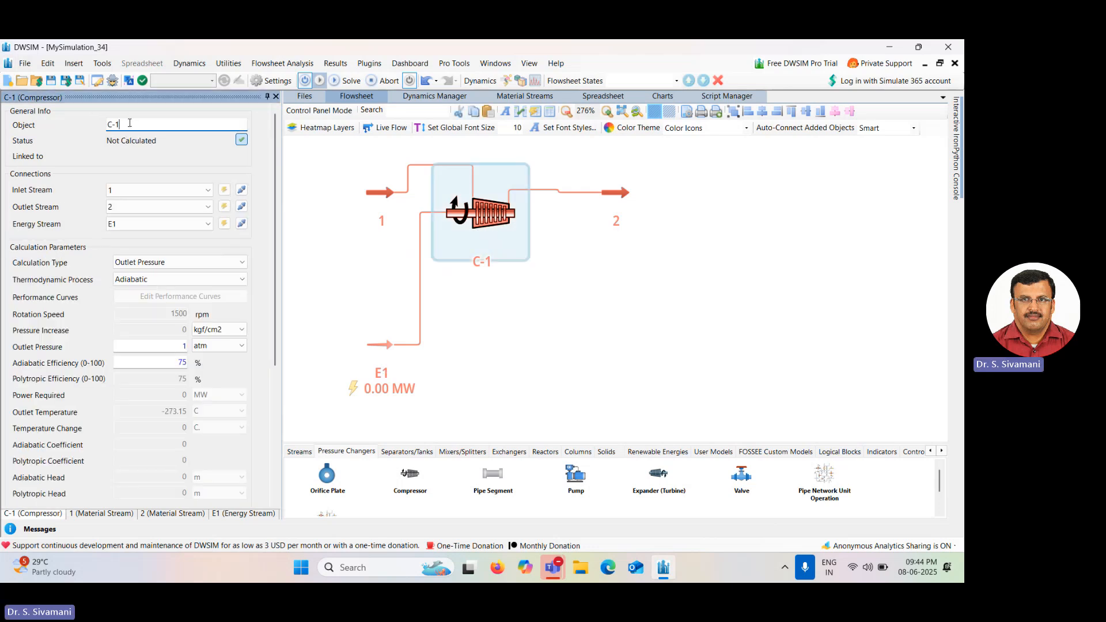
{"action": "key", "text": "BackSpace"}
{"action": "key", "text": "BackSpace"}
{"action": "key", "text": "BackSpace"}
{"action": "type", "text": "C"}
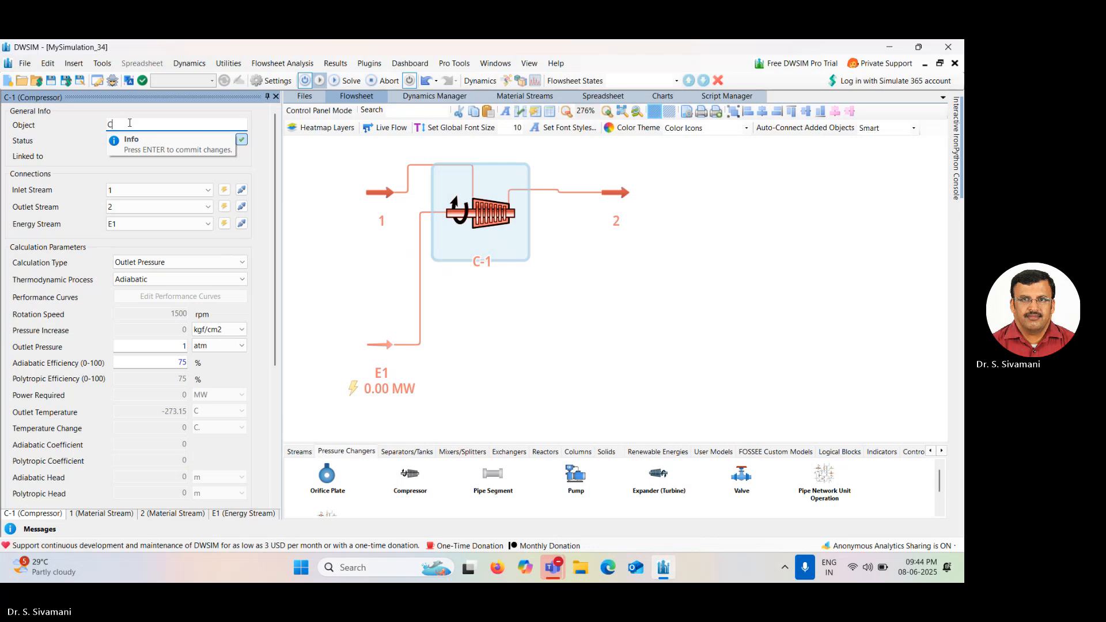
{"action": "type", "text": "ompresse"}
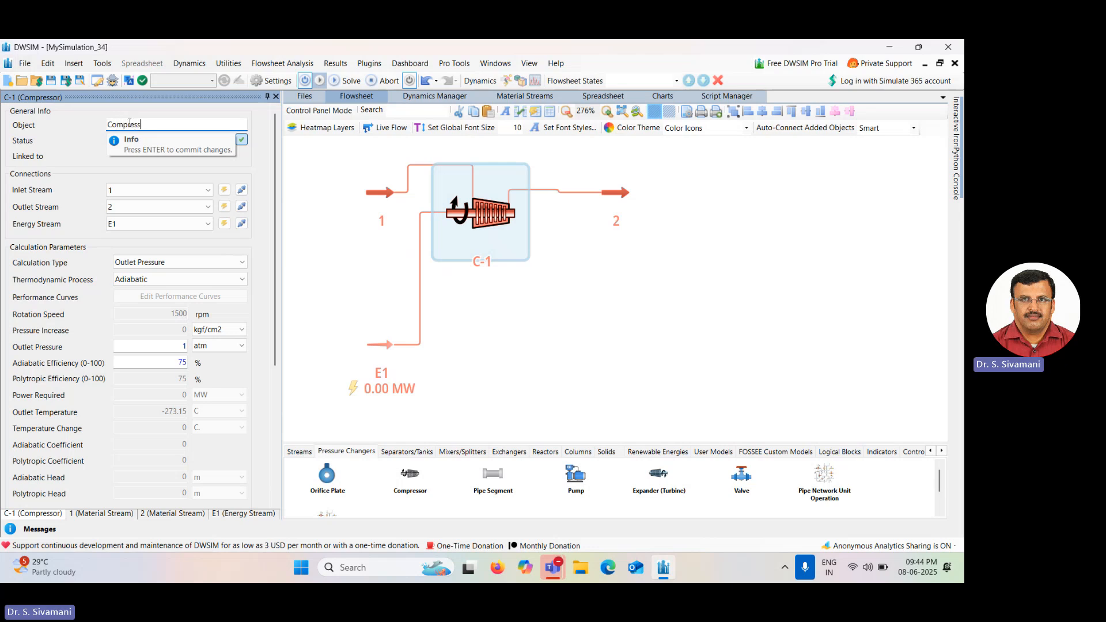
{"action": "key", "text": "BackSpace"}
{"action": "type", "text": "or"}
{"action": "key", "text": "Return"}
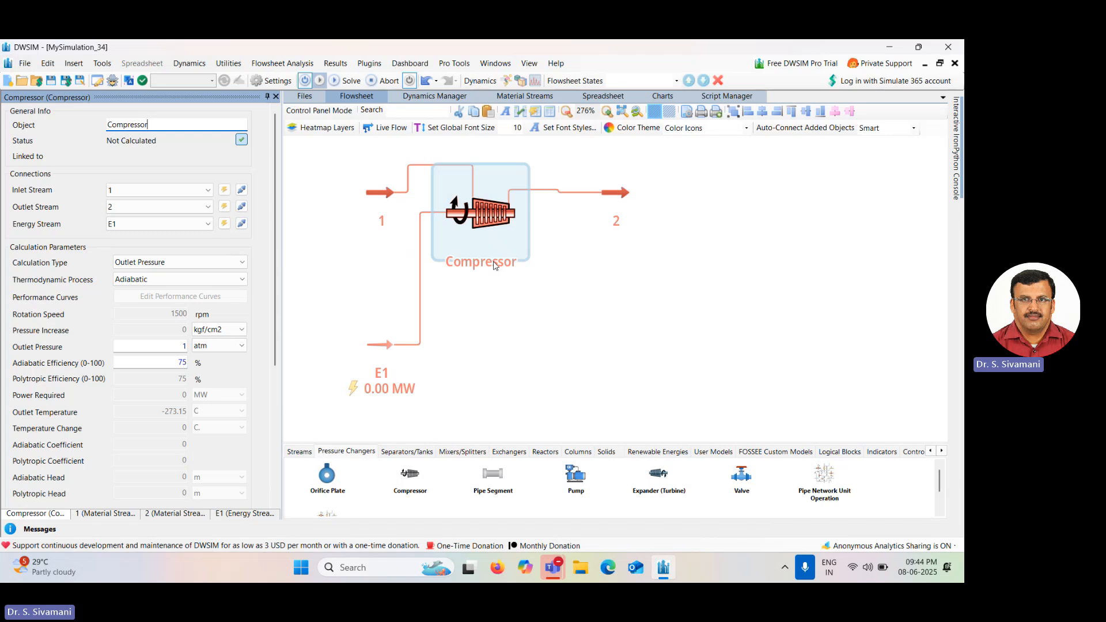
Rename the compressor's inlet stream as Inlet air.
{"action": "left_click", "coordinate": [386, 198]}
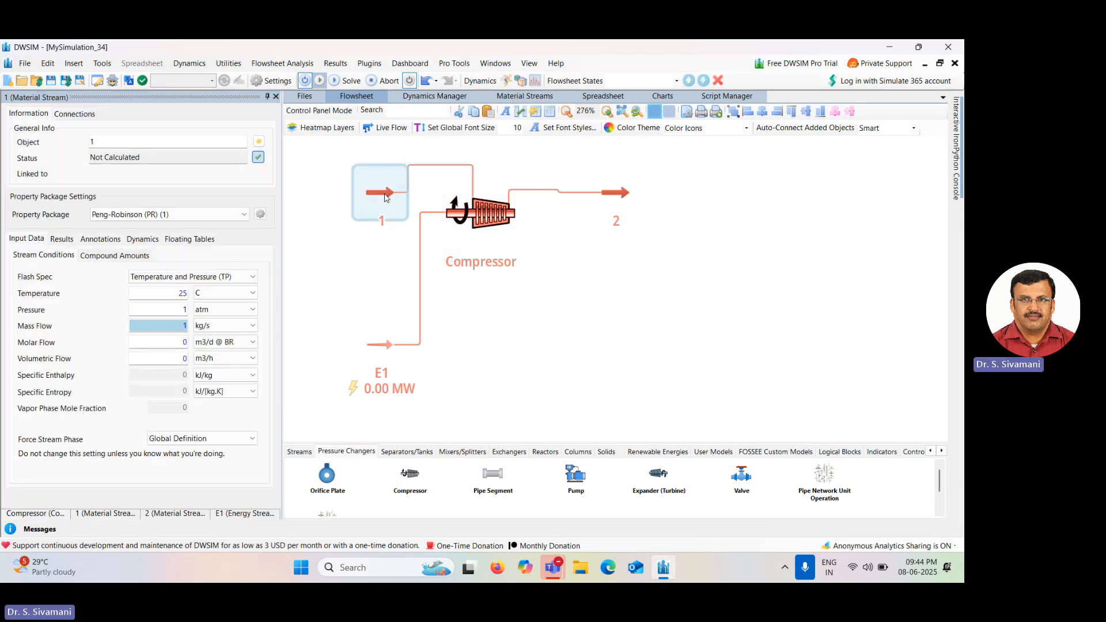
{"action": "left_click", "coordinate": [127, 141]}
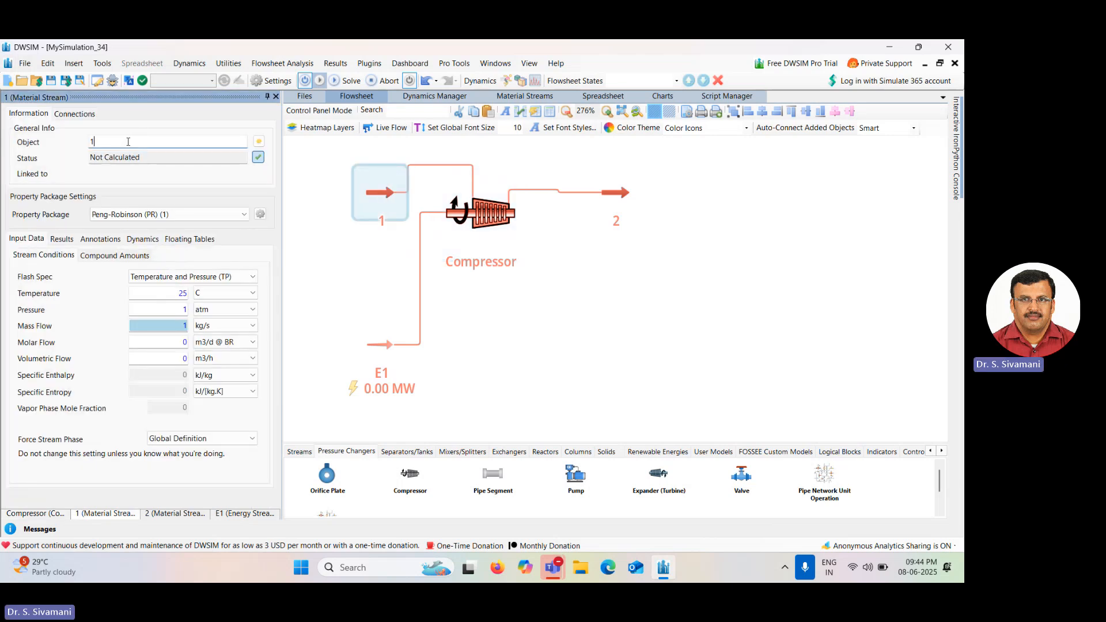
{"action": "key", "text": "BackSpace"}
{"action": "type", "text": "Inle"}
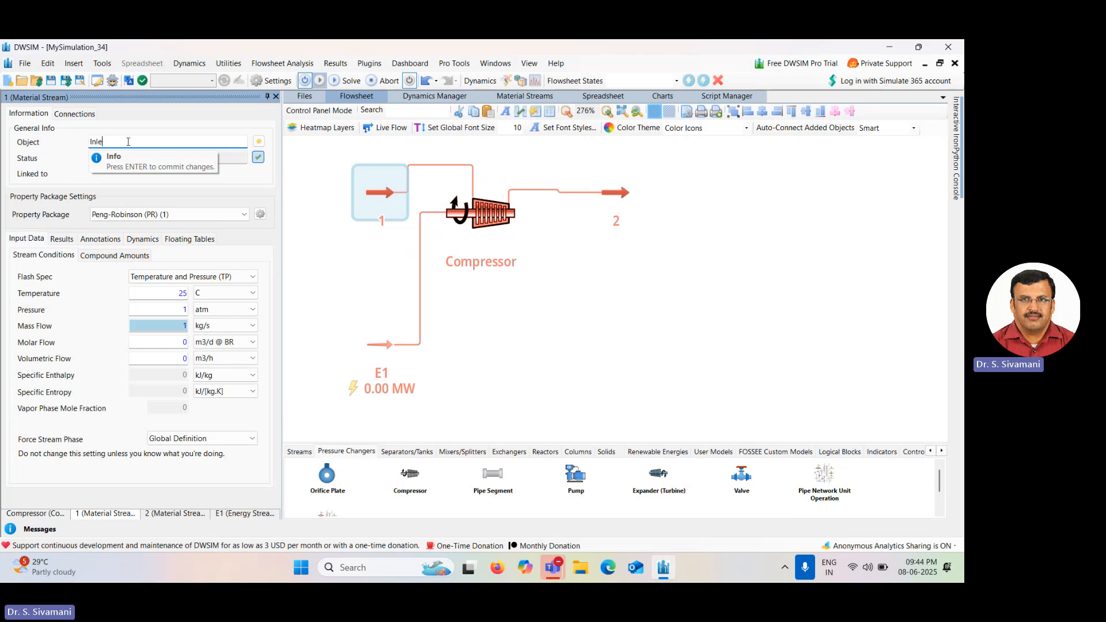
{"action": "type", "text": "t air"}
{"action": "key", "text": "Return"}
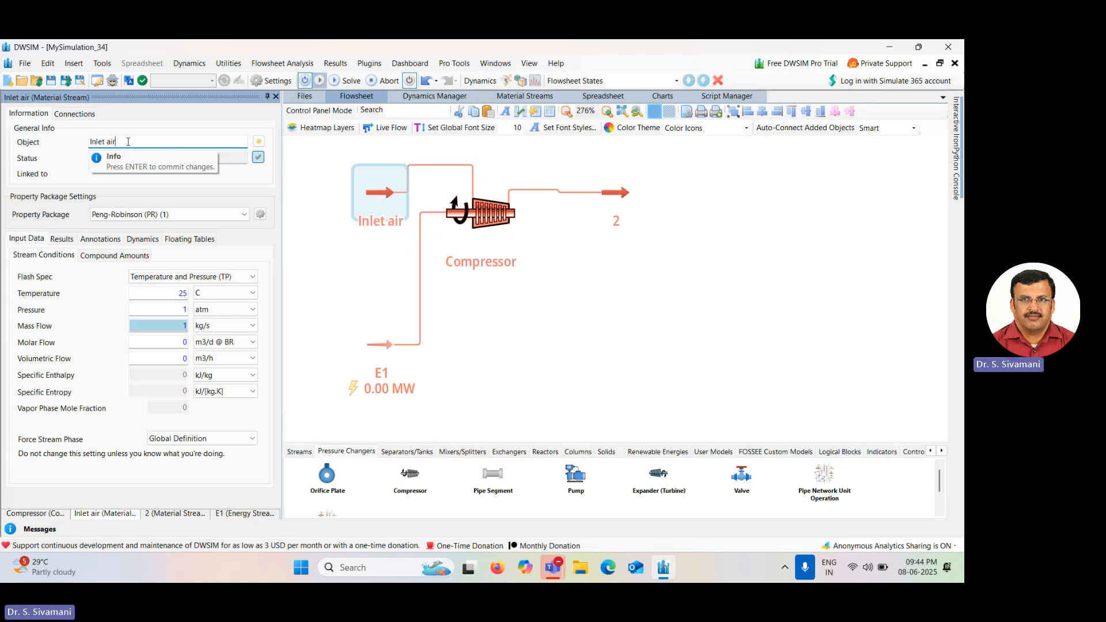
Rename the compressor's outlet stream as Compressed air.
{"action": "left_click", "coordinate": [619, 197]}
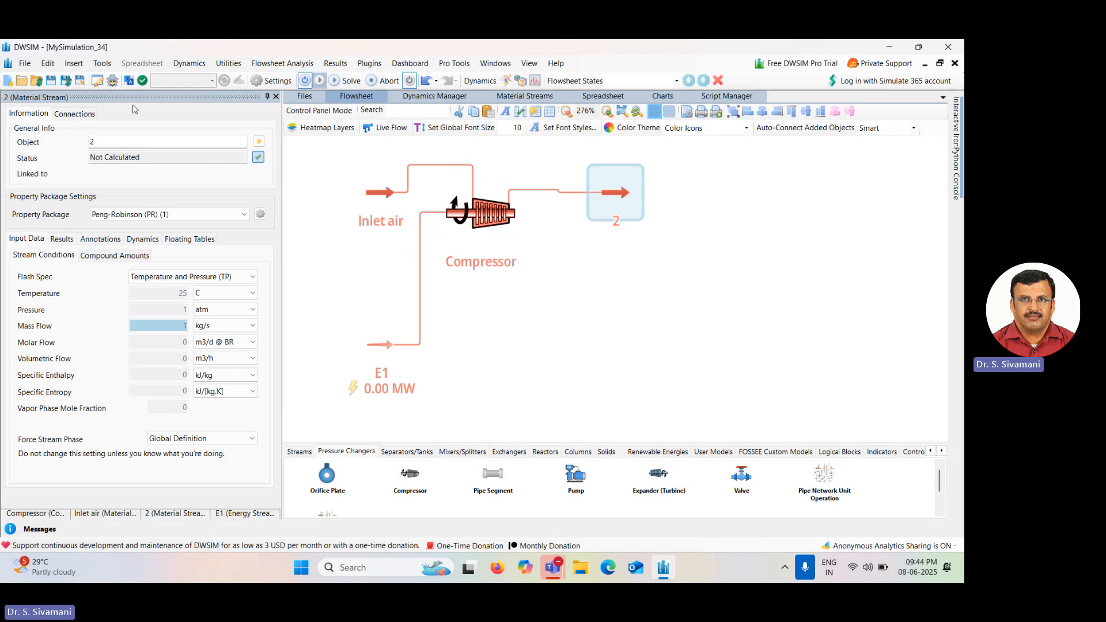
{"action": "left_click", "coordinate": [101, 143]}
{"action": "key", "text": "BackSpace"}
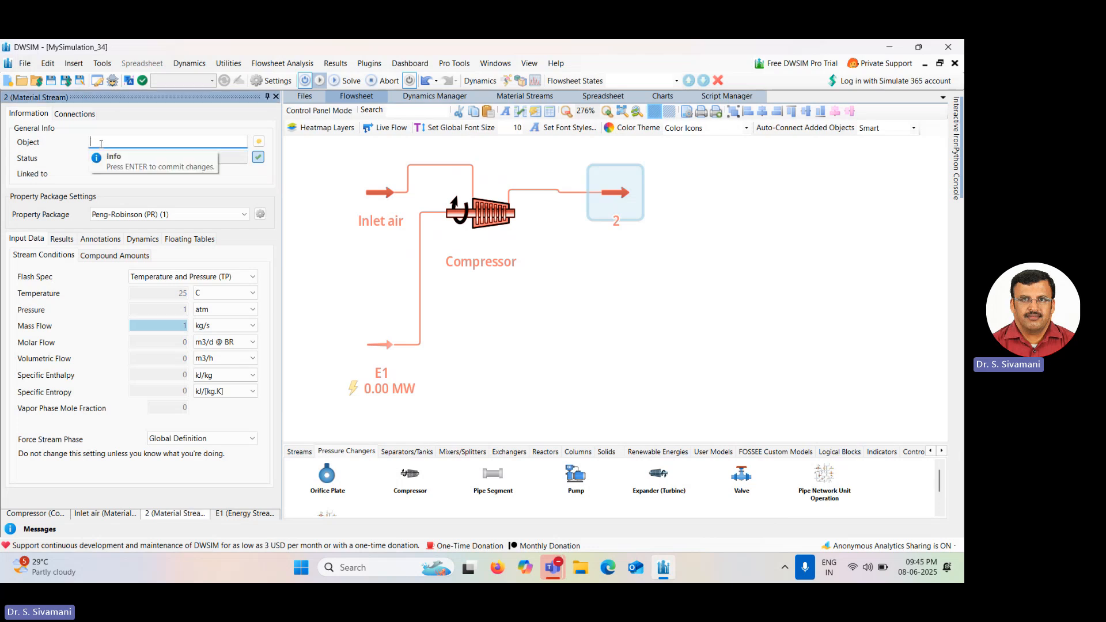
{"action": "type", "text": "Compr"}
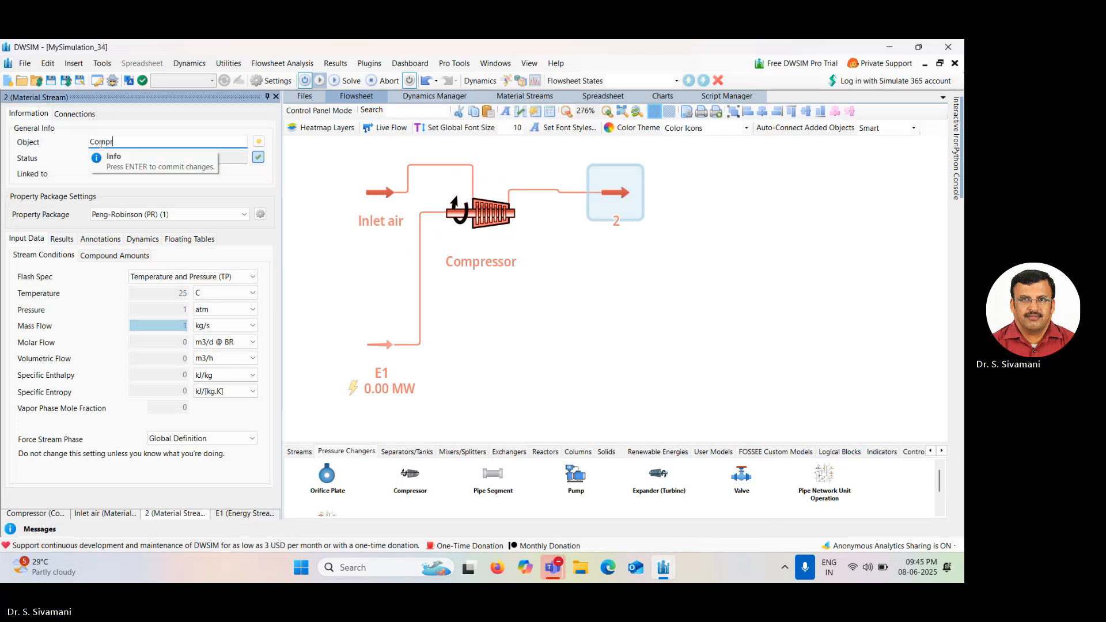
{"action": "type", "text": "essed air"}
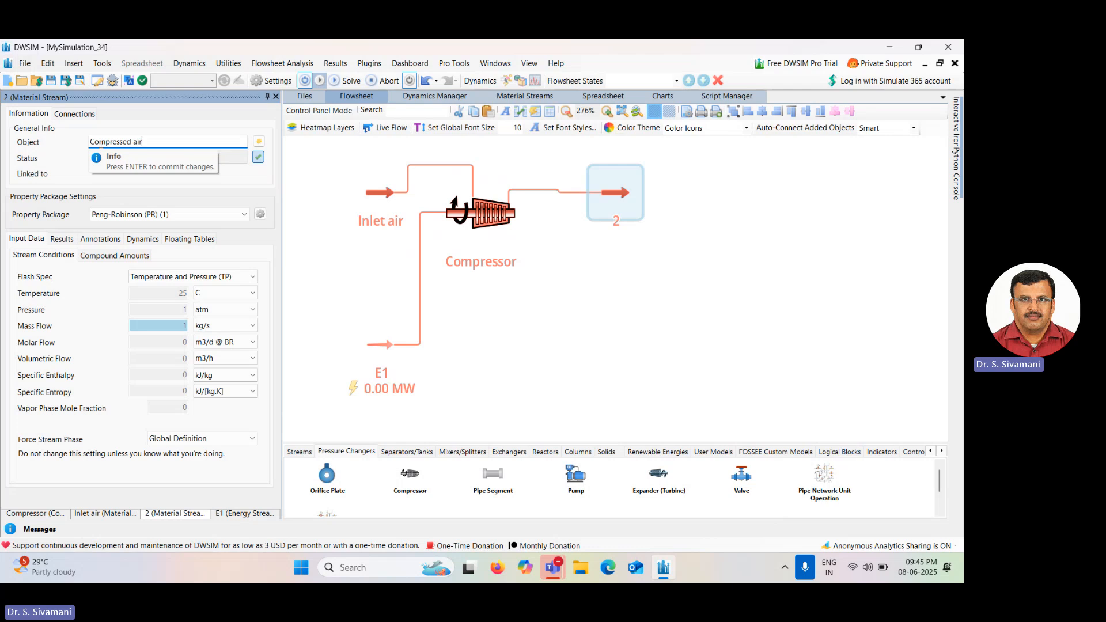
{"action": "key", "text": "Return"}
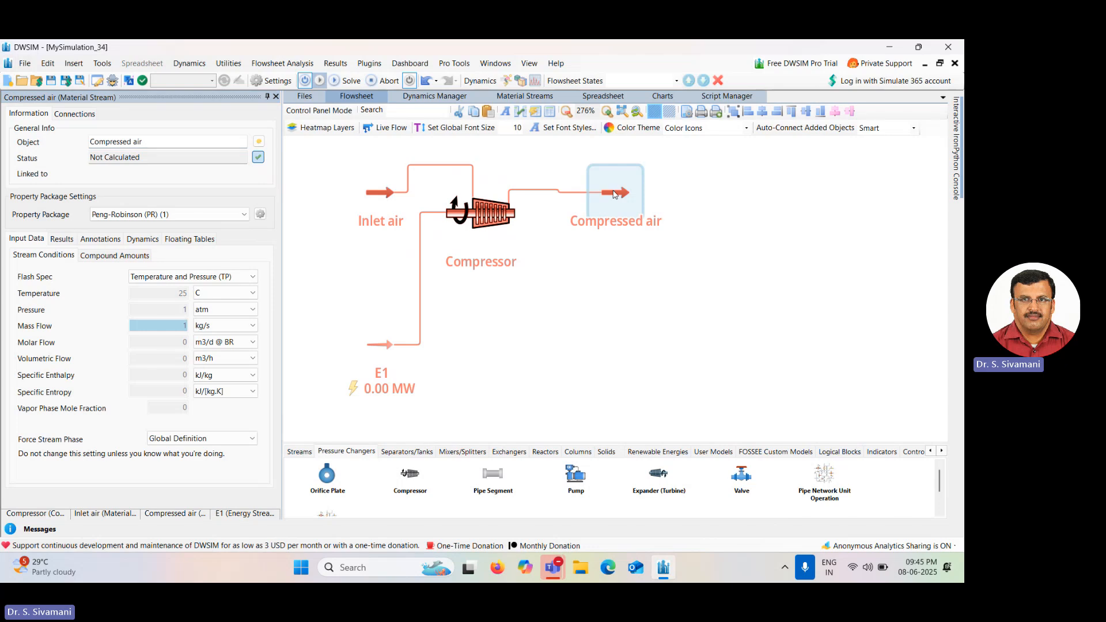
Set the Inlet air stream's mass flow to 150 kg/s.
{"action": "left_click_drag", "start_coordinate": [614, 194], "coordinate": [614, 191]}
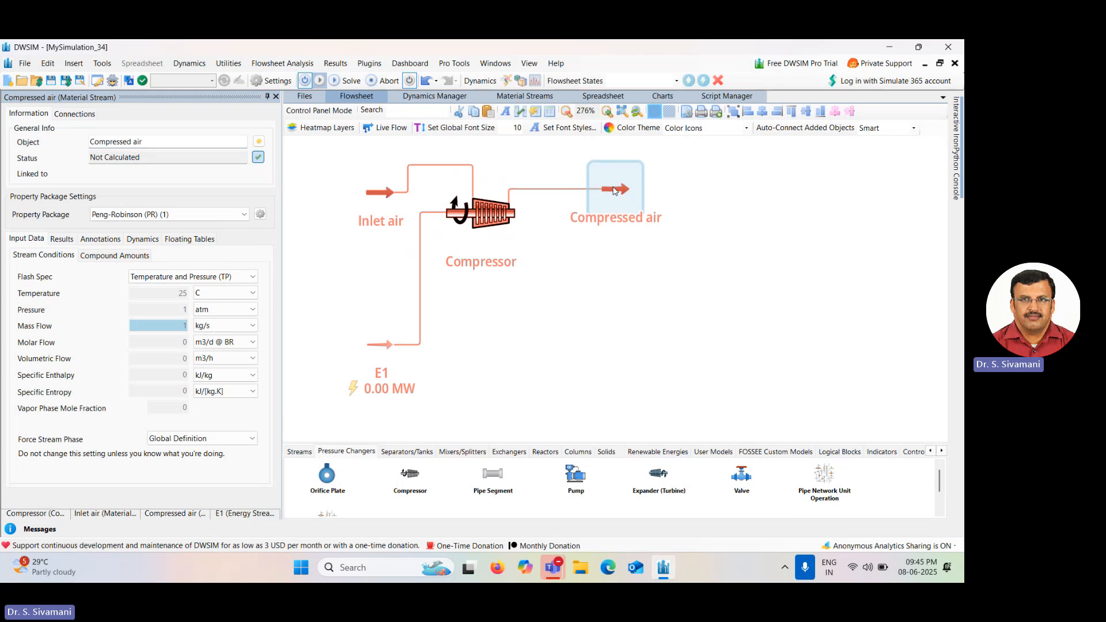
{"action": "left_click", "coordinate": [379, 193]}
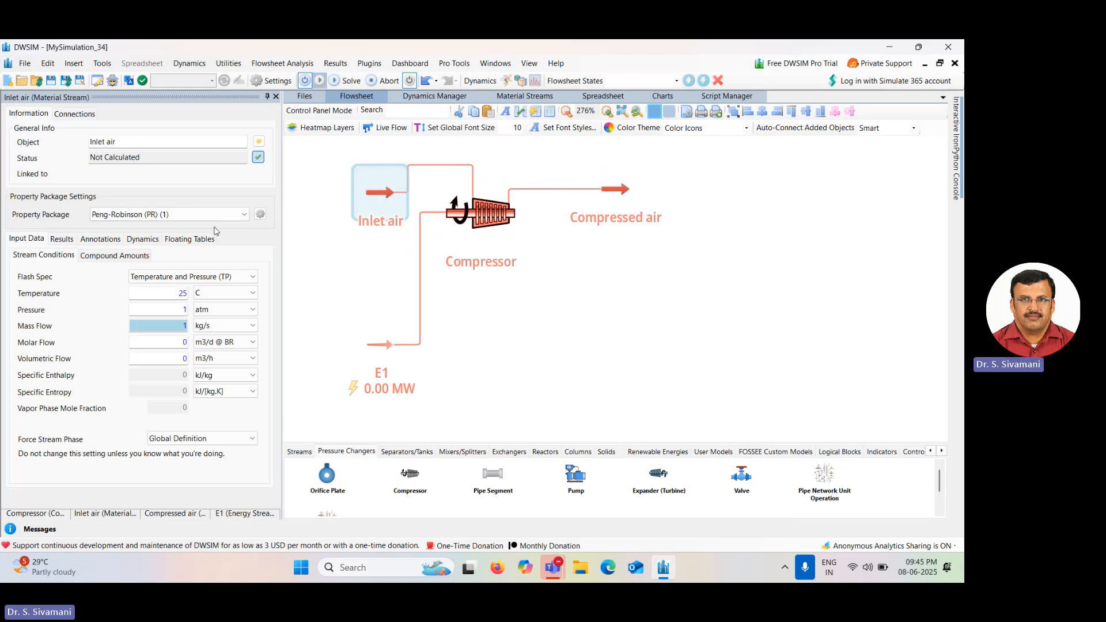
{"action": "left_click", "coordinate": [178, 294]}
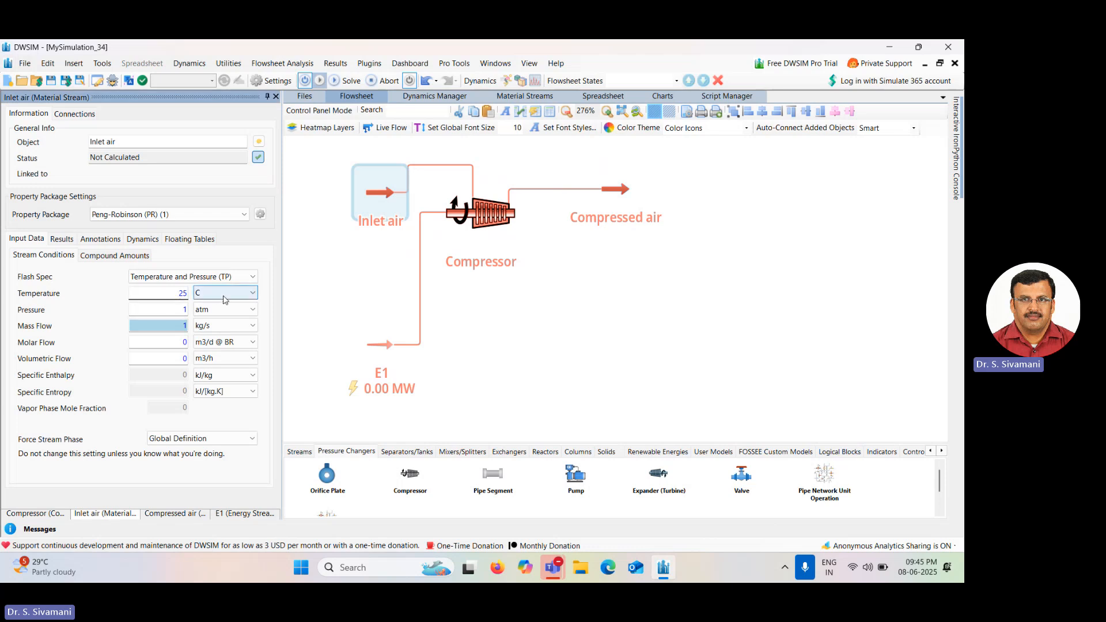
{"action": "left_click", "coordinate": [182, 310]}
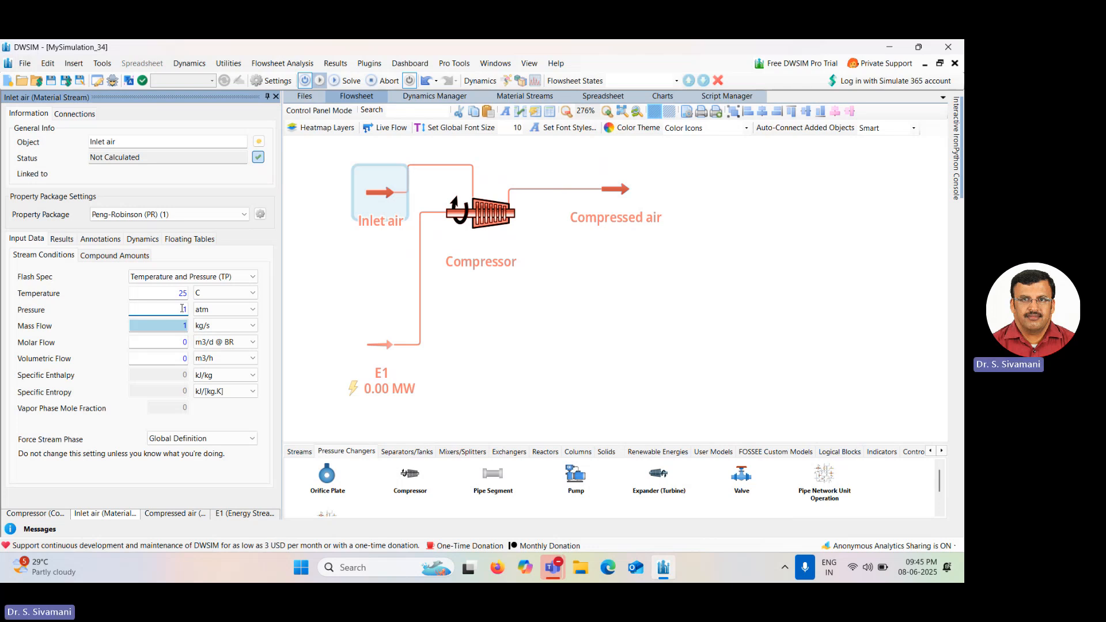
{"action": "left_click", "coordinate": [182, 326]}
{"action": "type", "text": "150"}
{"action": "key", "text": "Return"}
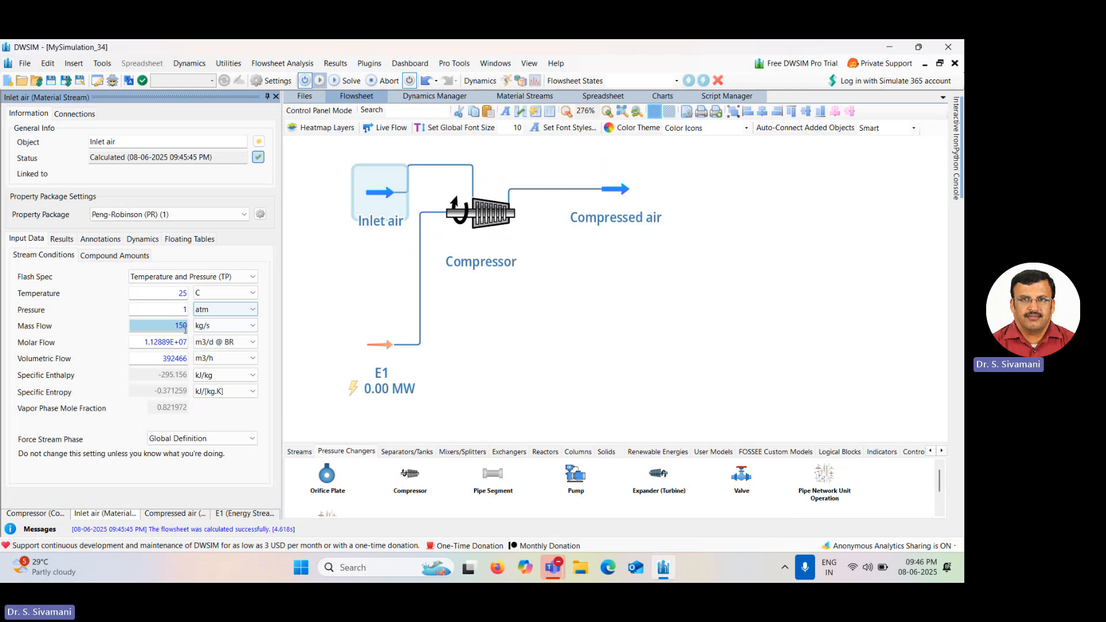
Set the Inlet air stream's composition to 0.79 nitrogen and 0.21 oxygen mole fractions, clearing other compounds.
{"action": "left_click", "coordinate": [118, 255]}
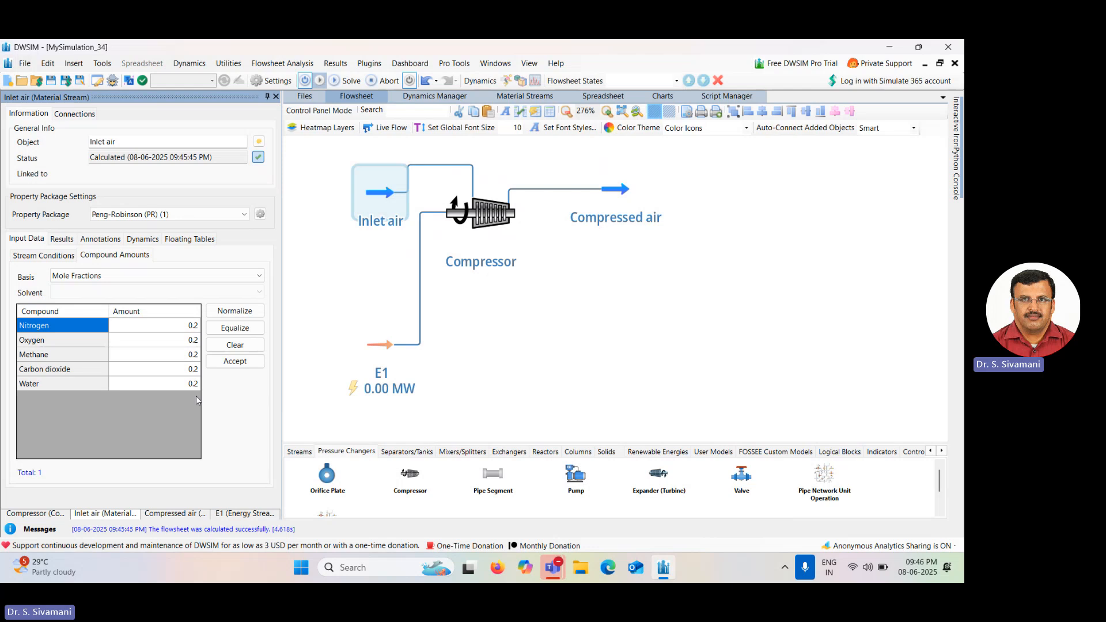
{"action": "left_click", "coordinate": [247, 351]}
{"action": "left_click", "coordinate": [169, 331]}
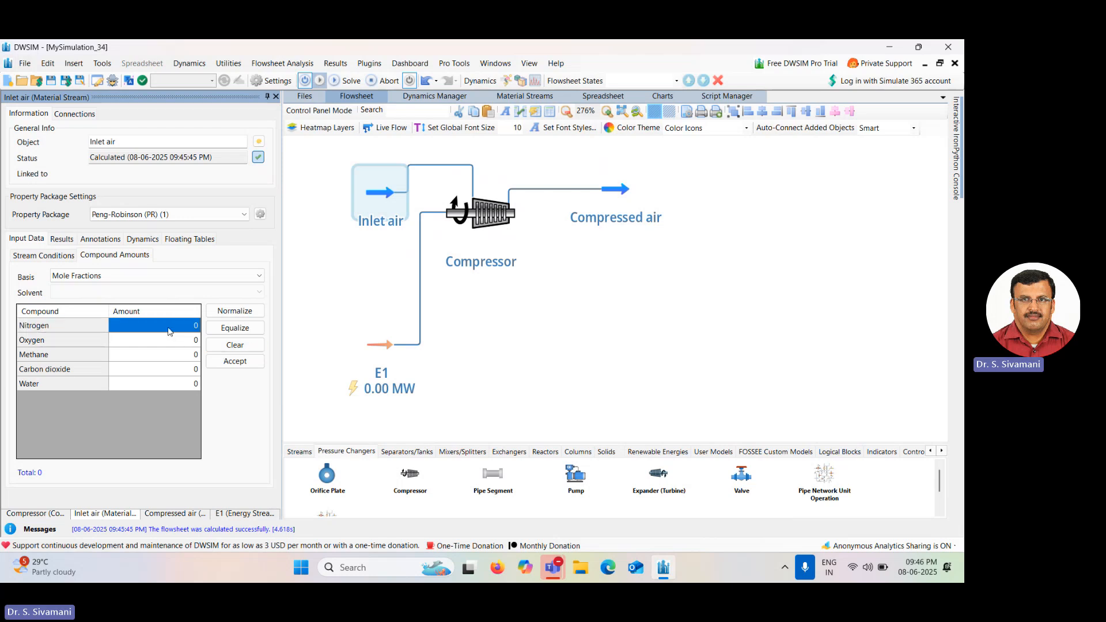
{"action": "type", "text": "0.79"}
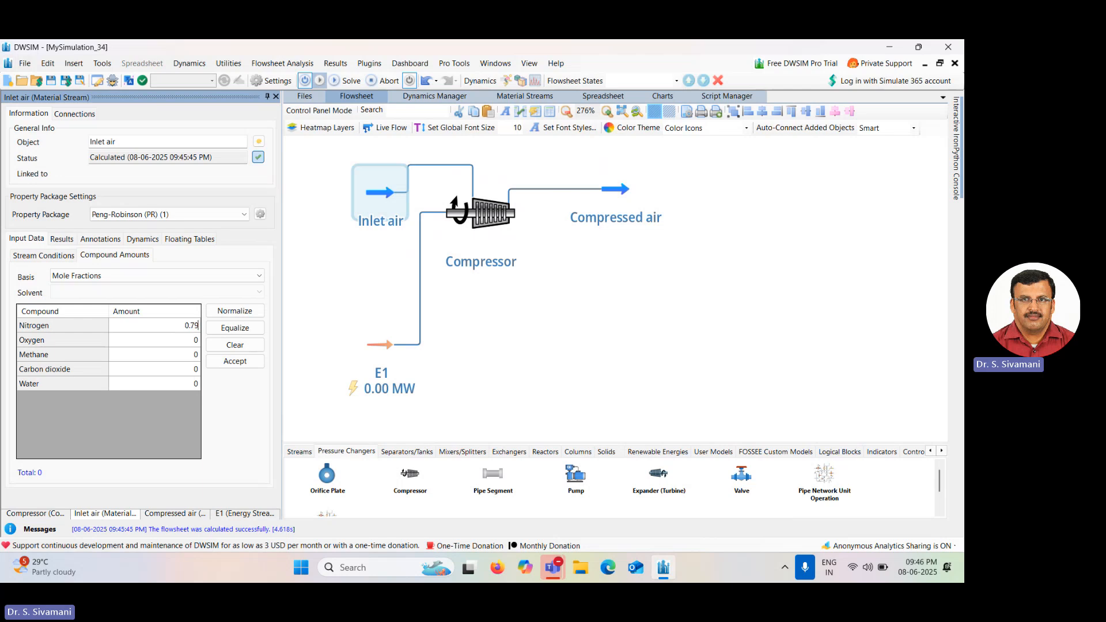
{"action": "key", "text": "Return"}
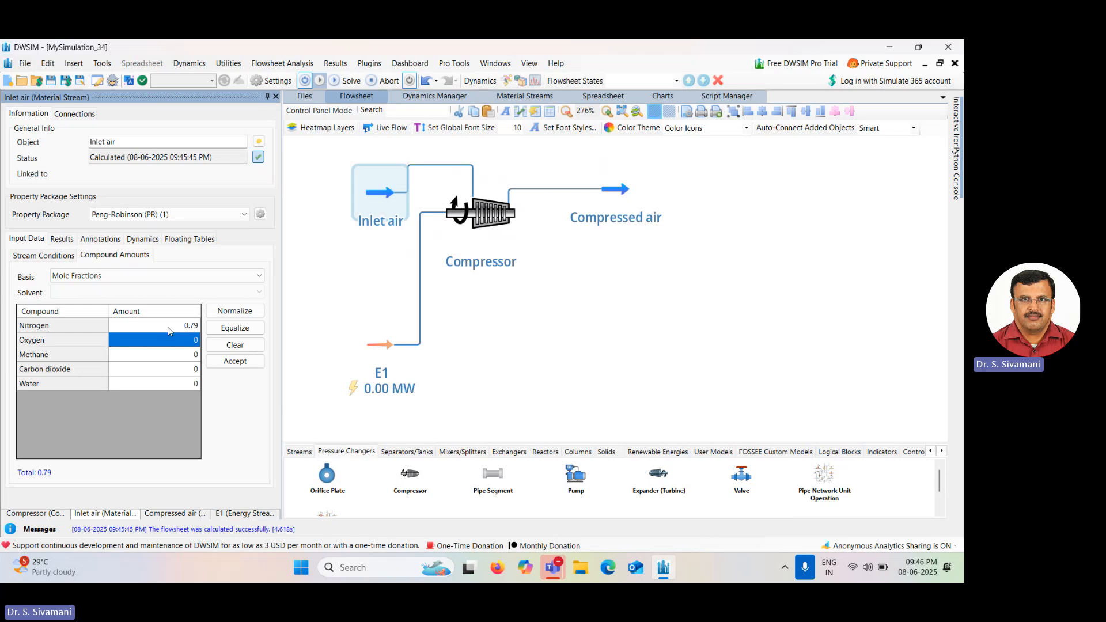
{"action": "type", "text": "0.21"}
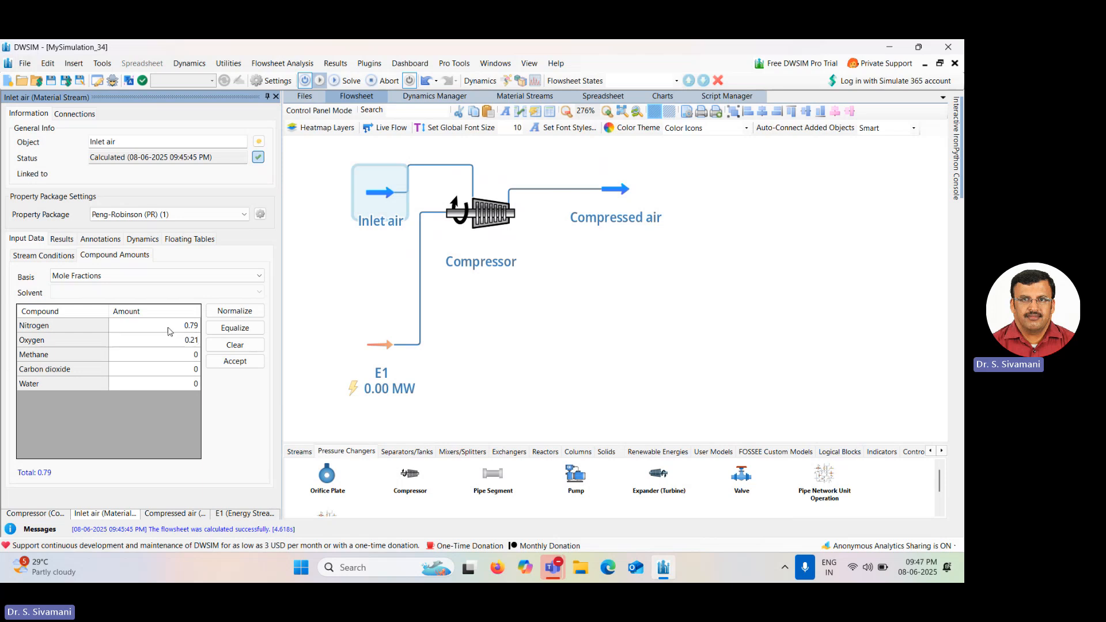
{"action": "key", "text": "Return"}
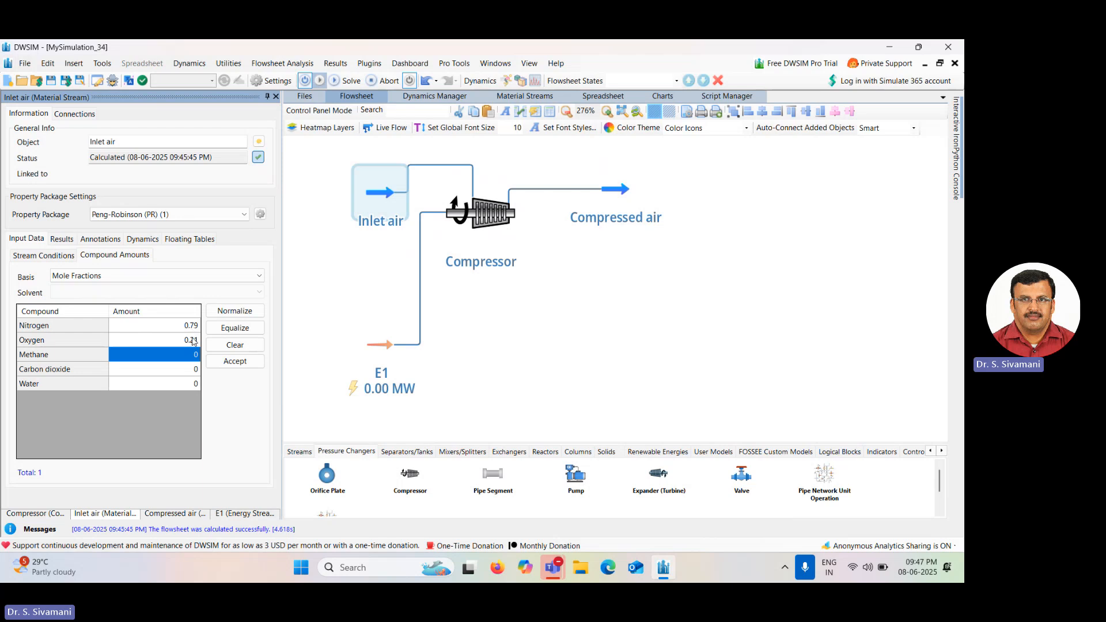
{"action": "left_click", "coordinate": [235, 361]}
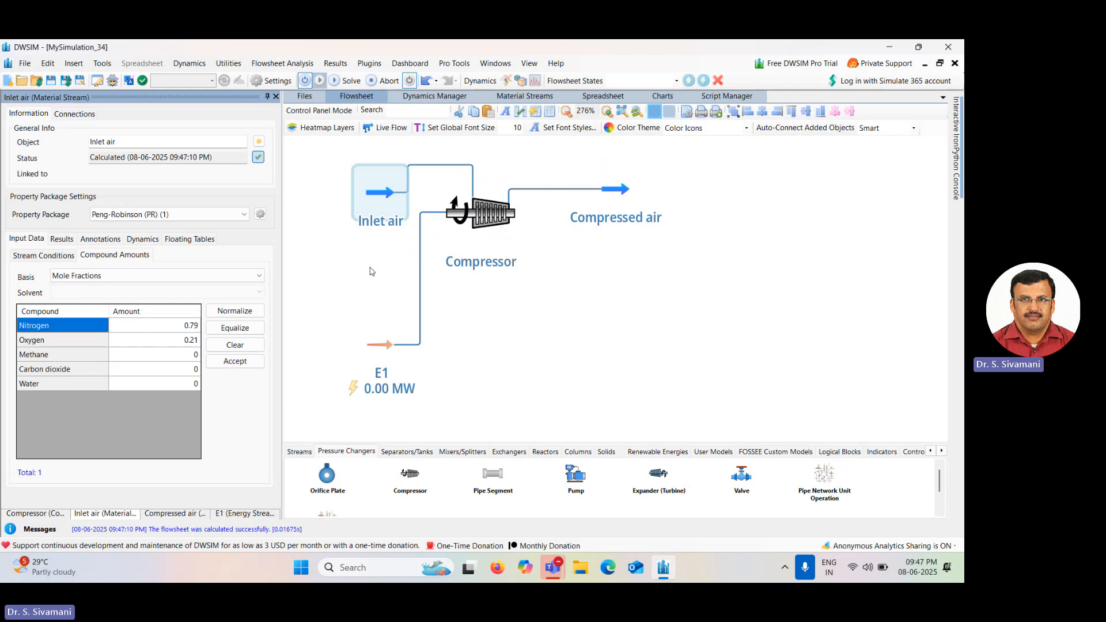
Set the compressor's outlet pressure to 17 atm and its adiabatic efficiency to 85%.
{"action": "mouse_move", "coordinate": [391, 197]}
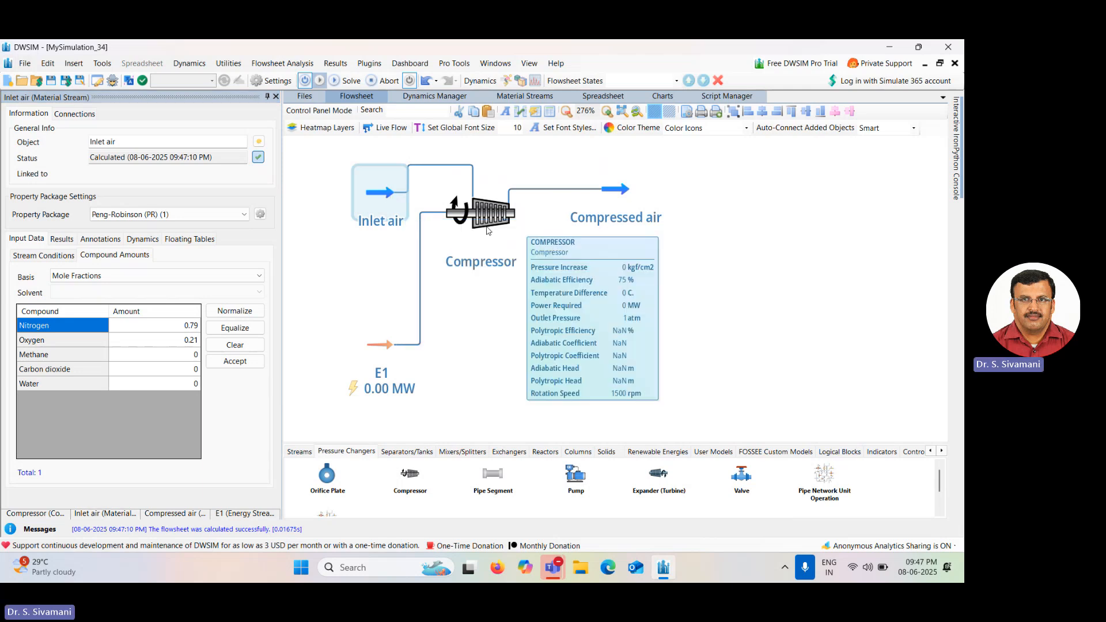
{"action": "left_click", "coordinate": [487, 230]}
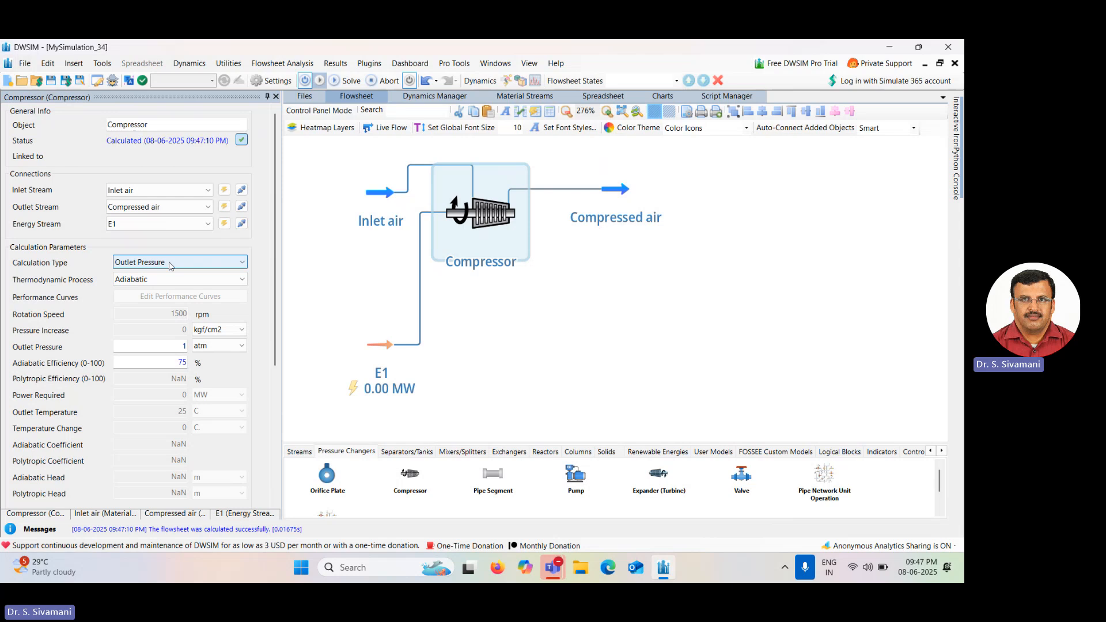
{"action": "left_click_drag", "start_coordinate": [179, 346], "coordinate": [202, 345]}
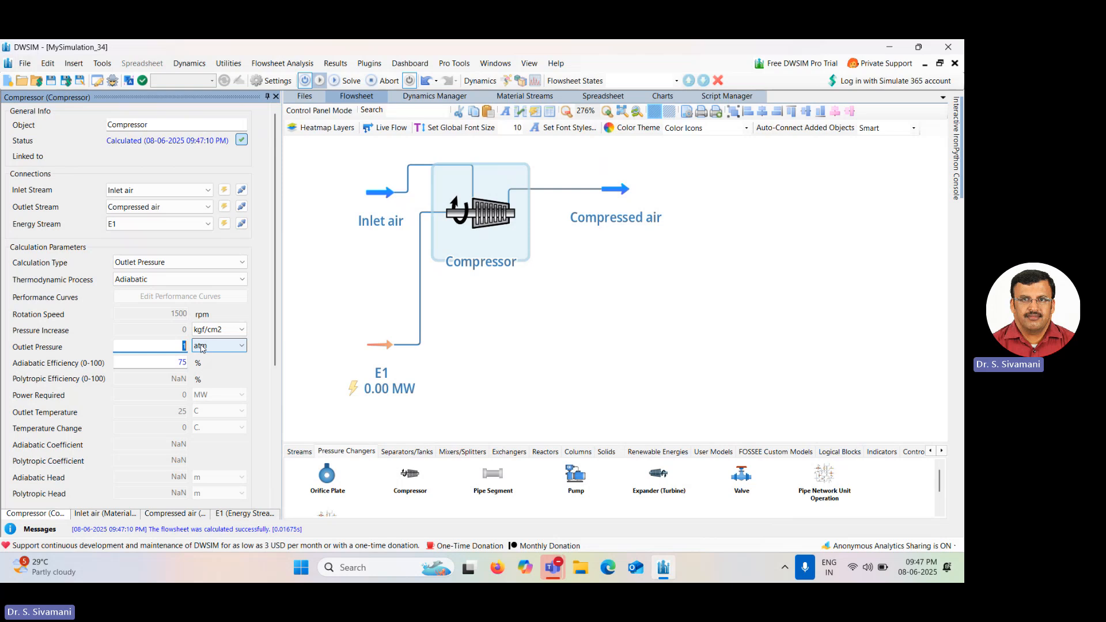
{"action": "type", "text": "17"}
{"action": "key", "text": "Return"}
{"action": "mouse_move", "coordinate": [201, 346]}
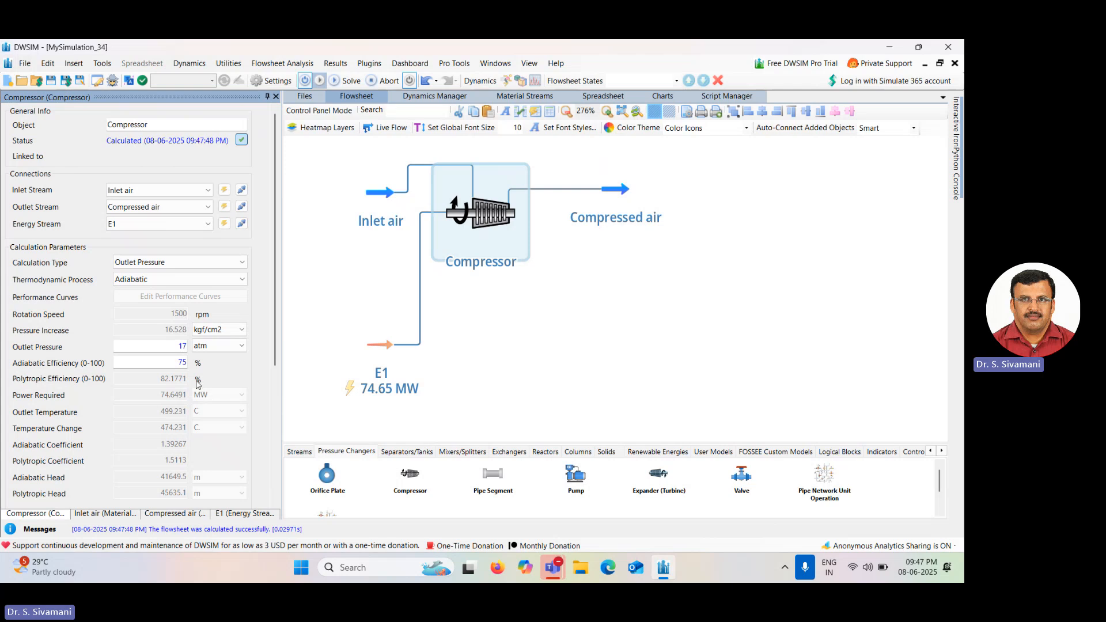
{"action": "left_click", "coordinate": [182, 363]}
{"action": "type", "text": "8"}
{"action": "key", "text": "Return"}
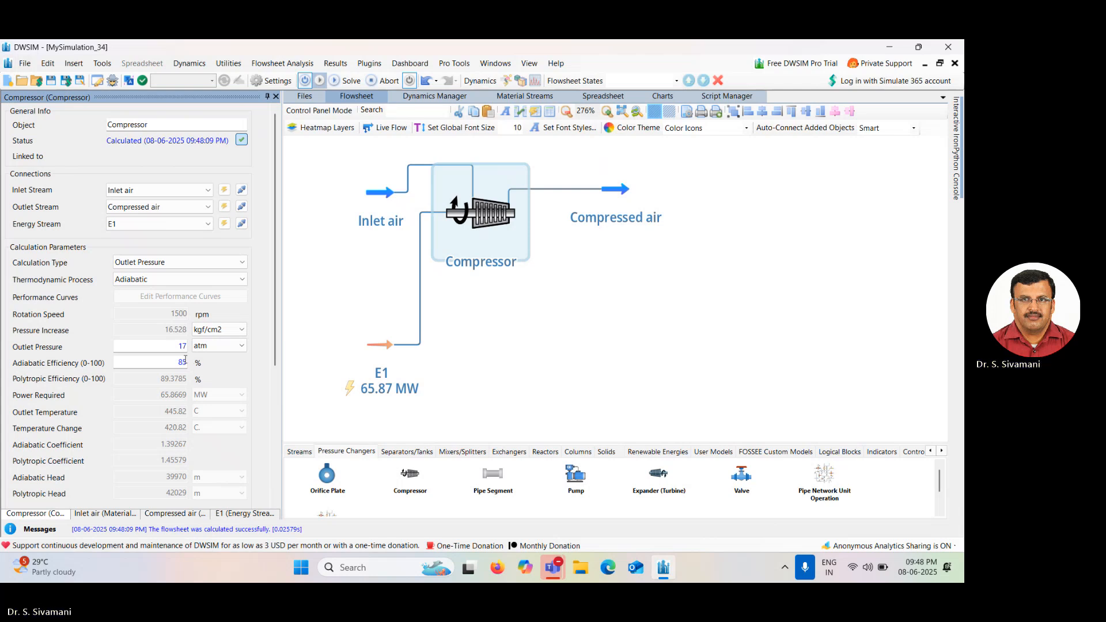
Inspect the Compressed air stream's conditions and compound amounts.
{"action": "left_click", "coordinate": [616, 191]}
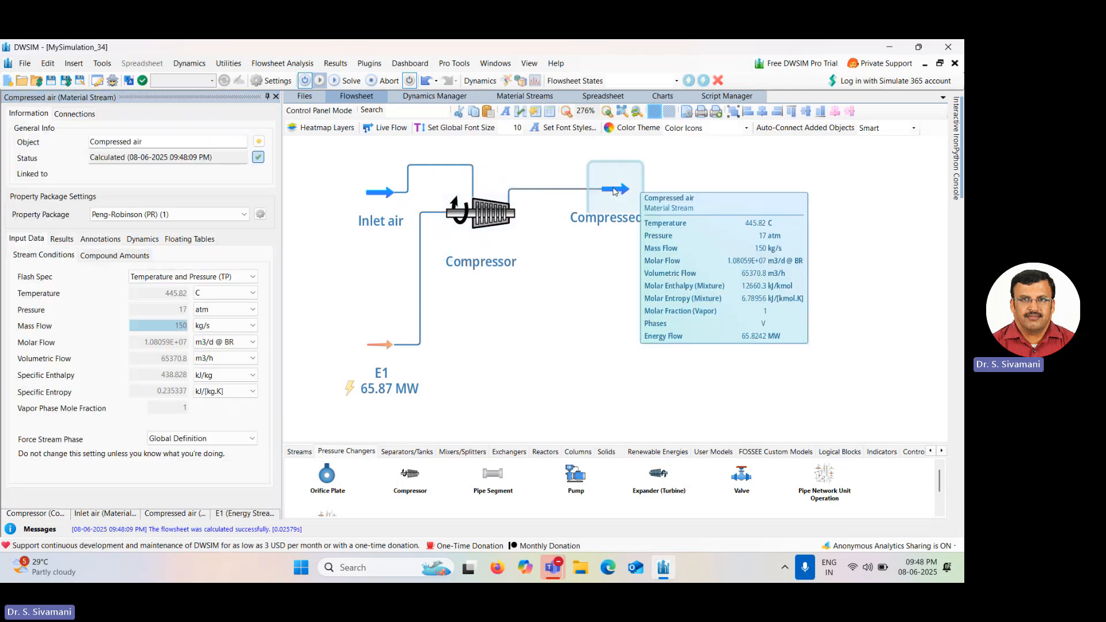
{"action": "mouse_move", "coordinate": [184, 315]}
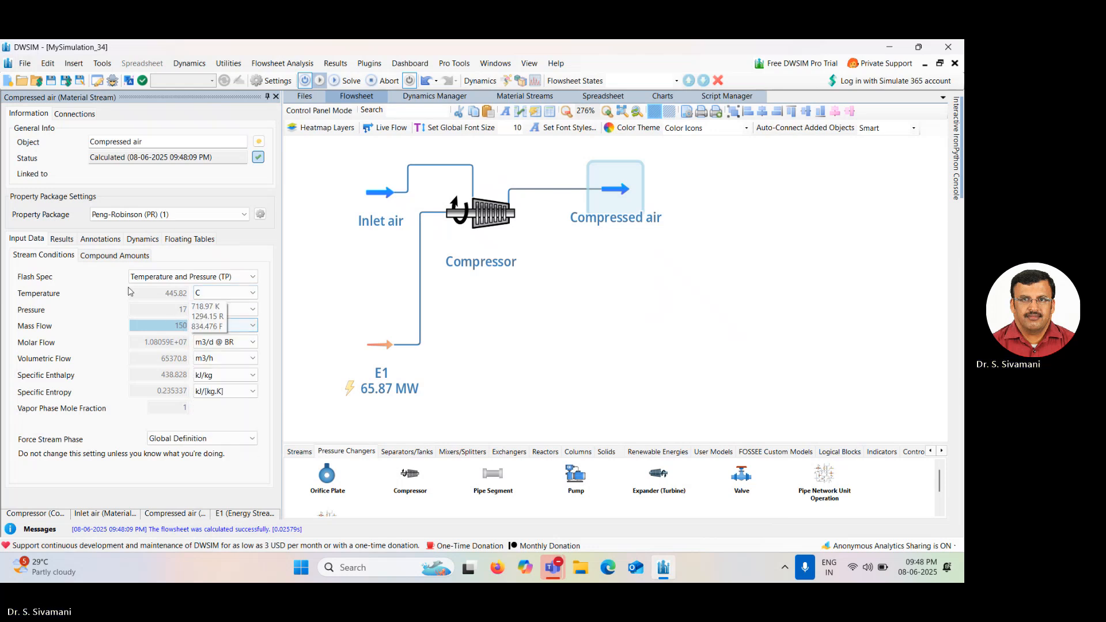
{"action": "left_click", "coordinate": [114, 257]}
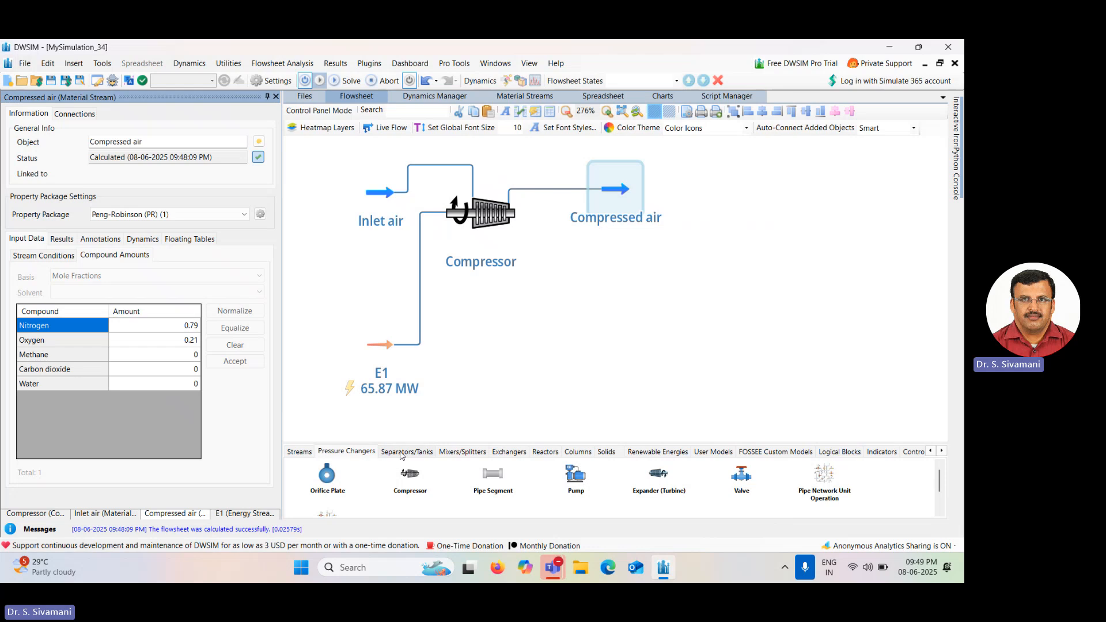
{"action": "left_click", "coordinate": [545, 452]}
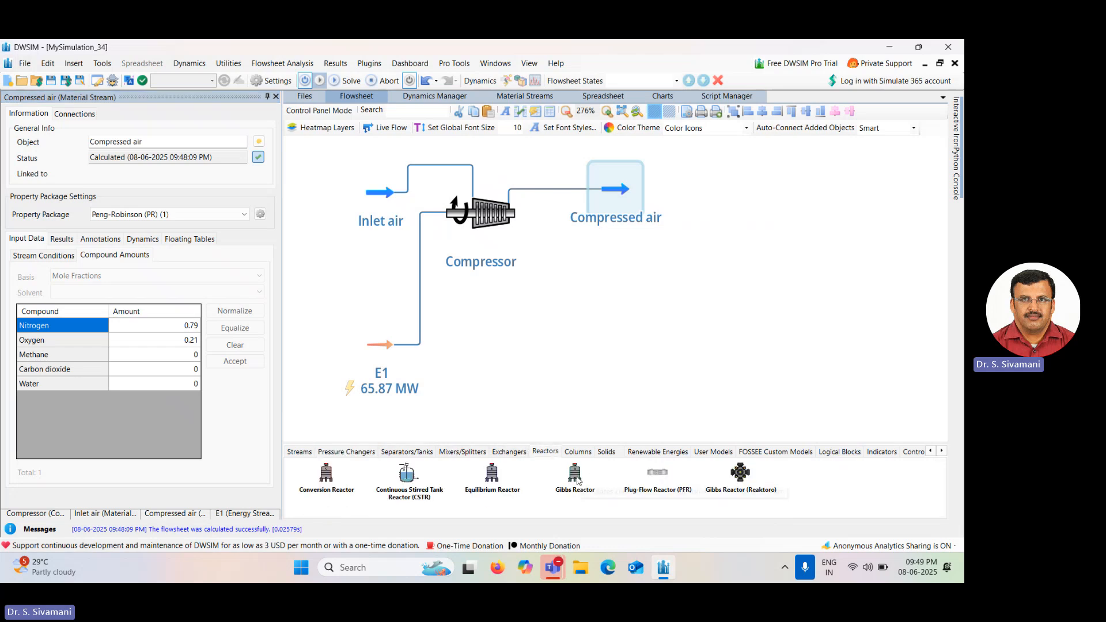
{"action": "left_click_drag", "start_coordinate": [578, 480], "coordinate": [755, 190]}
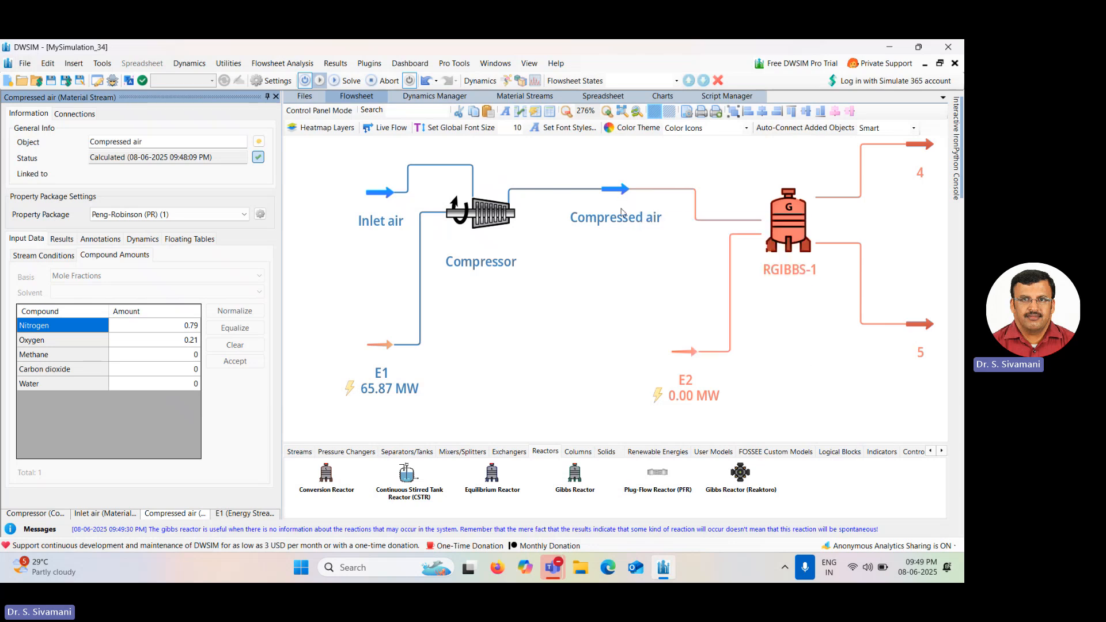
{"action": "mouse_move", "coordinate": [614, 197]}
{"action": "left_click", "coordinate": [794, 217]}
{"action": "key", "text": "Delete"}
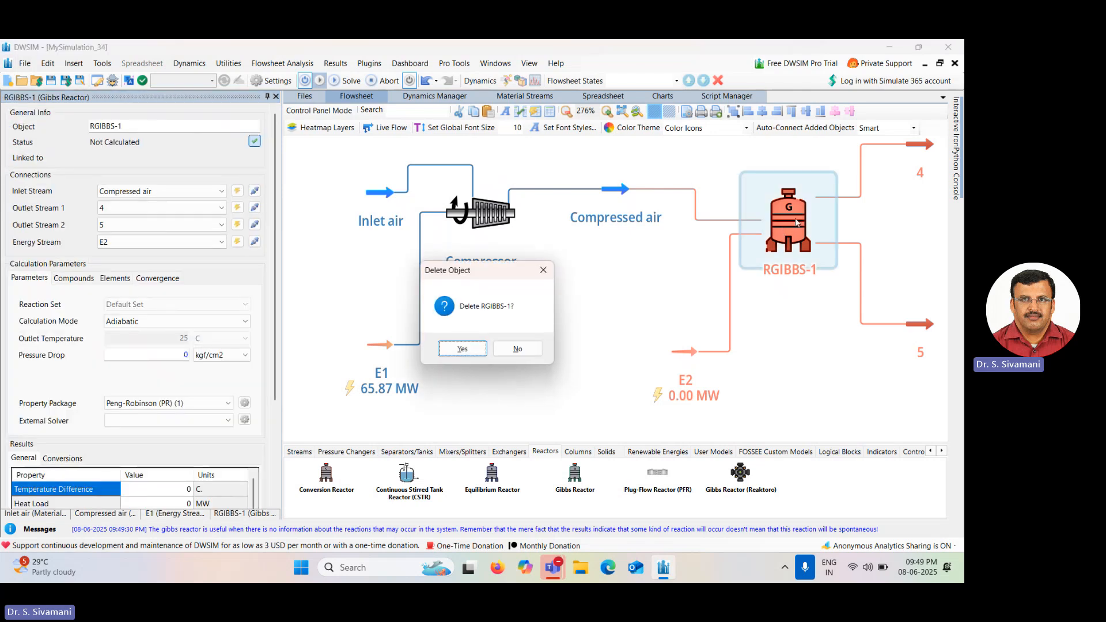
{"action": "left_click", "coordinate": [475, 348]}
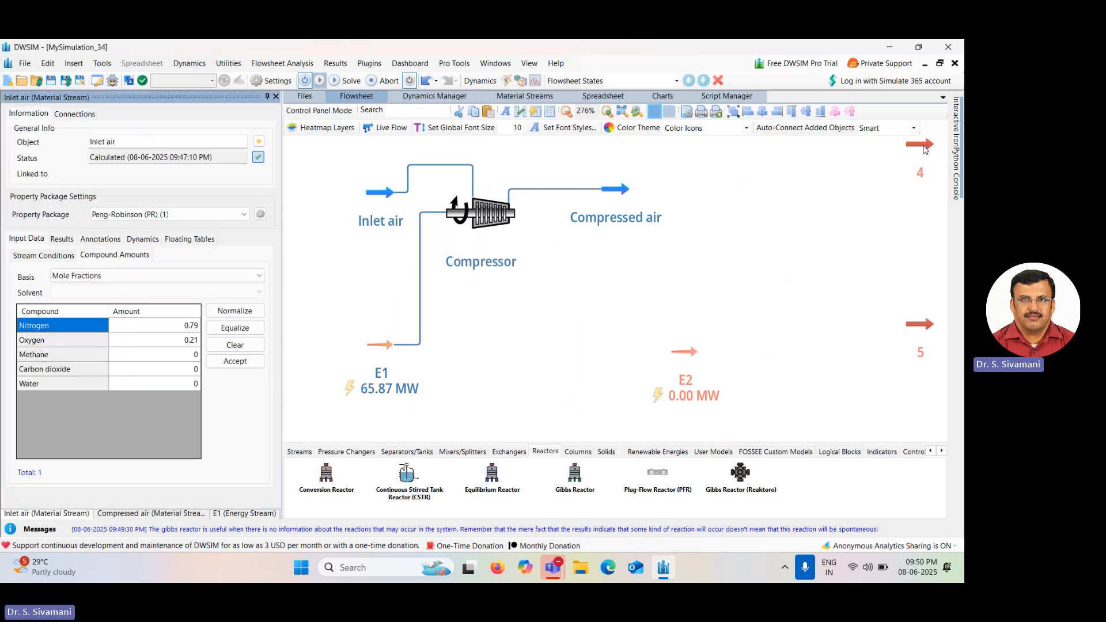
{"action": "left_click", "coordinate": [925, 150]}
{"action": "key", "text": "Delete"}
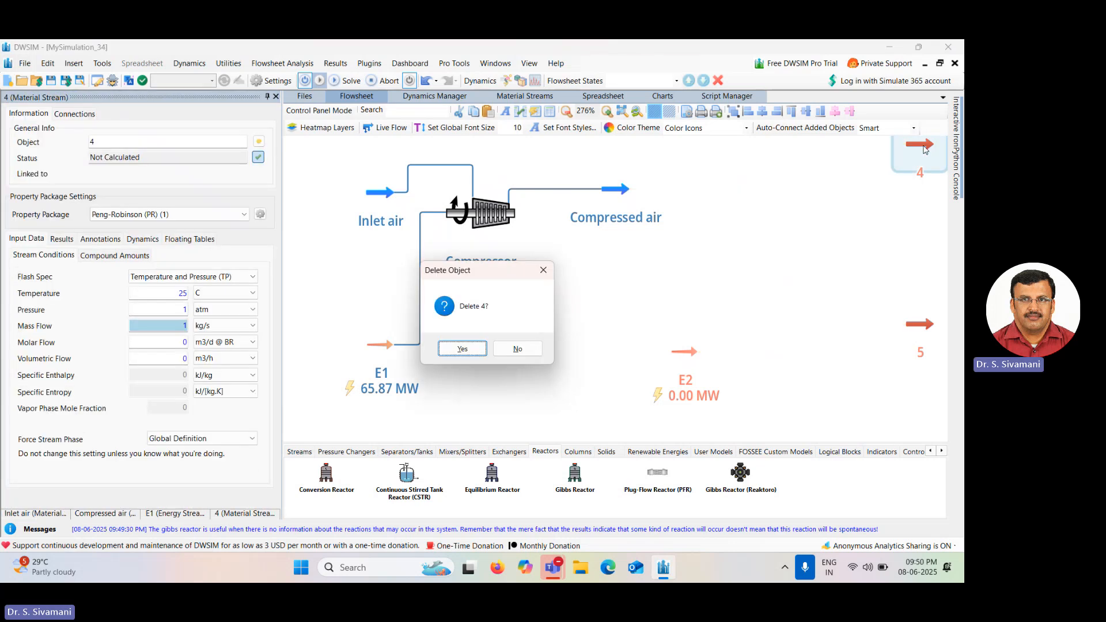
{"action": "left_click", "coordinate": [455, 349]}
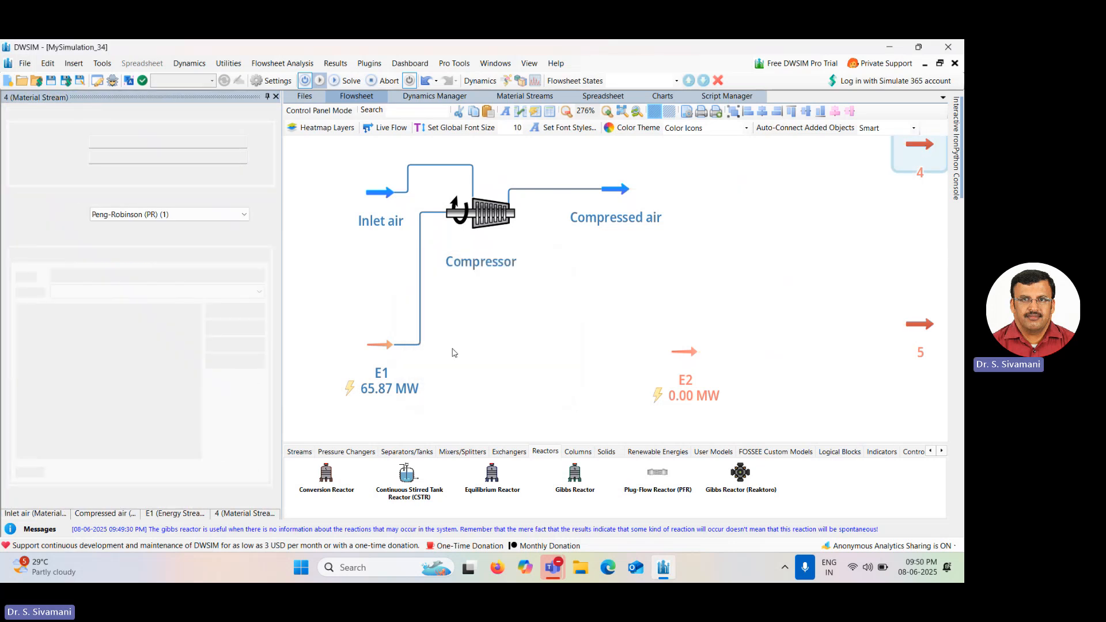
{"action": "left_click", "coordinate": [932, 329]}
{"action": "key", "text": "Delete"}
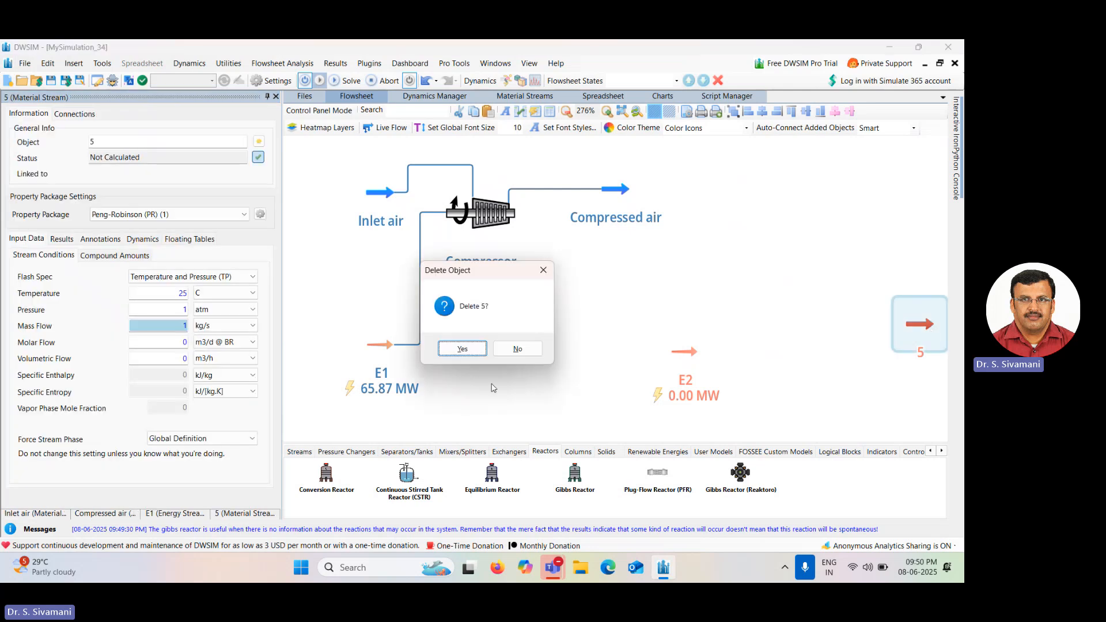
{"action": "left_click", "coordinate": [470, 348]}
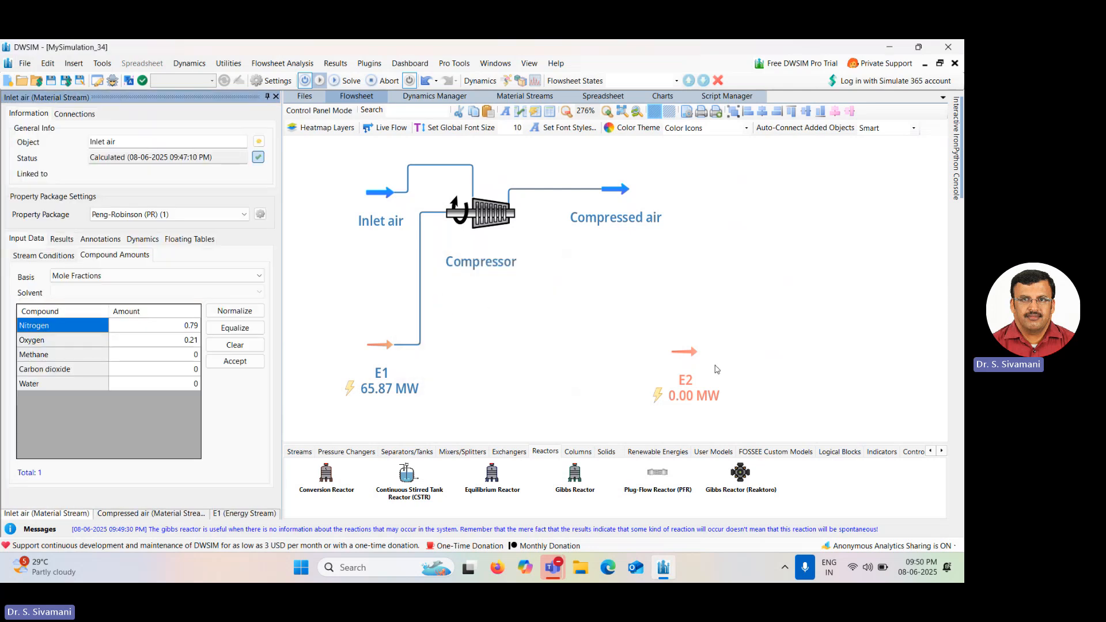
{"action": "left_click", "coordinate": [690, 360]}
{"action": "key", "text": "Delete"}
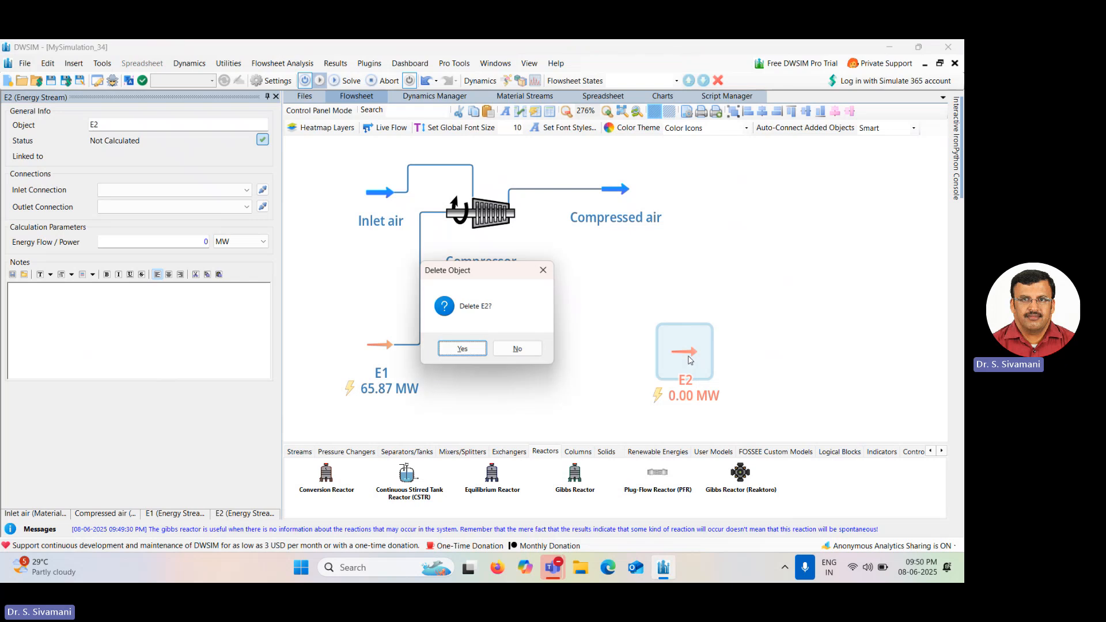
{"action": "key", "text": "Return"}
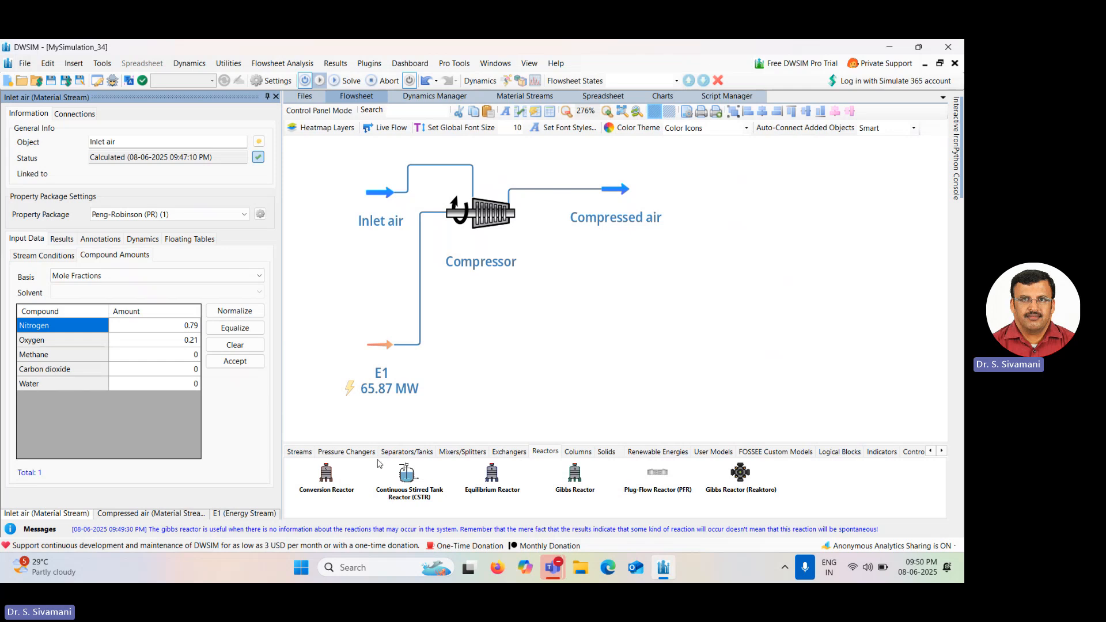
Place a stream mixer after the Compressed air stream and align its outlet stream with it.
{"action": "left_click", "coordinate": [453, 452]}
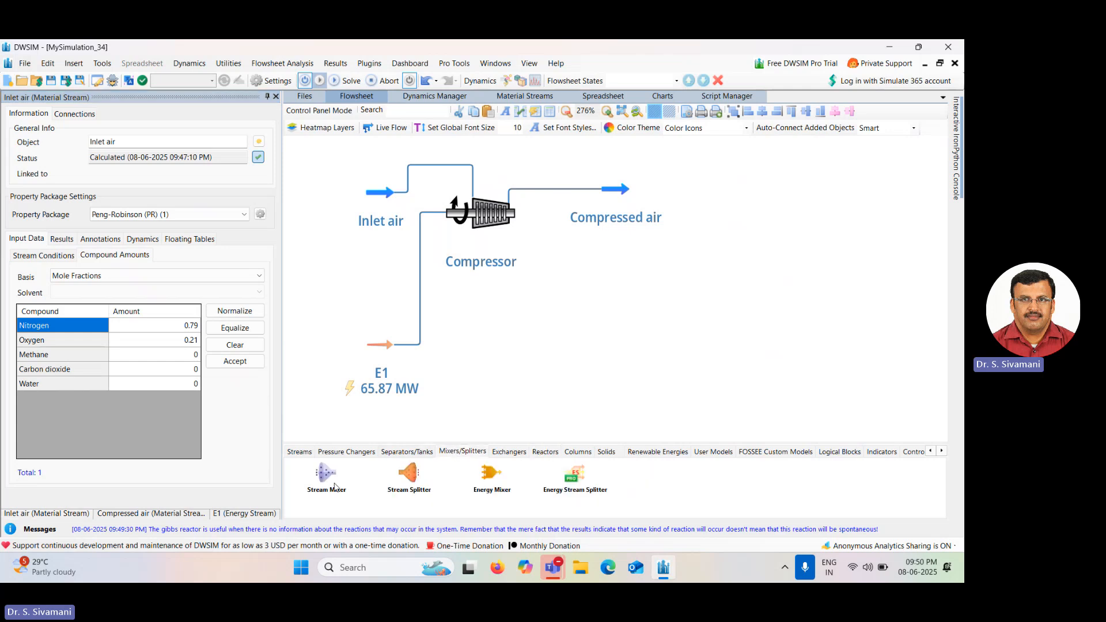
{"action": "left_click_drag", "start_coordinate": [326, 481], "coordinate": [717, 198]}
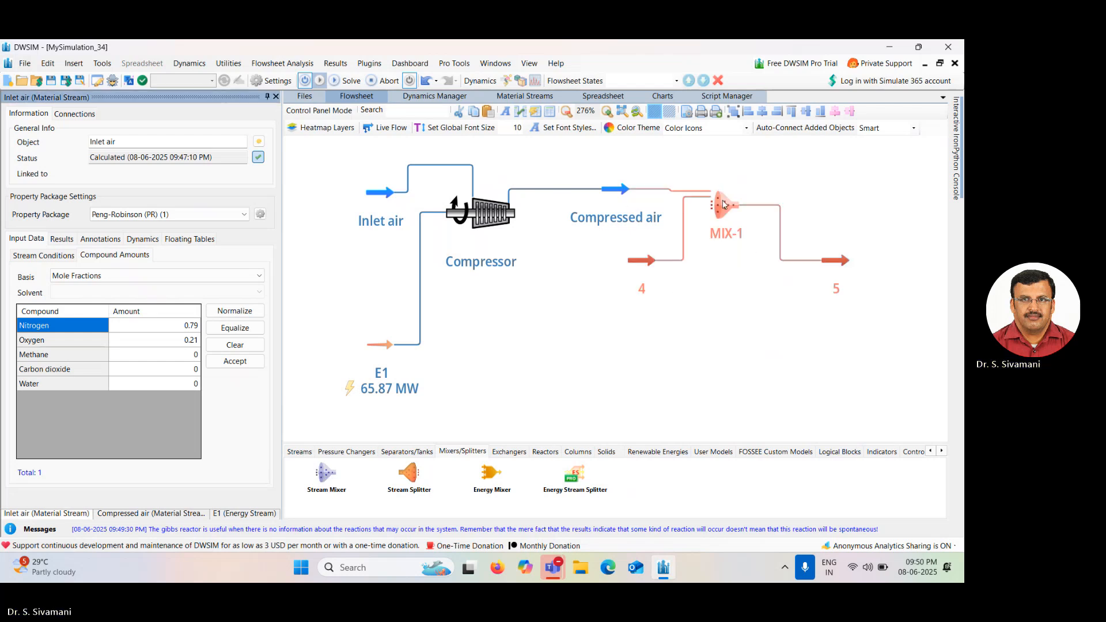
{"action": "left_click_drag", "start_coordinate": [722, 199], "coordinate": [722, 197]}
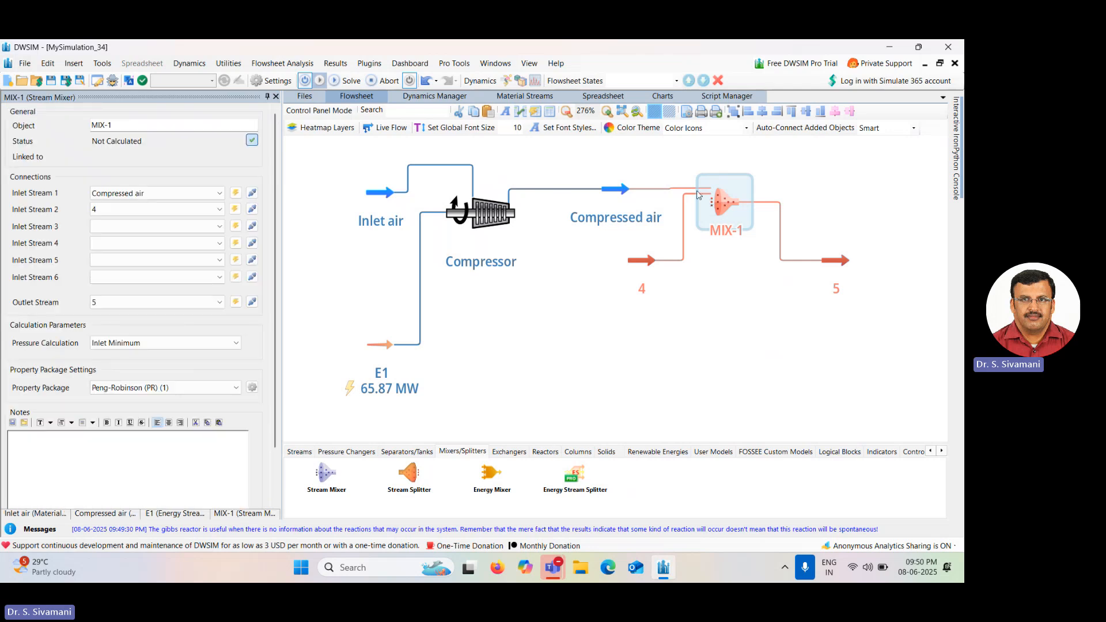
{"action": "left_click_drag", "start_coordinate": [835, 259], "coordinate": [838, 202]}
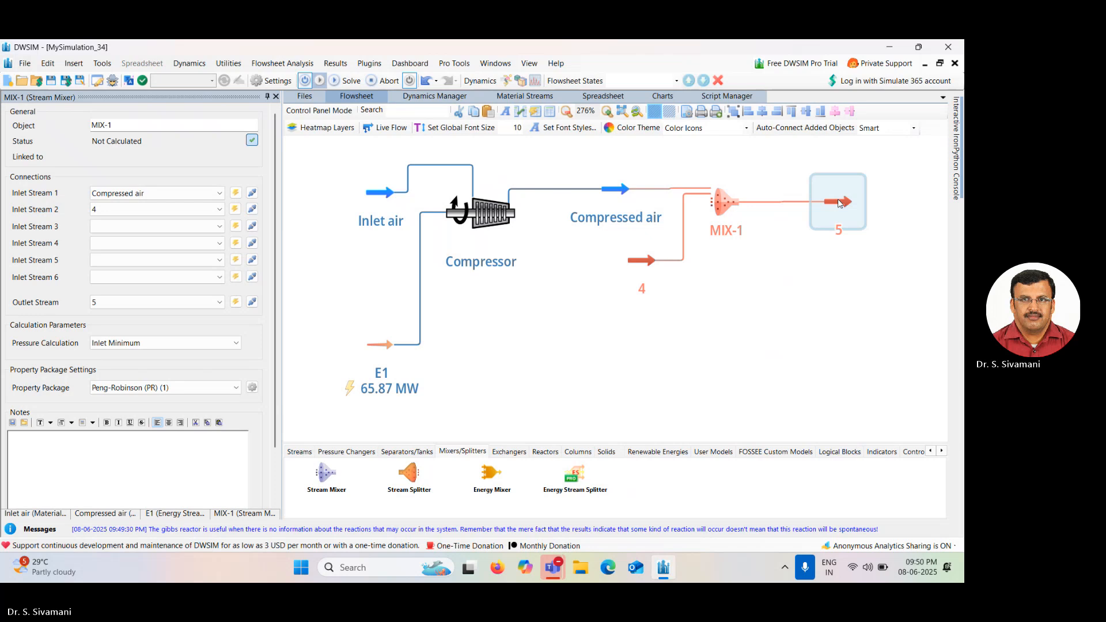
Rename the stream mixer as Gas mixer.
{"action": "left_click", "coordinate": [729, 205]}
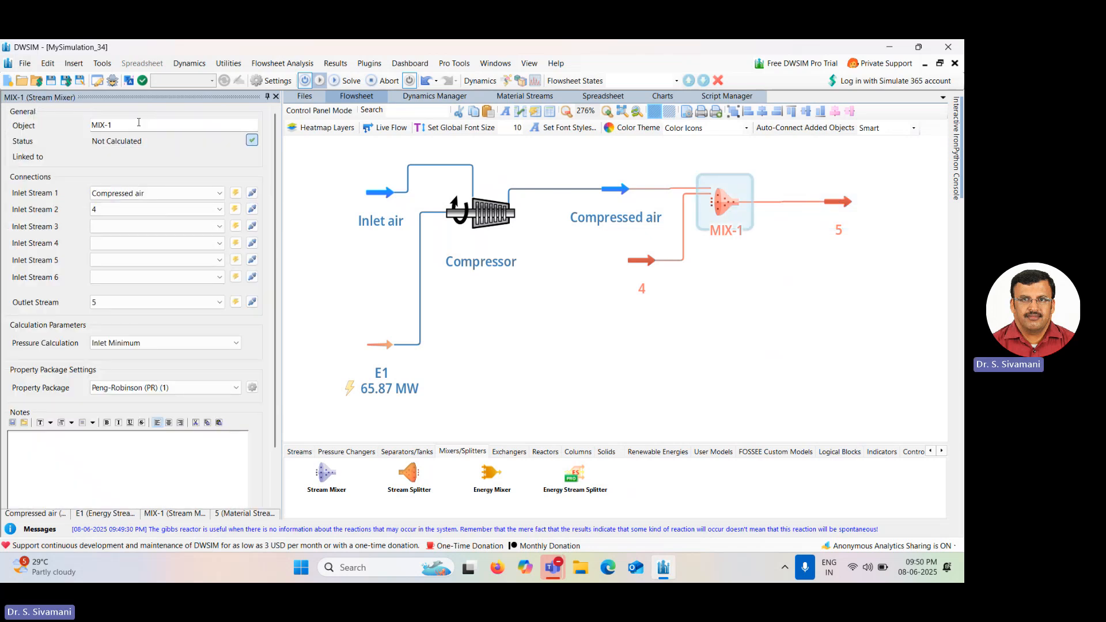
{"action": "left_click", "coordinate": [138, 122]}
{"action": "key", "text": "BackSpace"}
{"action": "key", "text": "BackSpace"}
{"action": "key", "text": "BackSpace"}
{"action": "key", "text": "BackSpace"}
{"action": "type", "text": "G"}
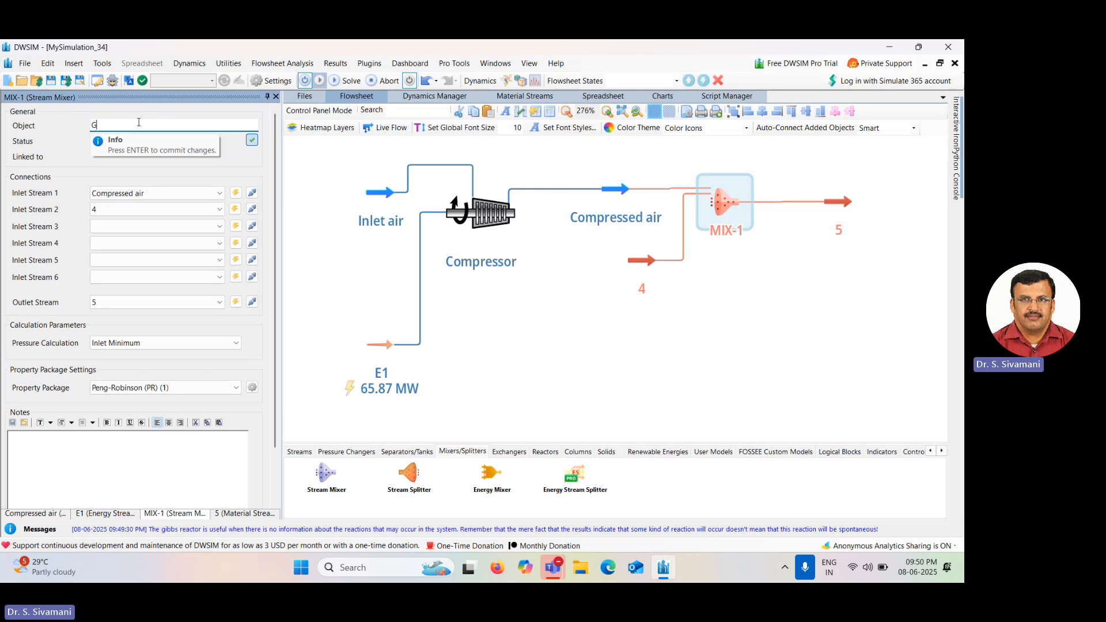
{"action": "type", "text": "as mixer"}
{"action": "key", "text": "Return"}
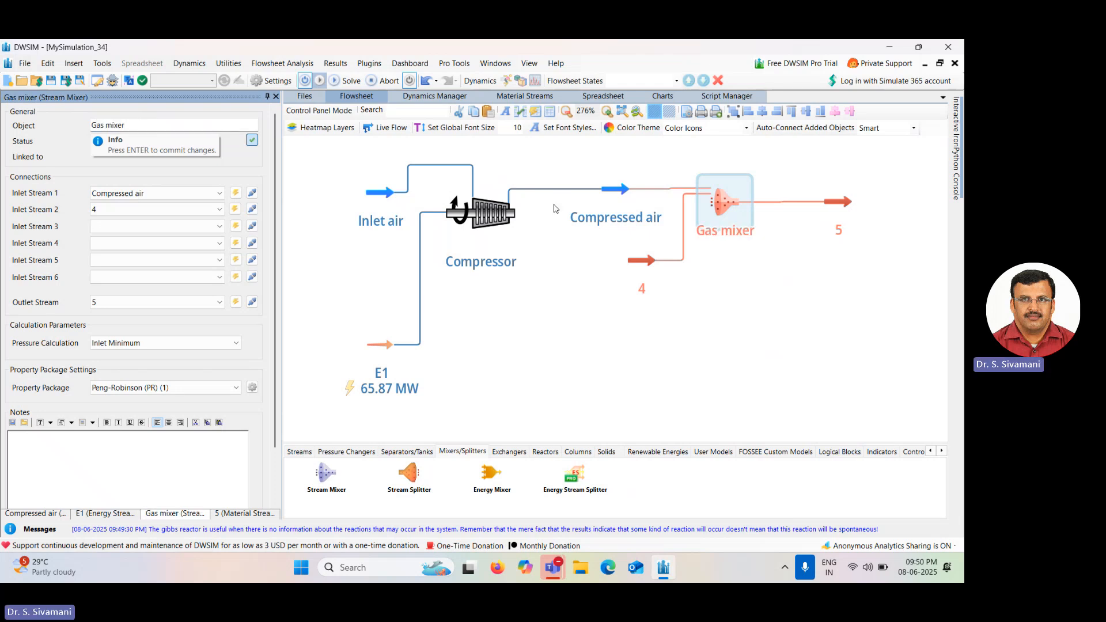
Rename the mixer's second inlet stream 4 as Compressed natural gas.
{"action": "left_click", "coordinate": [641, 265]}
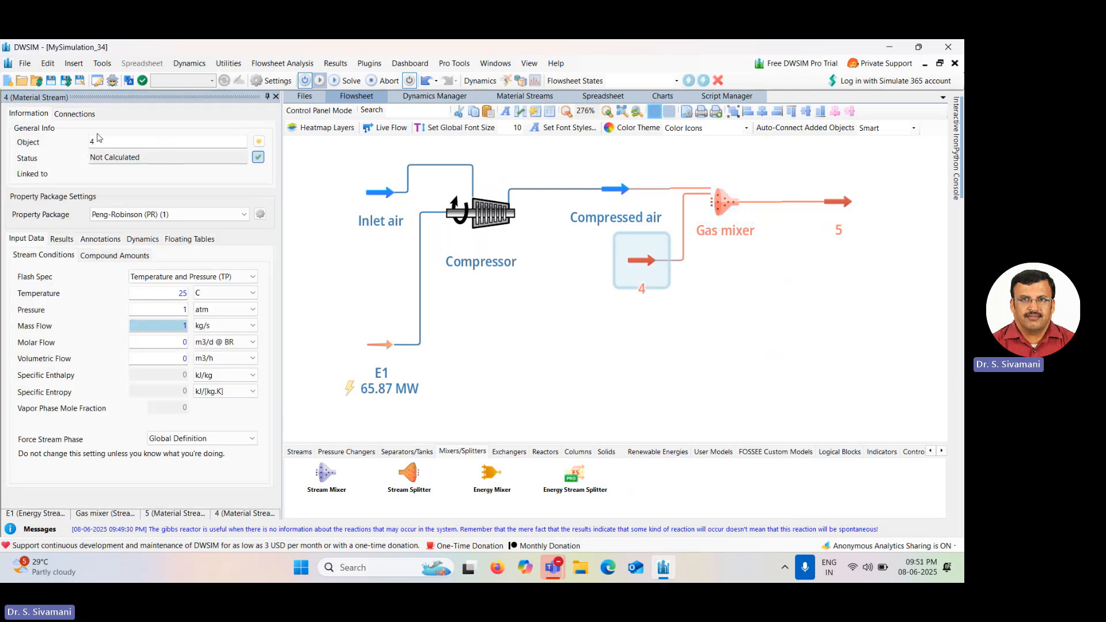
{"action": "left_click", "coordinate": [108, 140]}
{"action": "key", "text": "BackSpace"}
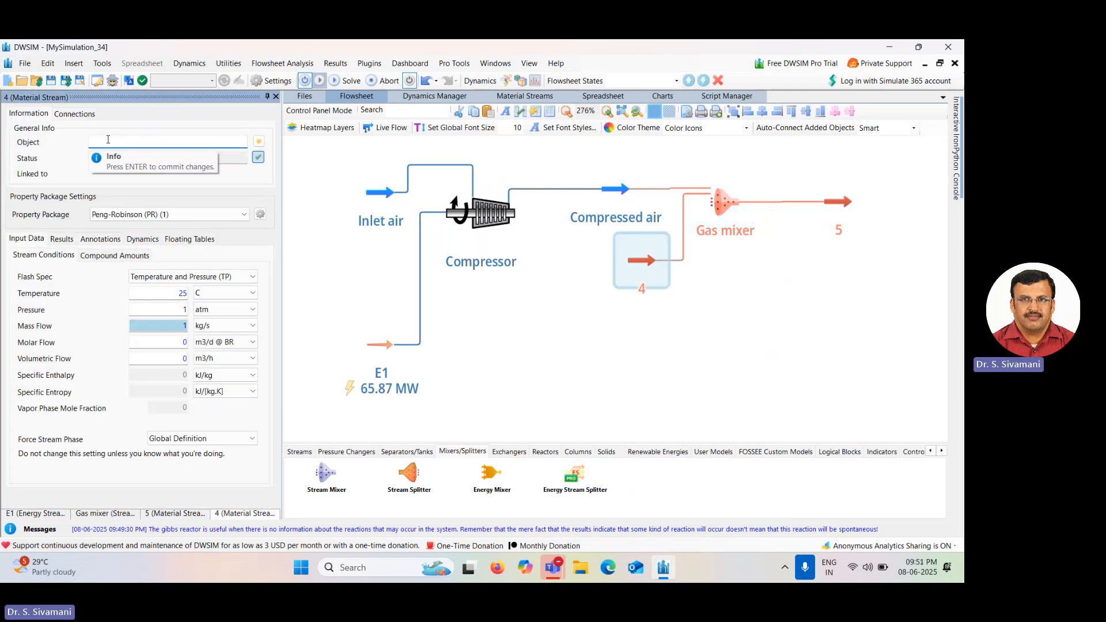
{"action": "type", "text": "Compressed natural gas"}
{"action": "key", "text": "Return"}
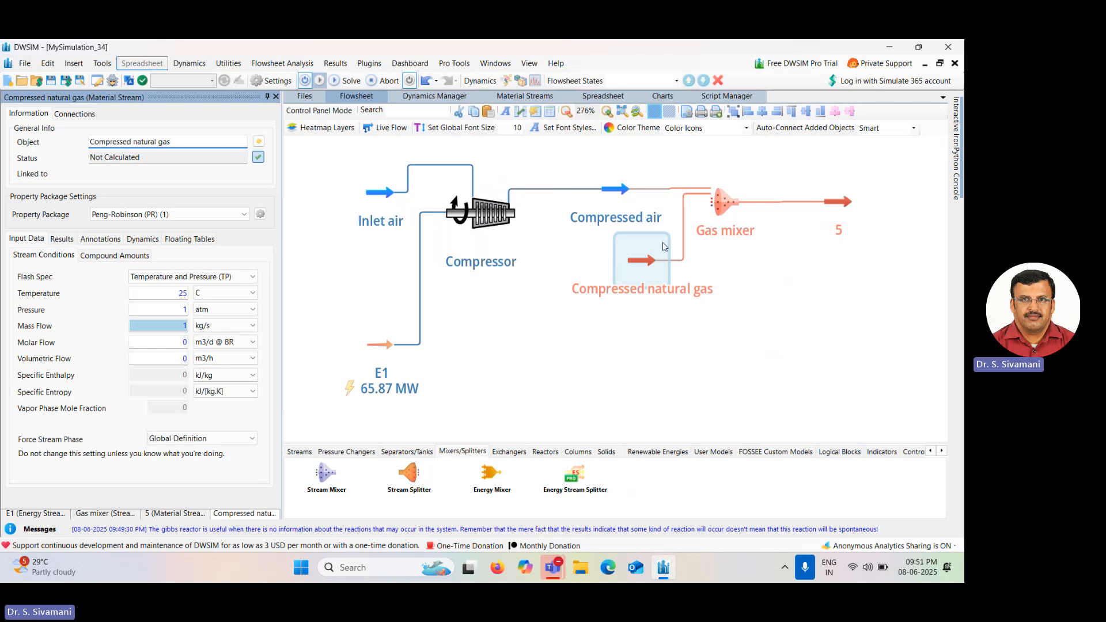
Set the Compressed natural gas stream's pressure to 62 atm.
{"action": "left_click", "coordinate": [170, 290]}
{"action": "key", "text": "Tab"}
{"action": "type", "text": "6"}
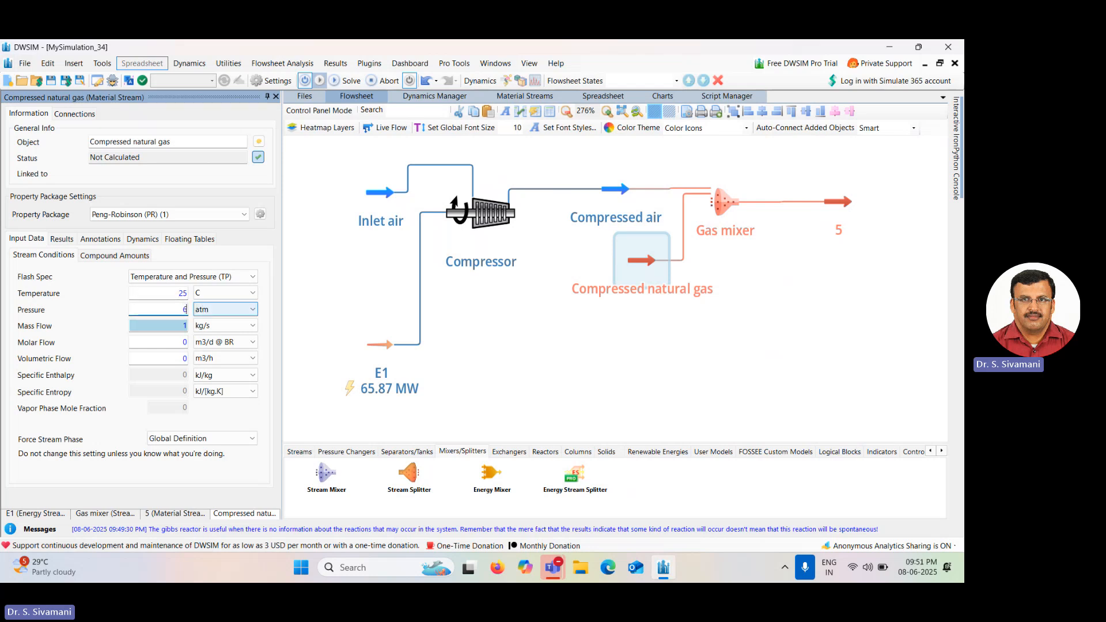
{"action": "type", "text": "2"}
{"action": "key", "text": "Return"}
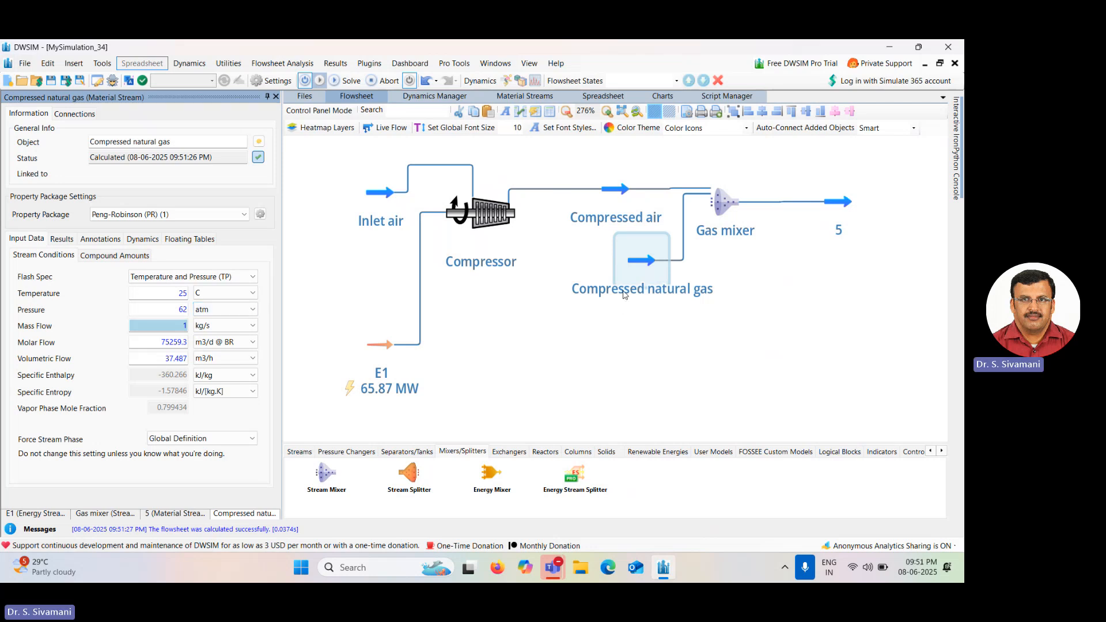
Switch to Microsoft Word and open a blank document.
{"action": "mouse_move", "coordinate": [650, 257]}
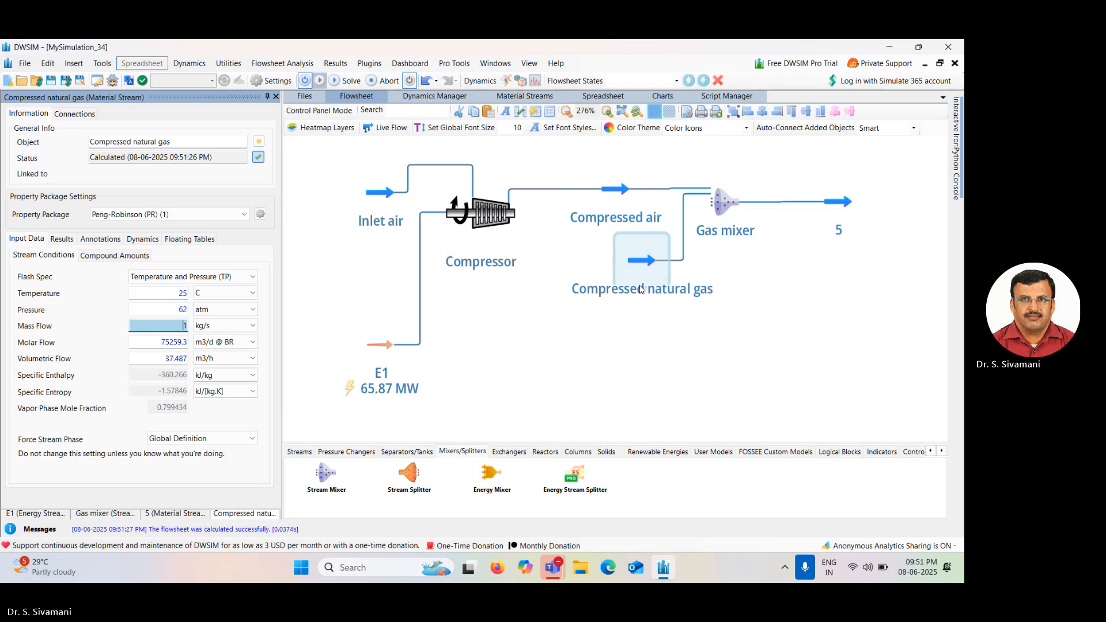
{"action": "key", "text": "super"}
{"action": "type", "text": "word"}
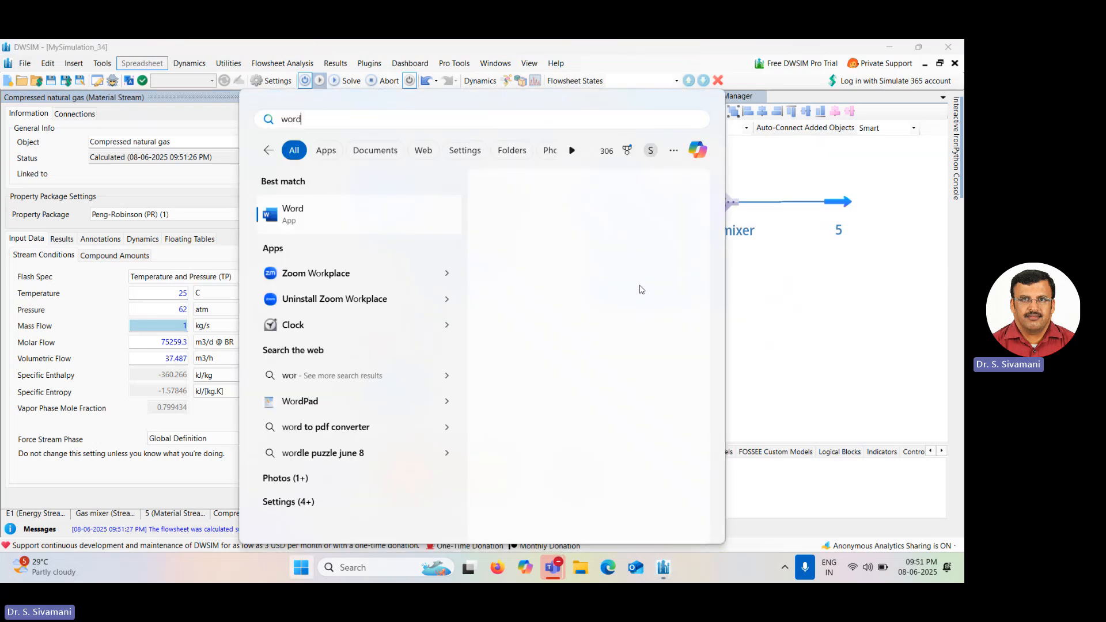
{"action": "left_click", "coordinate": [372, 208]}
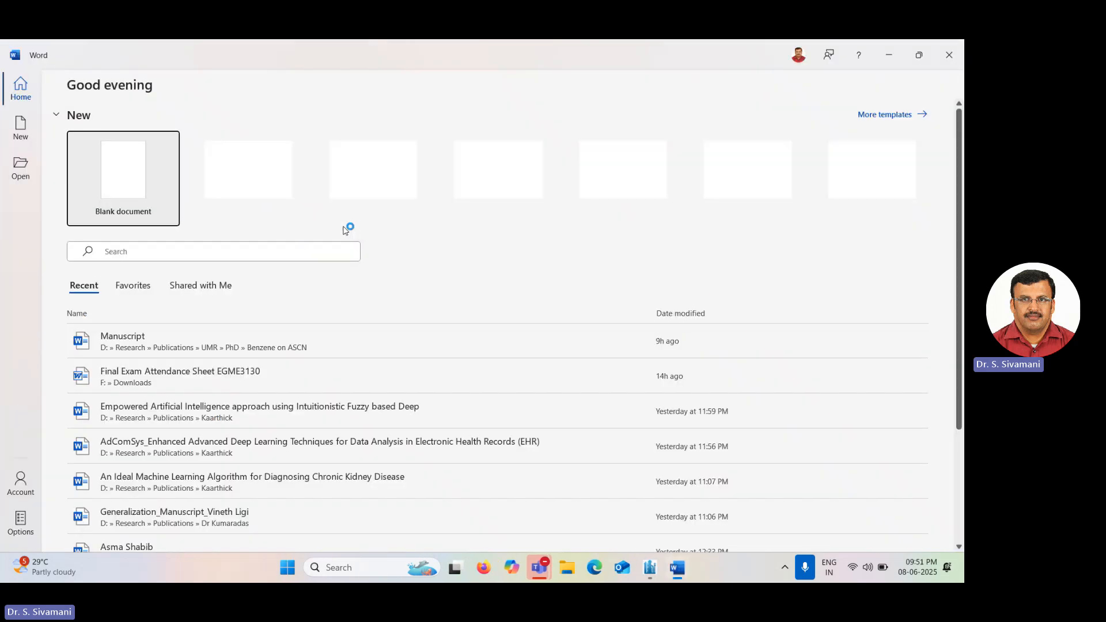
{"action": "left_click", "coordinate": [117, 192]}
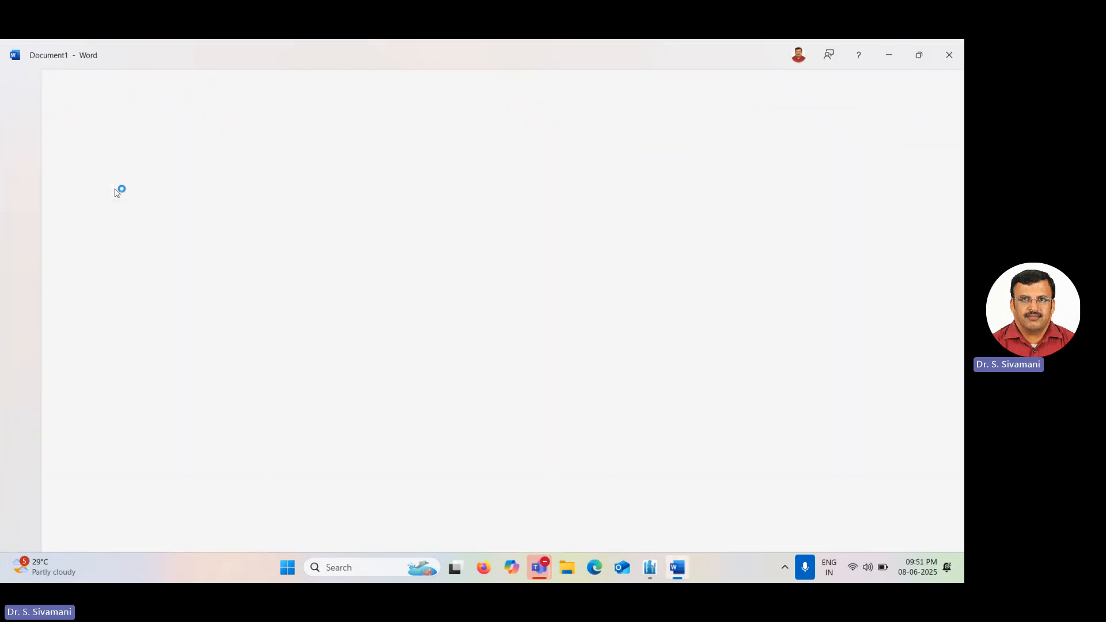
Write the formula line: Power plant efficiency = Power output x 100/Energy input by fuel.
{"action": "type", "text": "Pow"}
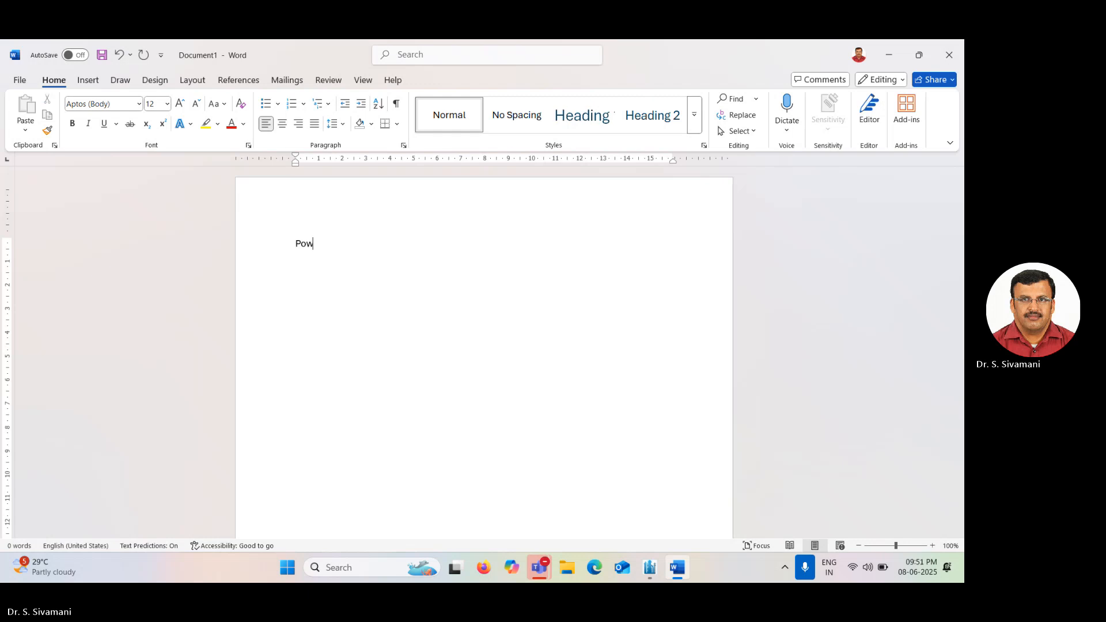
{"action": "type", "text": "er plant effici"}
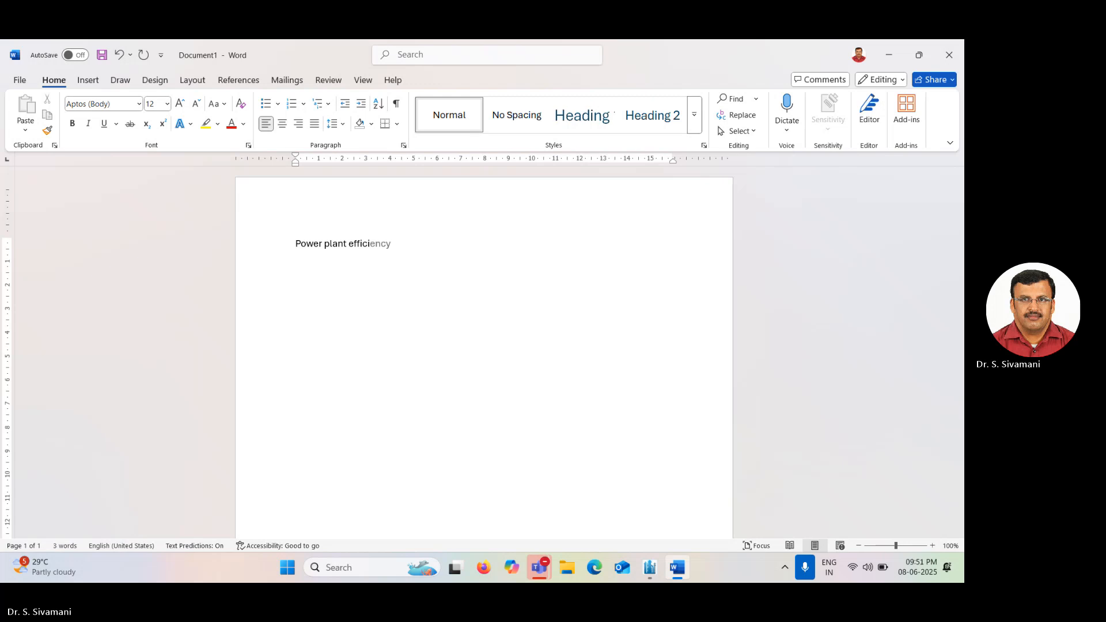
{"action": "key", "text": "Tab"}
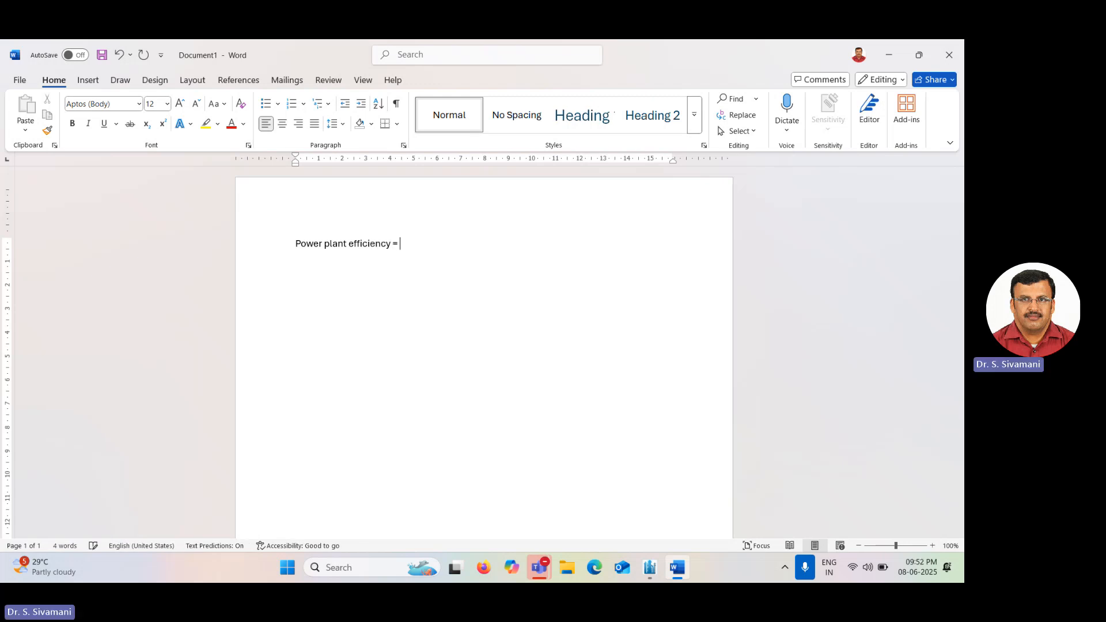
{"action": "type", "text": "= Po"}
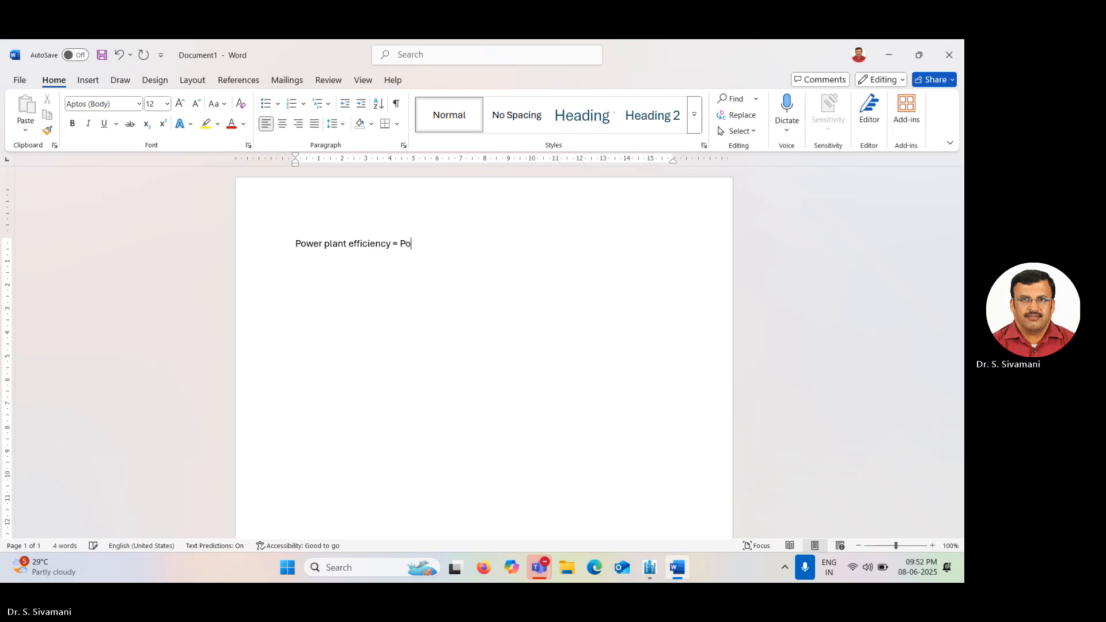
{"action": "type", "text": "wer outpyt"}
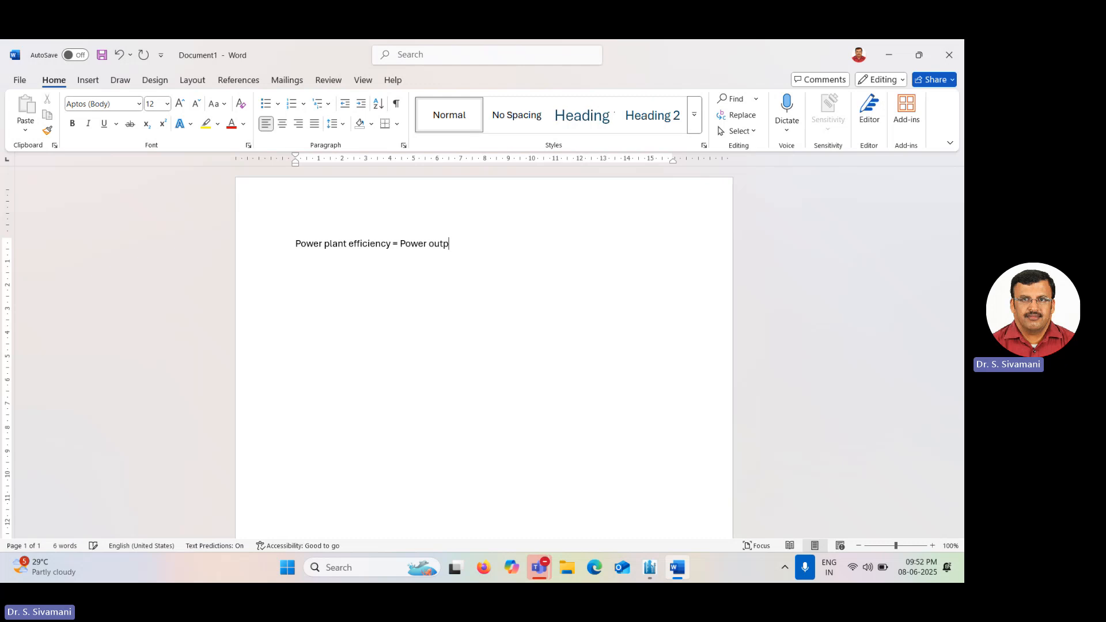
{"action": "key", "text": "BackSpace"}
{"action": "key", "text": "BackSpace"}
{"action": "type", "text": "ut"}
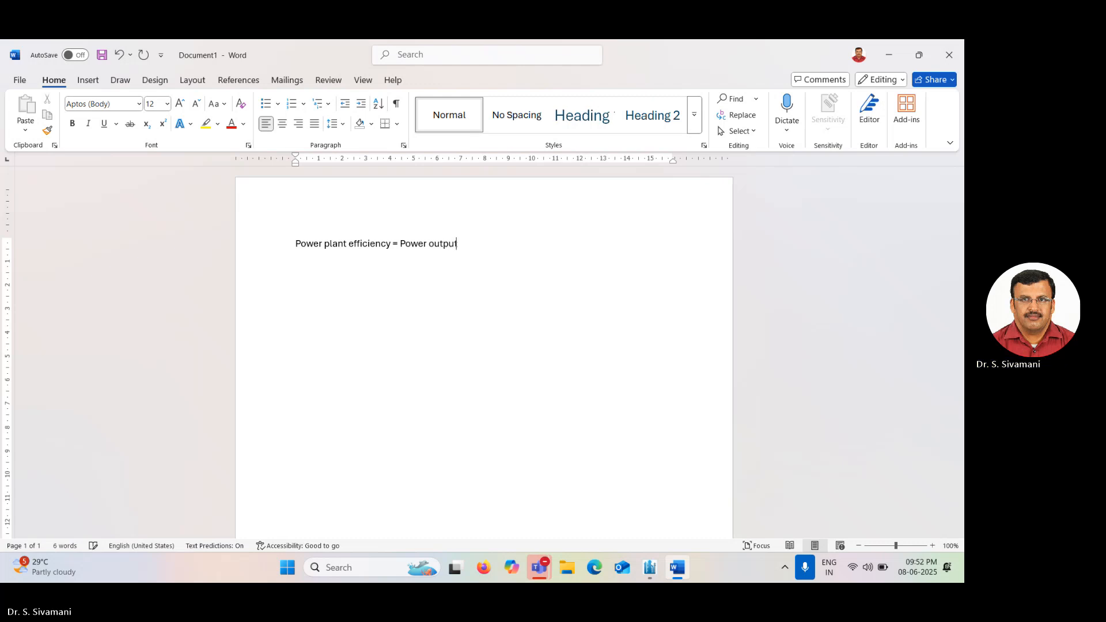
{"action": "type", "text": " x 100"}
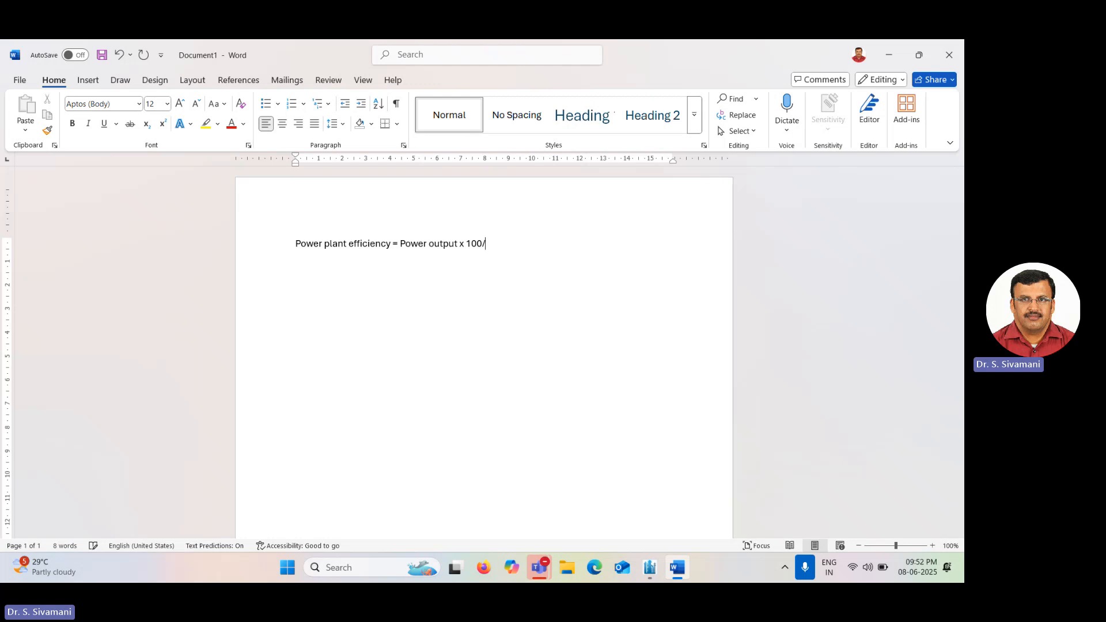
{"action": "type", "text": "/Ener"}
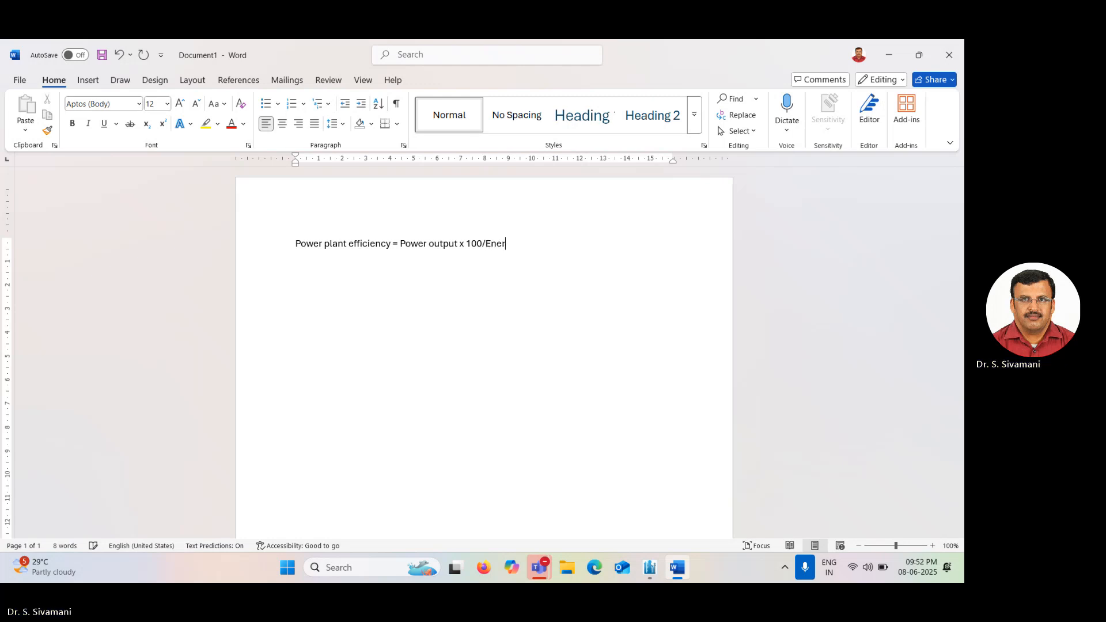
{"action": "type", "text": "gy inp"}
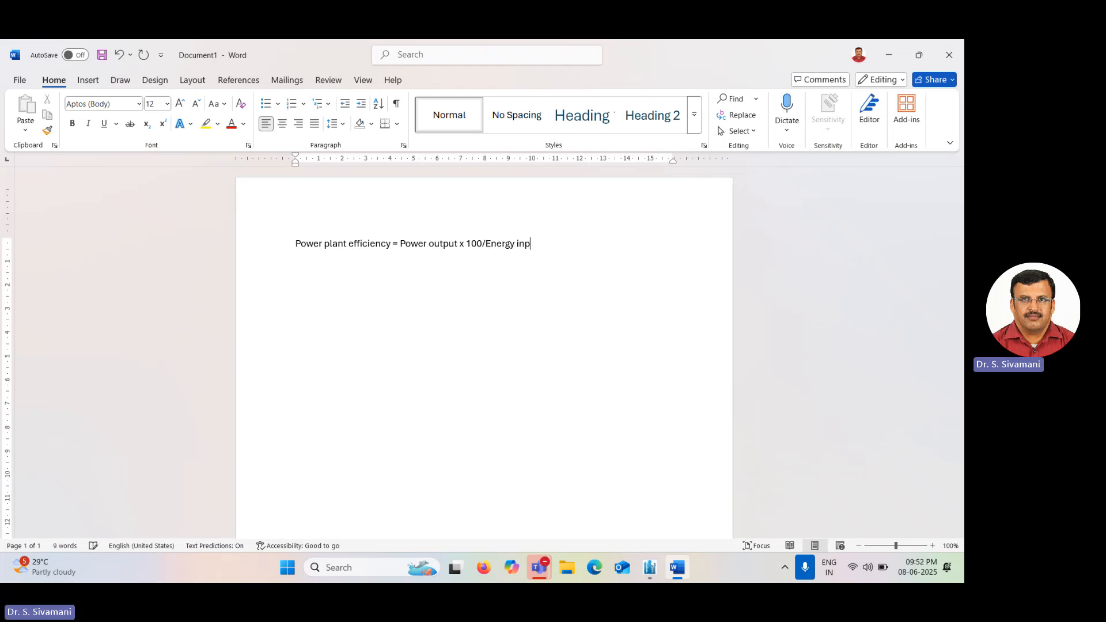
{"action": "type", "text": "ut by fuel"}
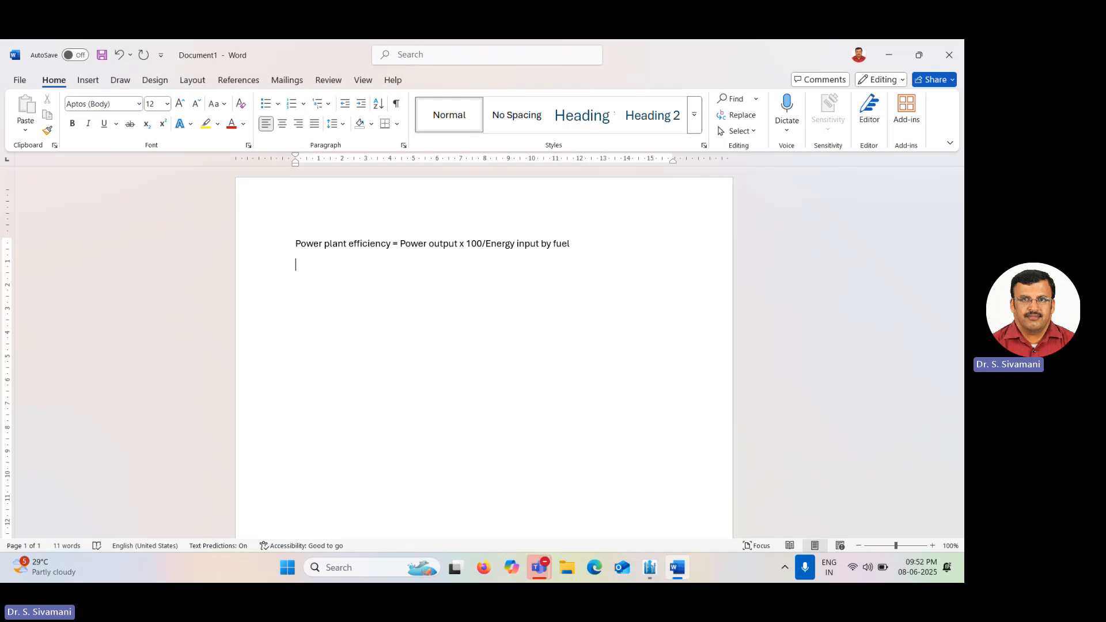
Write the line 53.7 = 111.325 MW x 100/Mass flow of natural gas x Calorific value of natural gas.
{"action": "type", "text": "53.7 ="}
{"action": "type", "text": "111.325 "}
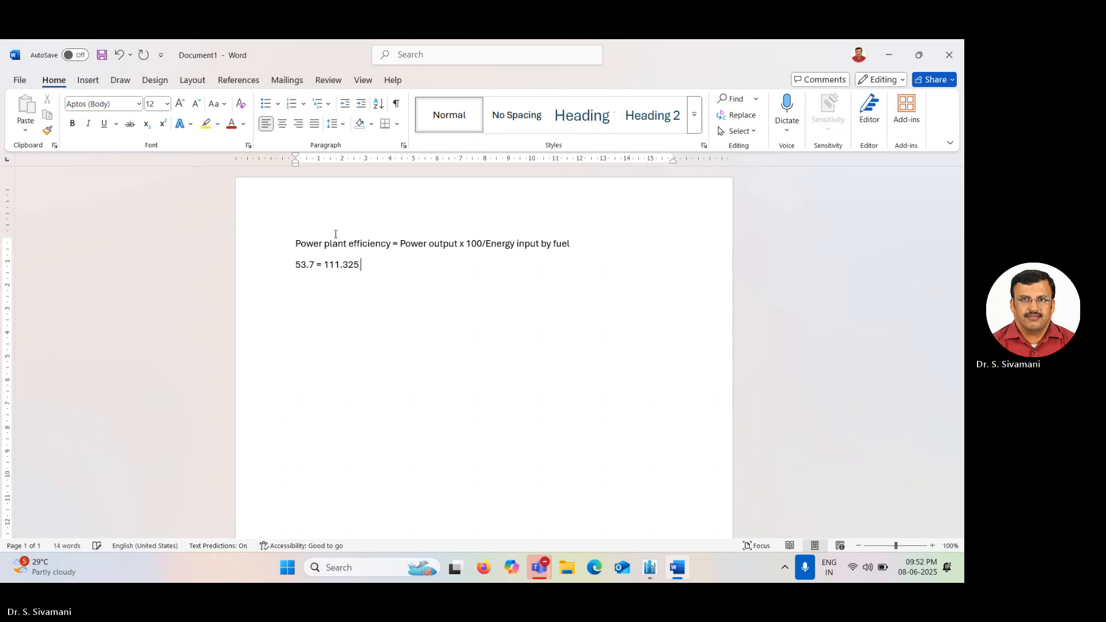
{"action": "type", "text": "MW x 100"}
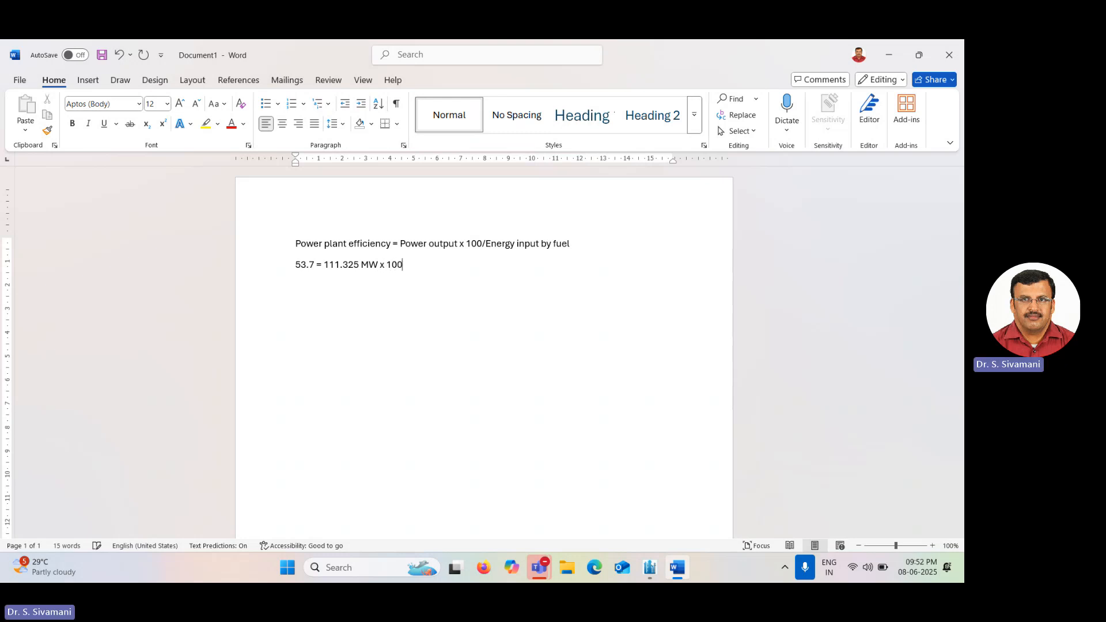
{"action": "type", "text": "/Mass flow of natural gas "}
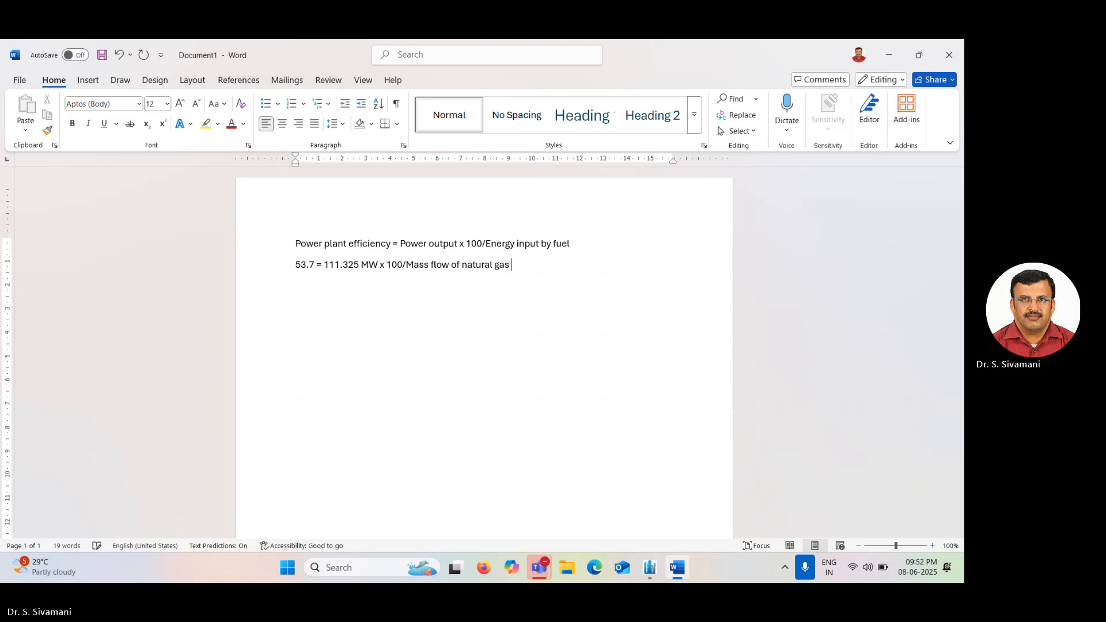
{"action": "type", "text": "x Caloori"}
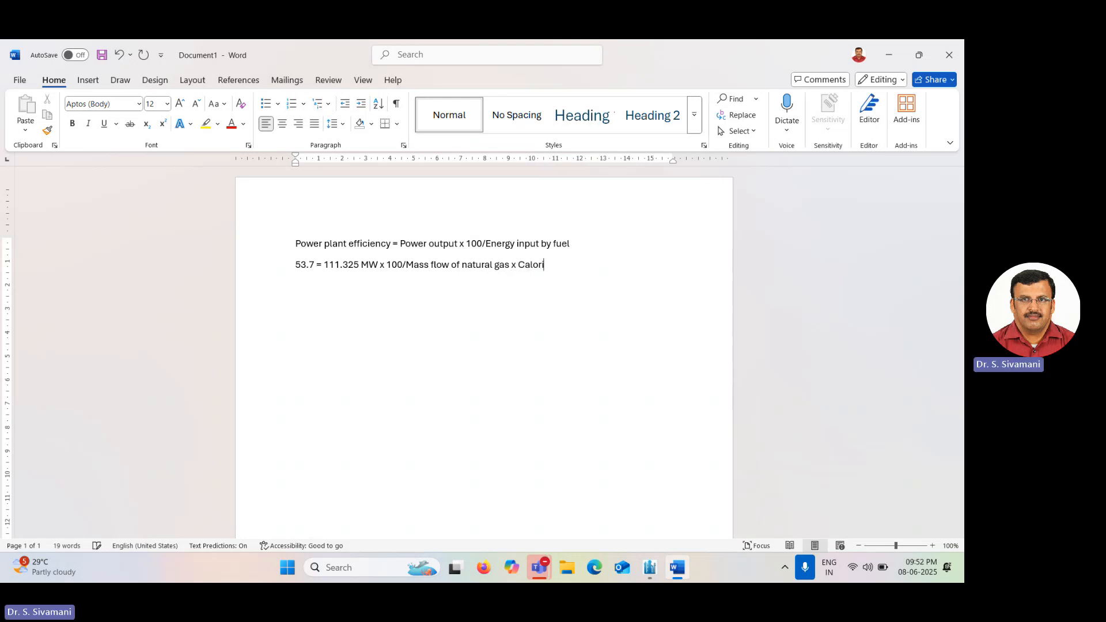
{"action": "type", "text": "fic value of ntural gas"}
{"action": "left_click", "coordinate": [617, 265]}
{"action": "type", "text": "a"}
Add the line 53.7 = 111.325 x 100/Mass flow of natural gas x 46.7 MJ/kg.
{"action": "key", "text": "End"}
{"action": "key", "text": "Return"}
{"action": "type", "text": "53.7 = 111.325"}
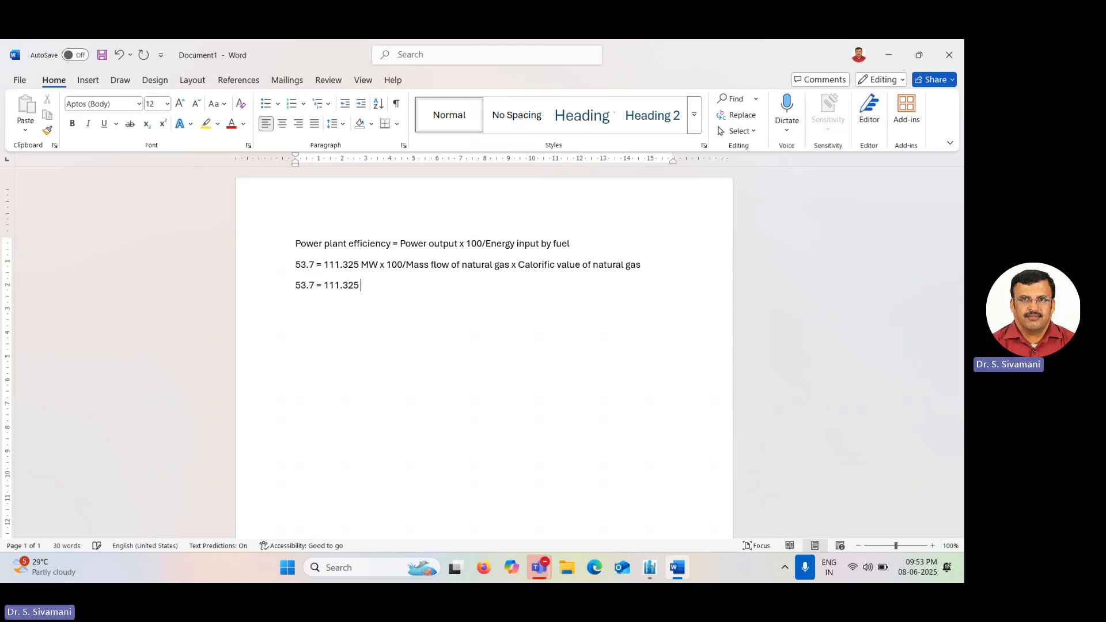
{"action": "type", "text": " x 100/Mass flow of natu"}
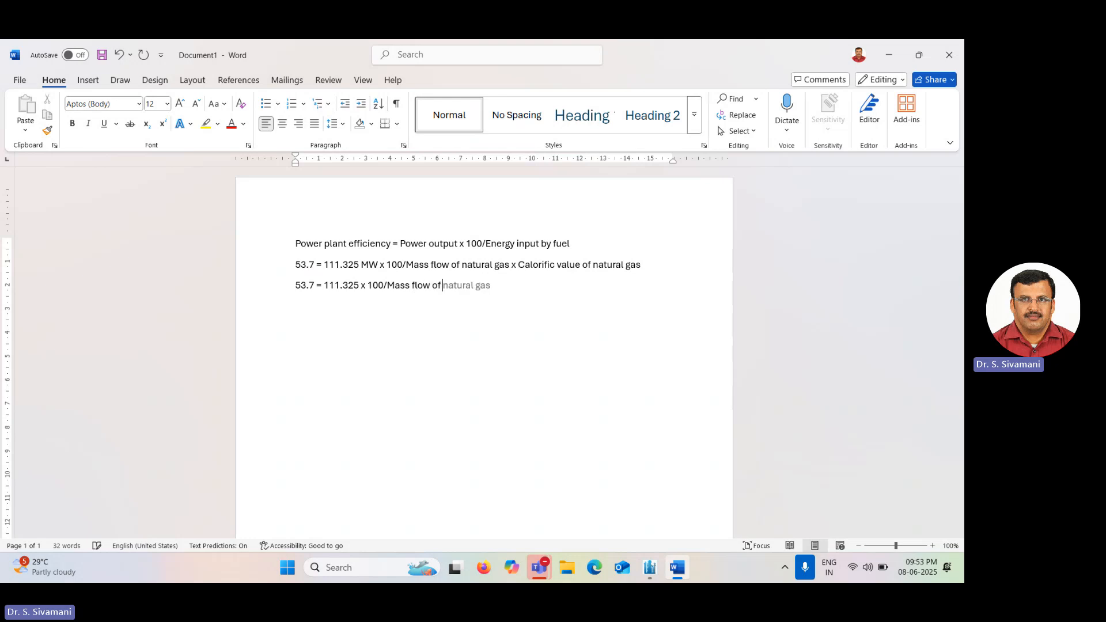
{"action": "type", "text": "ral "}
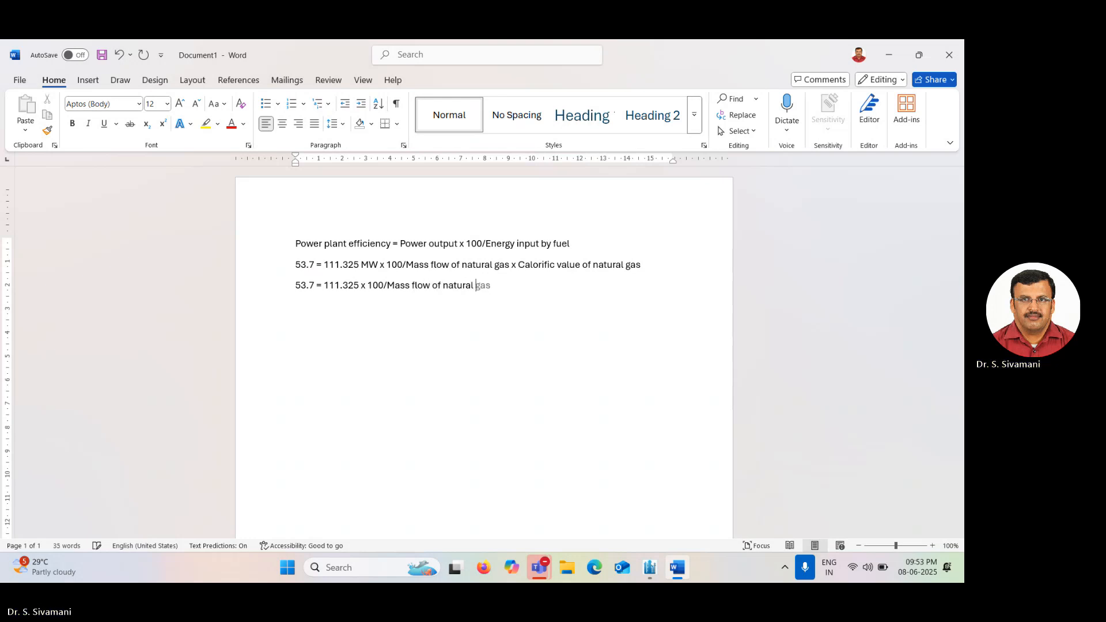
{"action": "type", "text": "gas x "}
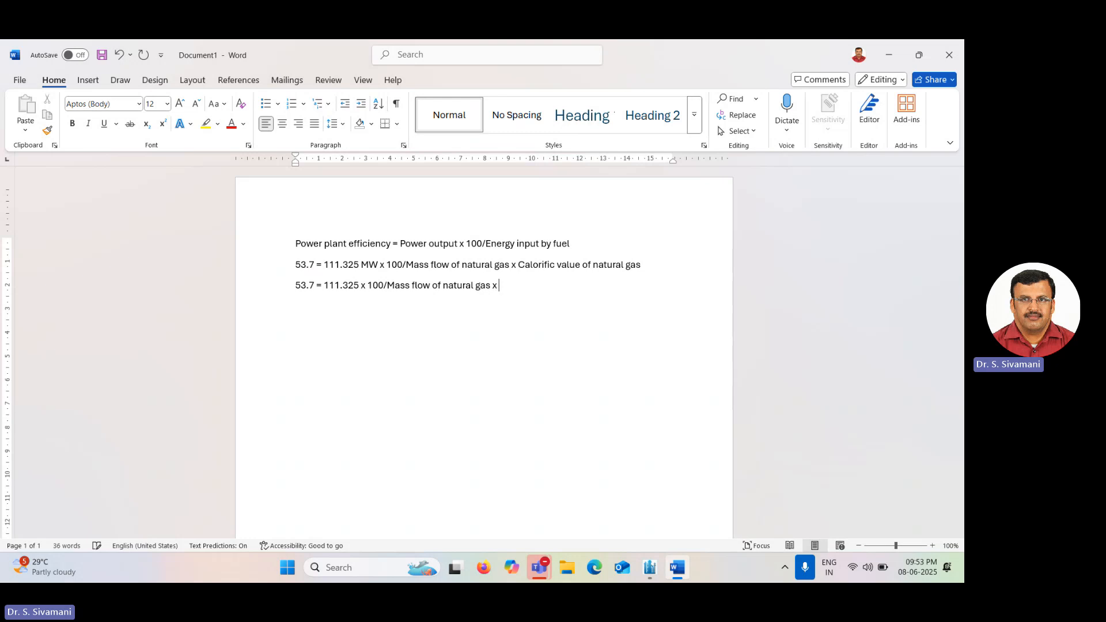
{"action": "type", "text": "46."}
{"action": "type", "text": "7"}
{"action": "type", "text": " MJ/kg "}
{"action": "type", "text": "Mas"}
{"action": "type", "text": "s flow "}
{"action": "type", "text": "of n"}
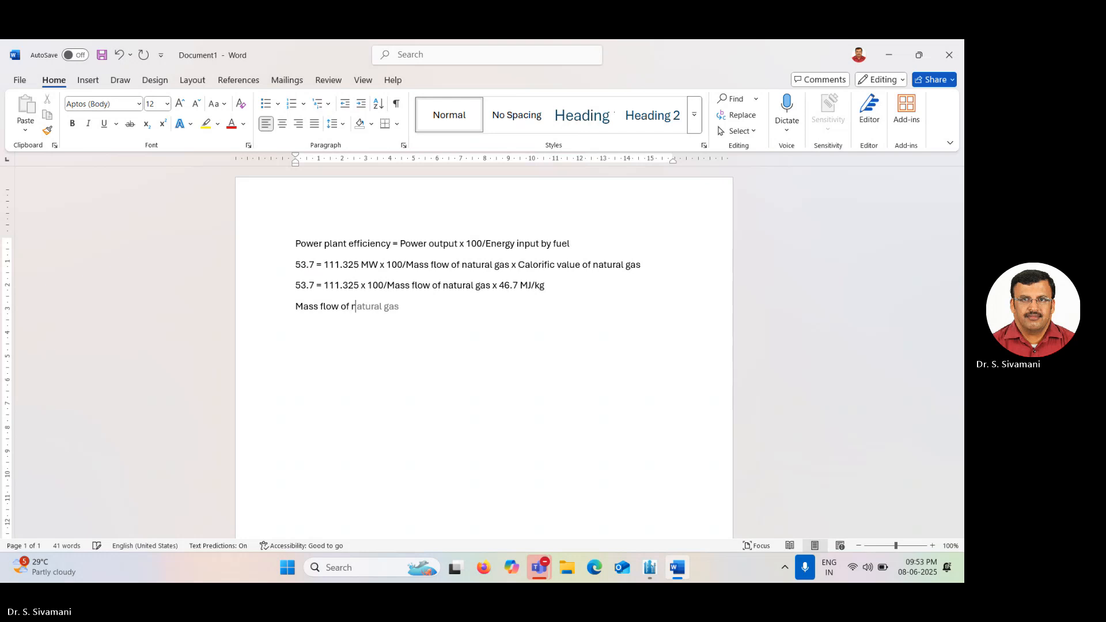
{"action": "type", "text": "atural gas = 111.325"}
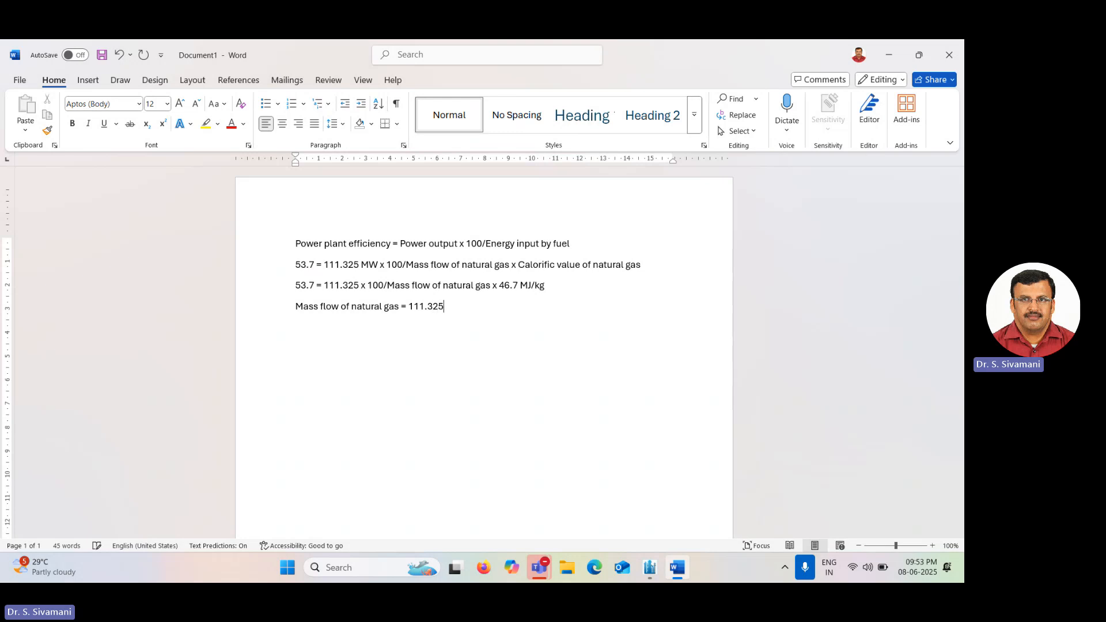
{"action": "type", "text": " x 100/"}
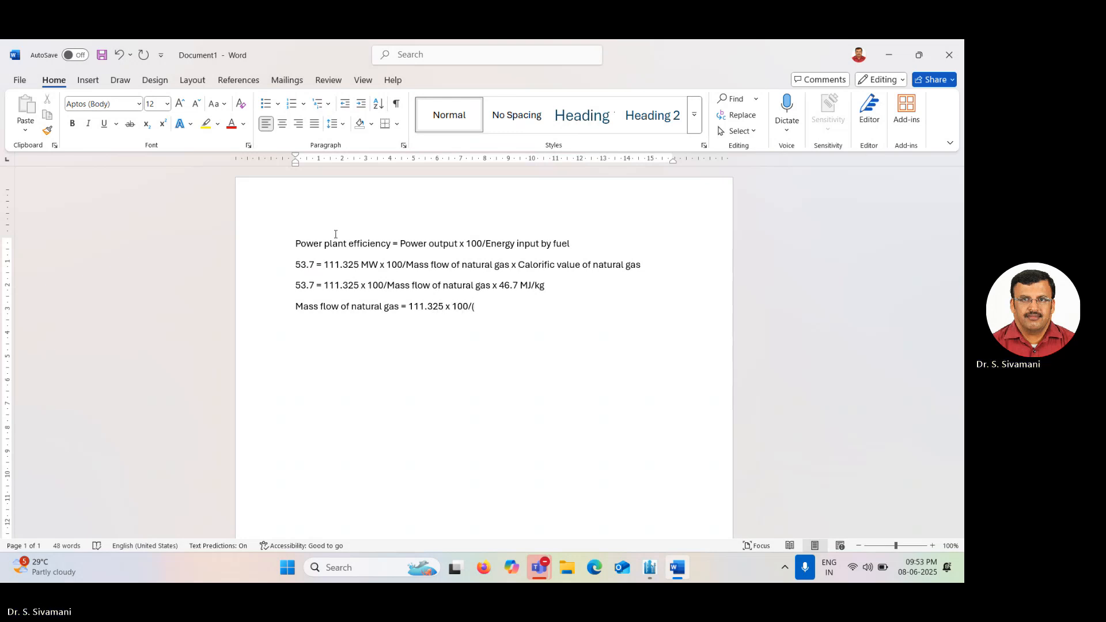
{"action": "type", "text": "(53.7"}
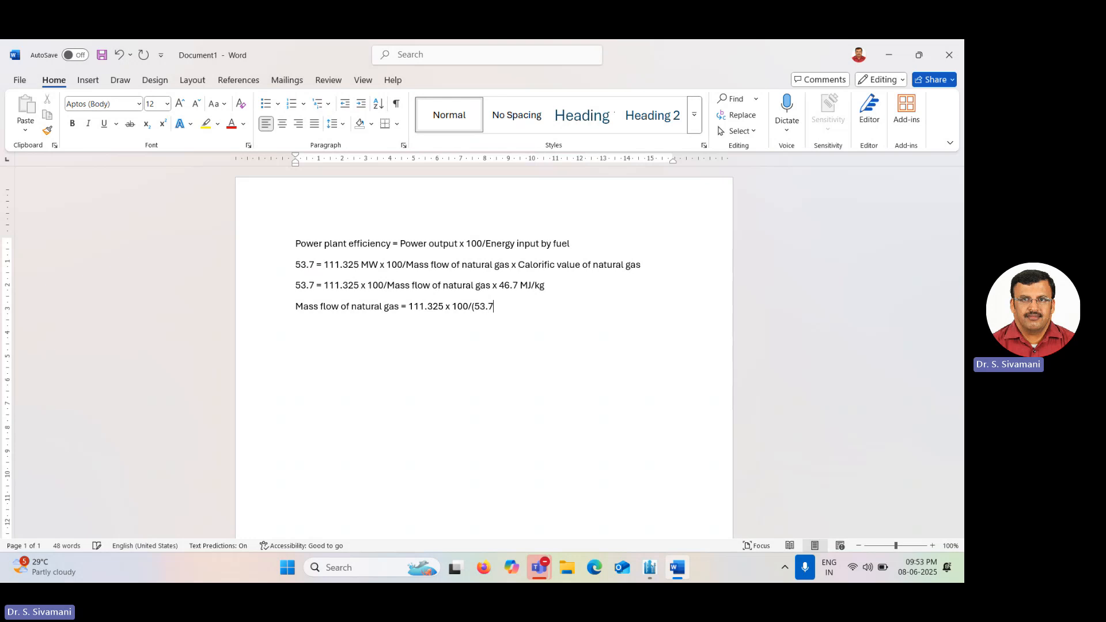
{"action": "type", "text": " x 46.7"}
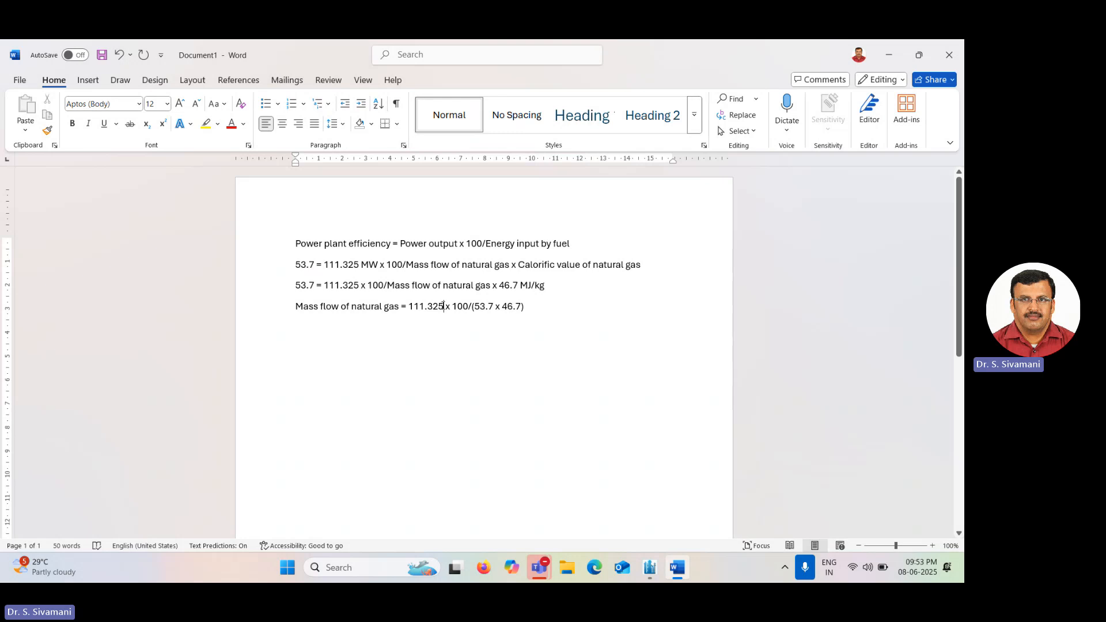
Add the line Mass flow of natural gas = 111.325 MJ/s x 100/(53.7 x 46.7).
{"action": "type", "text": "MJ "}
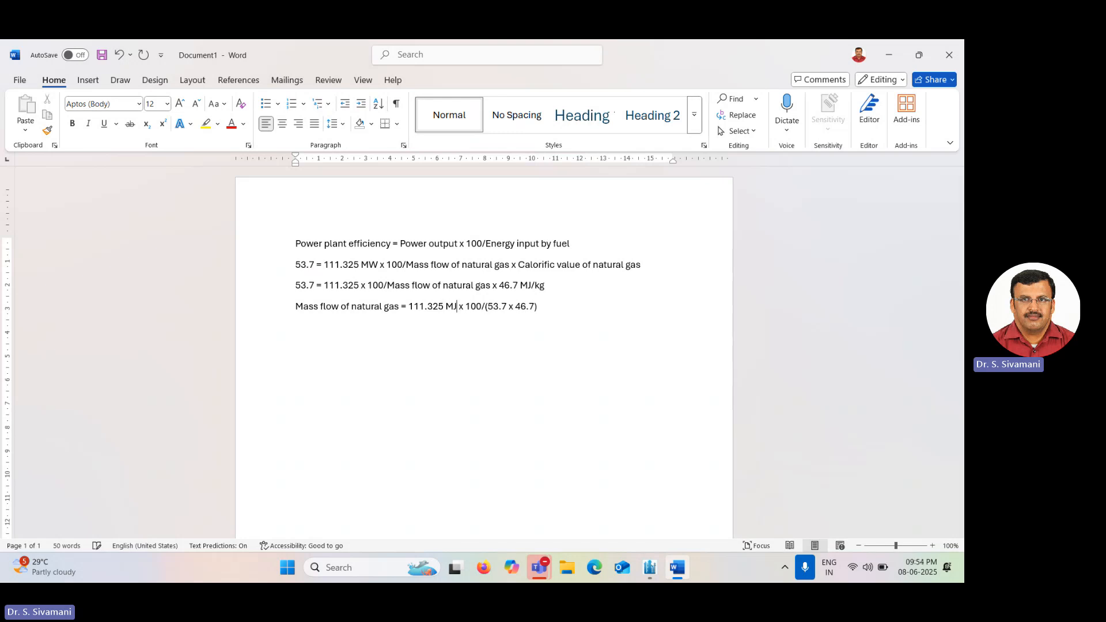
{"action": "type", "text": "/s"}
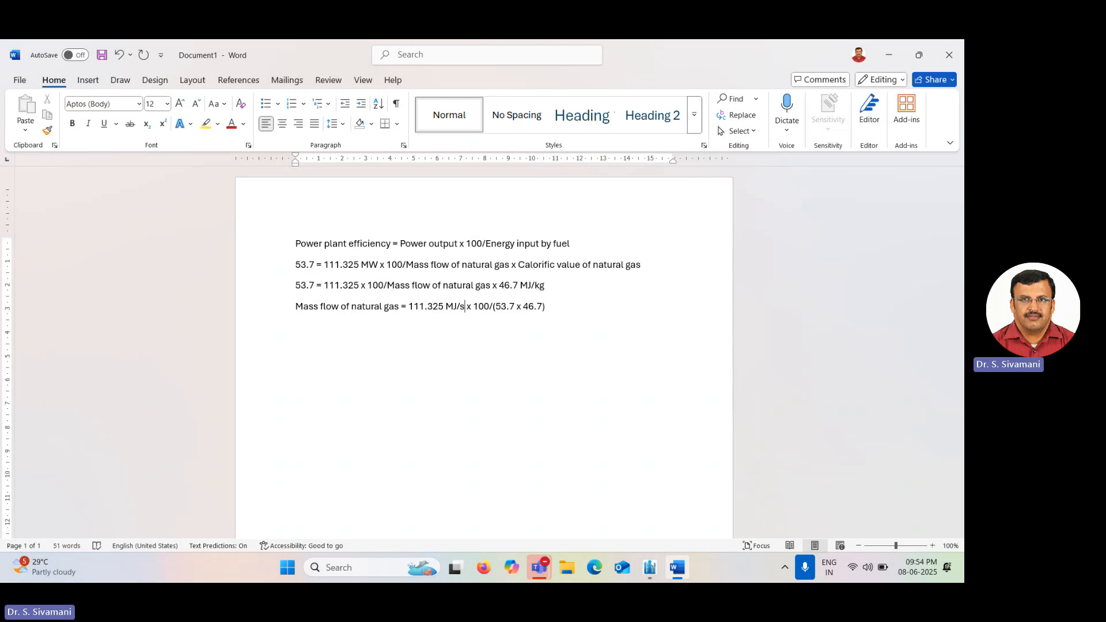
Add the unit MJ/kg after 46.7 in the mass flow of natural gas line.
{"action": "key", "text": "Right"}
{"action": "key", "text": "Right"}
{"action": "key", "text": "Right"}
{"action": "key", "text": "Right"}
{"action": "key", "text": "Right"}
{"action": "key", "text": "Right"}
{"action": "key", "text": "Right"}
{"action": "key", "text": "Right"}
{"action": "key", "text": "Right"}
{"action": "key", "text": "Right"}
{"action": "key", "text": "Right"}
{"action": "key", "text": "Right"}
{"action": "key", "text": "Right"}
{"action": "key", "text": "Right"}
{"action": "key", "text": "Right"}
{"action": "key", "text": "Right"}
{"action": "key", "text": "Right"}
{"action": "type", "text": "MJ/kg"}
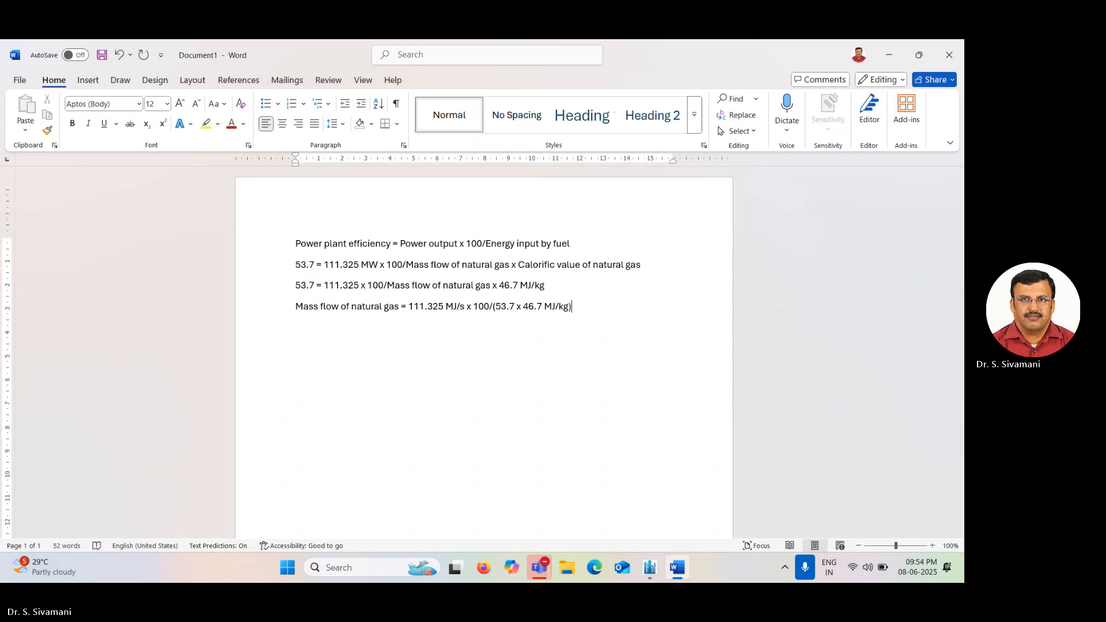
Open the Calculator and evaluate 111.325 x 100/(53.7 x 46.7).
{"action": "key", "text": "alt+Tab"}
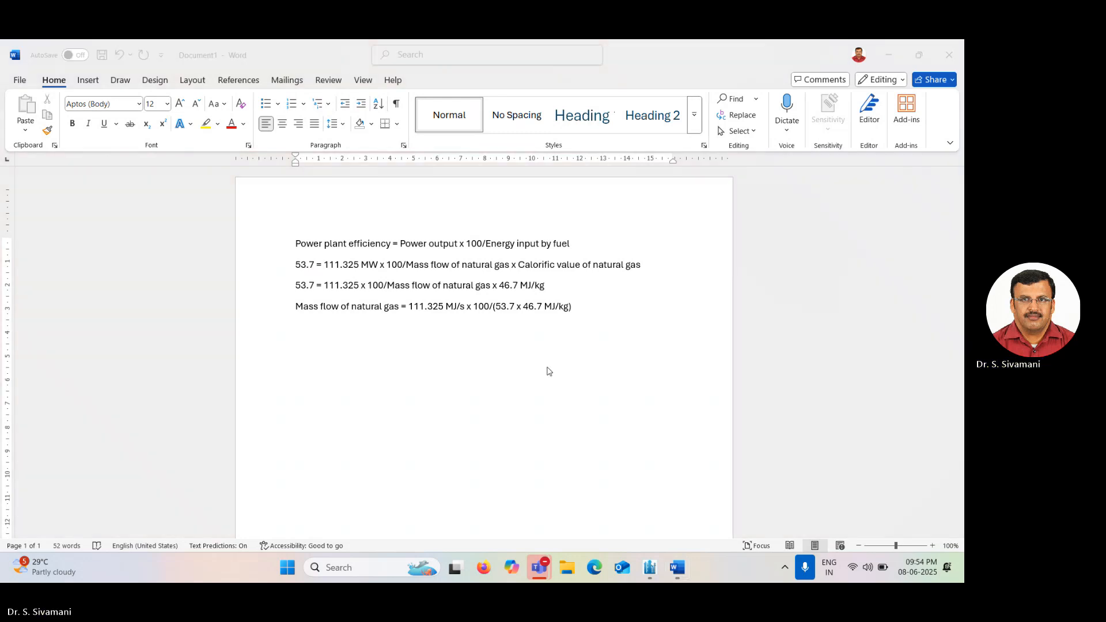
{"action": "key", "text": "super"}
{"action": "type", "text": "ca"}
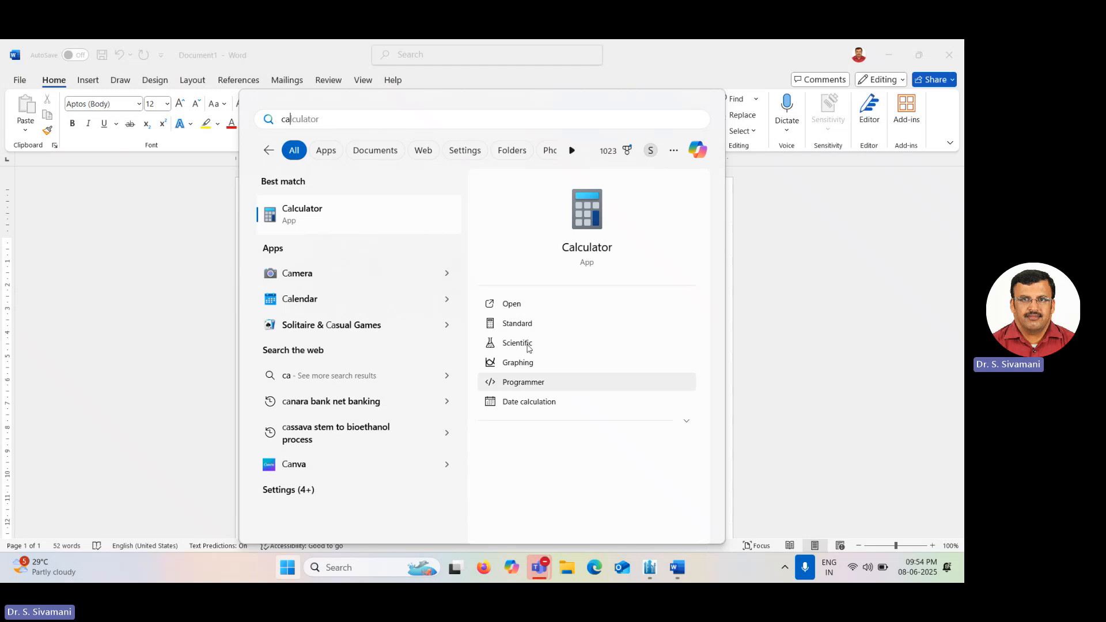
{"action": "left_click", "coordinate": [328, 212]}
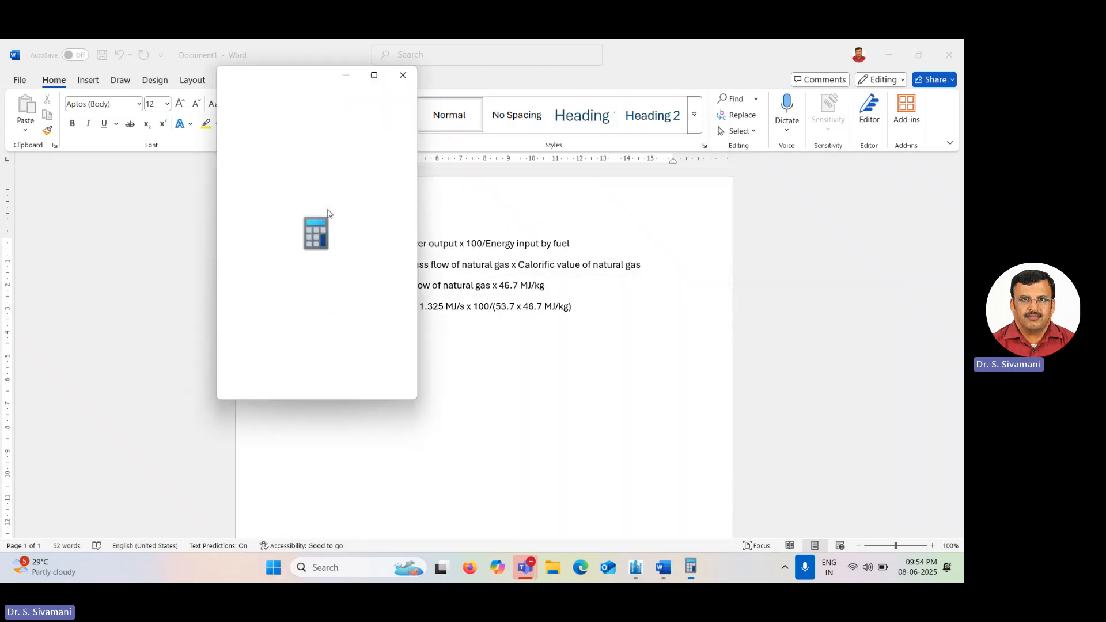
{"action": "type", "text": "11"}
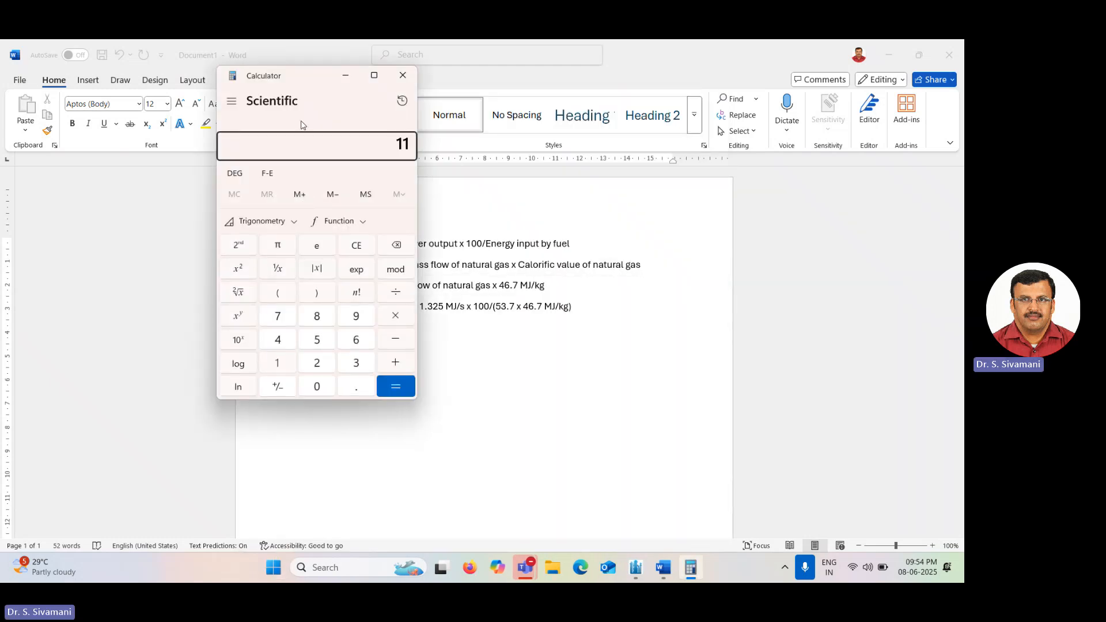
{"action": "type", "text": "1.325"}
{"action": "type", "text": "*100/"}
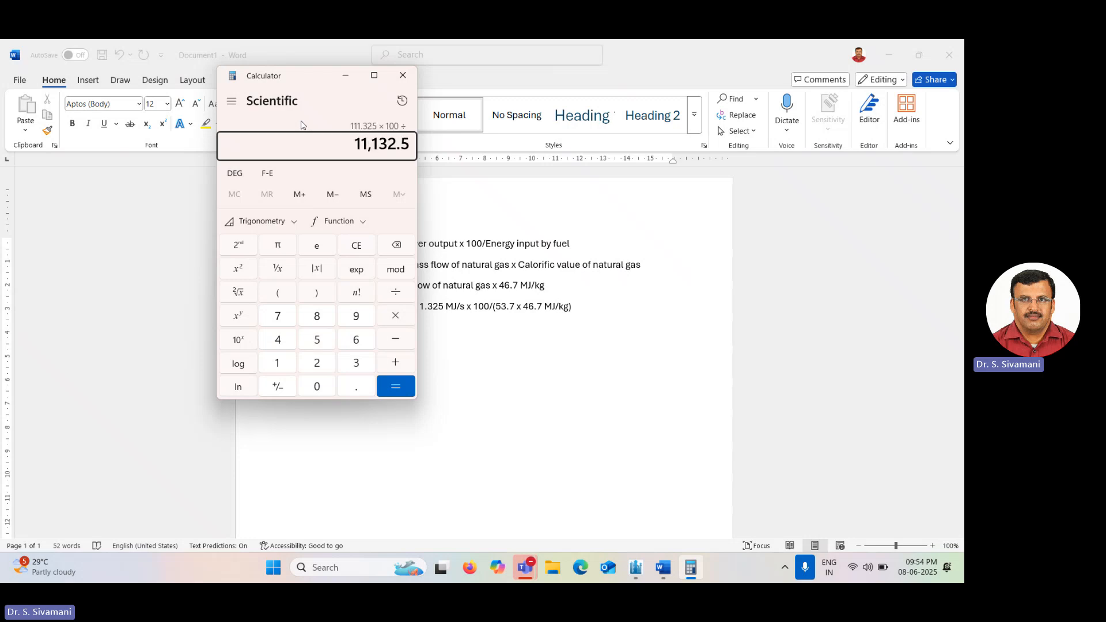
{"action": "type", "text": "(53."}
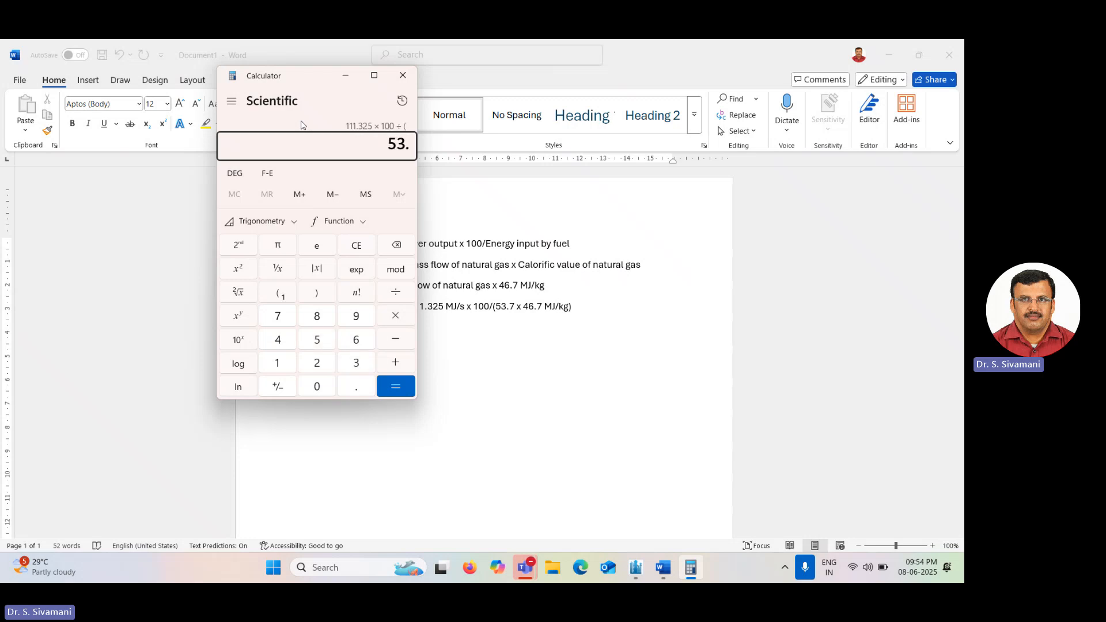
{"action": "type", "text": "7*46.7"}
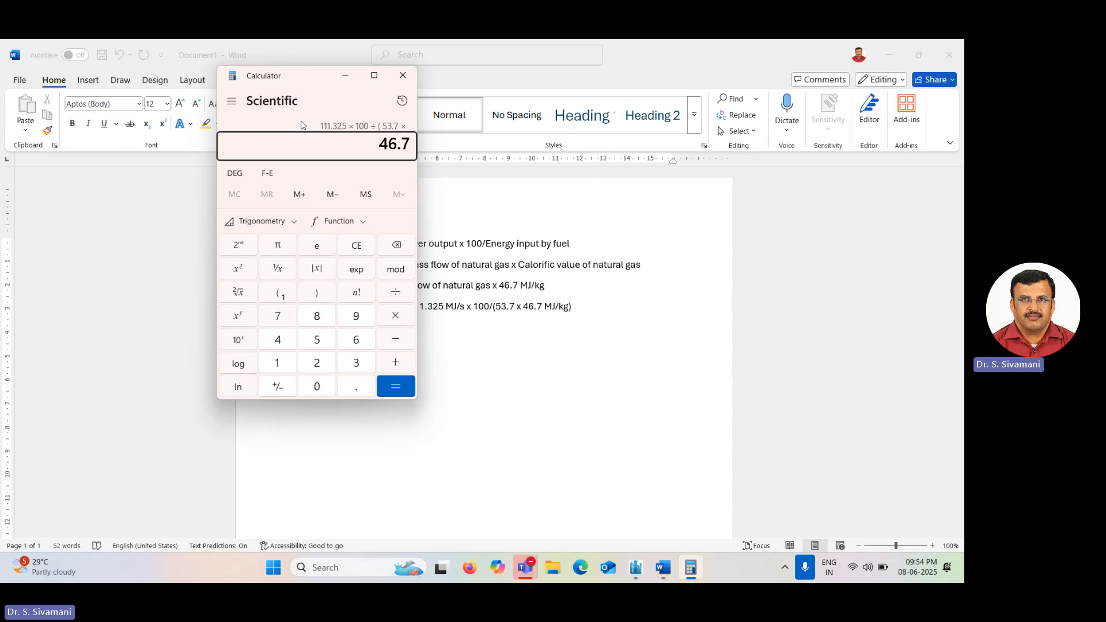
{"action": "type", "text": ")"}
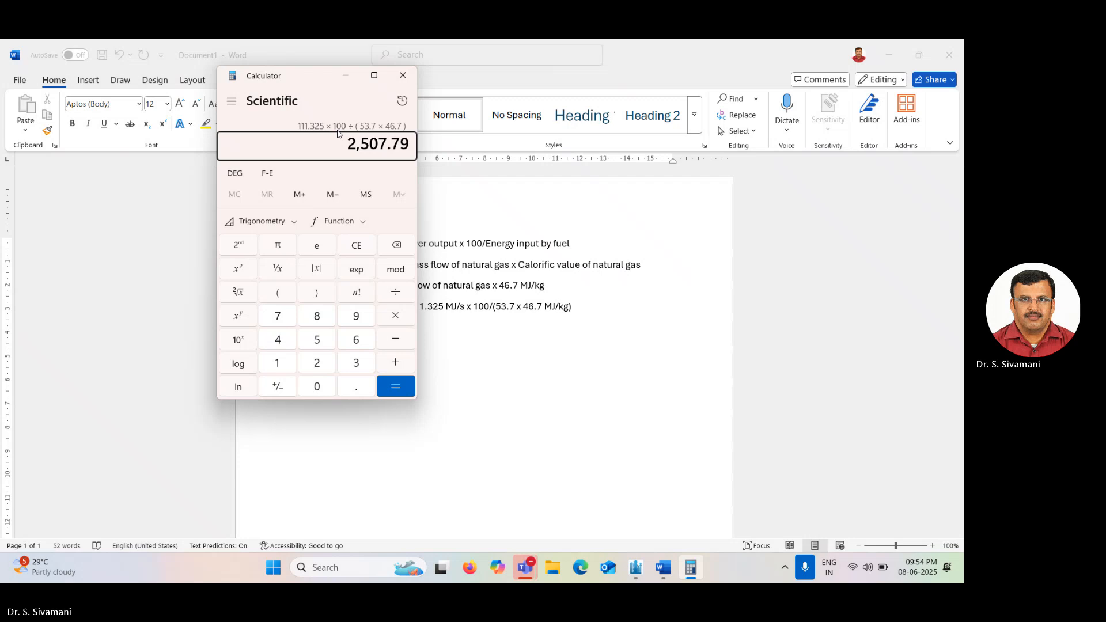
Re-evaluate (111.325 x 100)/(53.7 x 46.7) in the calculator with the numerator in brackets.
{"action": "left_click", "coordinate": [346, 76]}
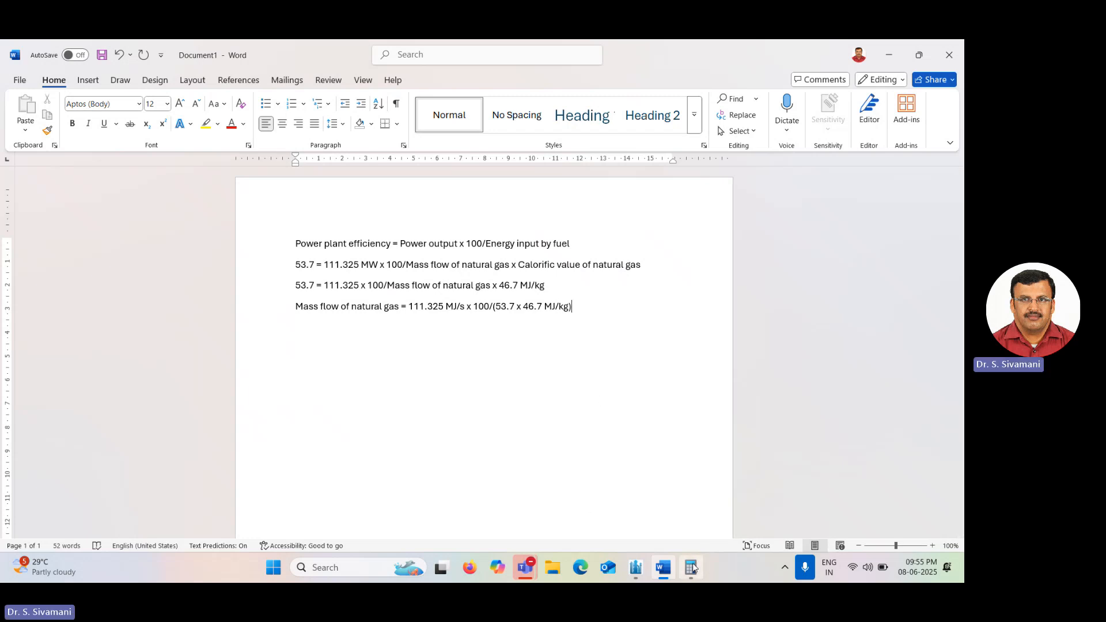
{"action": "mouse_move", "coordinate": [692, 562]}
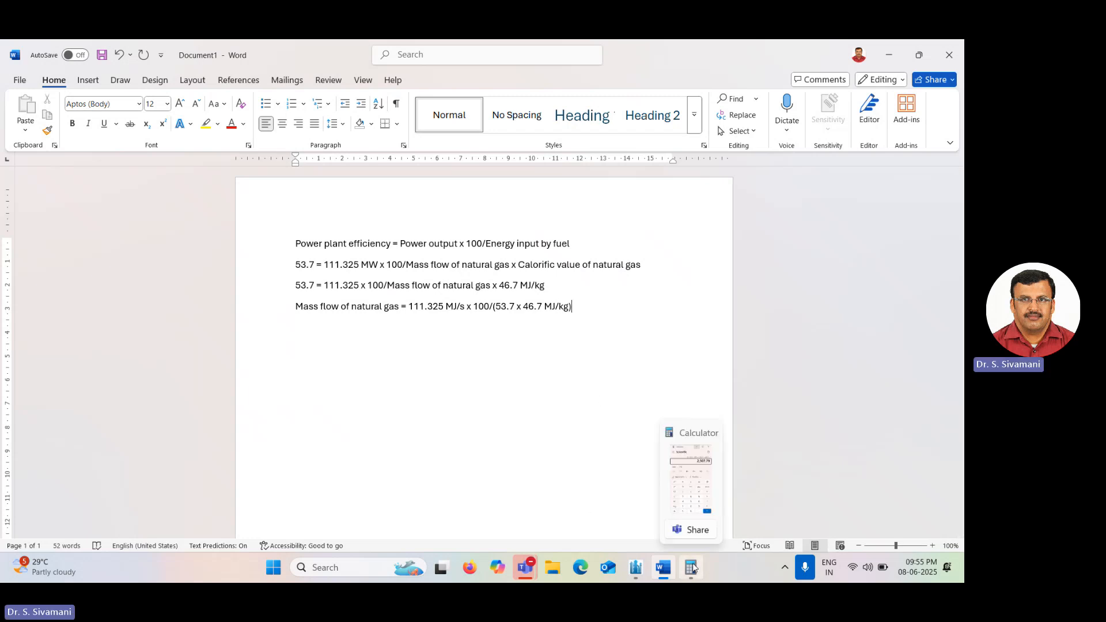
{"action": "left_click", "coordinate": [683, 493]}
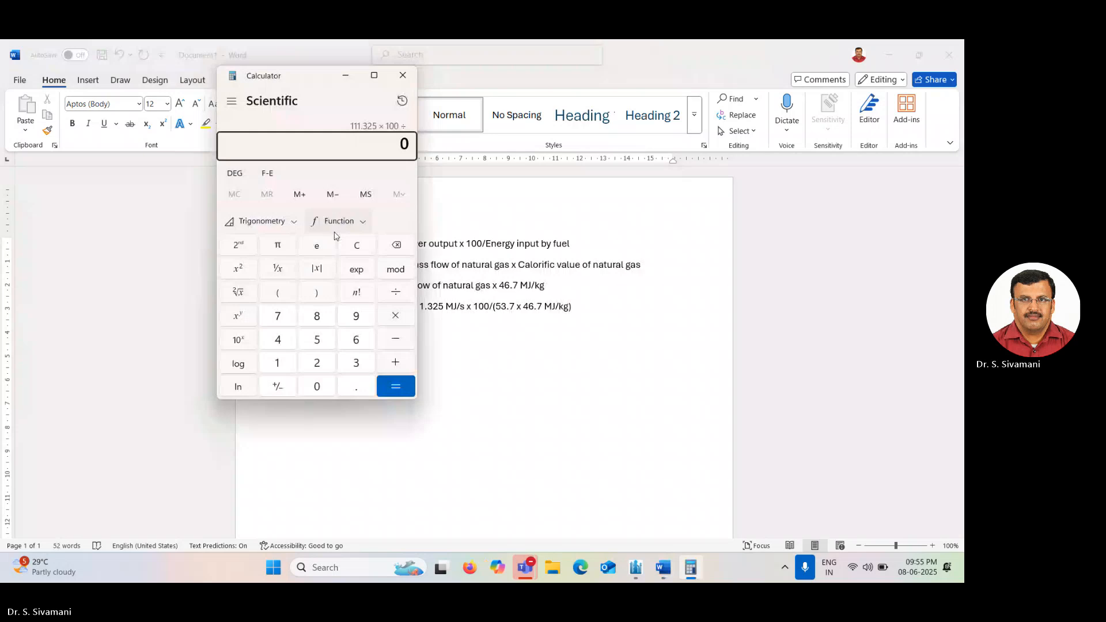
{"action": "key", "text": "Escape"}
{"action": "type", "text": "("}
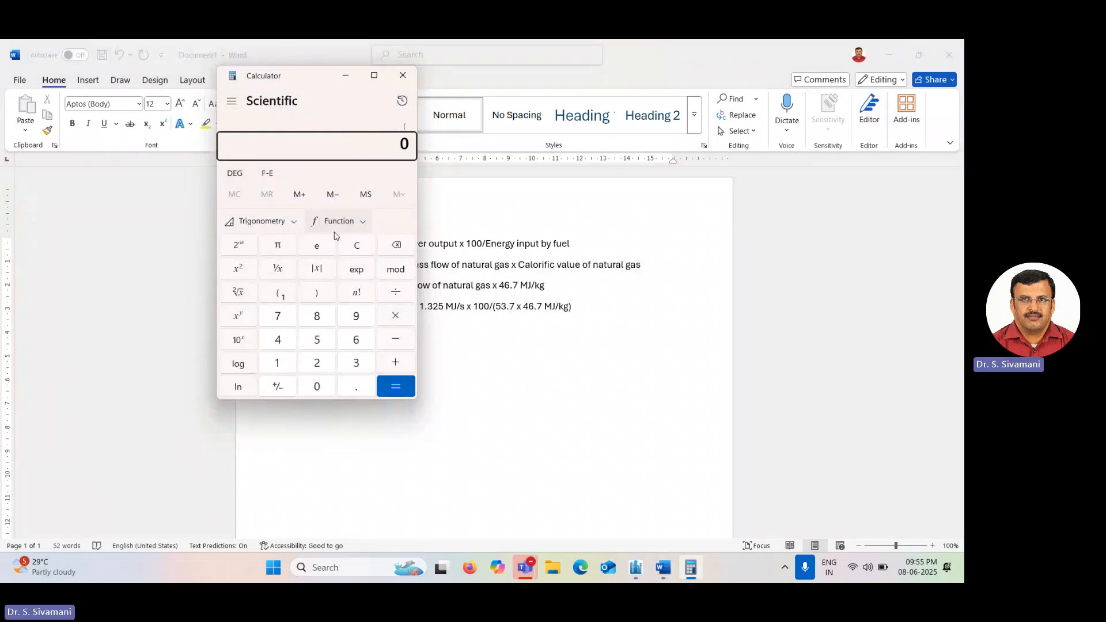
{"action": "type", "text": "111.325*1"}
{"action": "type", "text": "00"}
{"action": "type", "text": ")"}
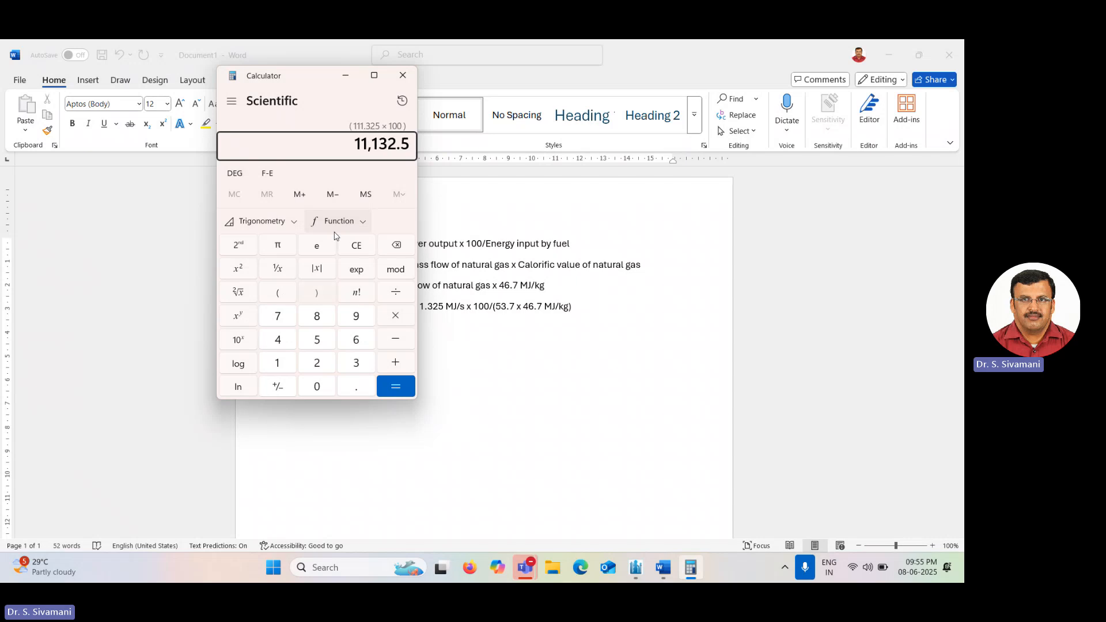
{"action": "type", "text": "/("}
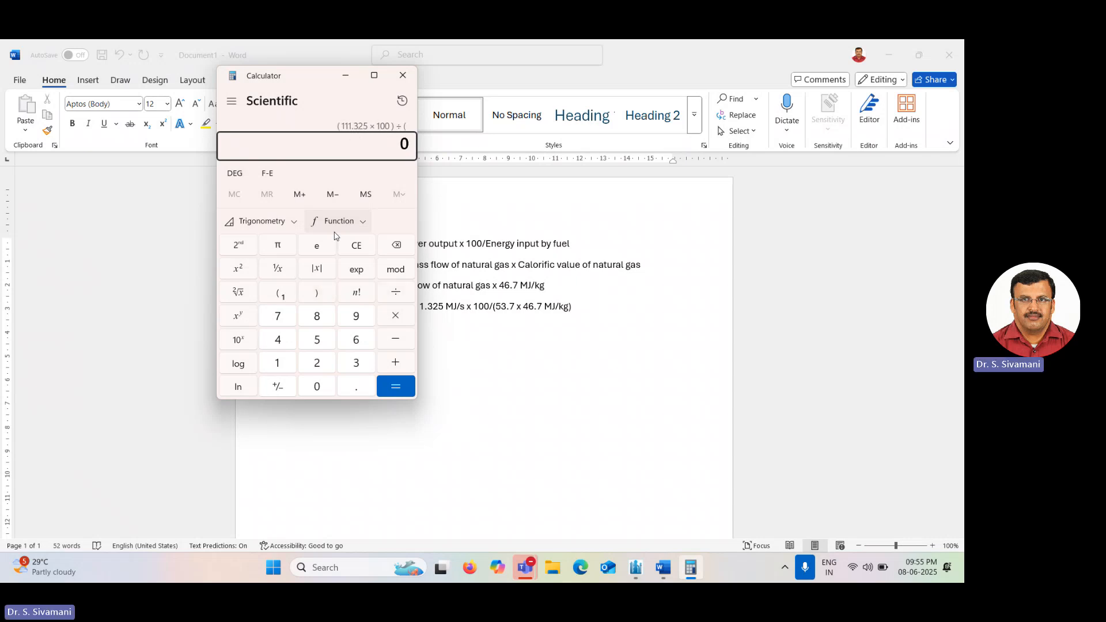
{"action": "type", "text": "53.7*"}
{"action": "type", "text": "46.7"}
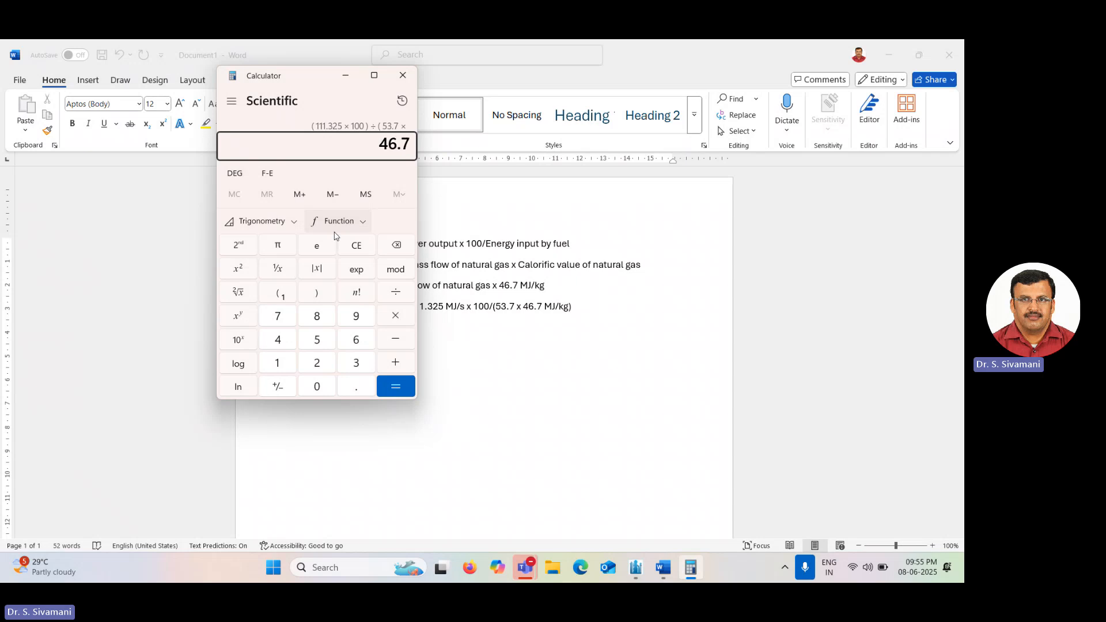
{"action": "type", "text": ")"}
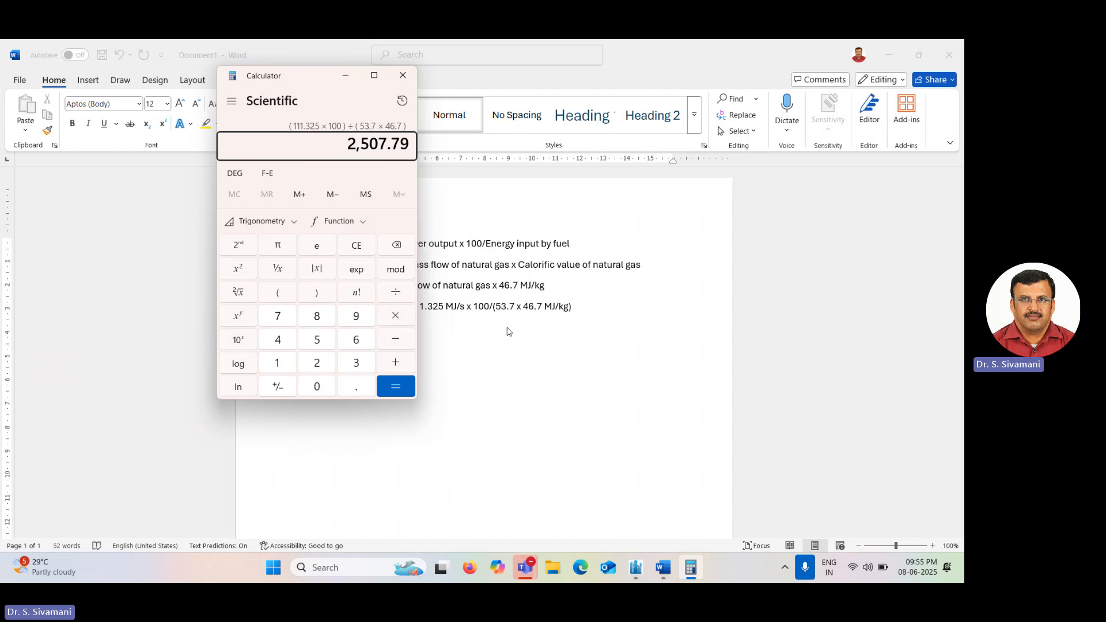
Add a new line = 4.4 kg/s below the mass flow of natural gas formula.
{"action": "left_click", "coordinate": [487, 310]}
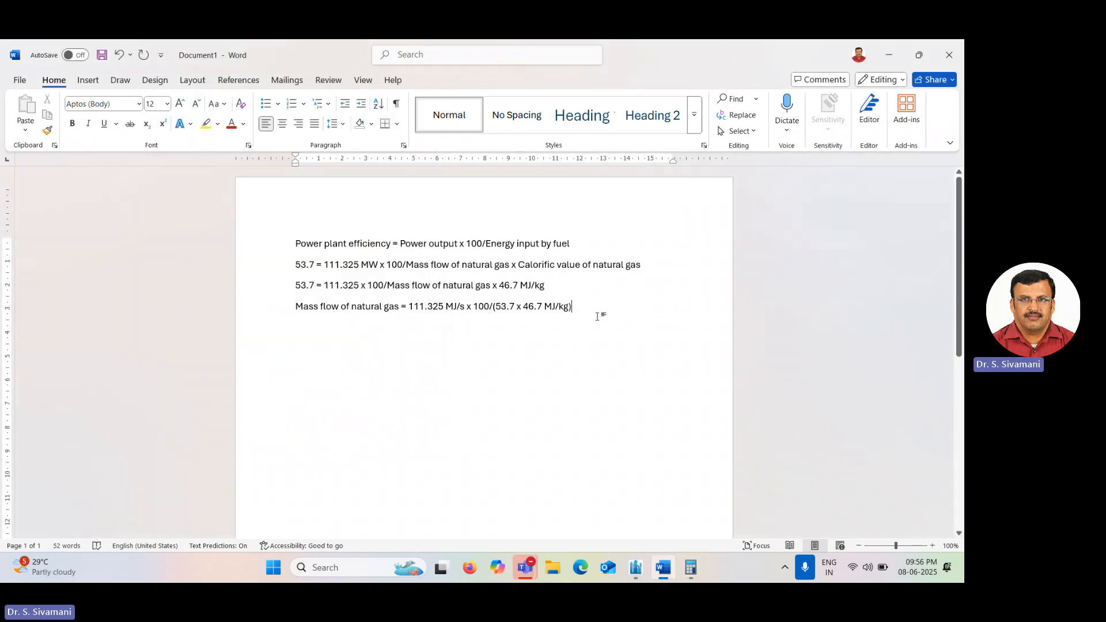
{"action": "key", "text": "Return"}
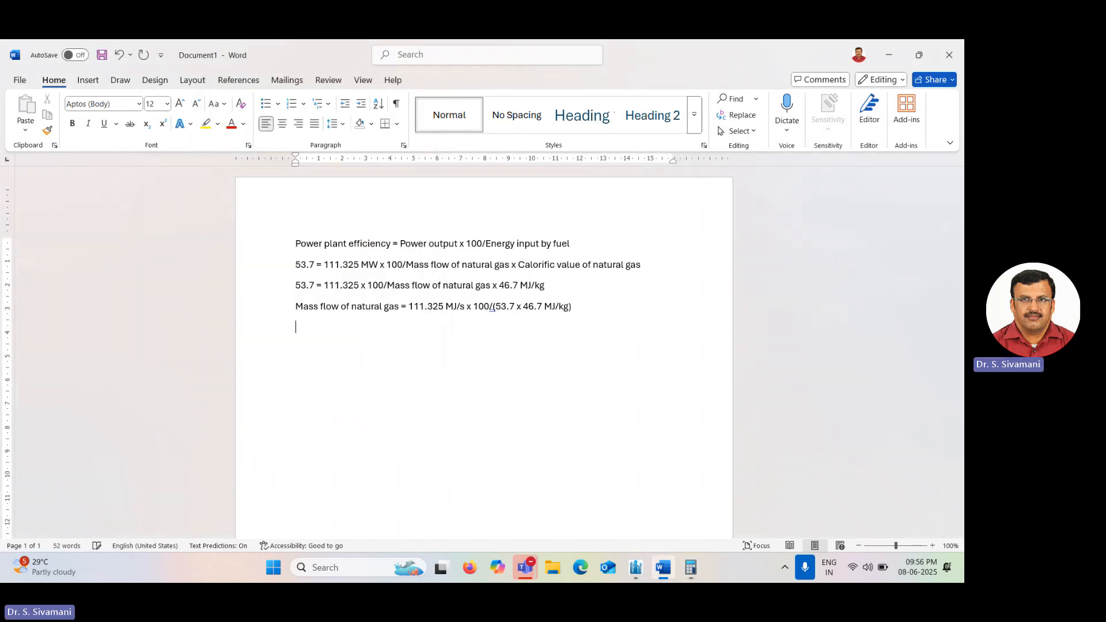
{"action": "type", "text": "= "}
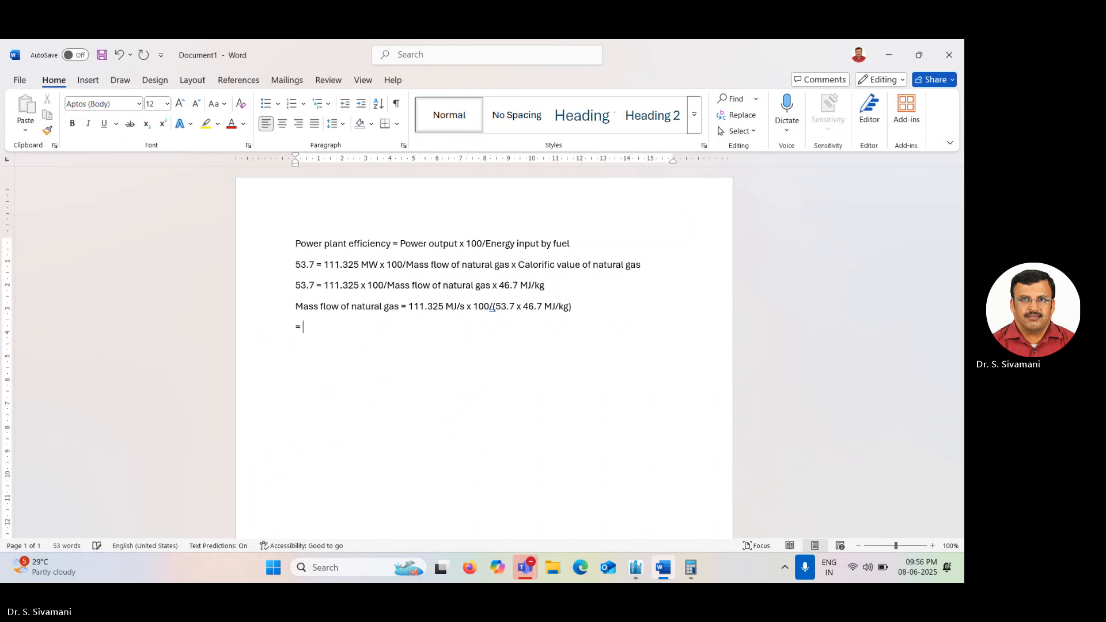
{"action": "type", "text": "4.4 "}
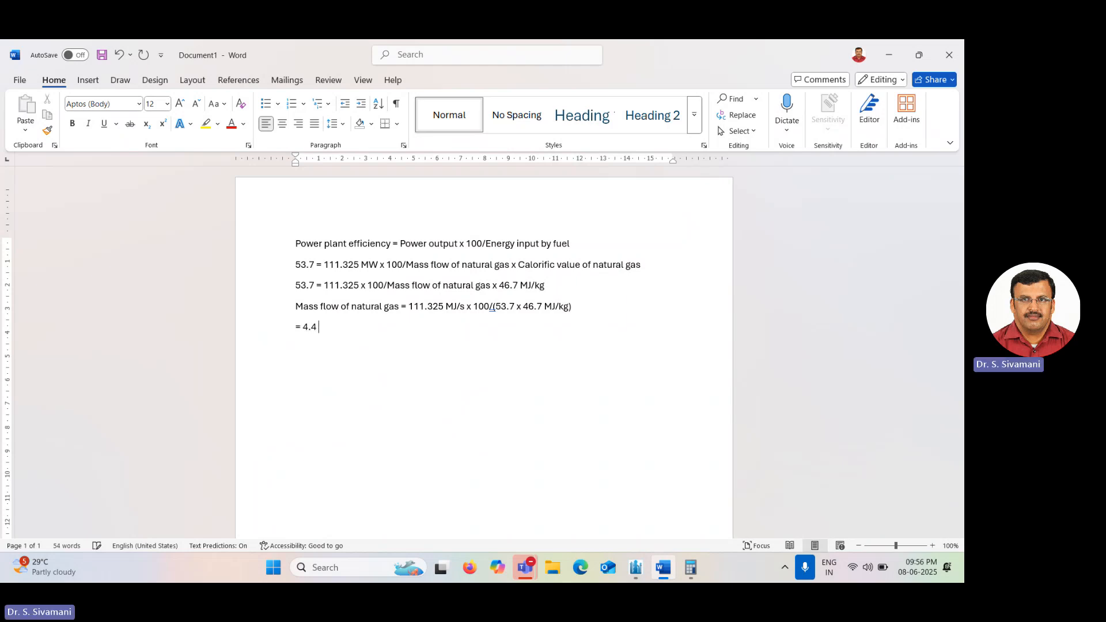
{"action": "type", "text": "kg/s"}
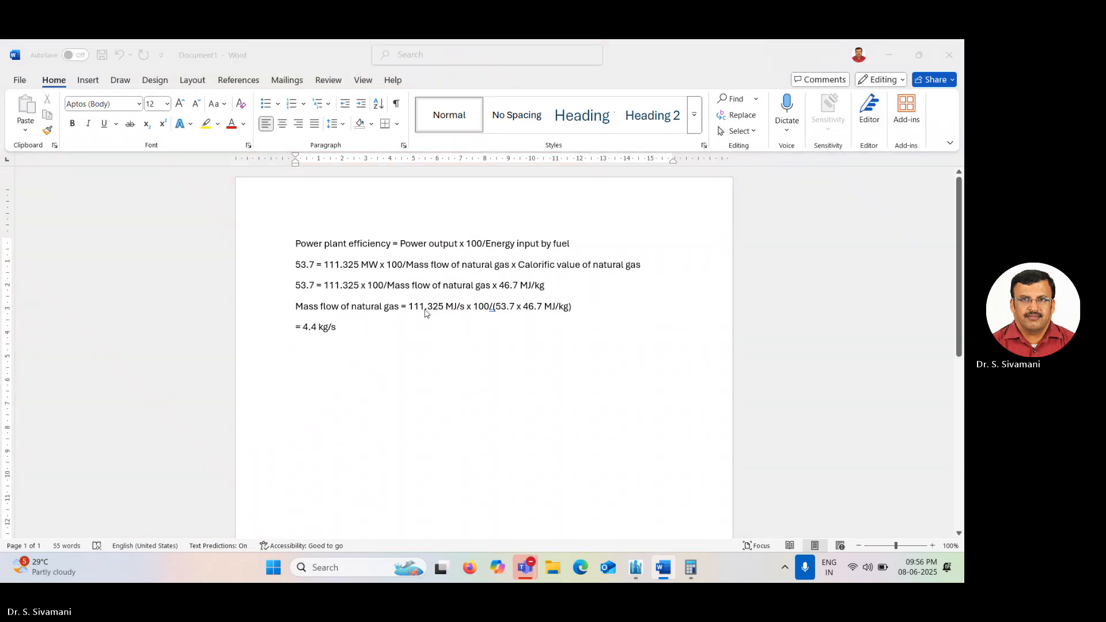
Open File Explorer and browse drive D to the Research, Memories, Colleges, SCT folder.
{"action": "key", "text": "super+e"}
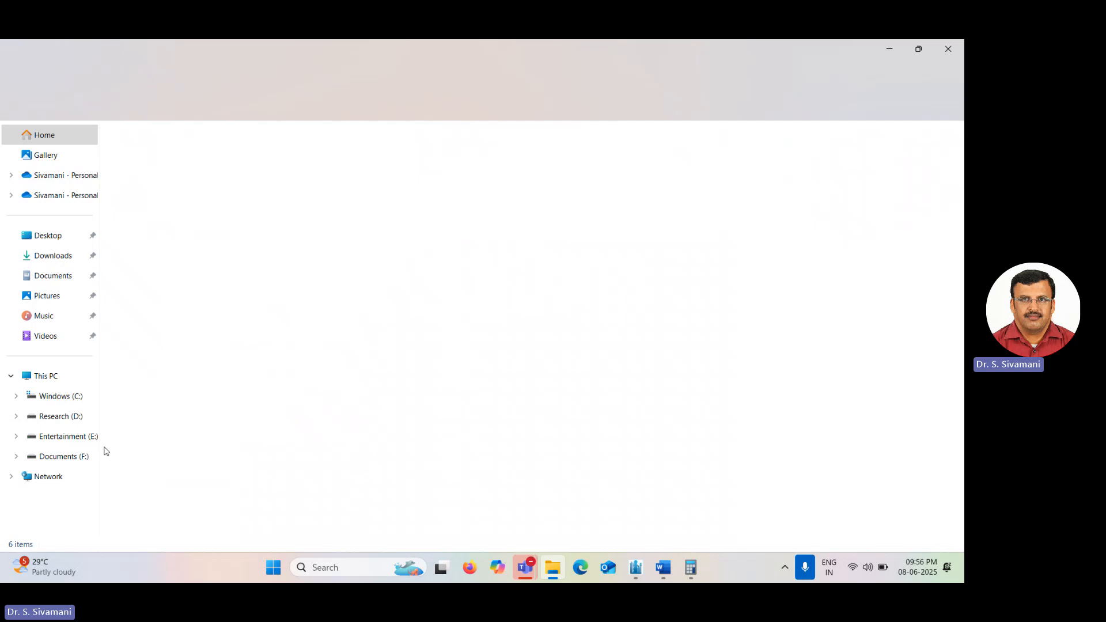
{"action": "left_click", "coordinate": [74, 416]}
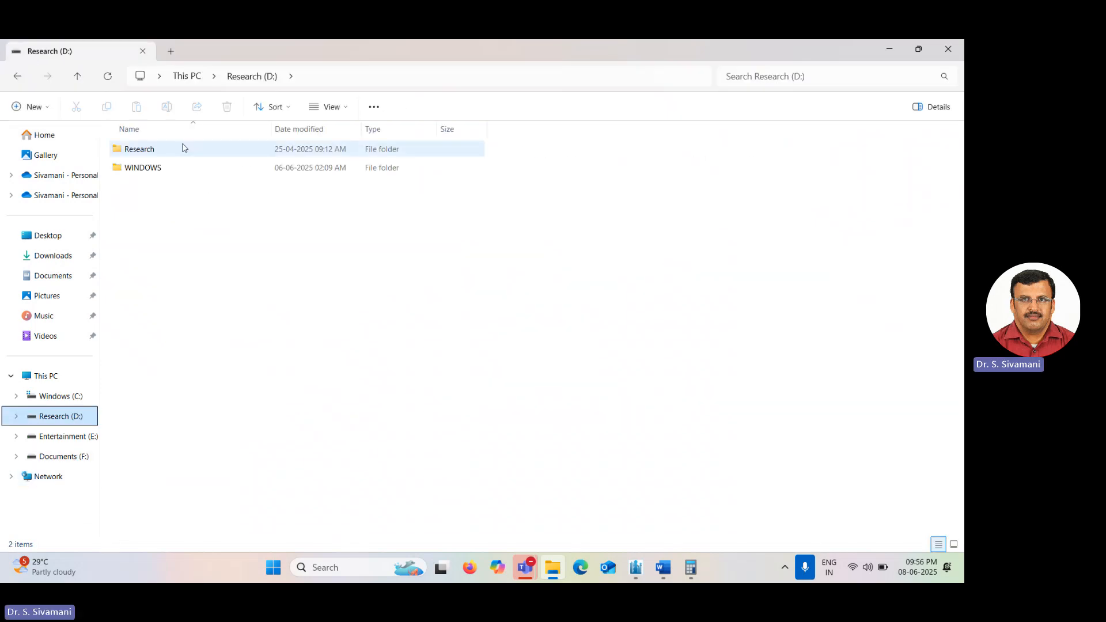
{"action": "double_click", "coordinate": [168, 149]}
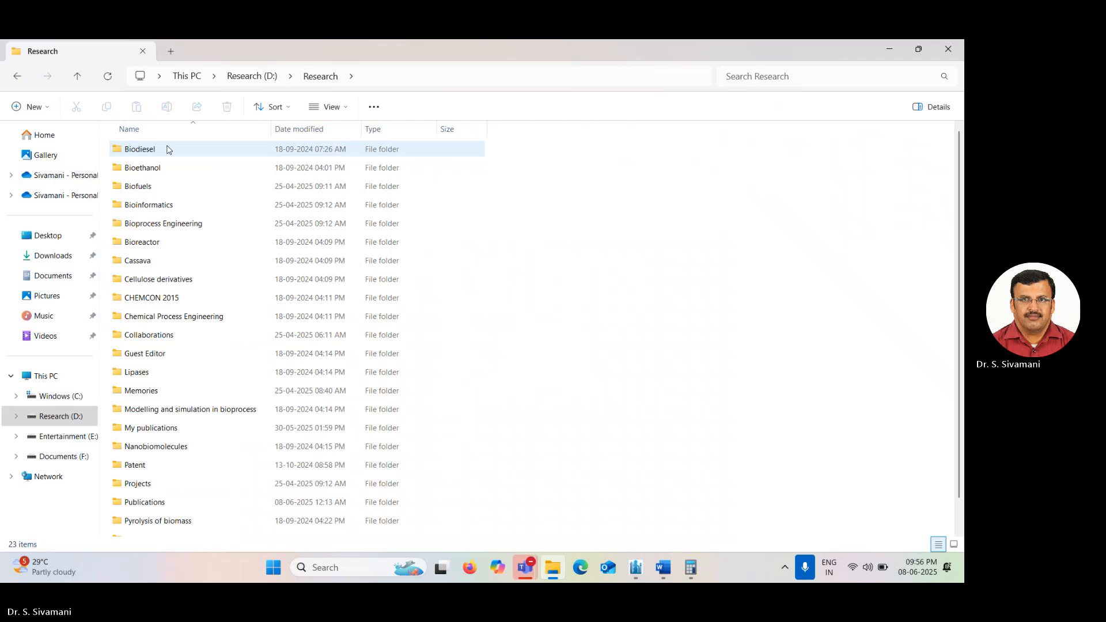
{"action": "key", "text": "m"}
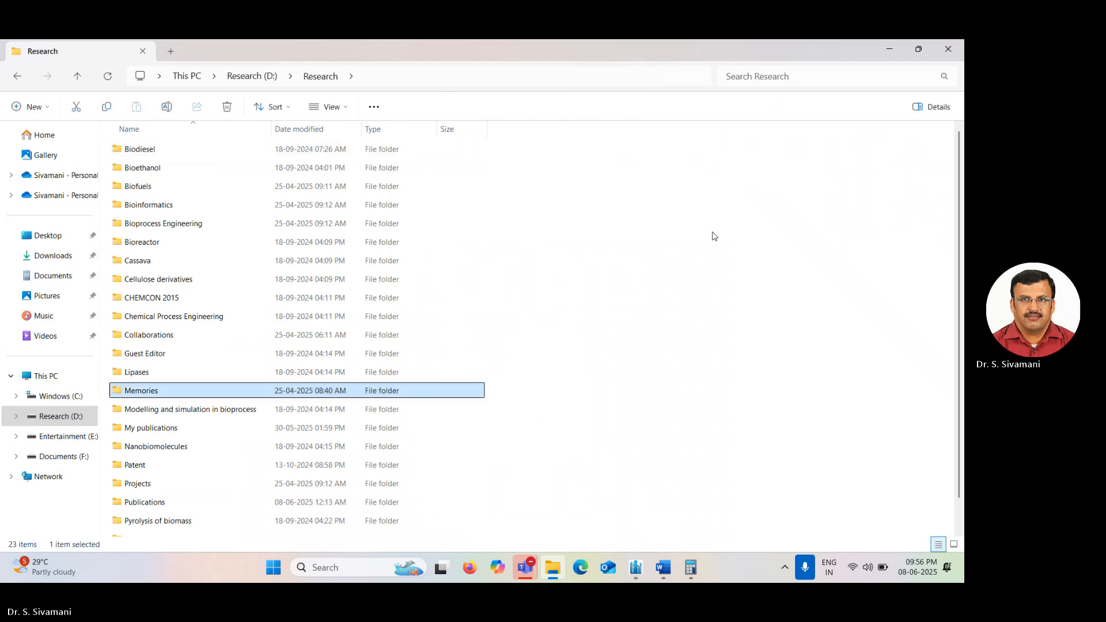
{"action": "key", "text": "Return"}
{"action": "key", "text": "Down"}
{"action": "key", "text": "Up"}
{"action": "key", "text": "Return"}
{"action": "key", "text": "Down"}
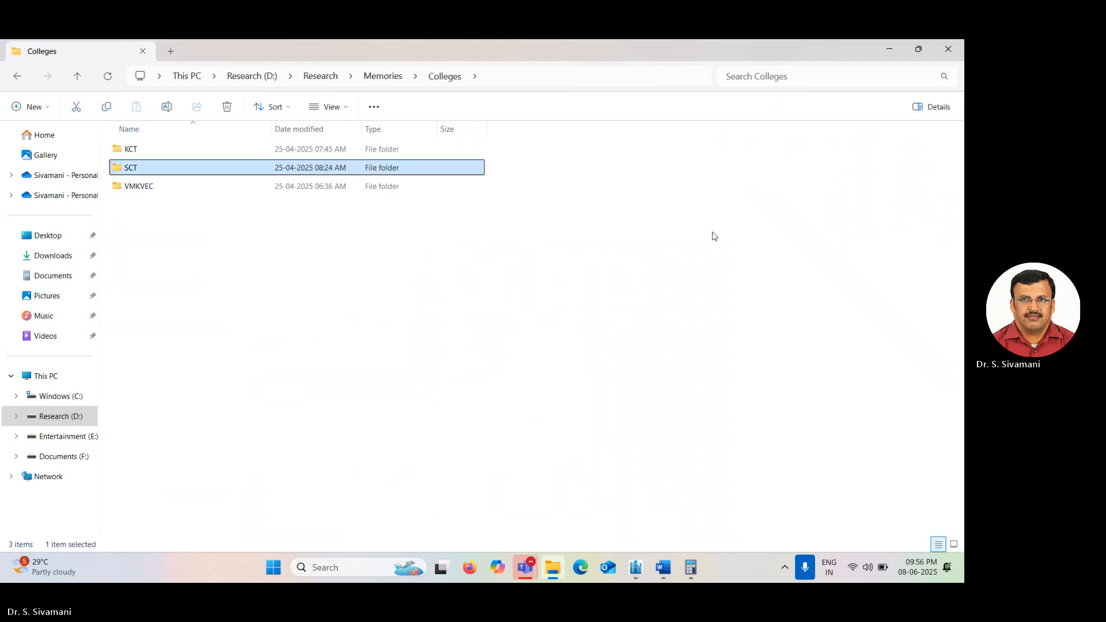
{"action": "key", "text": "Return"}
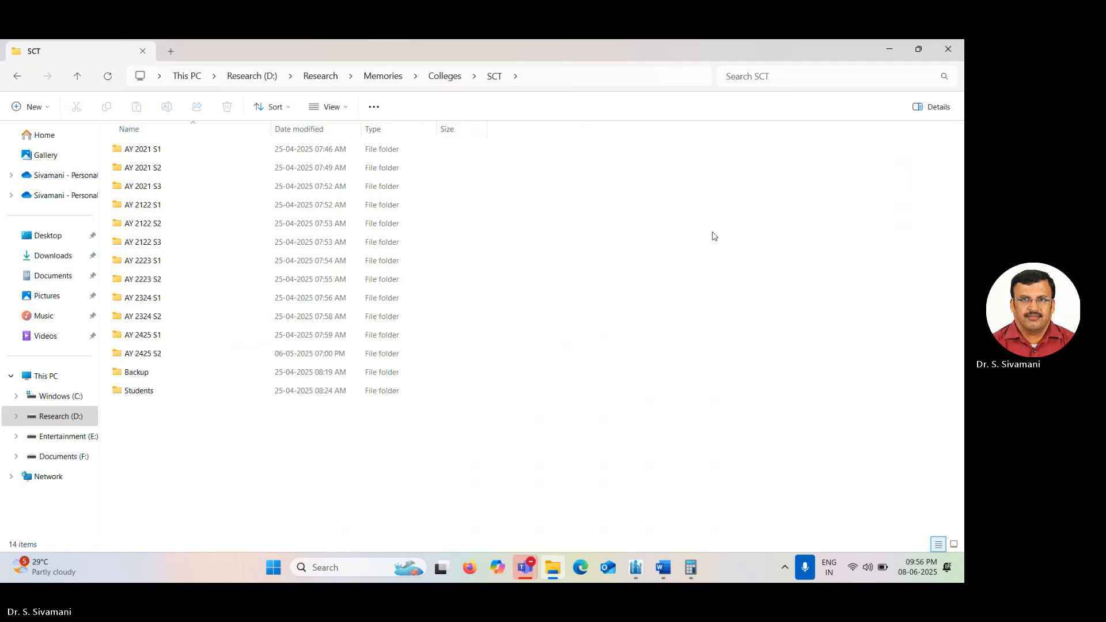
Browse into AY 2425 S2, Courses, EGCH4130 and open the Chapter 4 PDF.
{"action": "key", "text": "b"}
{"action": "key", "text": "Up"}
{"action": "key", "text": "Return"}
{"action": "key", "text": "b"}
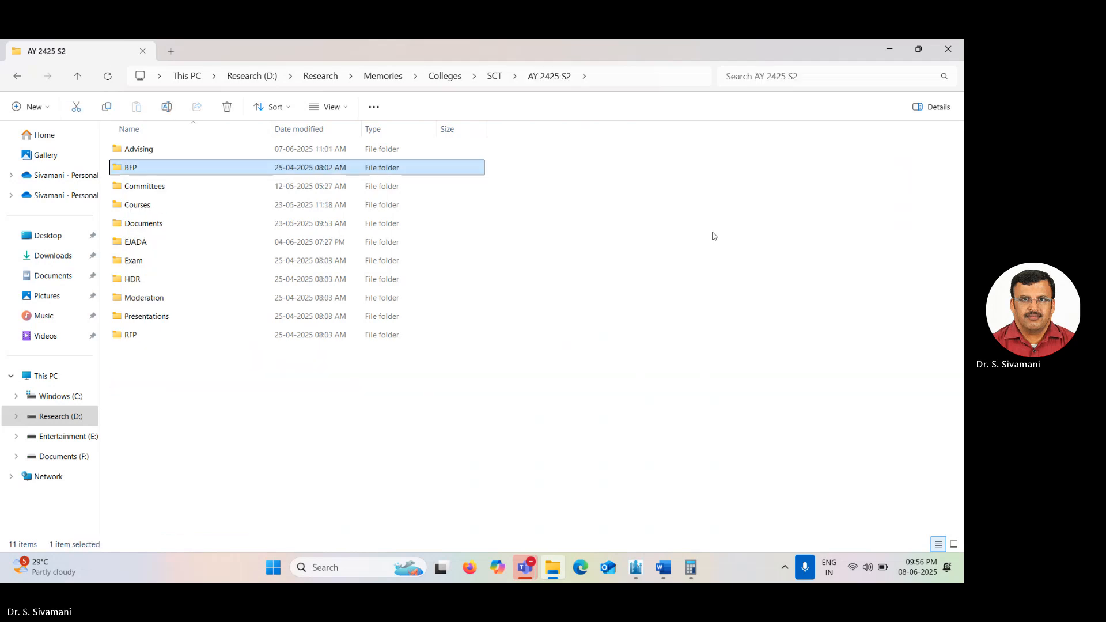
{"action": "key", "text": "Down"}
{"action": "key", "text": "Down"}
{"action": "key", "text": "Return"}
{"action": "key", "text": "Down"}
{"action": "key", "text": "Down"}
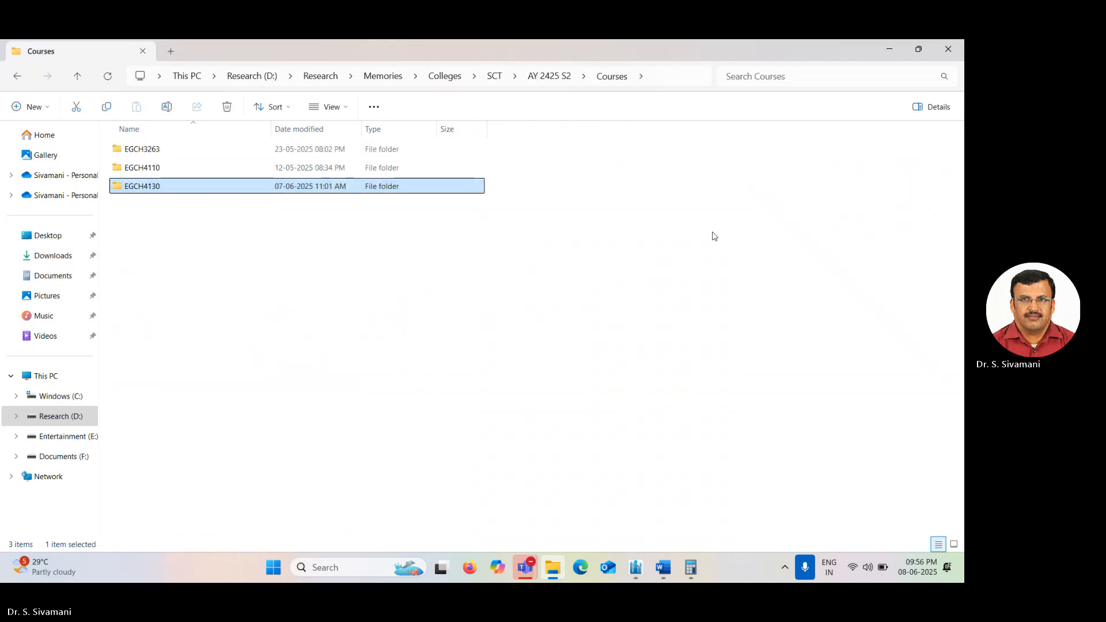
{"action": "key", "text": "Return"}
{"action": "key", "text": "c"}
{"action": "key", "text": "Down"}
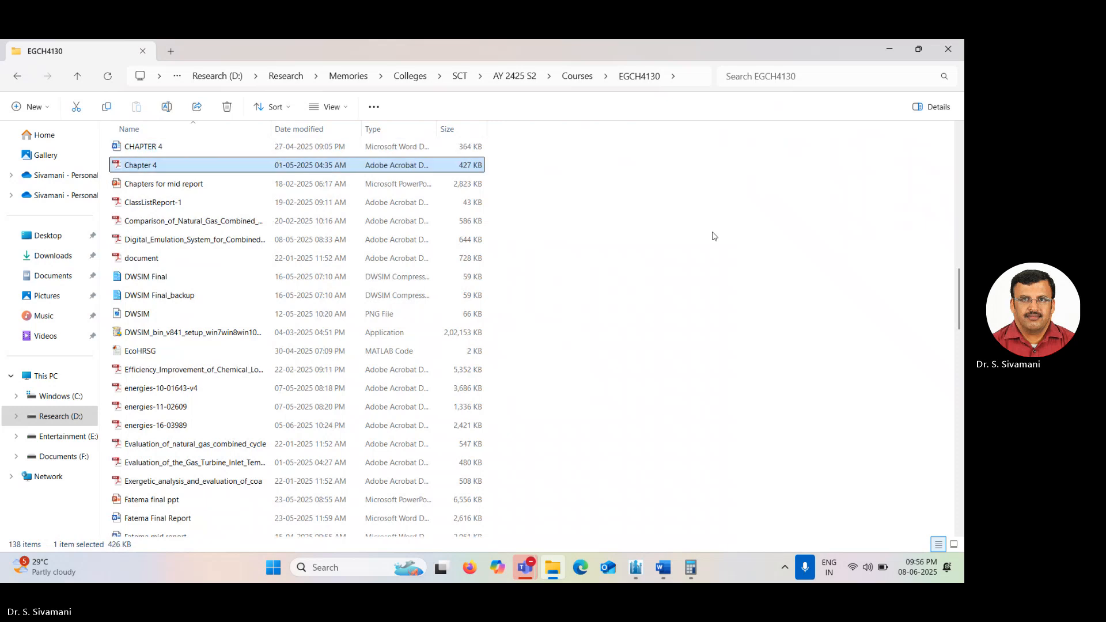
{"action": "key", "text": "Return"}
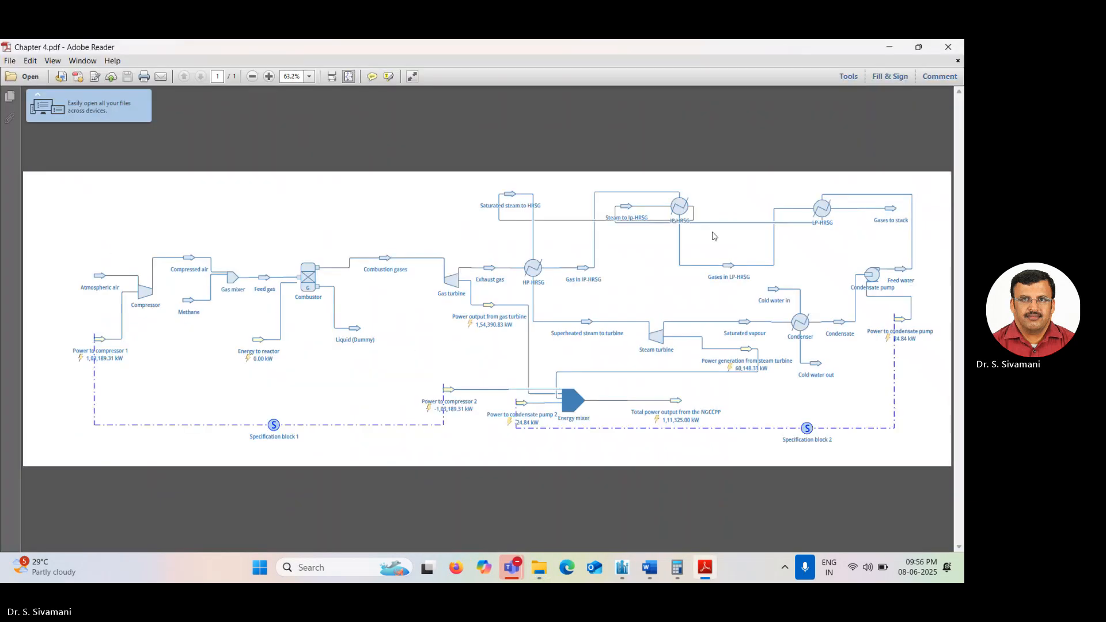
Close the PDF, open the CHAPTER 4 Word document and review its natural gas mass flow calculation.
{"action": "left_click", "coordinate": [947, 47]}
{"action": "double_click", "coordinate": [165, 148]}
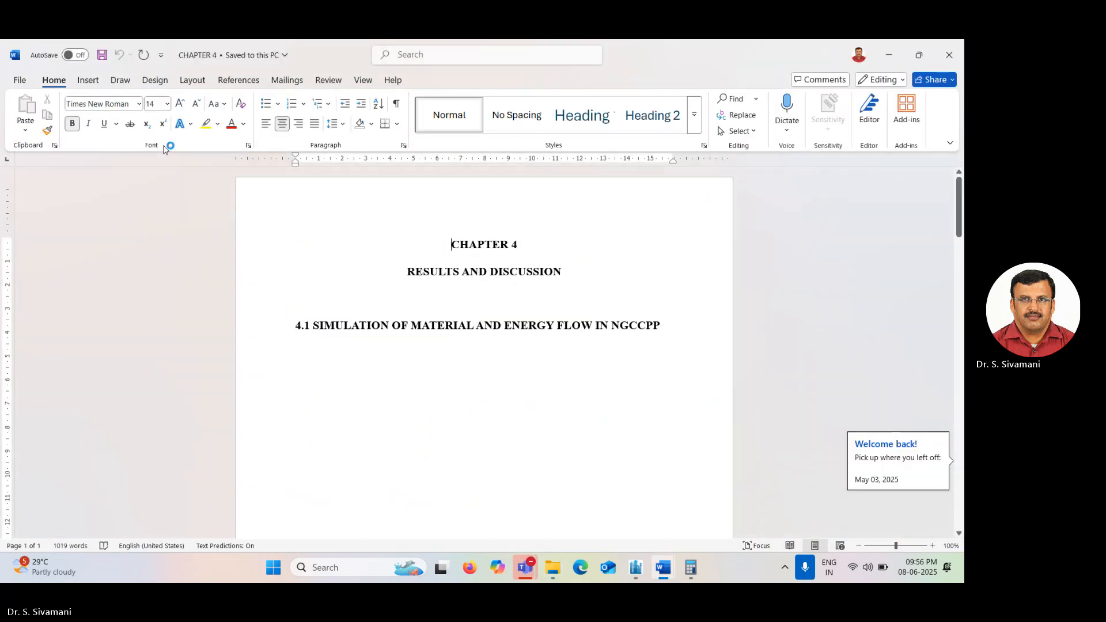
{"action": "left_click", "coordinate": [432, 271]}
{"action": "key", "text": "Page_Down"}
{"action": "key", "text": "Page_Down"}
{"action": "key", "text": "Page_Down"}
{"action": "key", "text": "Page_Down"}
{"action": "key", "text": "Page_Down"}
{"action": "key", "text": "Page_Down"}
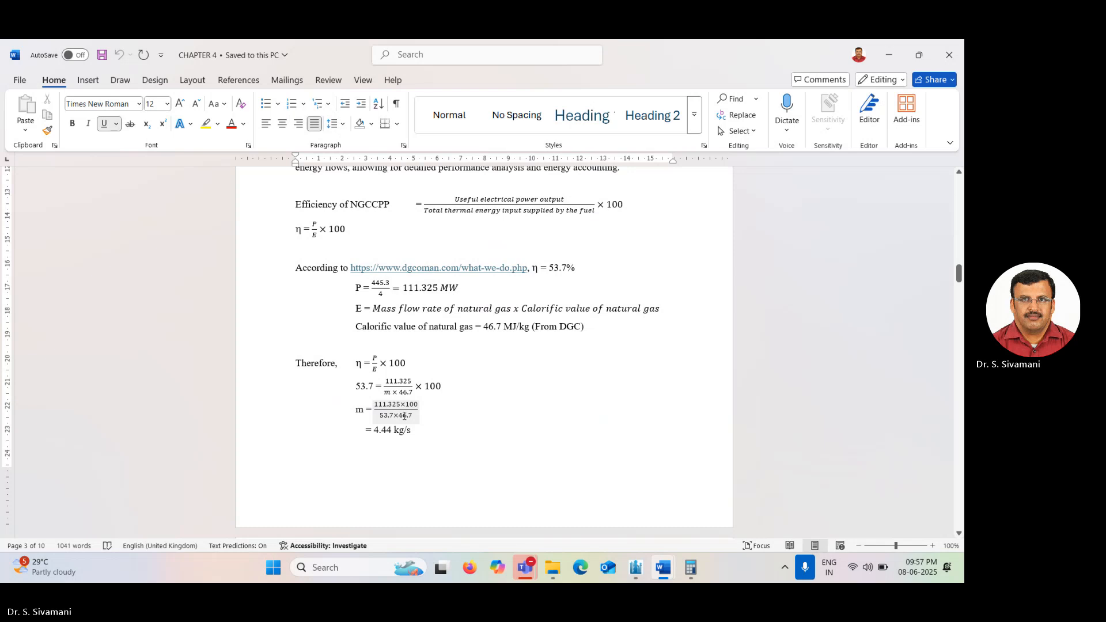
{"action": "left_click", "coordinate": [405, 433]}
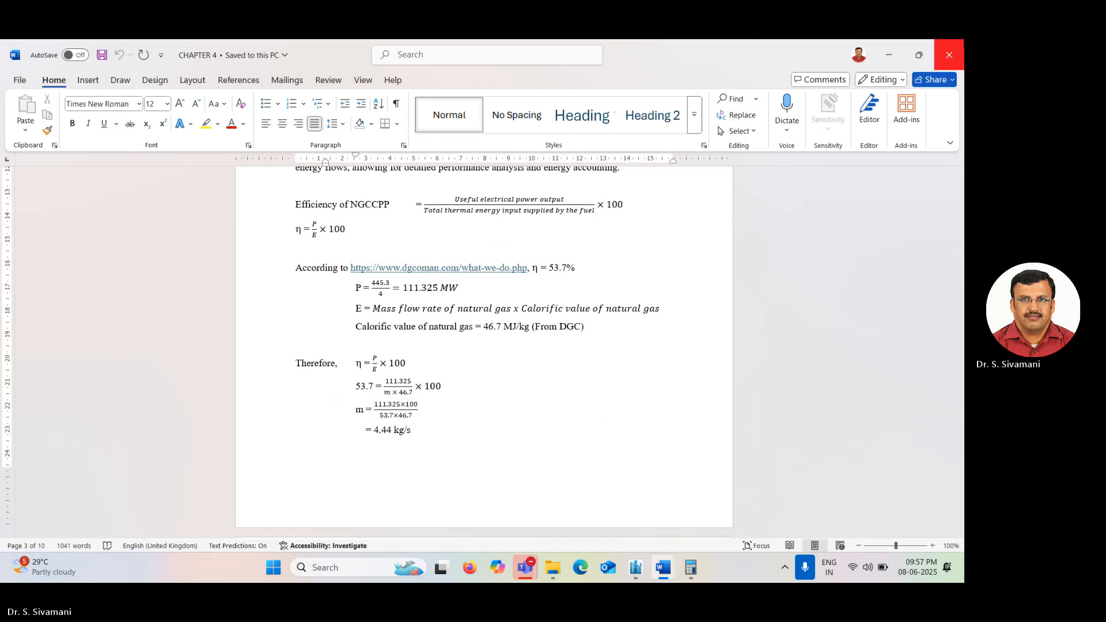
Close the Chapter 4 document and recompute 111.325 × 100 / (53.7 × 46.7) in Calculator, then close it.
{"action": "left_click", "coordinate": [949, 56]}
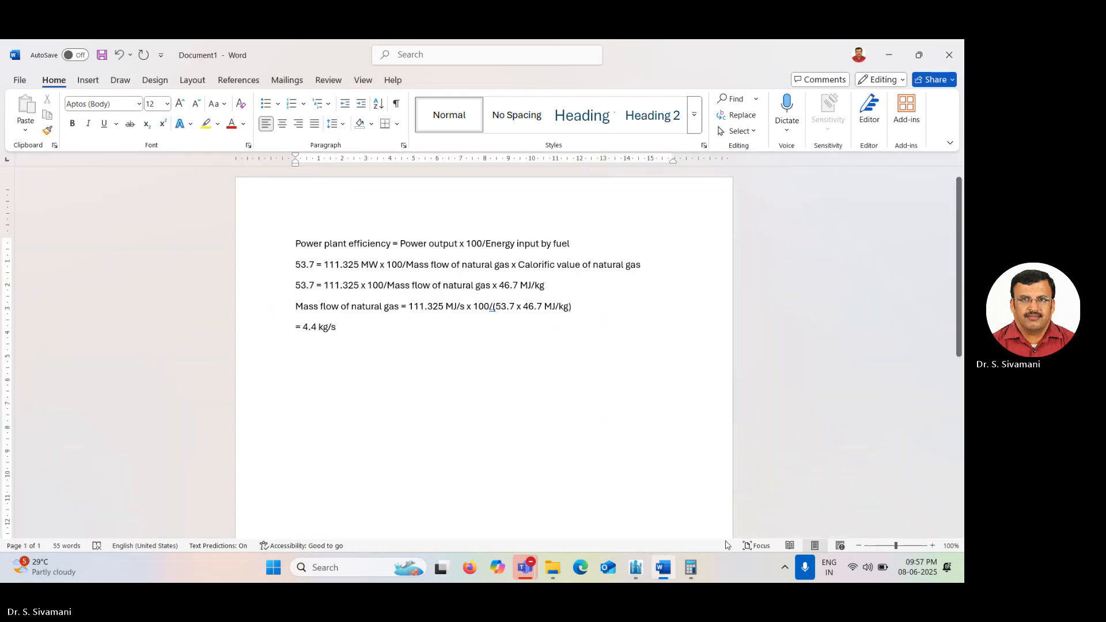
{"action": "mouse_move", "coordinate": [691, 567]}
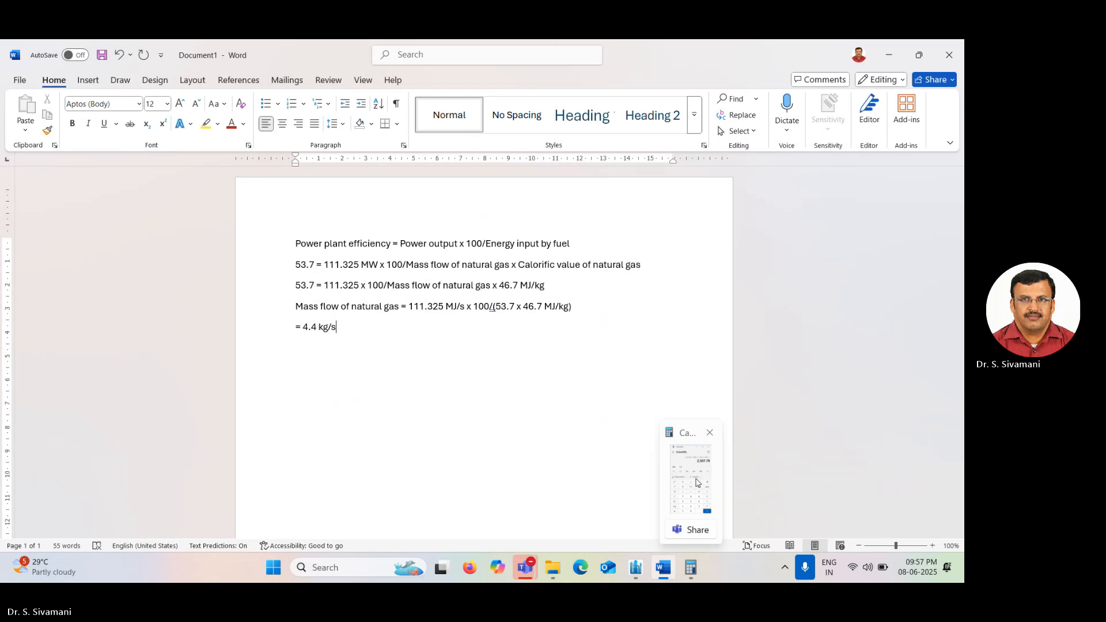
{"action": "mouse_move", "coordinate": [698, 483]}
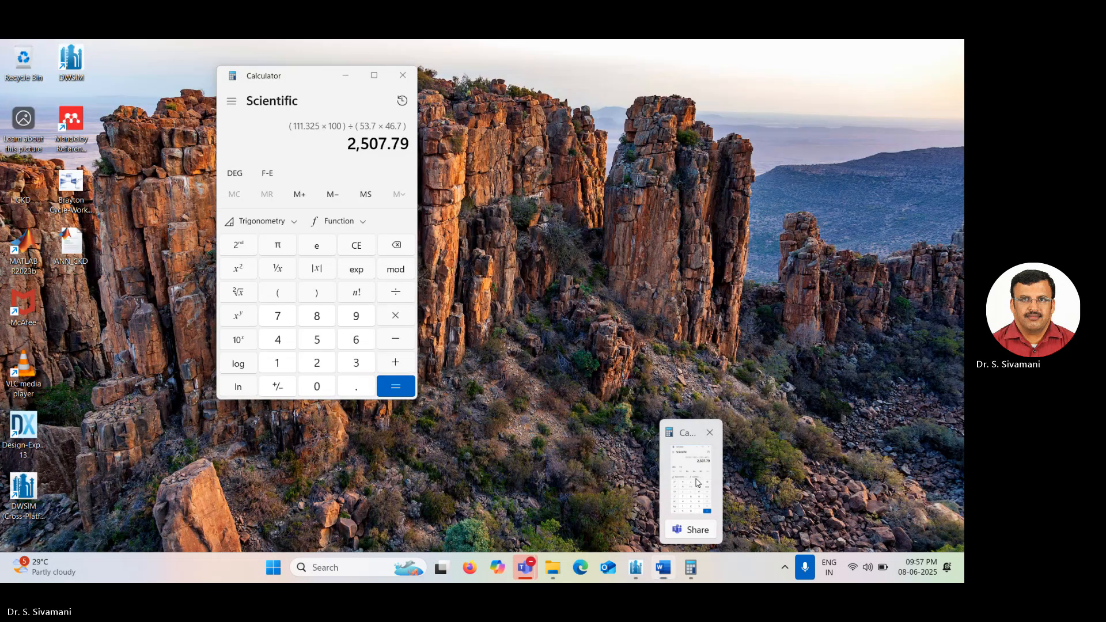
{"action": "left_click", "coordinate": [697, 483]}
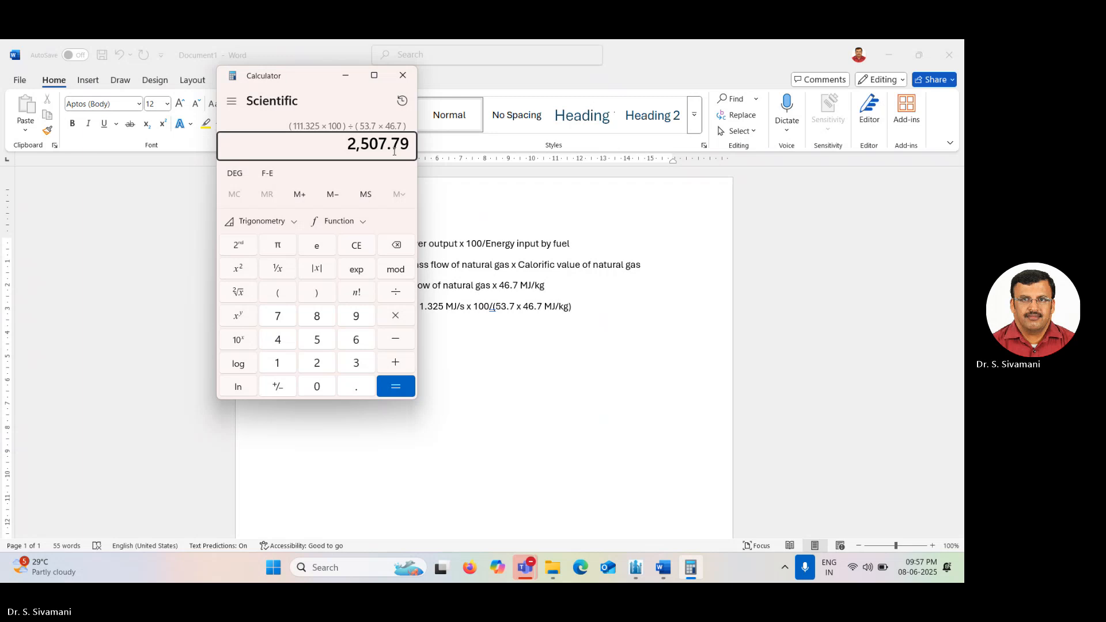
{"action": "key", "text": "Escape"}
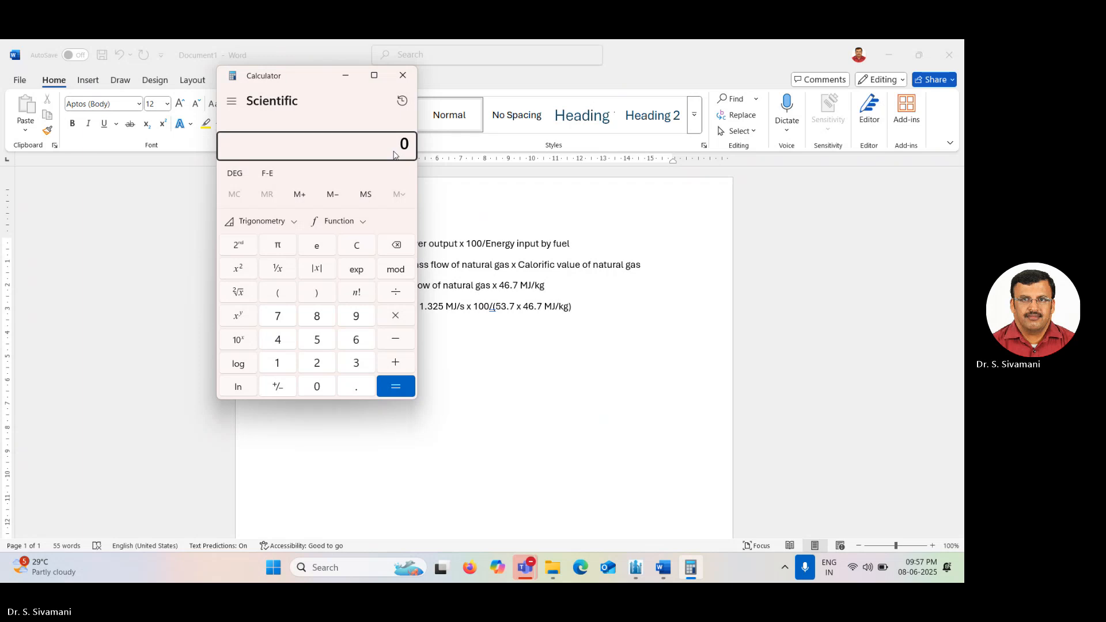
{"action": "type", "text": "111.325*"}
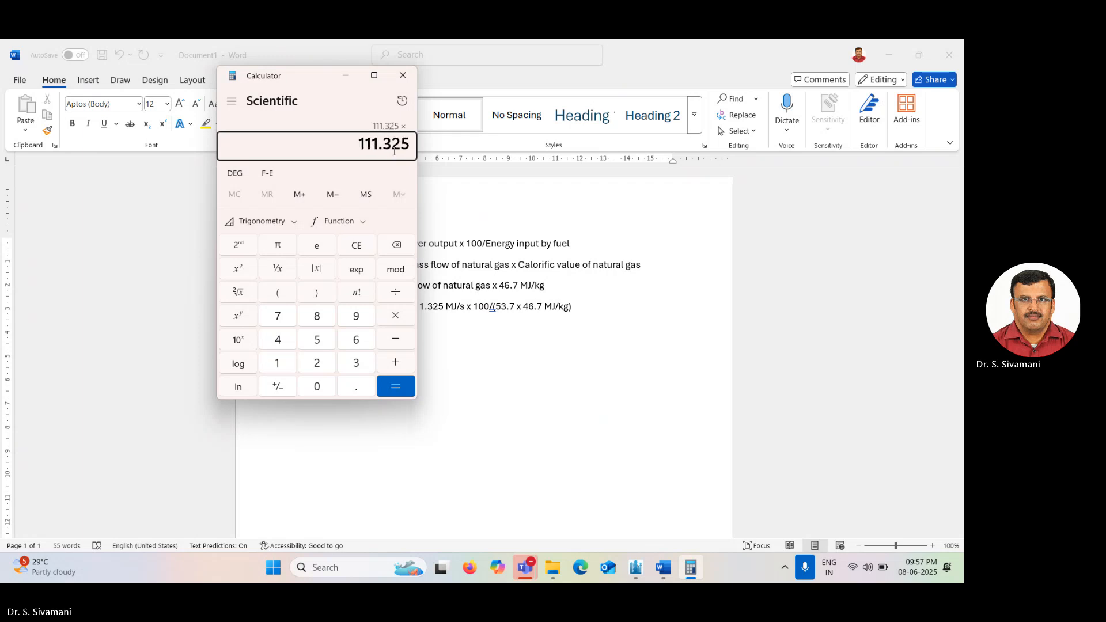
{"action": "type", "text": "100/"}
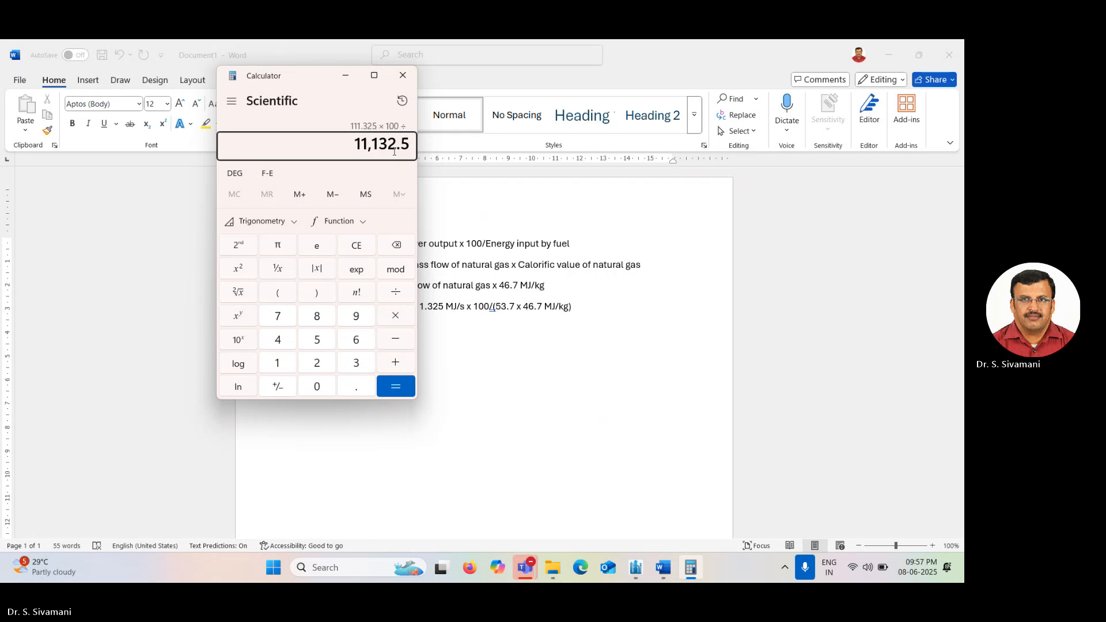
{"action": "type", "text": "(53.7"}
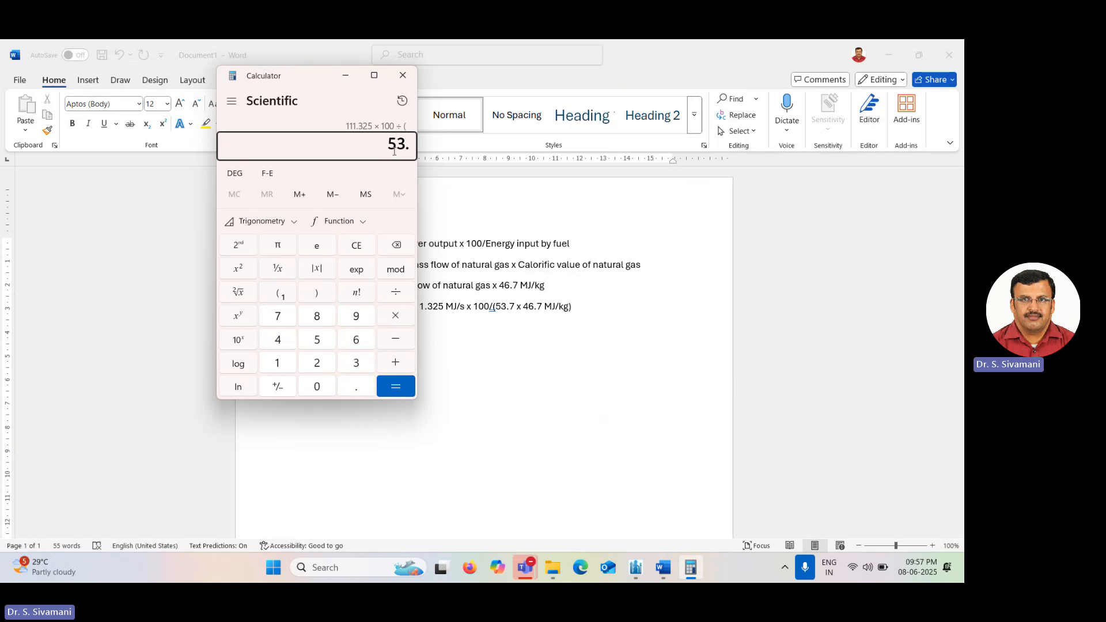
{"action": "type", "text": "*46."}
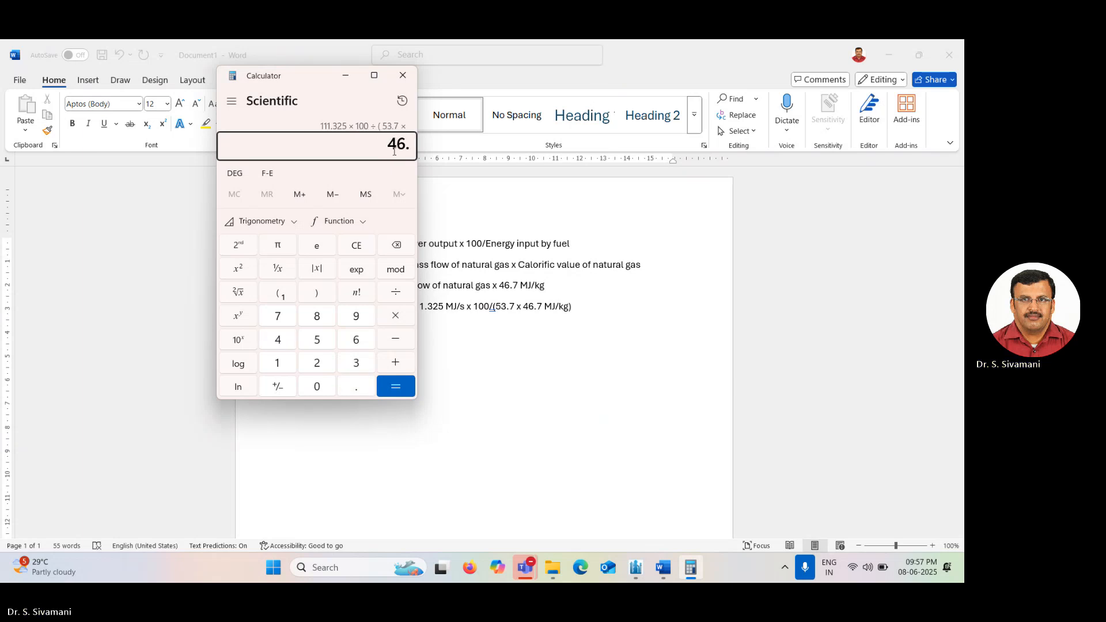
{"action": "type", "text": "7)"}
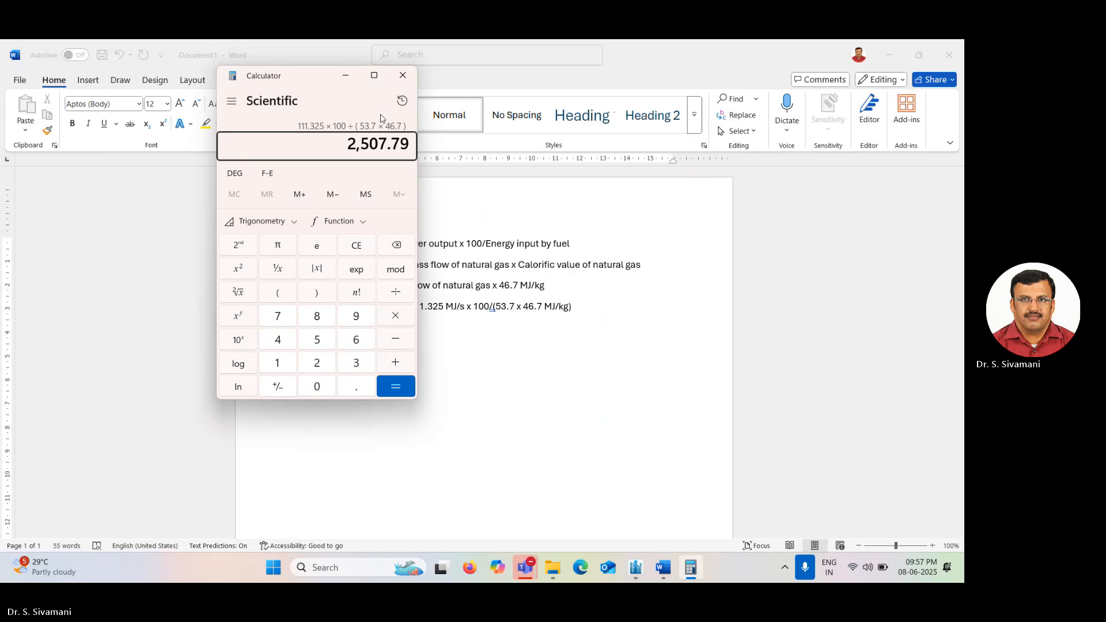
{"action": "left_click", "coordinate": [403, 75]}
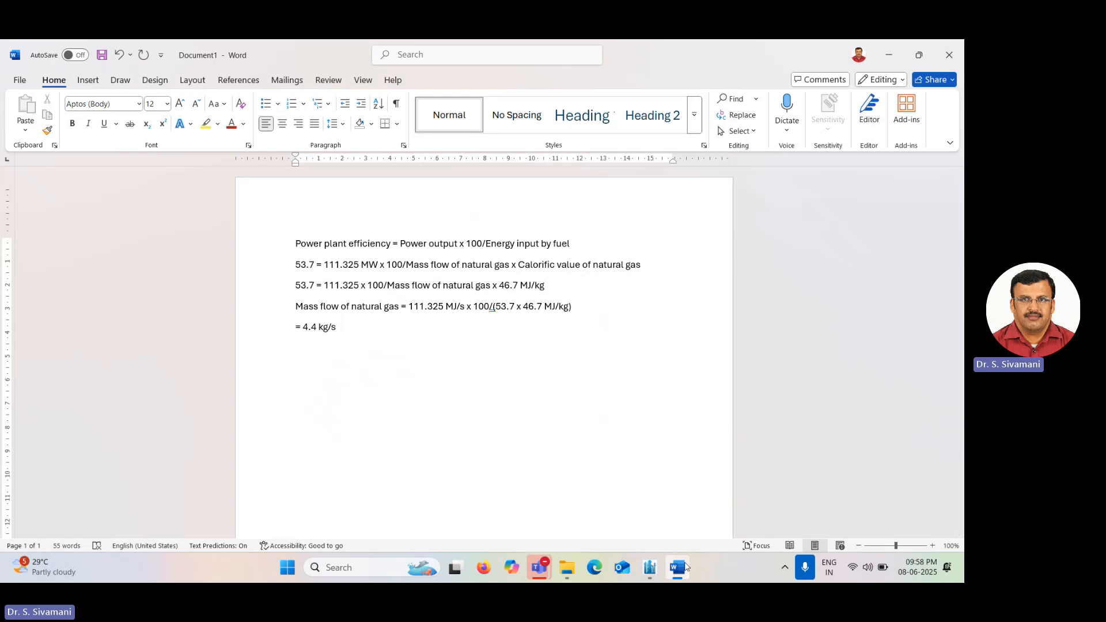
Switch to the simulation and set the compressed natural gas stream's mass flow to 4.4 kg/s.
{"action": "mouse_move", "coordinate": [683, 568]}
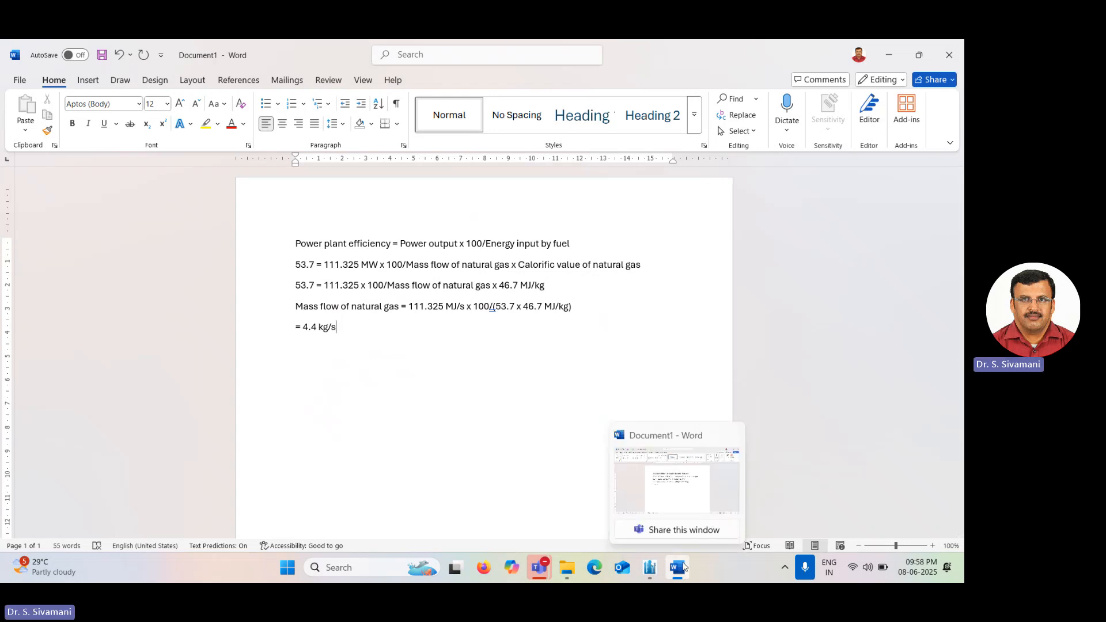
{"action": "left_click", "coordinate": [679, 491]}
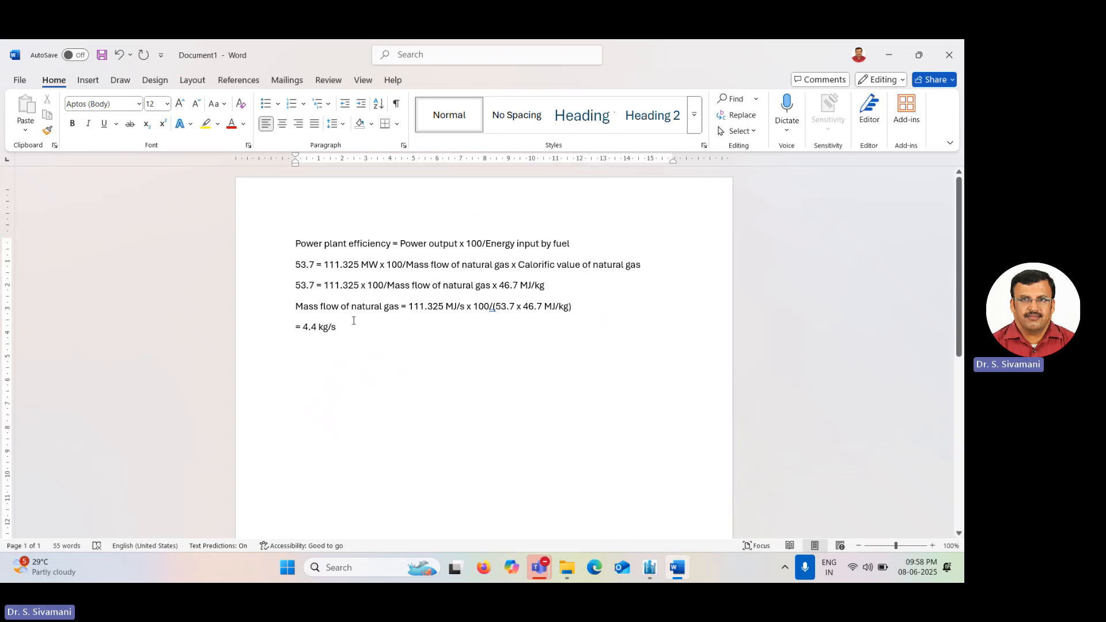
{"action": "mouse_move", "coordinate": [655, 569]}
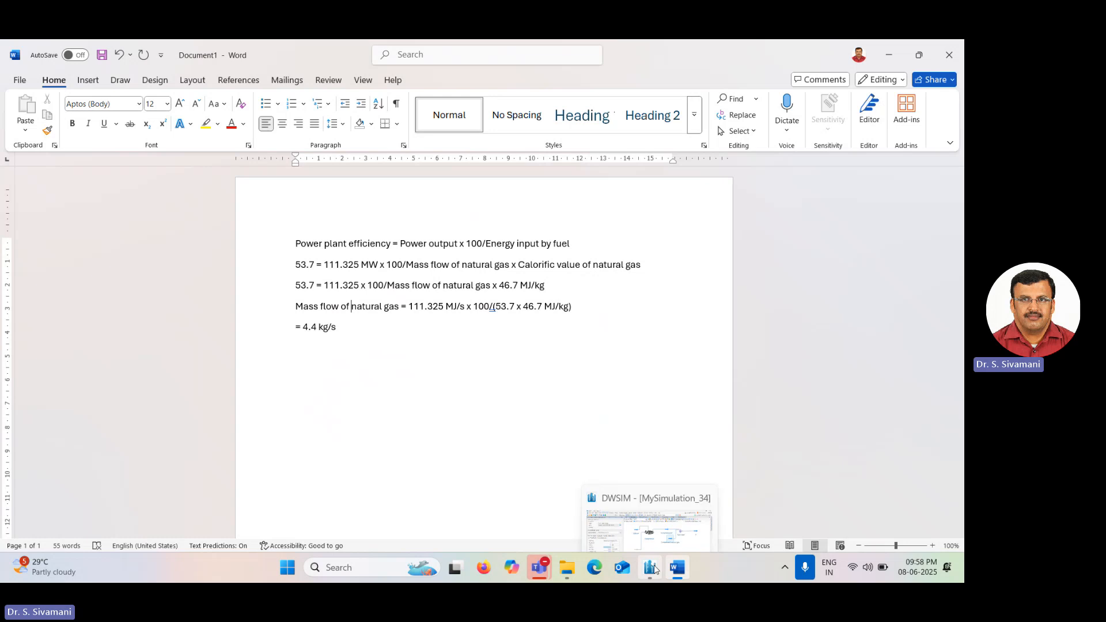
{"action": "left_click", "coordinate": [653, 568]}
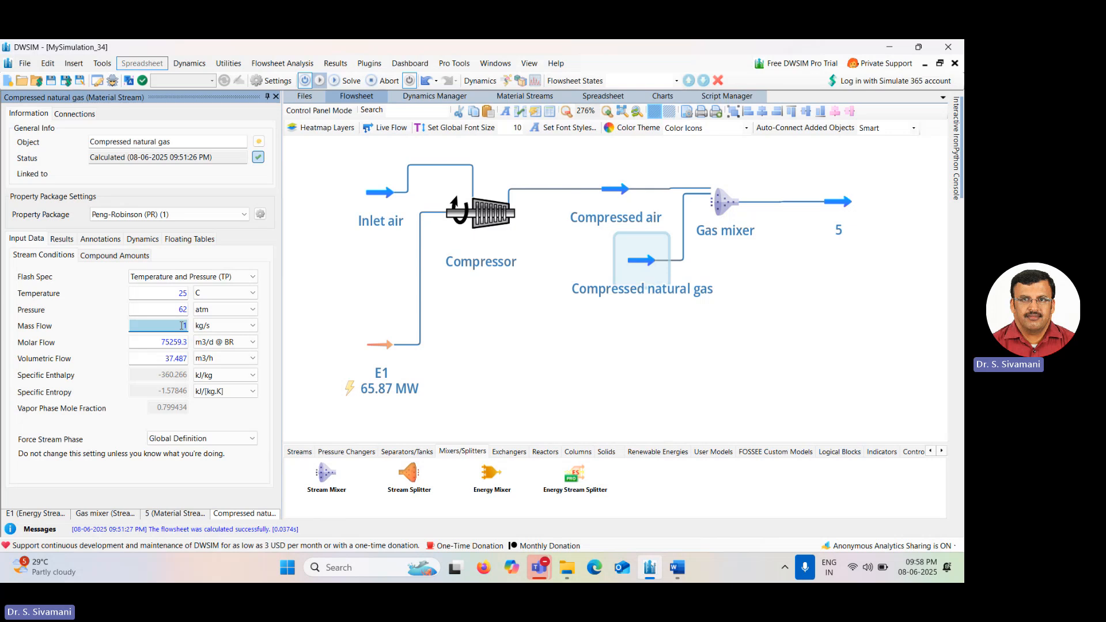
{"action": "type", "text": "4.4"}
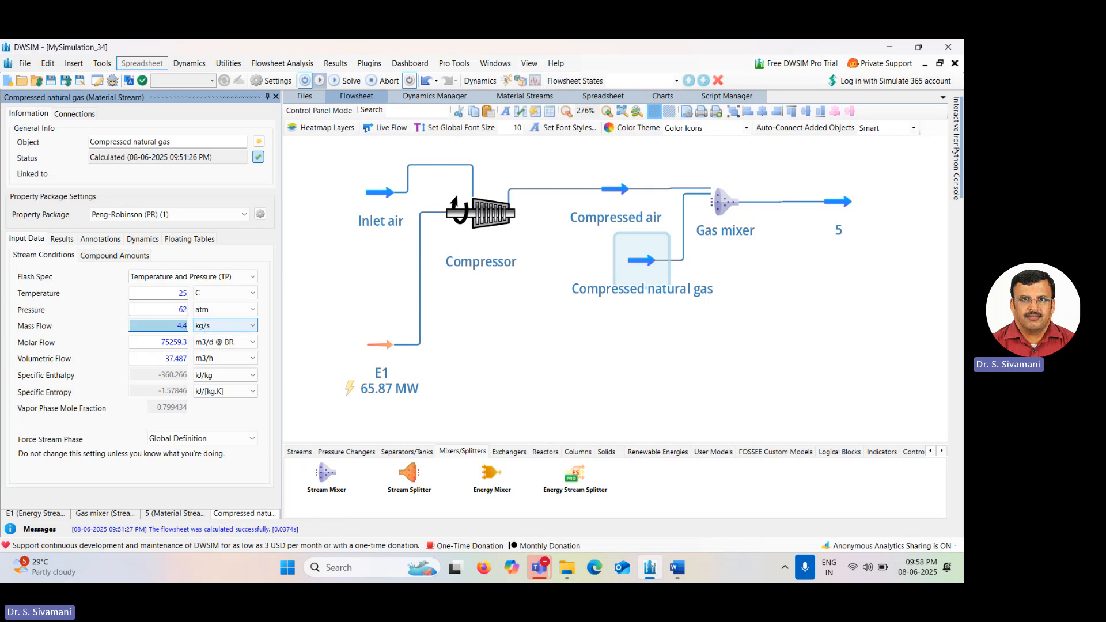
{"action": "key", "text": "Return"}
Set the compressed natural gas composition to mole fractions 0.9 methane and 0.1 carbon dioxide, then accept it.
{"action": "left_click", "coordinate": [118, 257]}
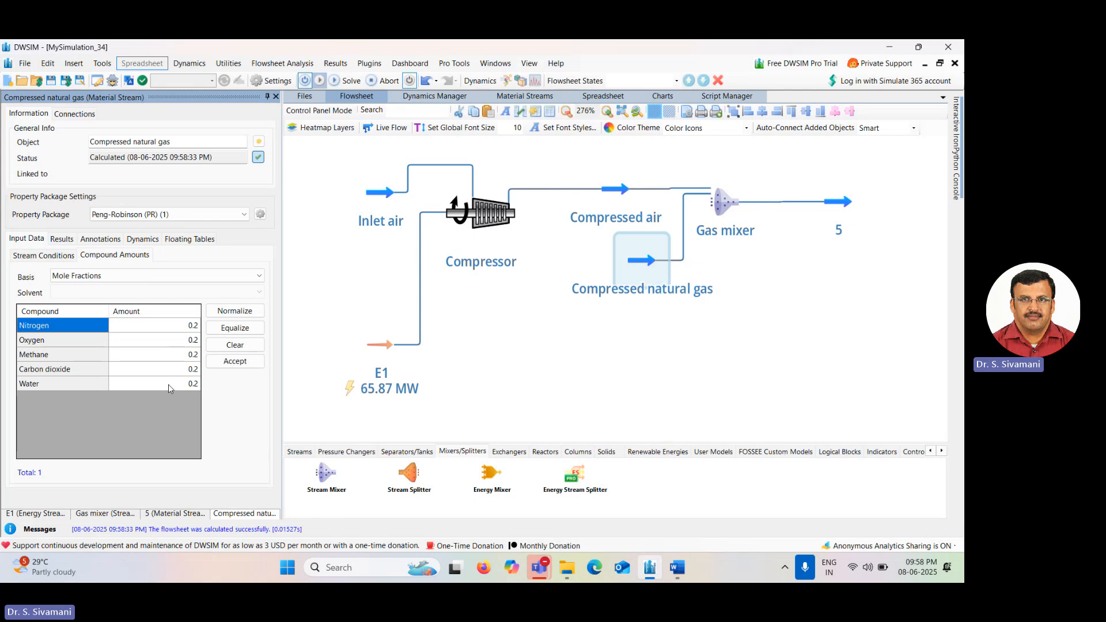
{"action": "left_click", "coordinate": [246, 349]}
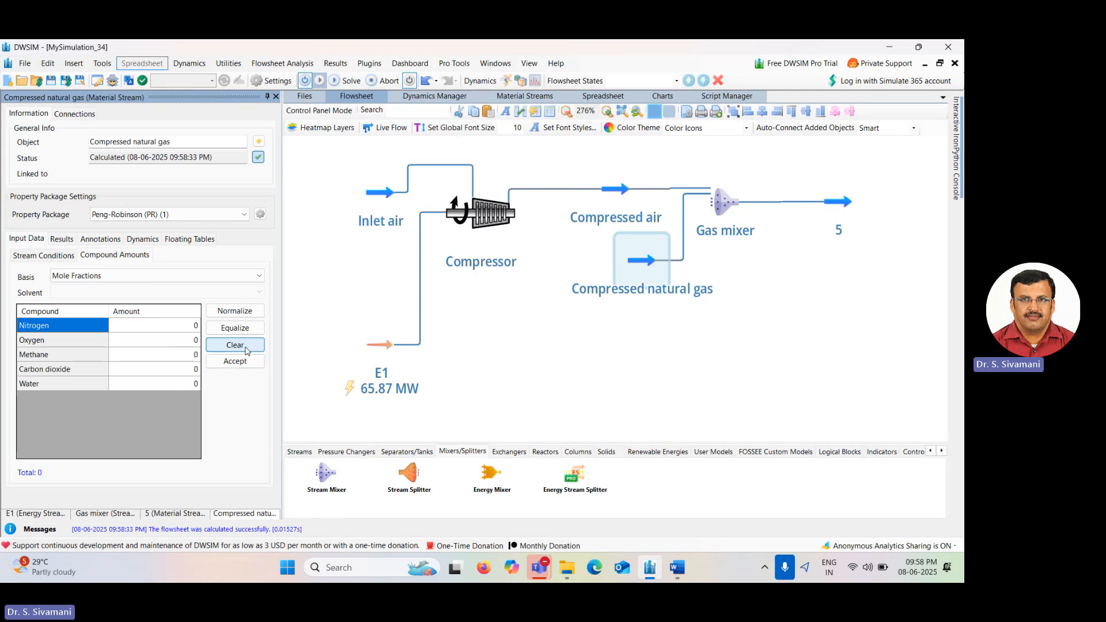
{"action": "left_click", "coordinate": [195, 356]}
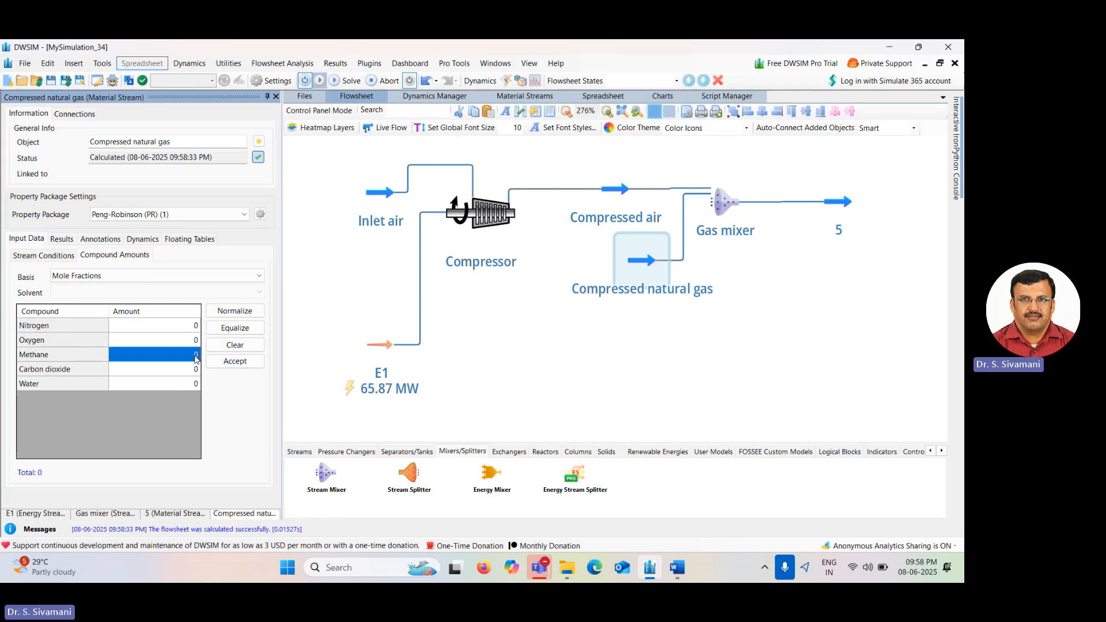
{"action": "type", "text": "0.9"}
{"action": "key", "text": "Return"}
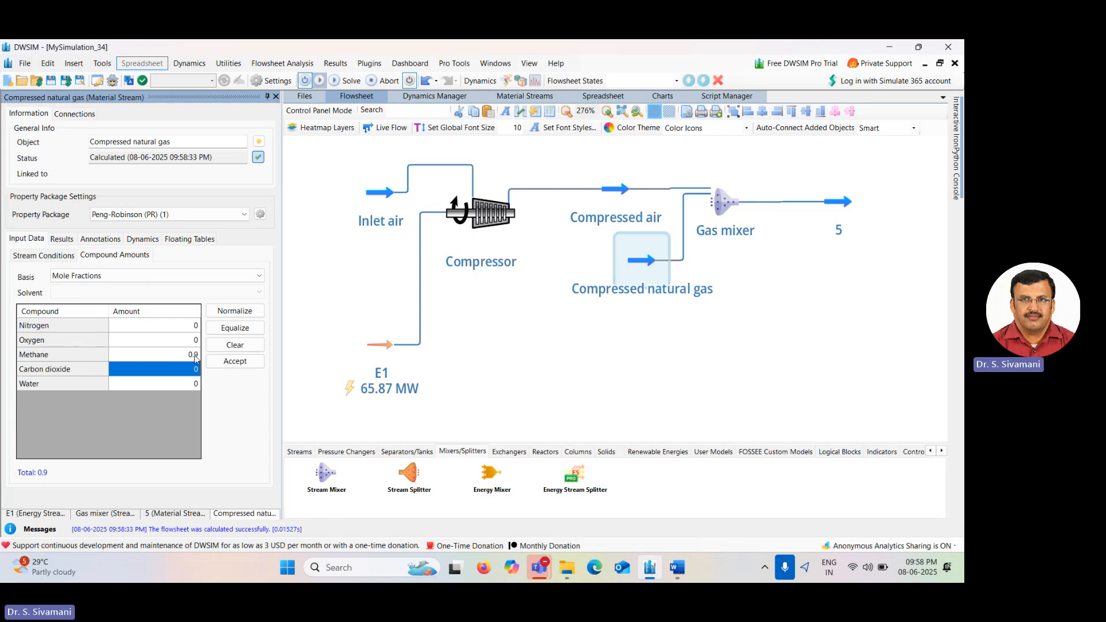
{"action": "type", "text": "0.1"}
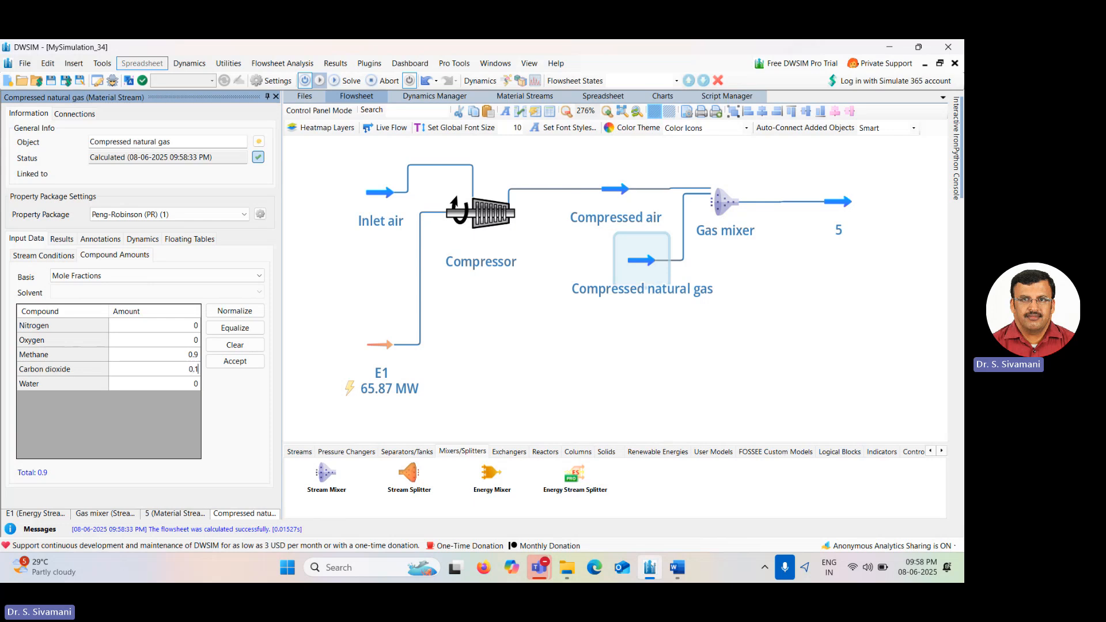
{"action": "key", "text": "Return"}
{"action": "mouse_move", "coordinate": [375, 358]}
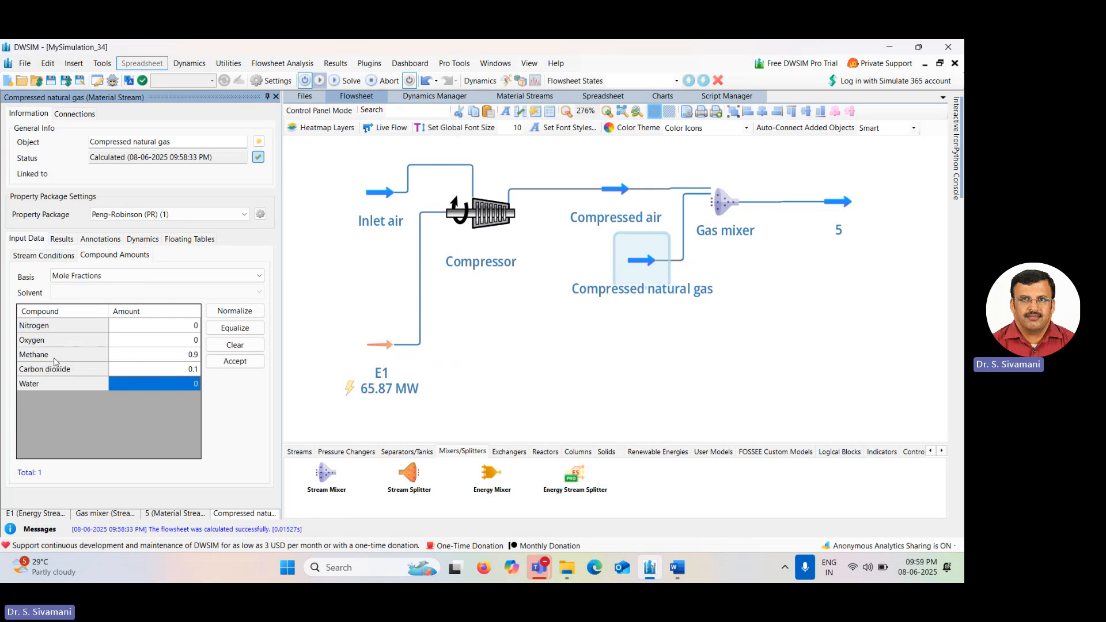
{"action": "left_click", "coordinate": [235, 361]}
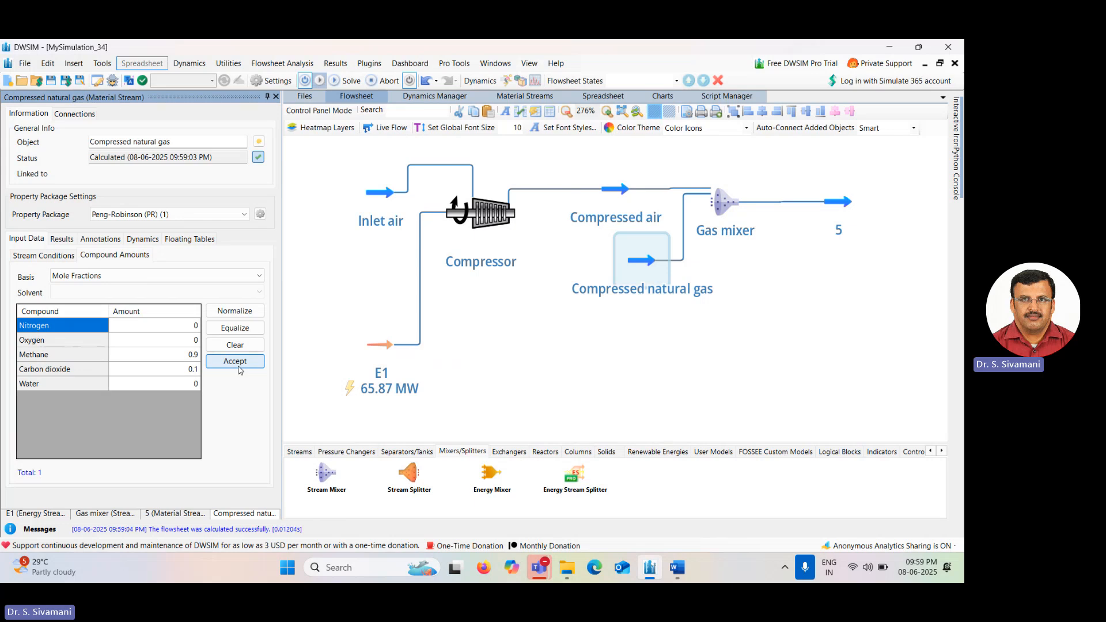
Nudge the compressed natural gas stream left and set the gas mixer's pressure calculation to Inlet Minimum.
{"action": "mouse_move", "coordinate": [646, 265]}
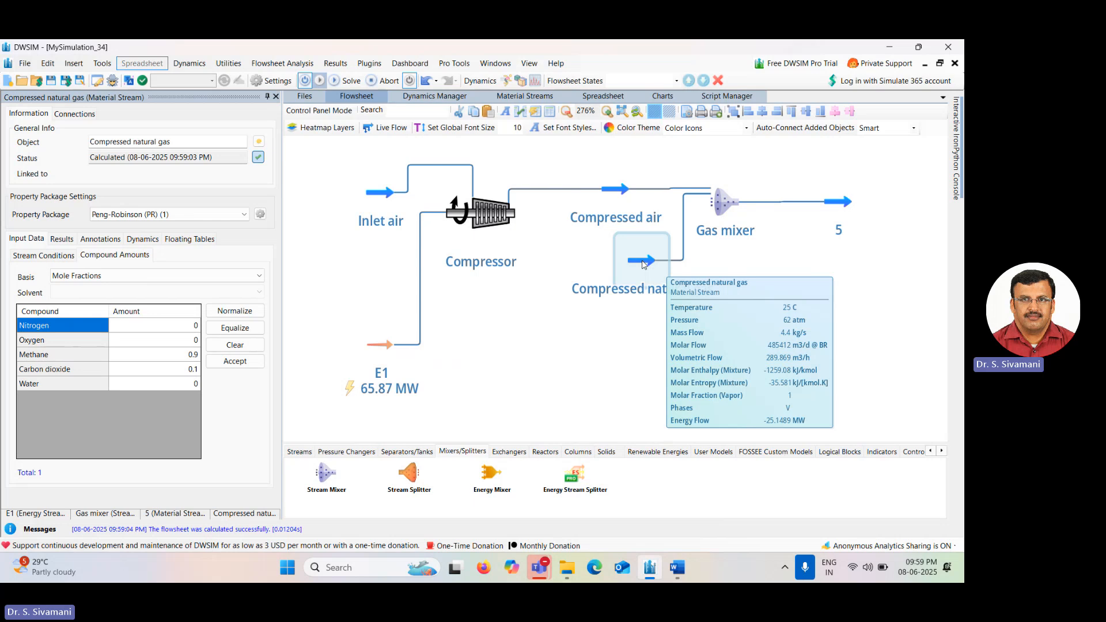
{"action": "left_click_drag", "start_coordinate": [645, 264], "coordinate": [626, 264]}
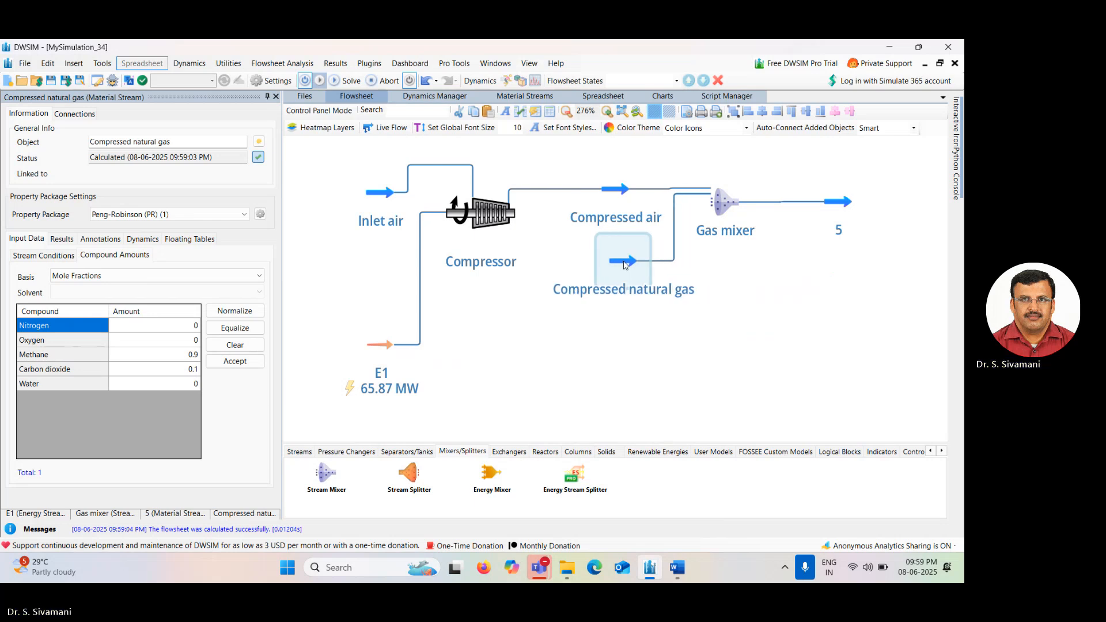
{"action": "left_click", "coordinate": [731, 201]}
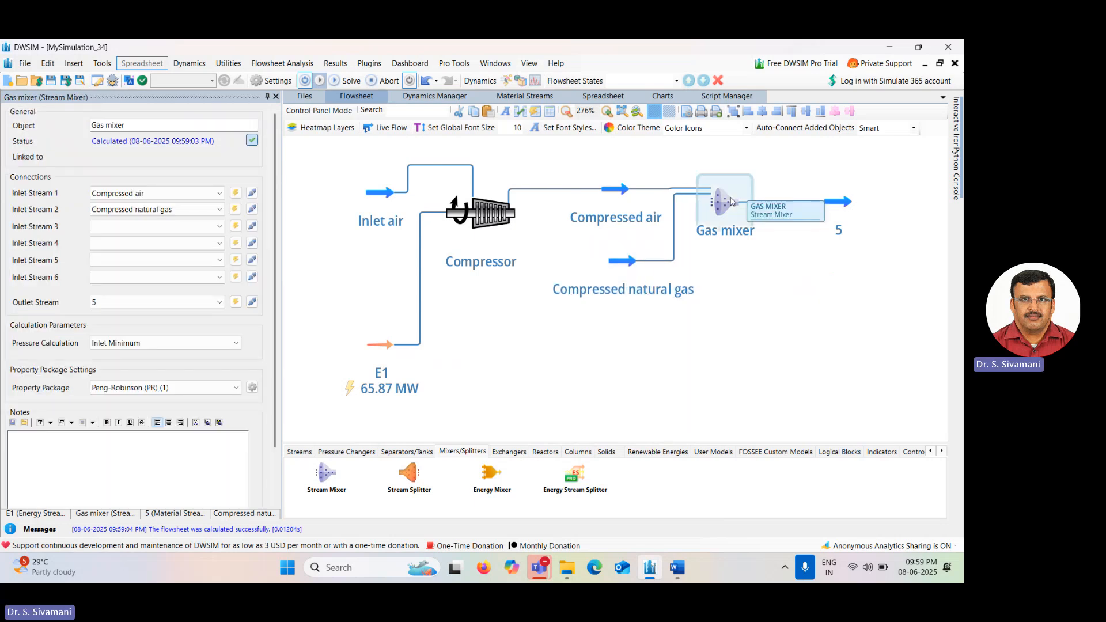
{"action": "left_click", "coordinate": [183, 345]}
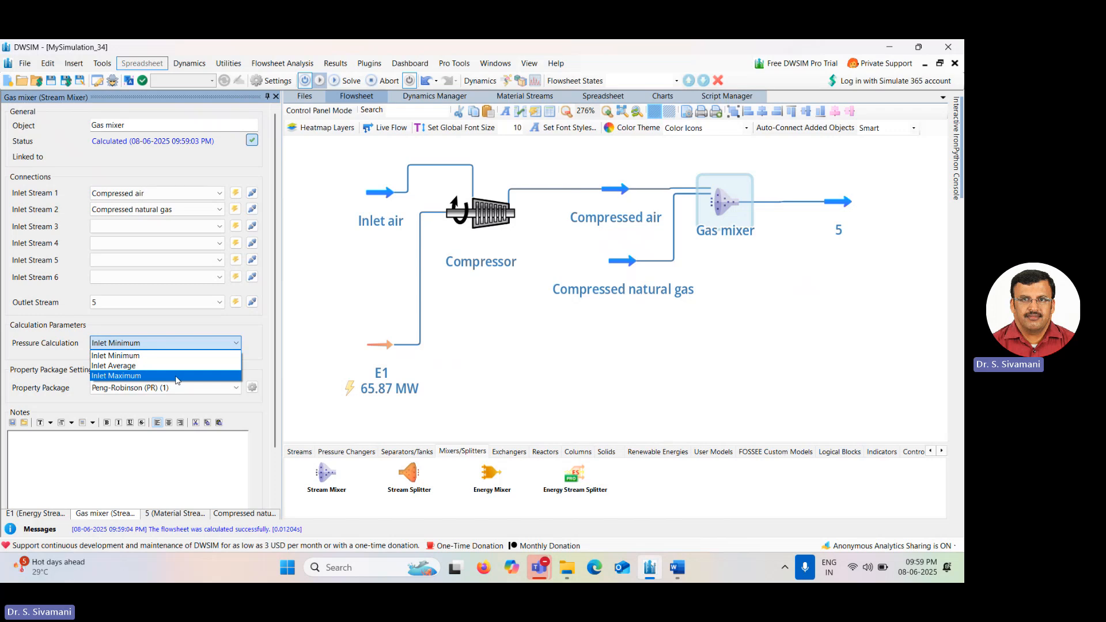
{"action": "left_click", "coordinate": [153, 355]}
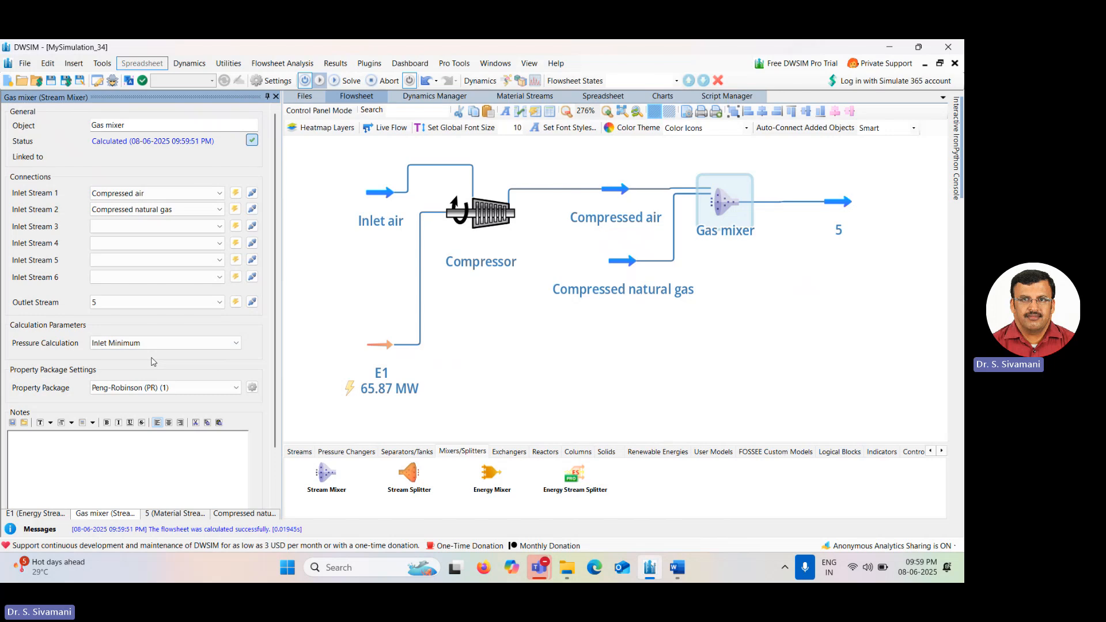
Add a Gibbs Reactor to the flowsheet downstream of the gas mixer's outlet stream 5.
{"action": "mouse_move", "coordinate": [612, 195]}
{"action": "left_click_drag", "start_coordinate": [622, 265], "coordinate": [618, 265]}
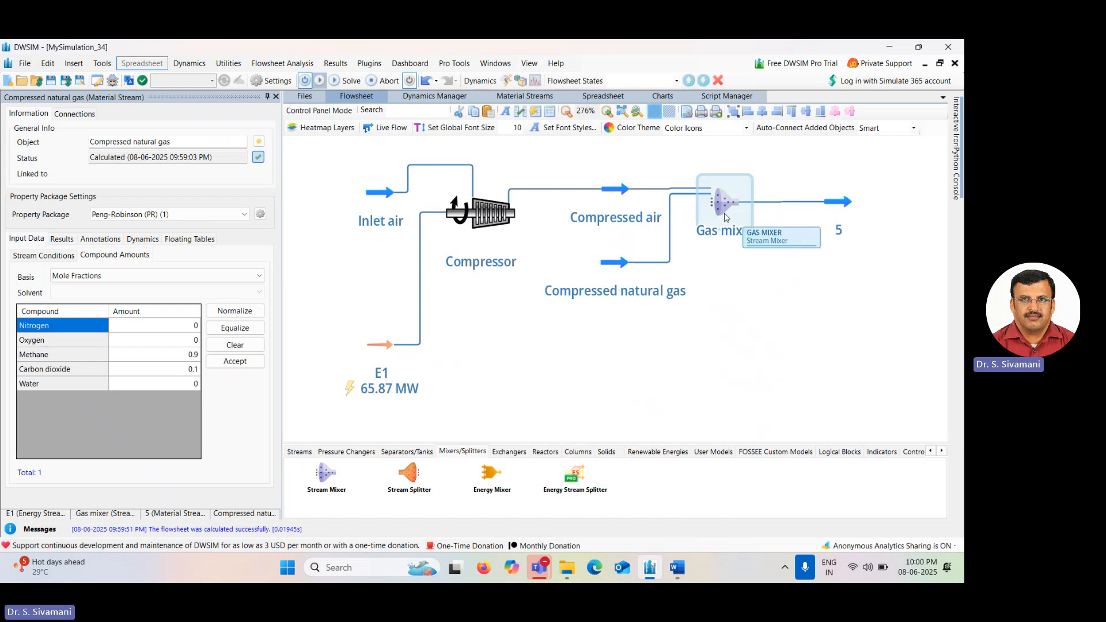
{"action": "left_click", "coordinate": [725, 218]}
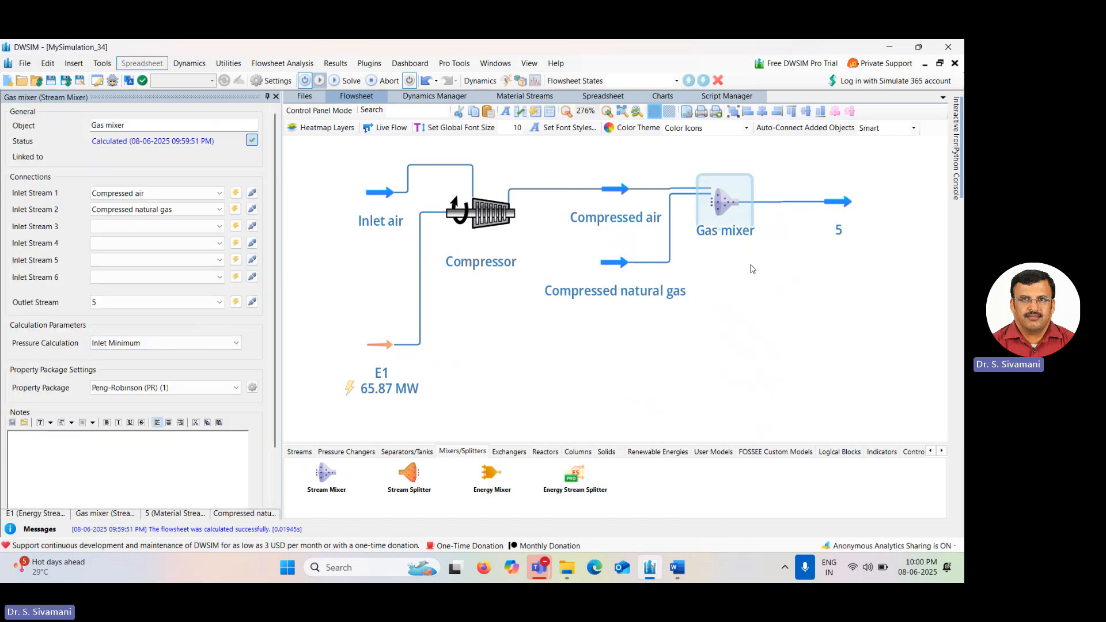
{"action": "left_click", "coordinate": [545, 452]}
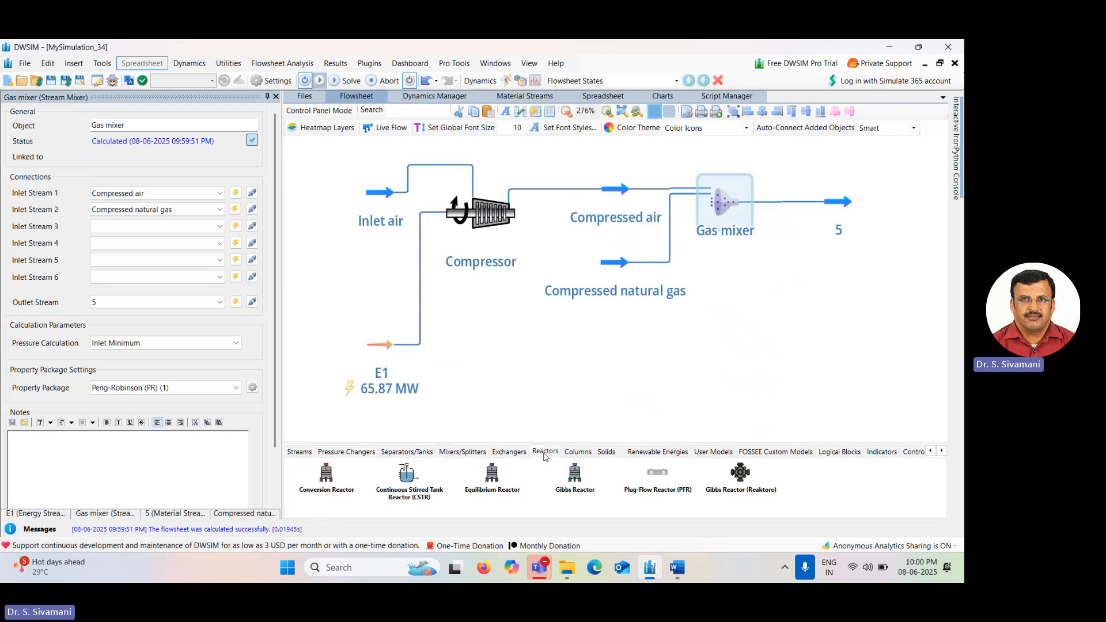
{"action": "left_click_drag", "start_coordinate": [583, 475], "coordinate": [873, 191]}
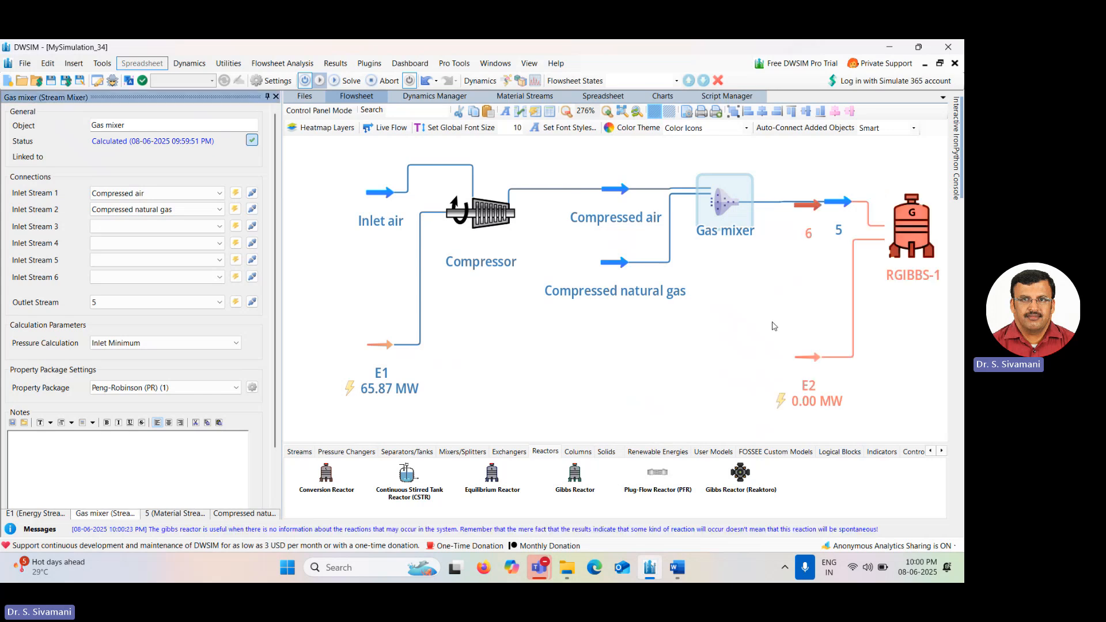
{"action": "left_click_drag", "start_coordinate": [760, 323], "coordinate": [574, 308]}
{"action": "left_click_drag", "start_coordinate": [634, 290], "coordinate": [540, 305]}
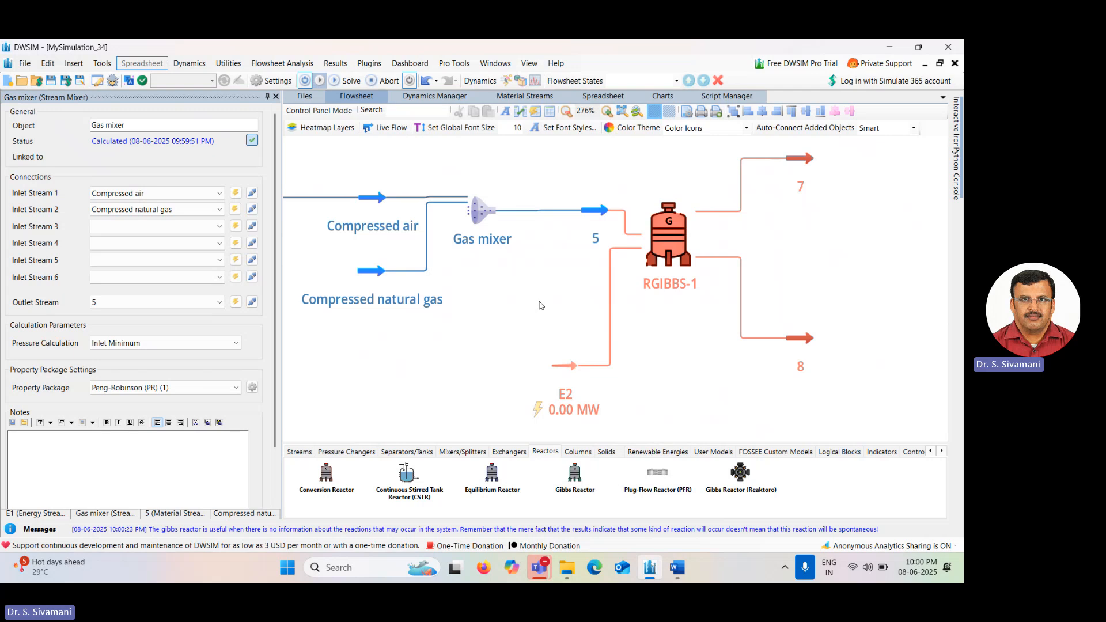
{"action": "scroll", "coordinate": [540, 306], "scroll_direction": "down", "scroll_amount": 1}
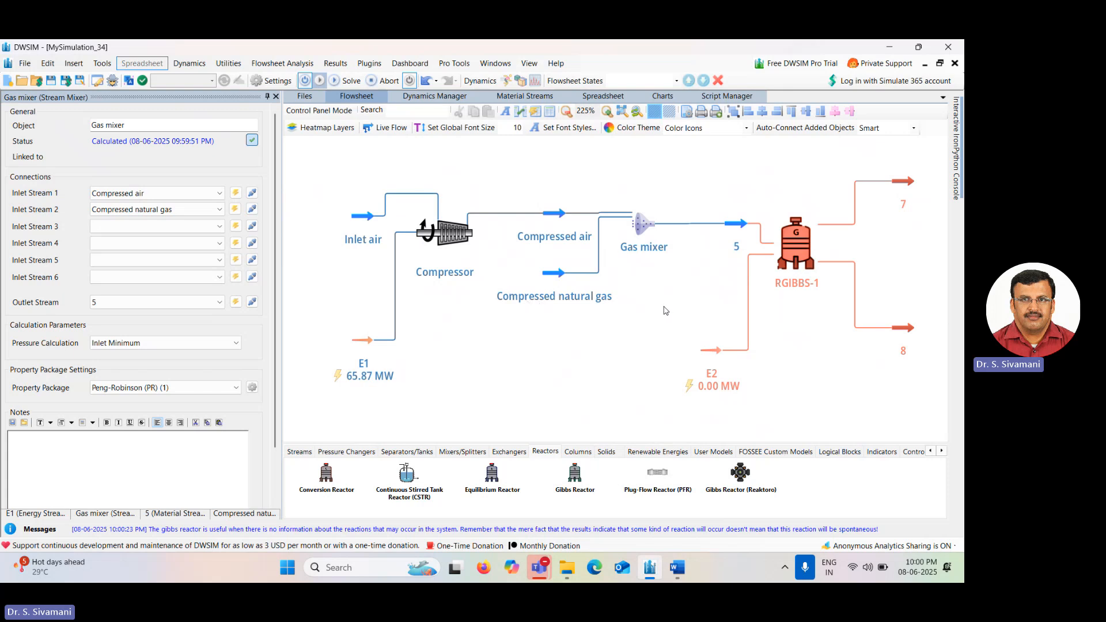
Rename the Gibbs reactor to "Combustion chamber".
{"action": "left_click_drag", "start_coordinate": [665, 311], "coordinate": [608, 310]}
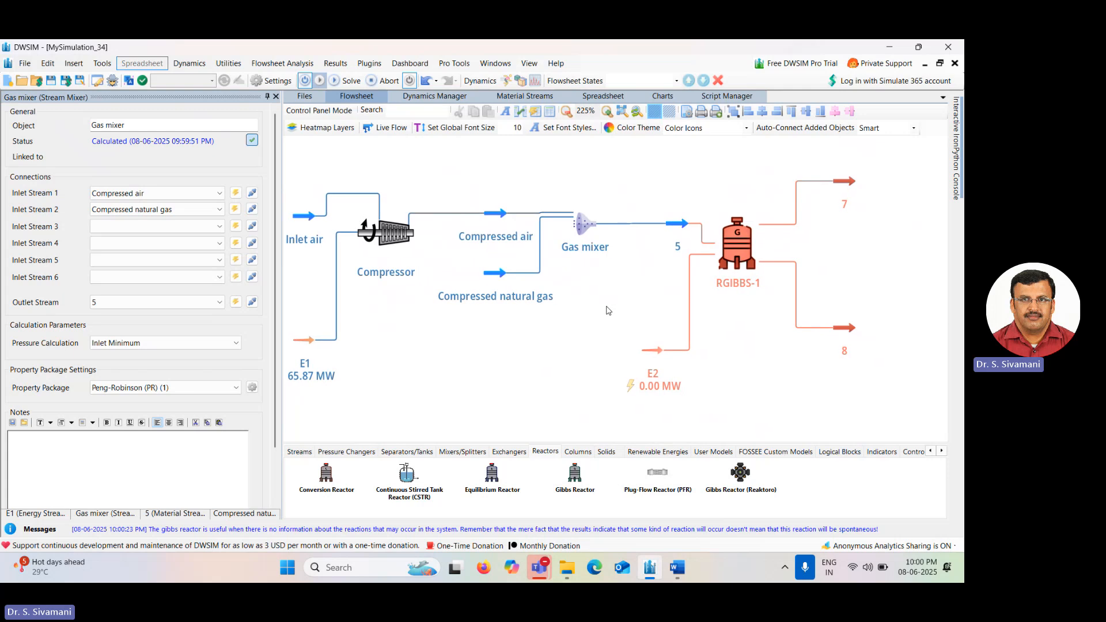
{"action": "left_click", "coordinate": [753, 248]}
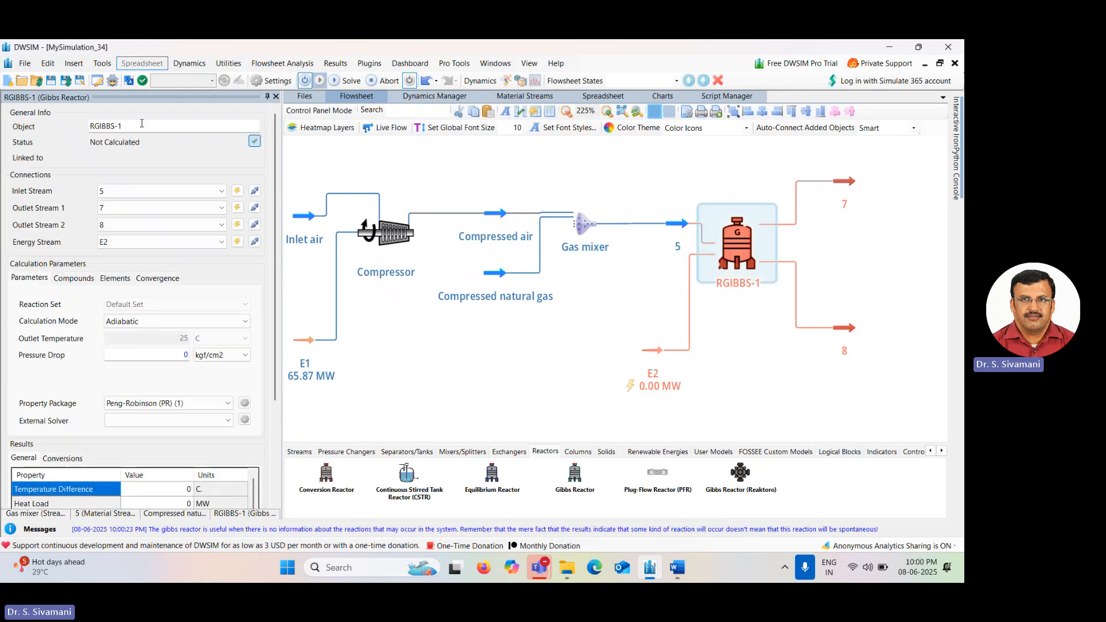
{"action": "left_click", "coordinate": [142, 125]}
{"action": "key", "text": "BackSpace"}
{"action": "key", "text": "BackSpace"}
{"action": "key", "text": "BackSpace"}
{"action": "key", "text": "BackSpace"}
{"action": "key", "text": "BackSpace"}
{"action": "key", "text": "BackSpace"}
{"action": "key", "text": "BackSpace"}
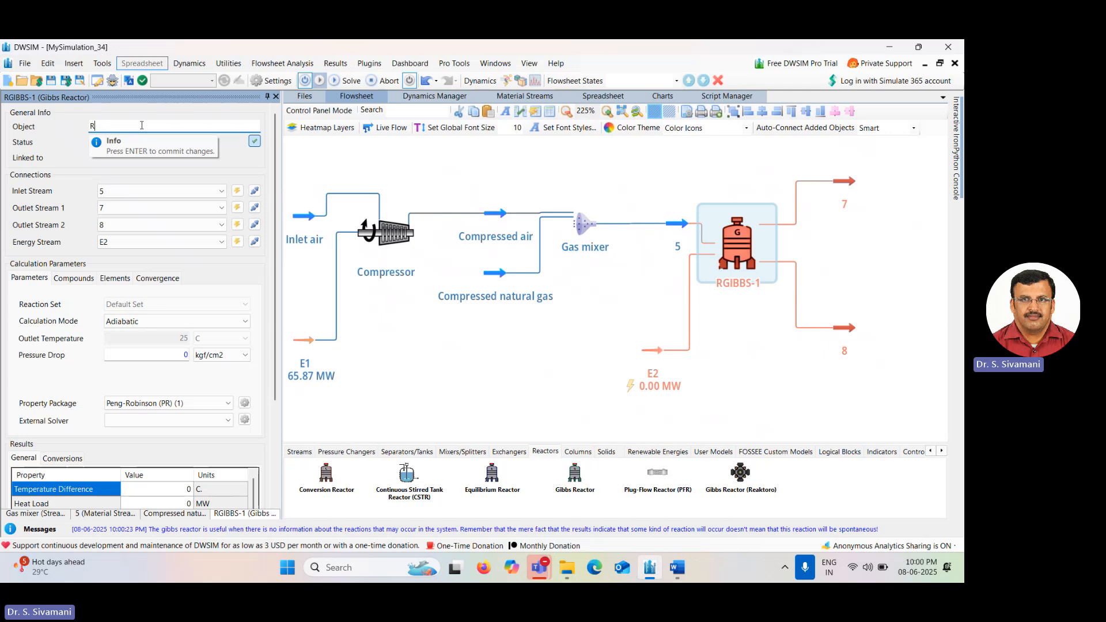
{"action": "key", "text": "BackSpace"}
{"action": "type", "text": "Combustion cham"}
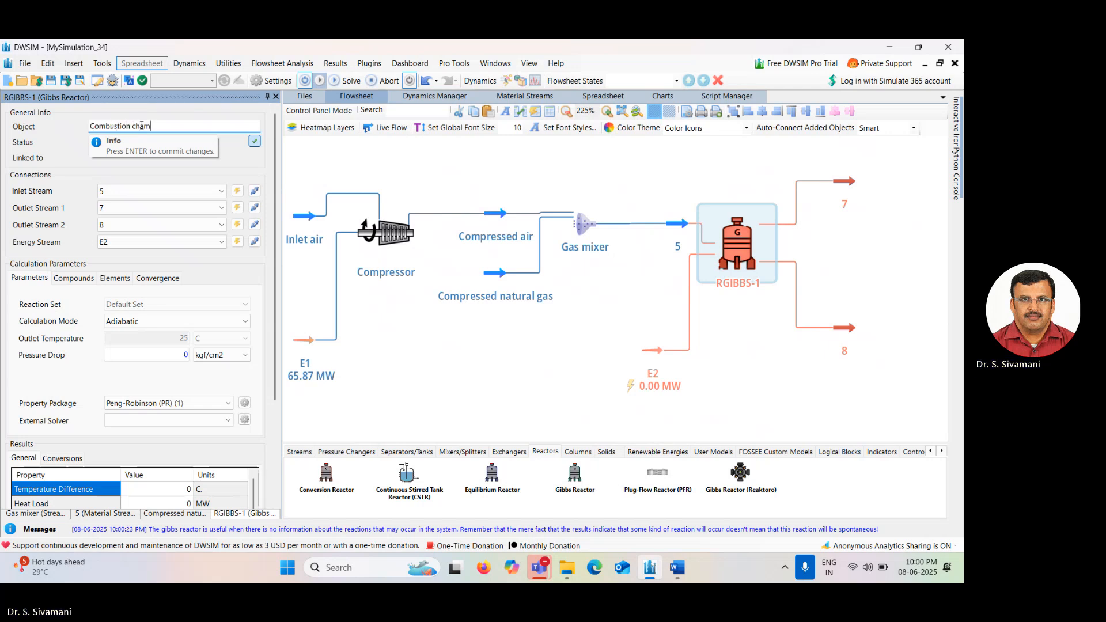
{"action": "type", "text": "ber"}
{"action": "key", "text": "Return"}
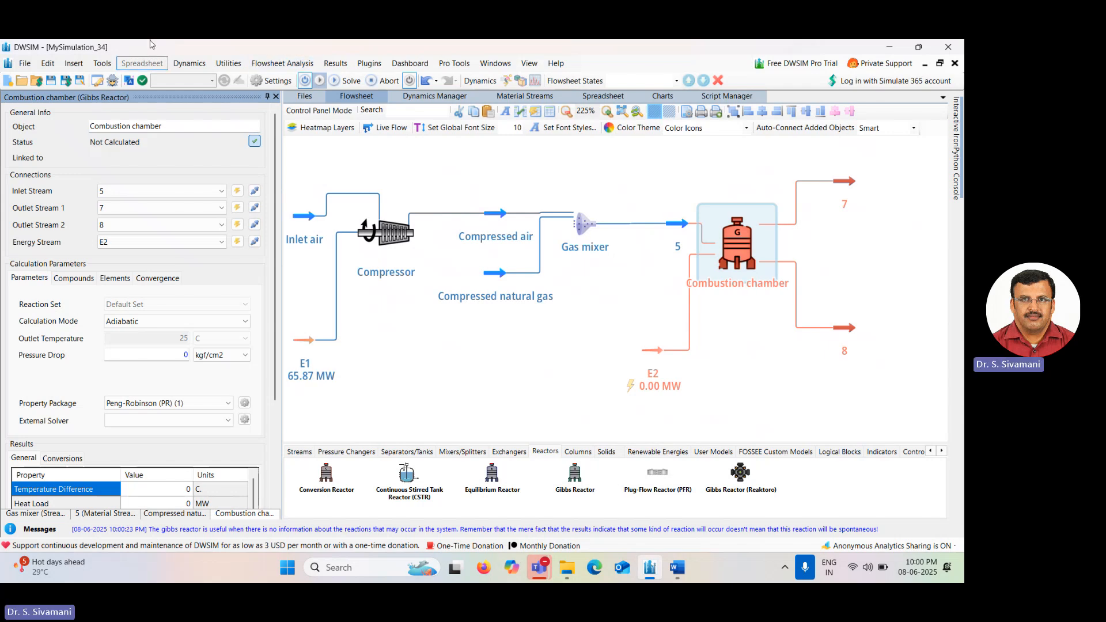
Rename the mixer outlet stream 5 feeding the reactor to "Feed gas".
{"action": "left_click", "coordinate": [675, 225]}
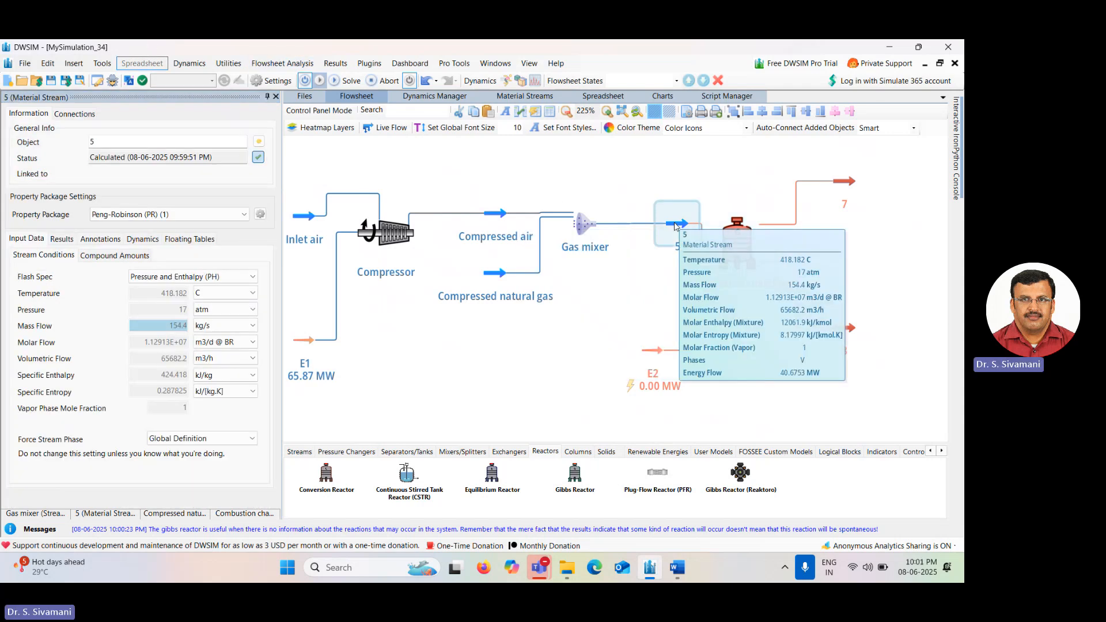
{"action": "left_click", "coordinate": [108, 141]}
{"action": "key", "text": "BackSpace"}
{"action": "type", "text": "Feed gas"}
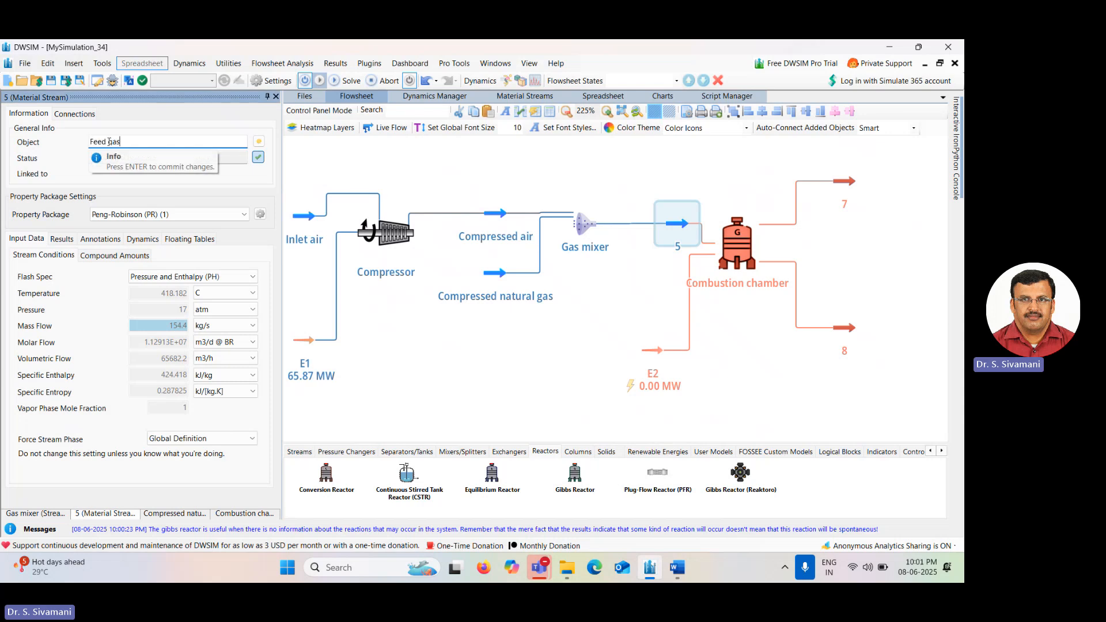
{"action": "key", "text": "Return"}
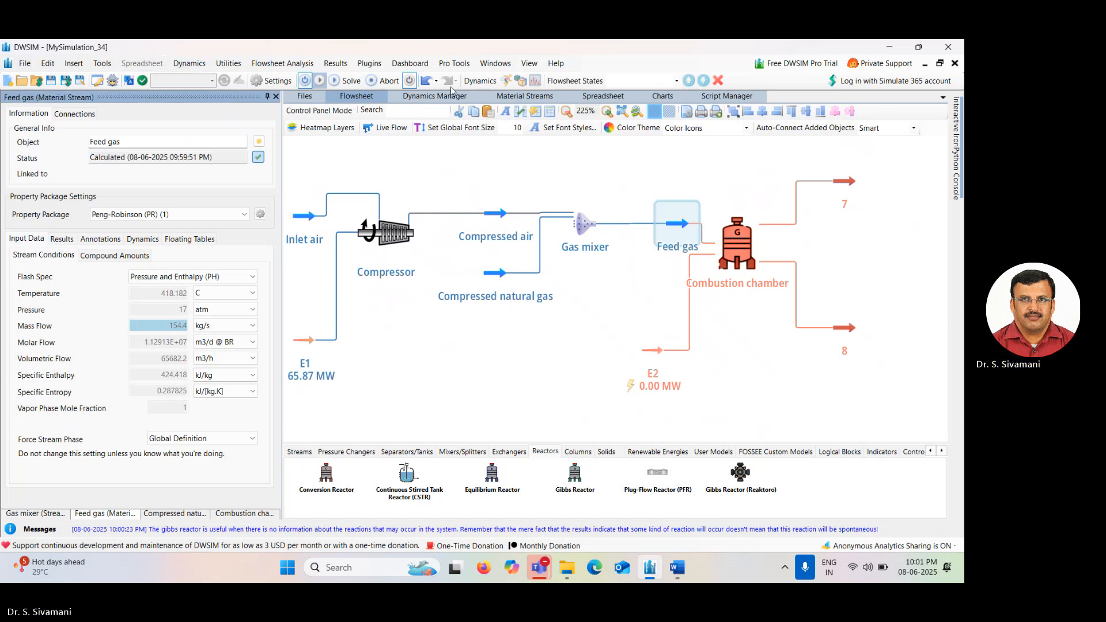
Rename the reactor's upper outlet stream 7 to "Combustion gas".
{"action": "left_click", "coordinate": [842, 187]}
{"action": "left_click", "coordinate": [113, 136]}
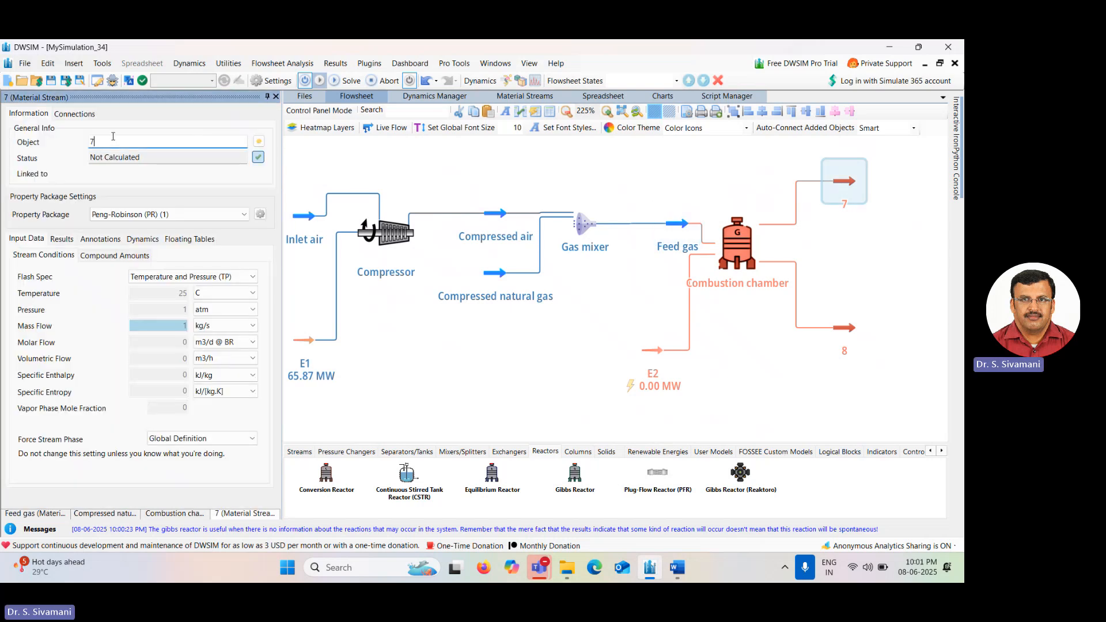
{"action": "key", "text": "BackSpace"}
{"action": "type", "text": "COm"}
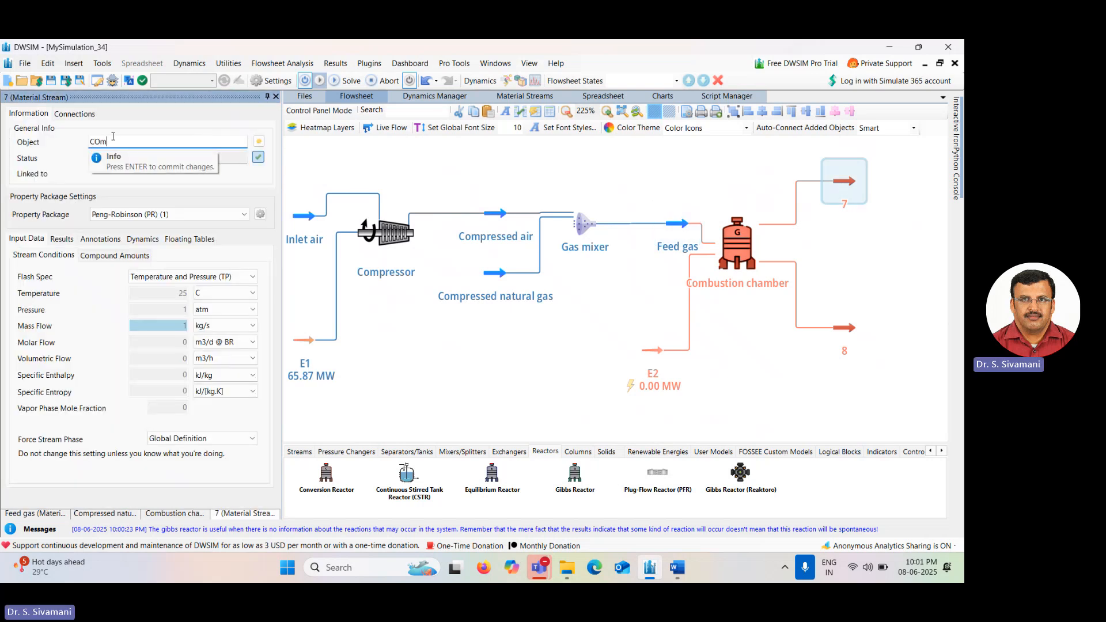
{"action": "type", "text": "bustion gas"}
{"action": "key", "text": "Right"}
{"action": "key", "text": "shift+Right"}
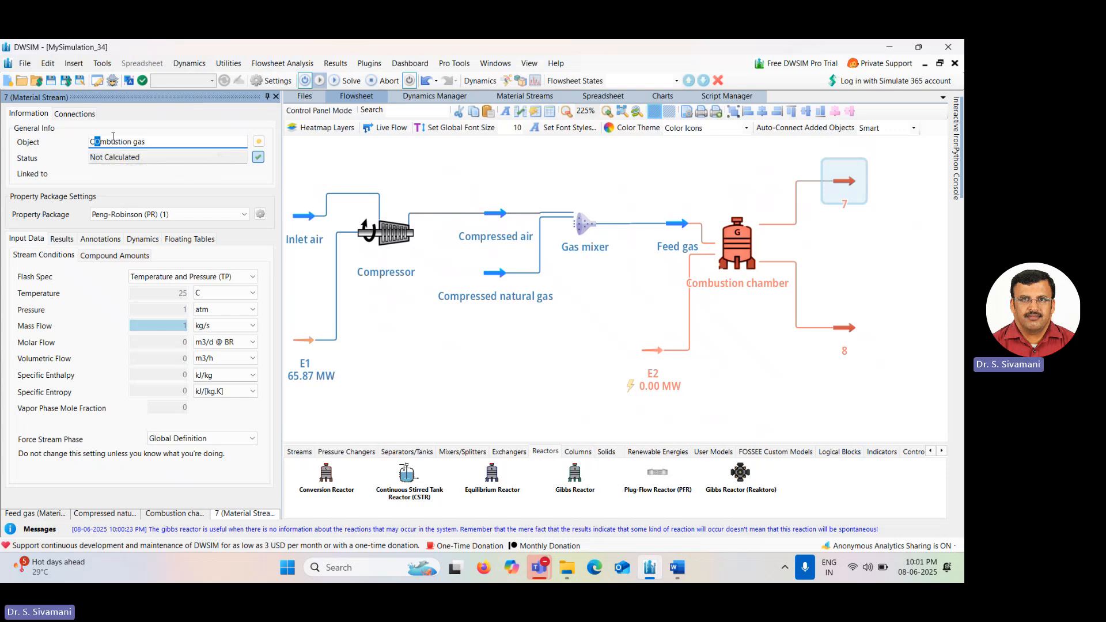
{"action": "type", "text": "o"}
{"action": "key", "text": "Return"}
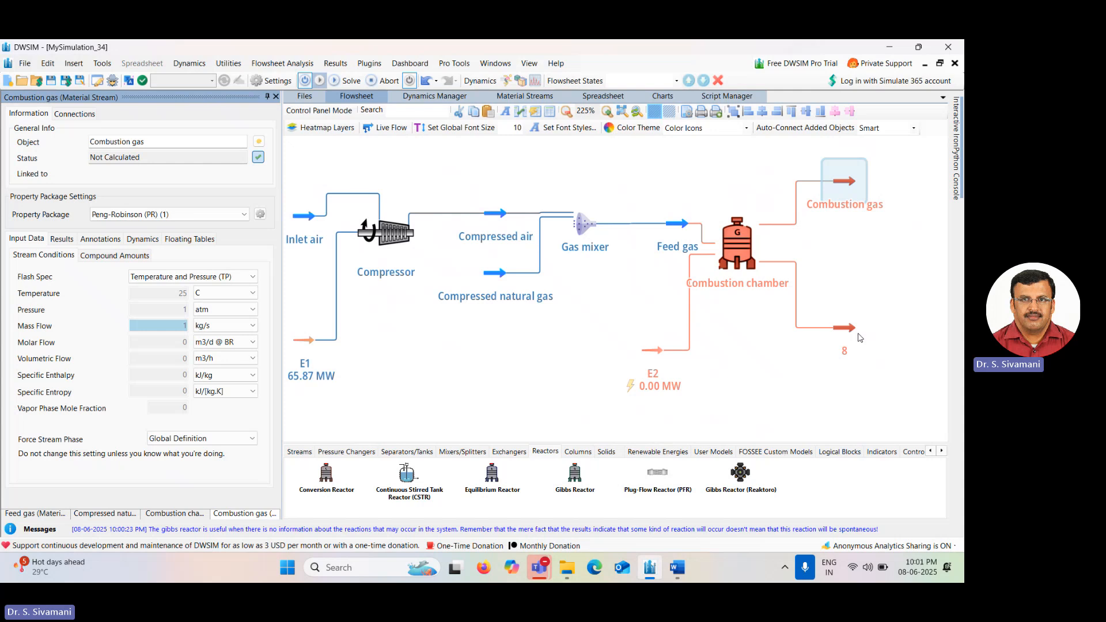
Rename the reactor's lower outlet stream 8 to "Liquid (Dummy)".
{"action": "left_click", "coordinate": [851, 330]}
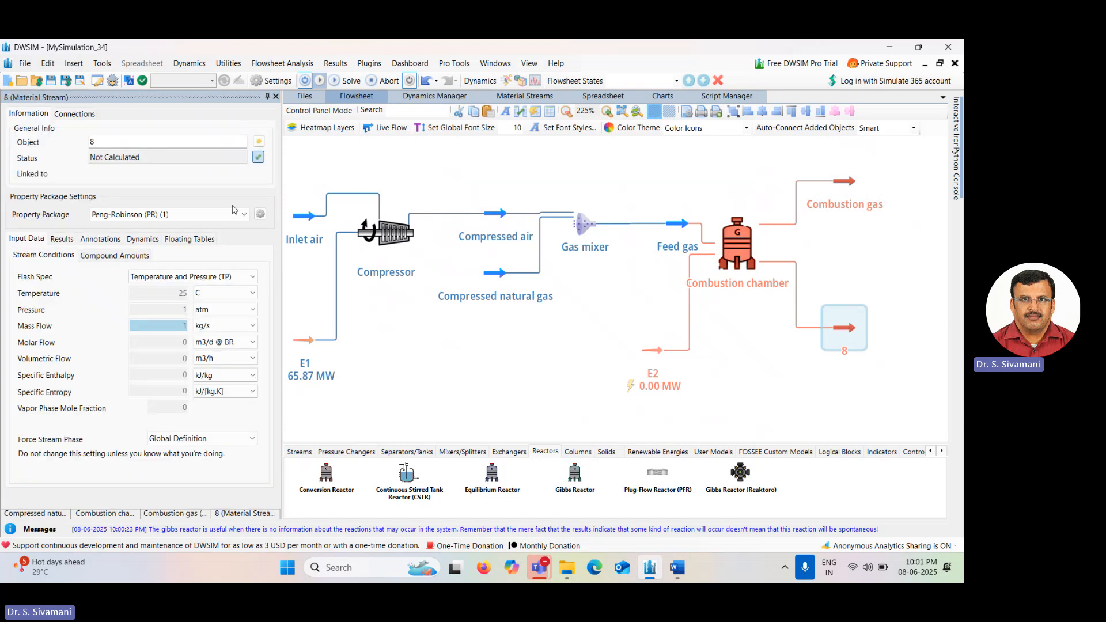
{"action": "left_click", "coordinate": [137, 144]}
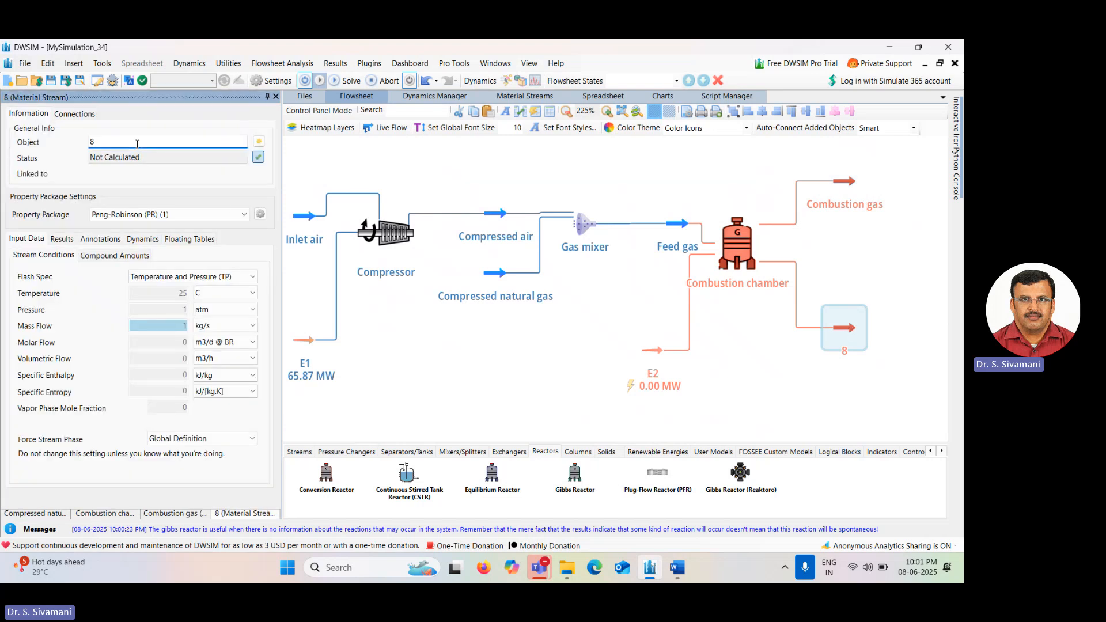
{"action": "key", "text": "BackSpace"}
{"action": "type", "text": "Liquid"}
{"action": "type", "text": "(Dummy"}
{"action": "key", "text": "Return"}
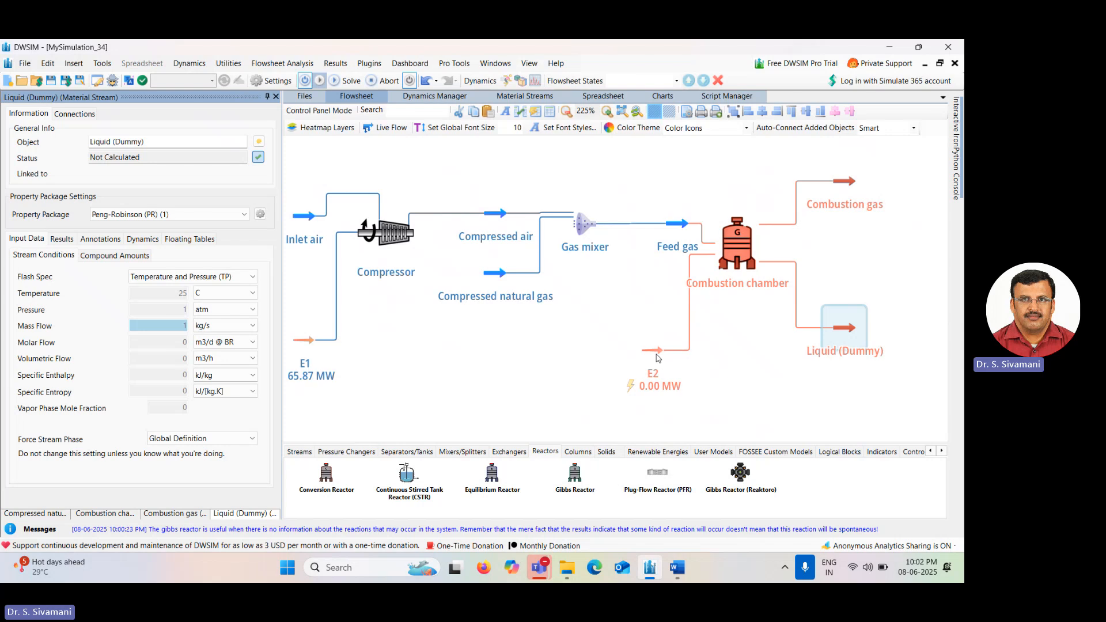
Nudge the E2 energy stream up slightly and set the combustion chamber to Define Outlet Temperature at 1250 C.
{"action": "left_click_drag", "start_coordinate": [656, 353], "coordinate": [657, 348]}
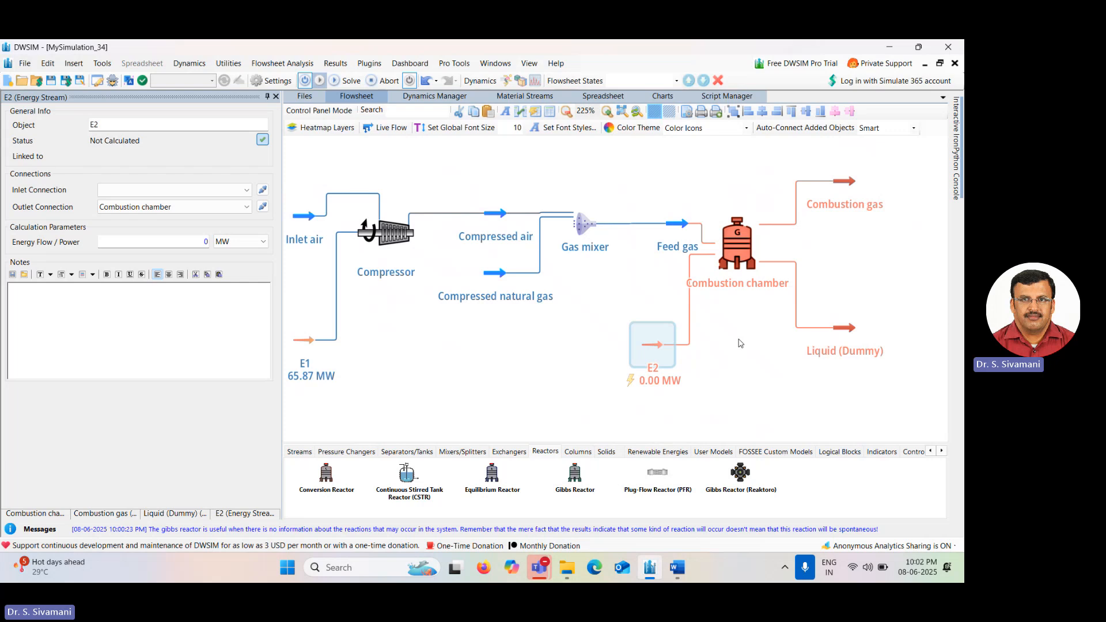
{"action": "left_click", "coordinate": [739, 252]}
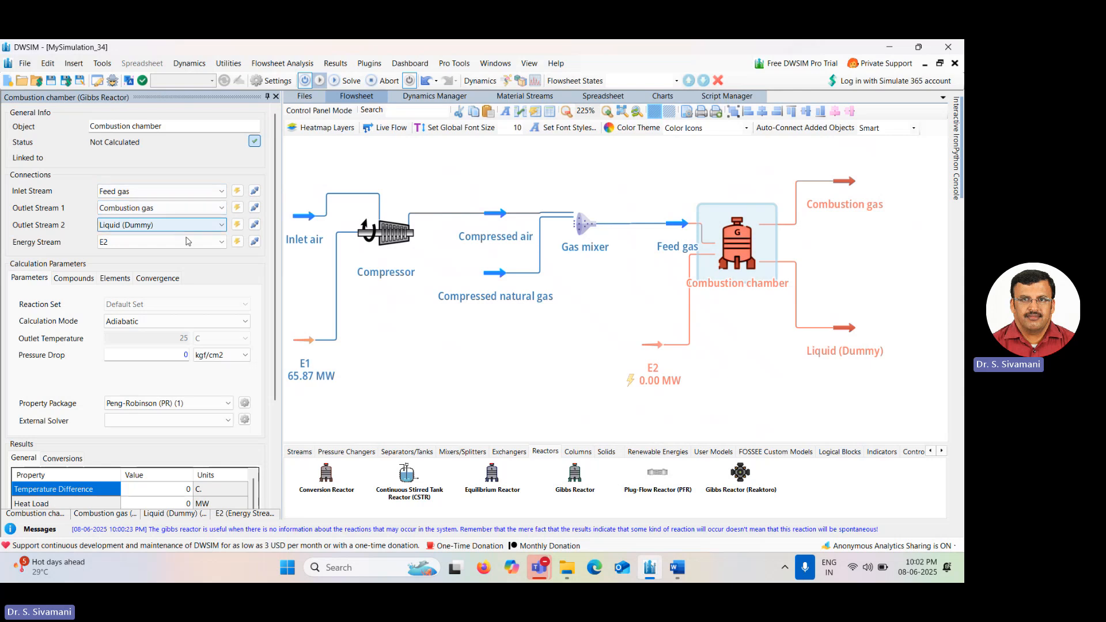
{"action": "left_click", "coordinate": [224, 324]}
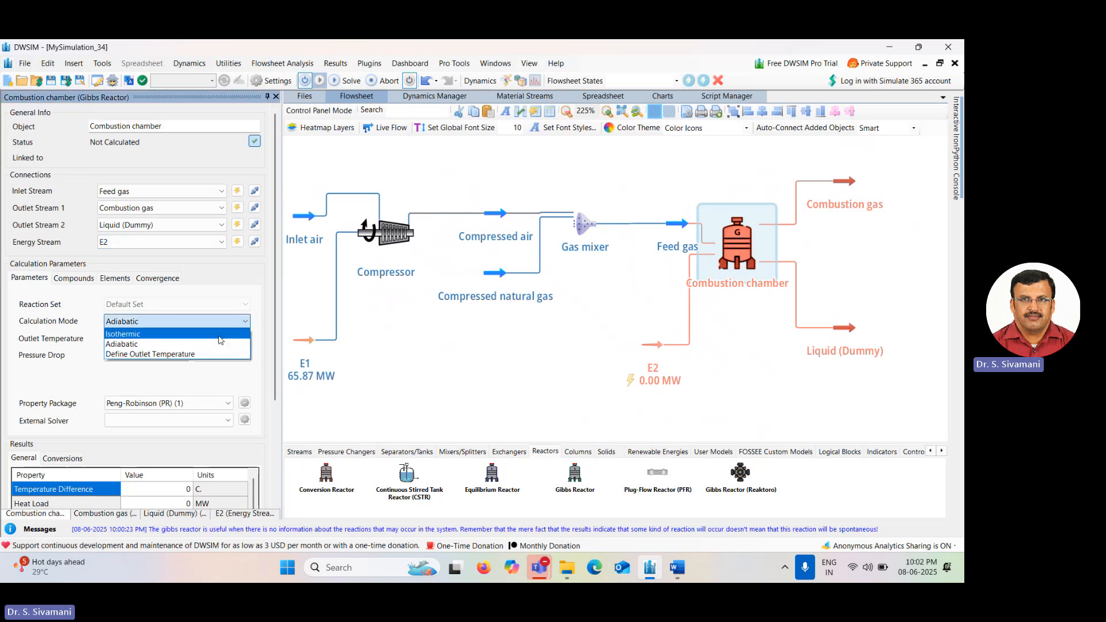
{"action": "left_click", "coordinate": [217, 355]}
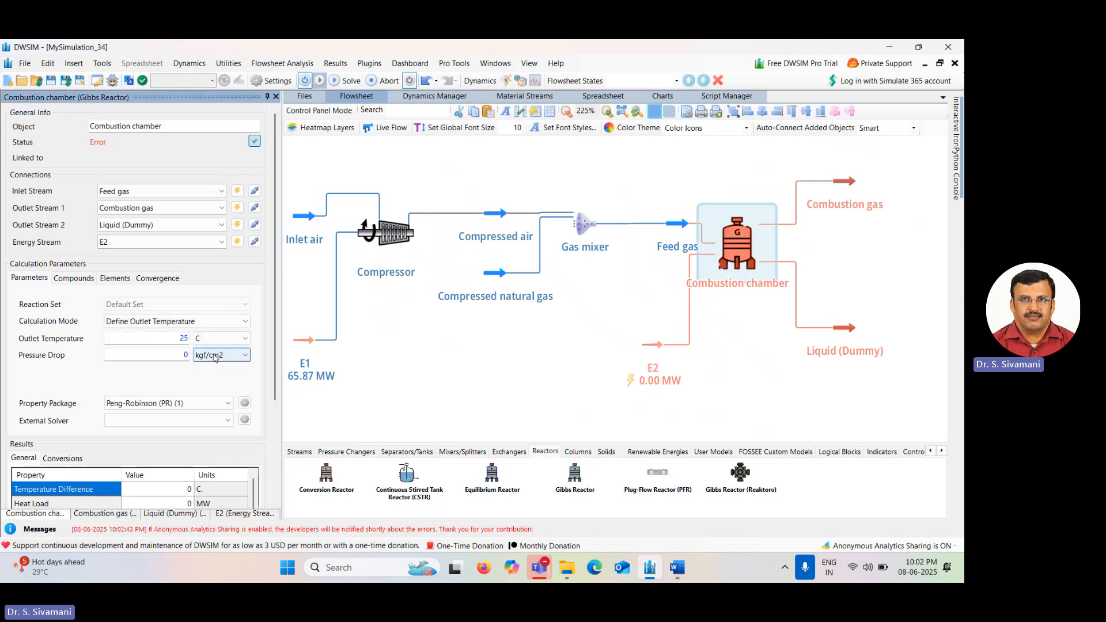
{"action": "left_click", "coordinate": [173, 340]}
{"action": "left_click_drag", "start_coordinate": [173, 340], "coordinate": [218, 340]}
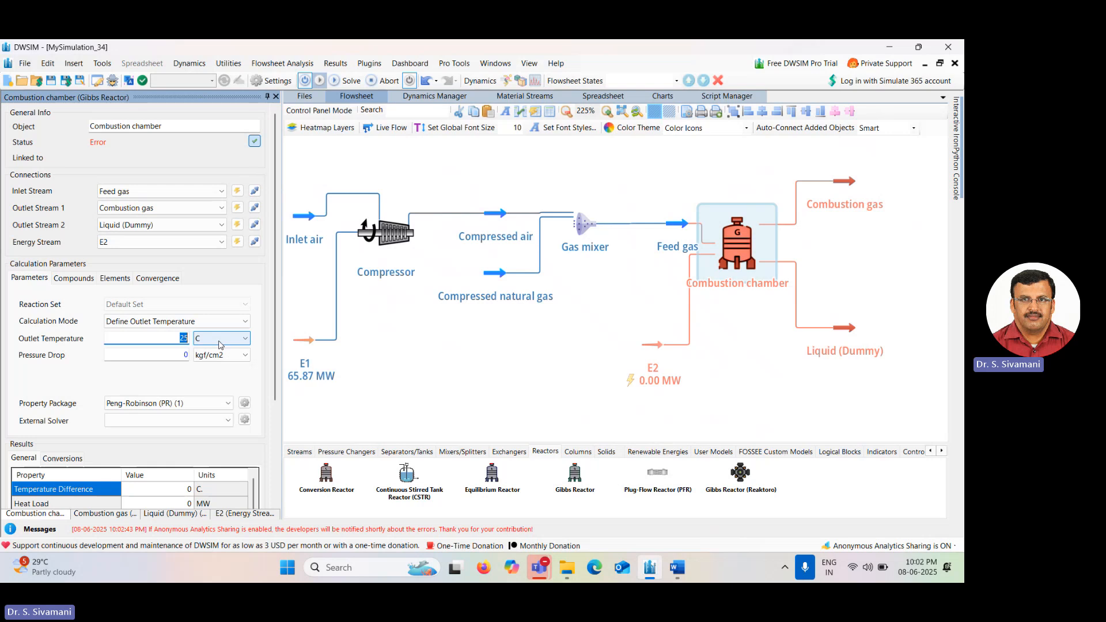
{"action": "type", "text": "1250"}
{"action": "key", "text": "Return"}
Select all five compounds for the combustion chamber's equilibrium and review its element matrix and convergence settings.
{"action": "left_click", "coordinate": [69, 281]}
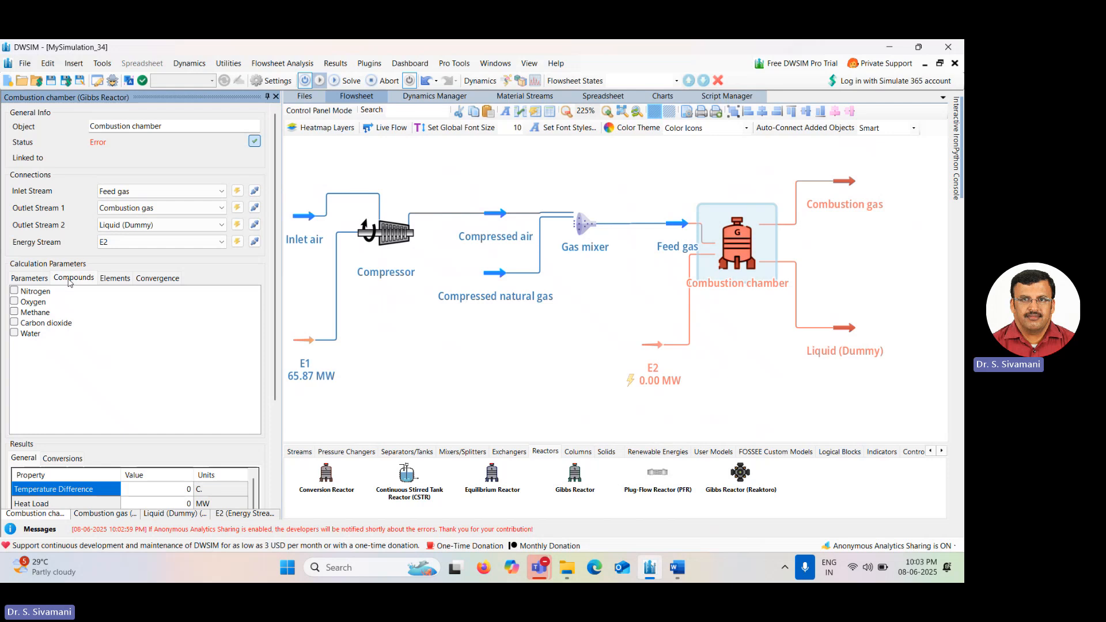
{"action": "left_click", "coordinate": [14, 290]}
{"action": "left_click", "coordinate": [14, 301]}
{"action": "left_click", "coordinate": [14, 312]}
{"action": "left_click", "coordinate": [14, 323]}
{"action": "left_click", "coordinate": [14, 333]}
{"action": "left_click", "coordinate": [118, 279]}
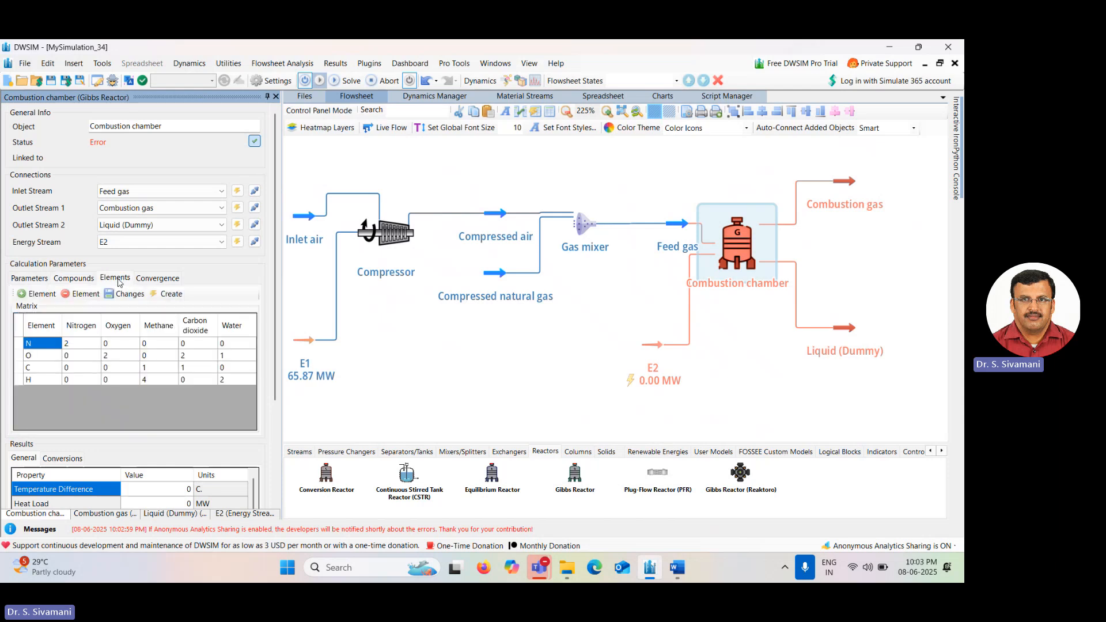
{"action": "left_click", "coordinate": [159, 279]}
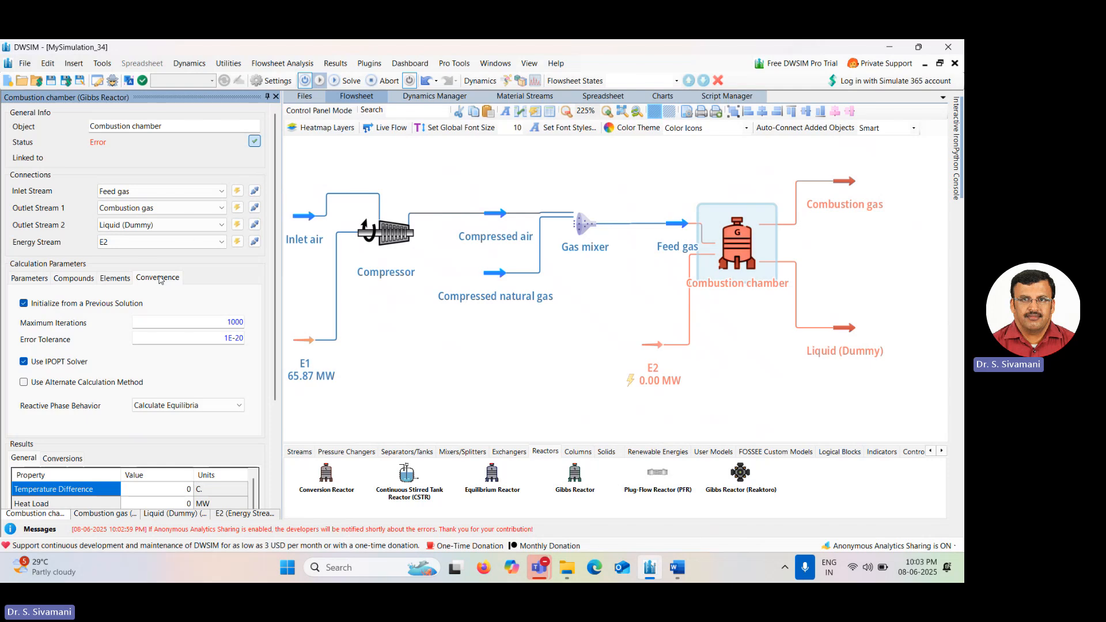
Switch the combustion chamber's calculation mode to Adiabatic and solve the flowsheet.
{"action": "left_click", "coordinate": [30, 278]}
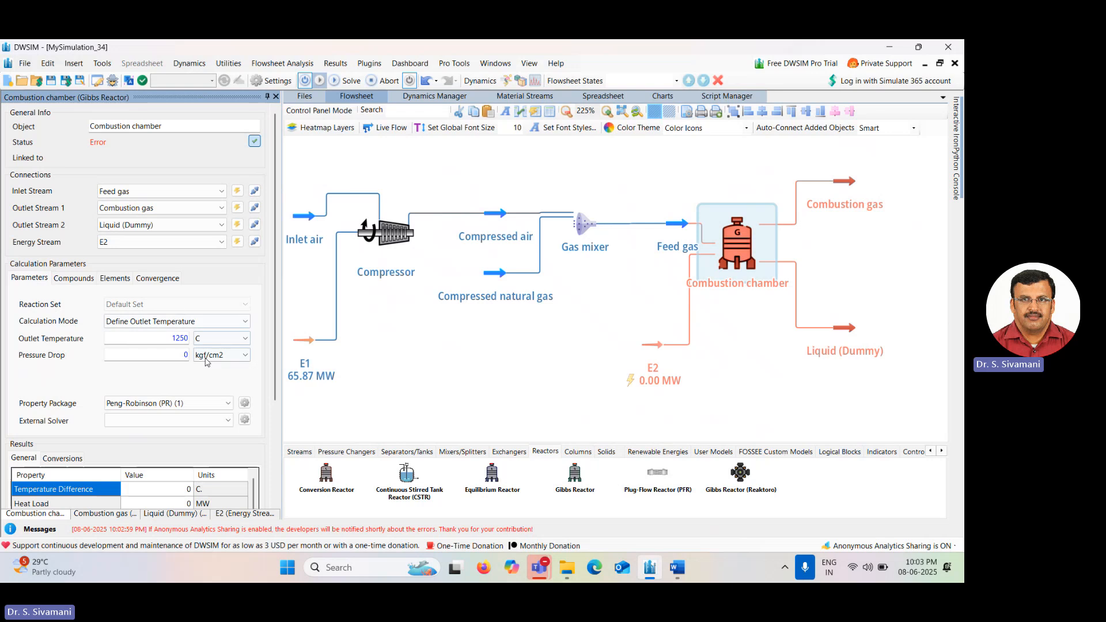
{"action": "left_click", "coordinate": [206, 325]}
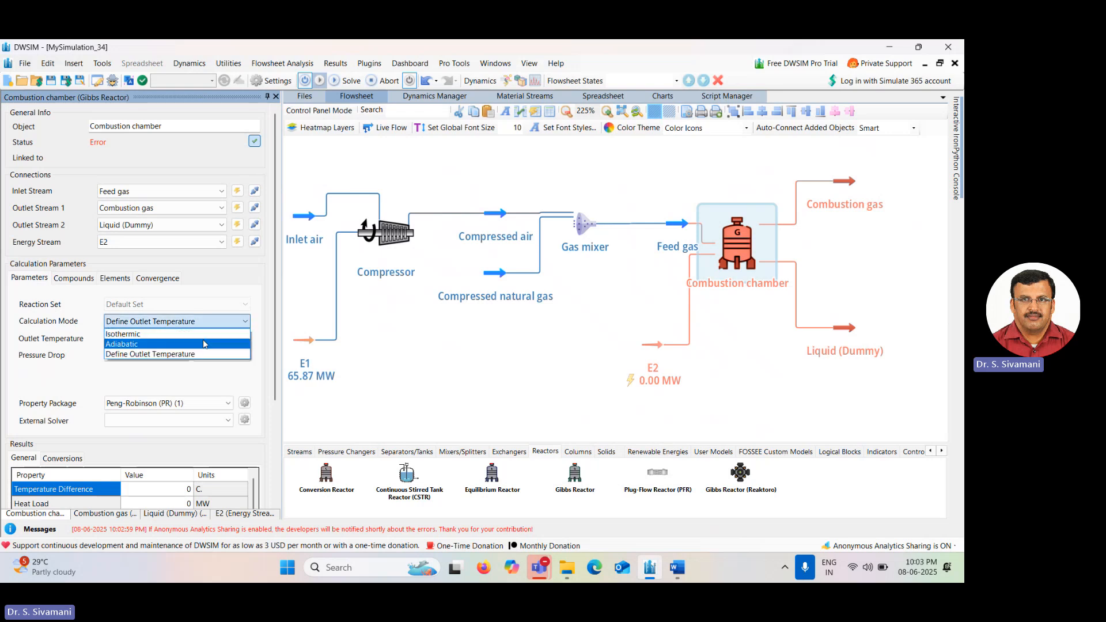
{"action": "left_click", "coordinate": [203, 344]}
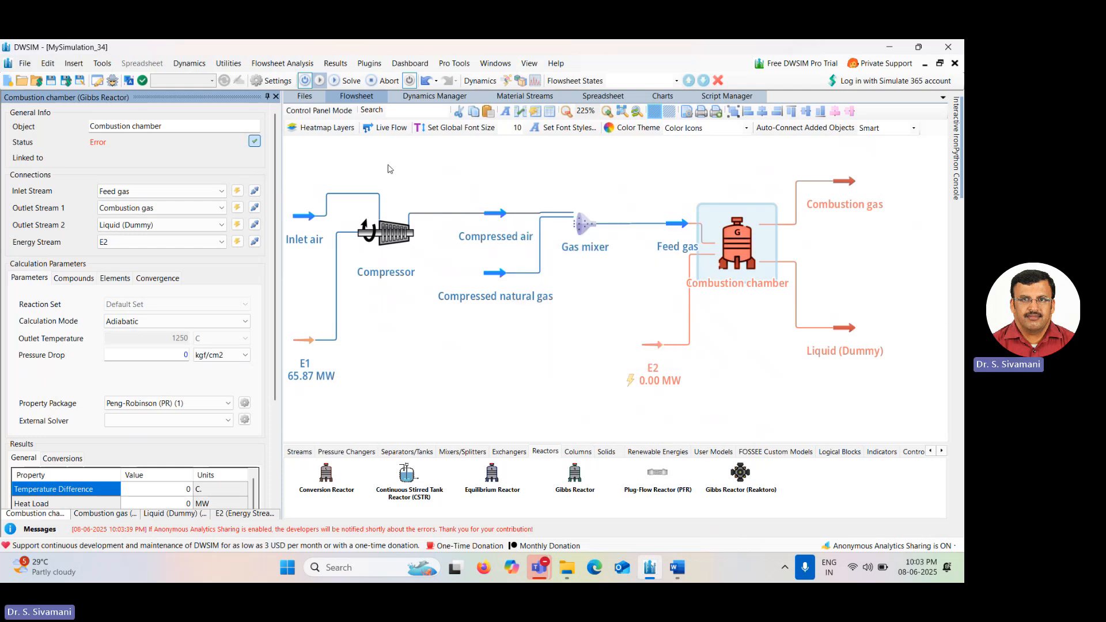
{"action": "left_click", "coordinate": [345, 83]}
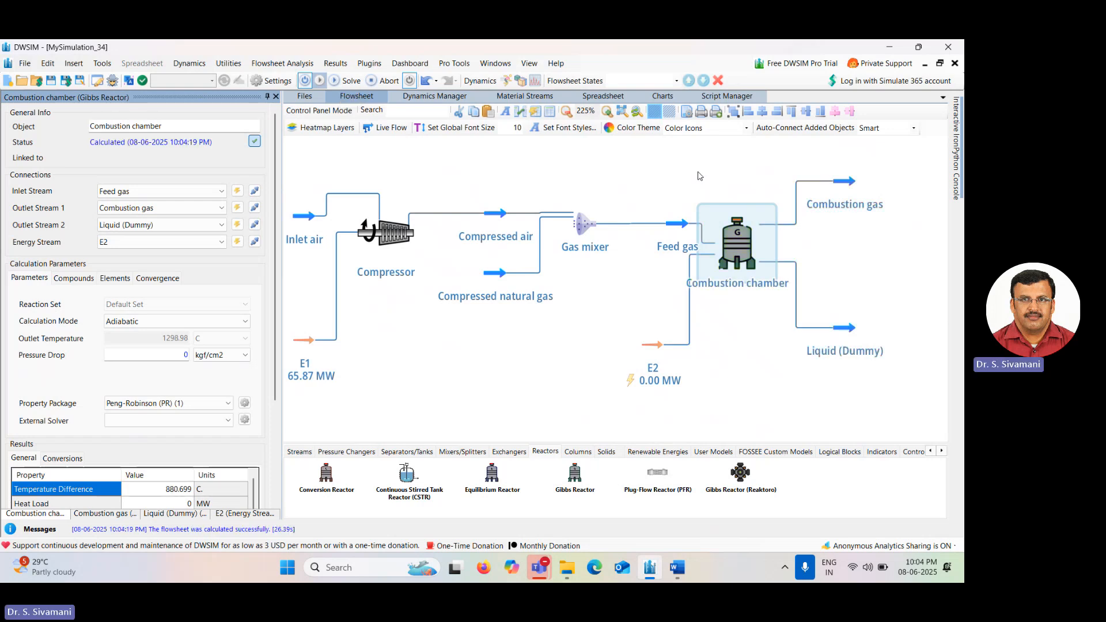
Inspect the Combustion gas stream's conditions, the inlet air properties, and the combustion gas compound amounts.
{"action": "mouse_move", "coordinate": [746, 256]}
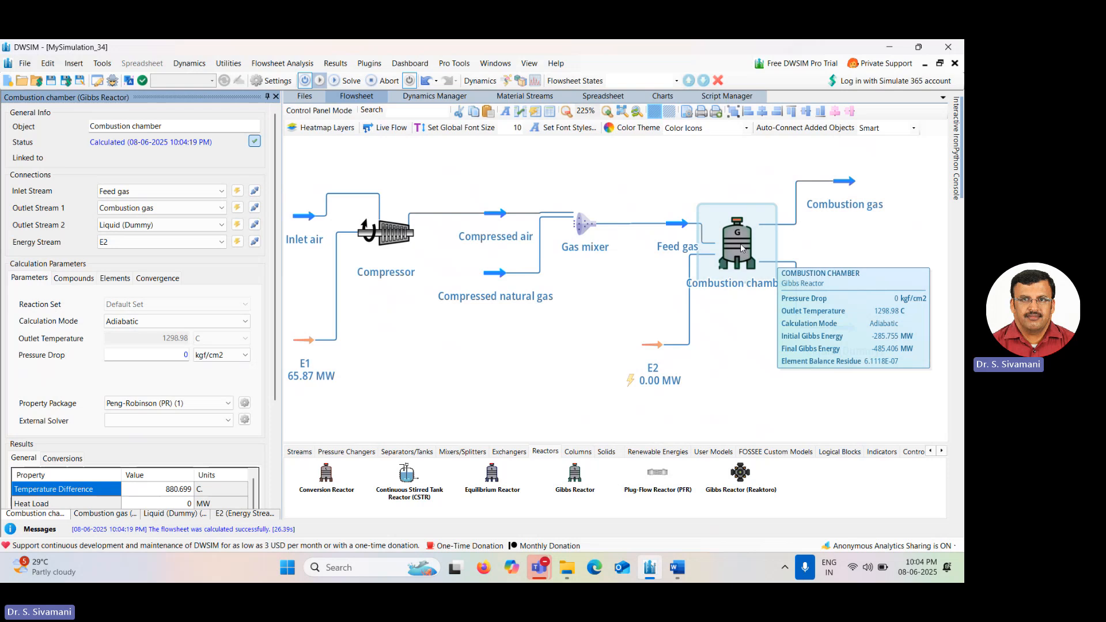
{"action": "left_click", "coordinate": [846, 183]}
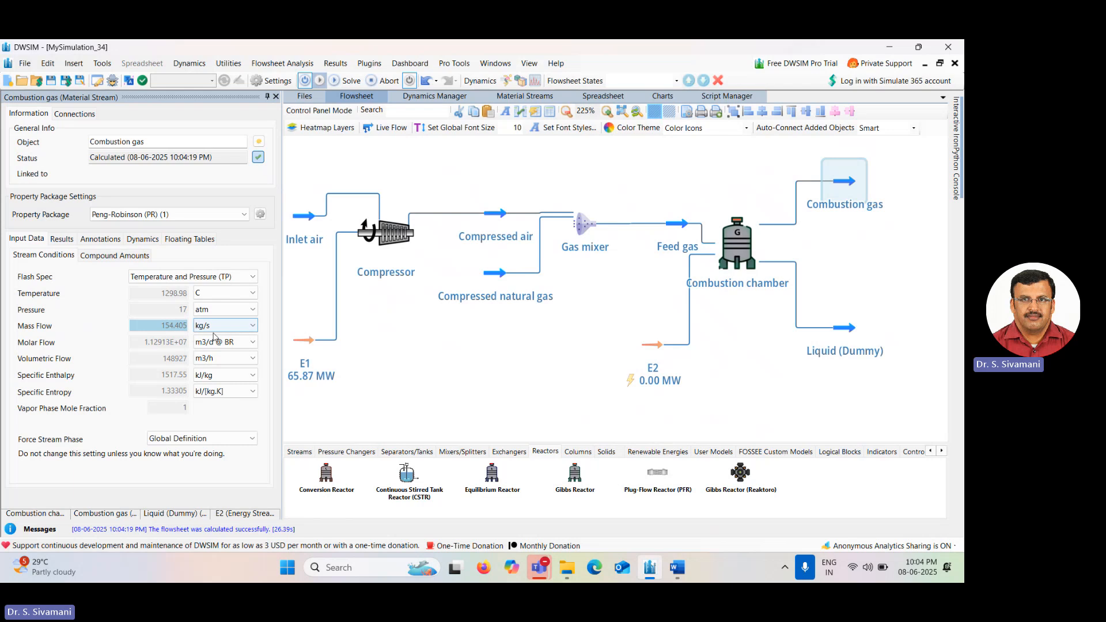
{"action": "mouse_move", "coordinate": [172, 294]}
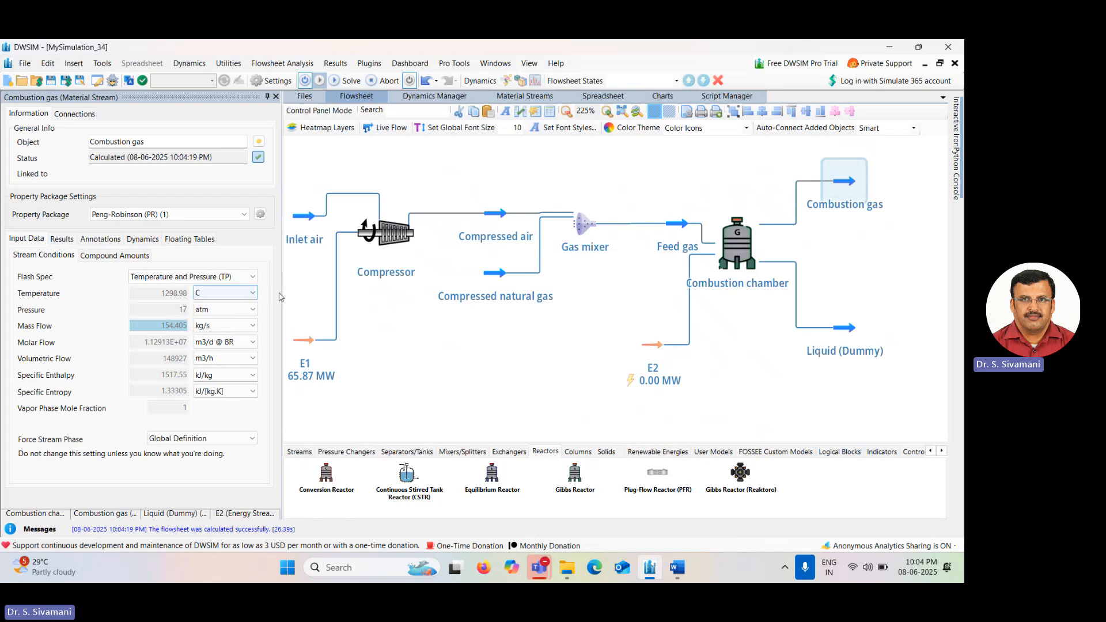
{"action": "mouse_move", "coordinate": [754, 246]}
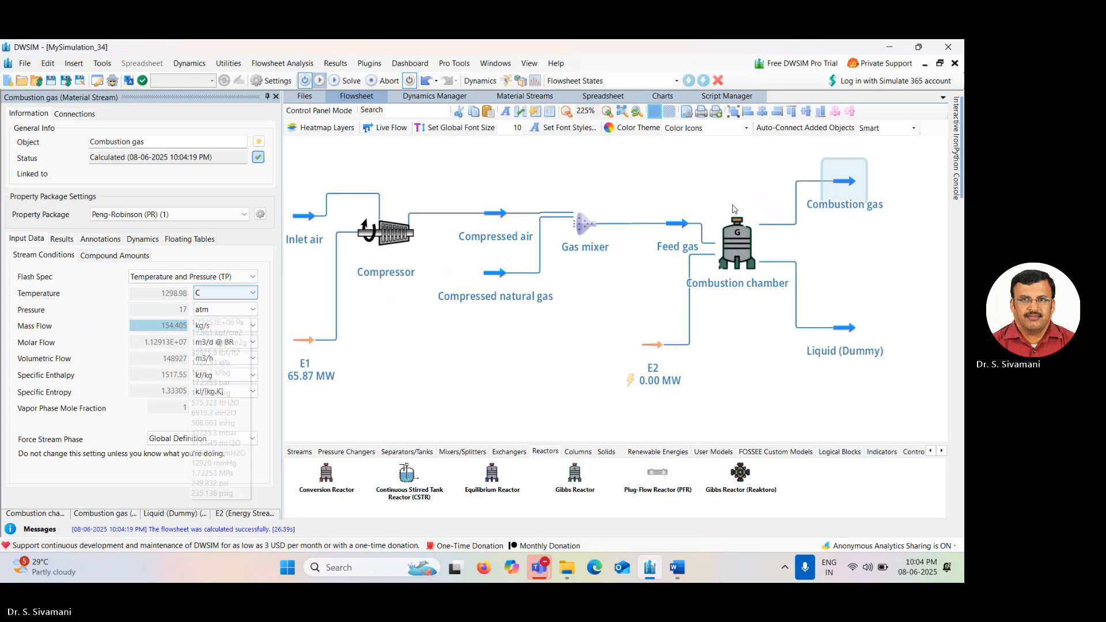
{"action": "mouse_move", "coordinate": [183, 316]}
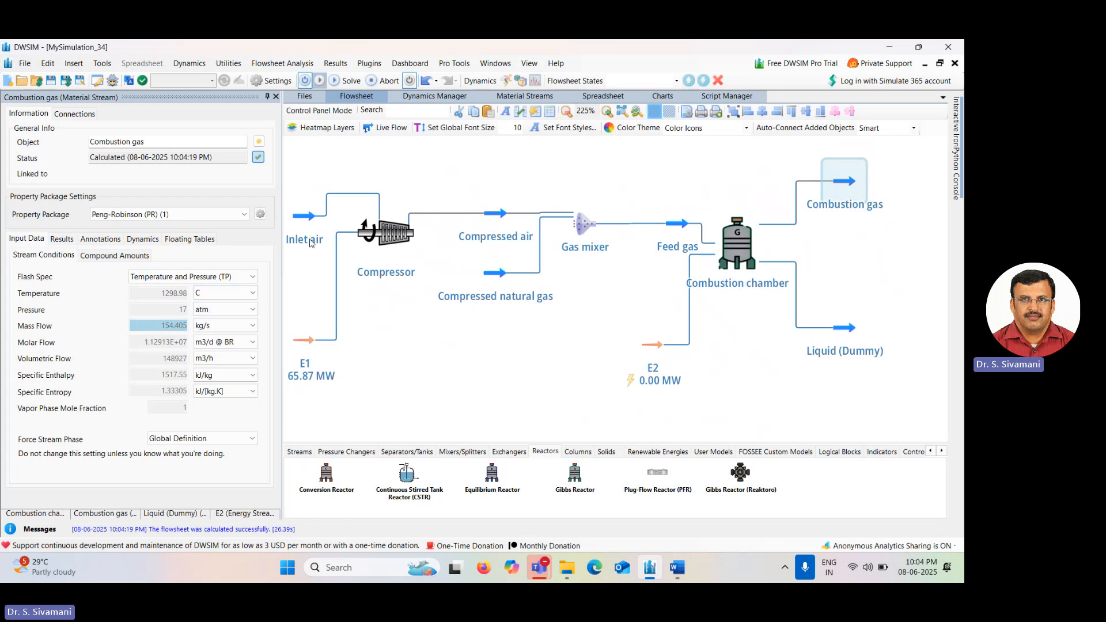
{"action": "mouse_move", "coordinate": [309, 229]}
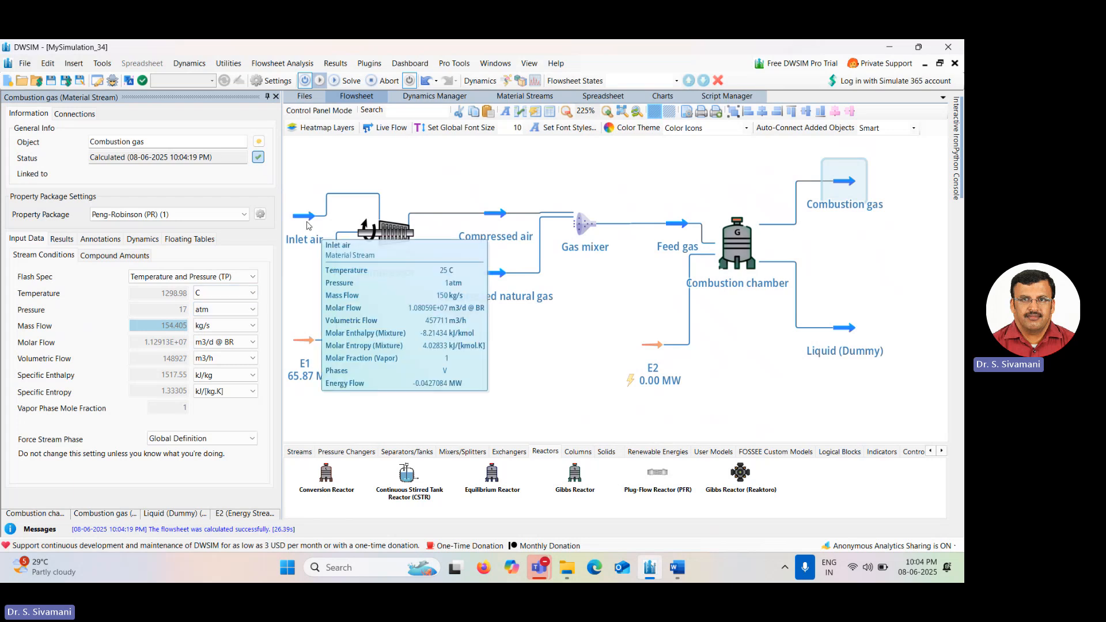
{"action": "mouse_move", "coordinate": [502, 278]}
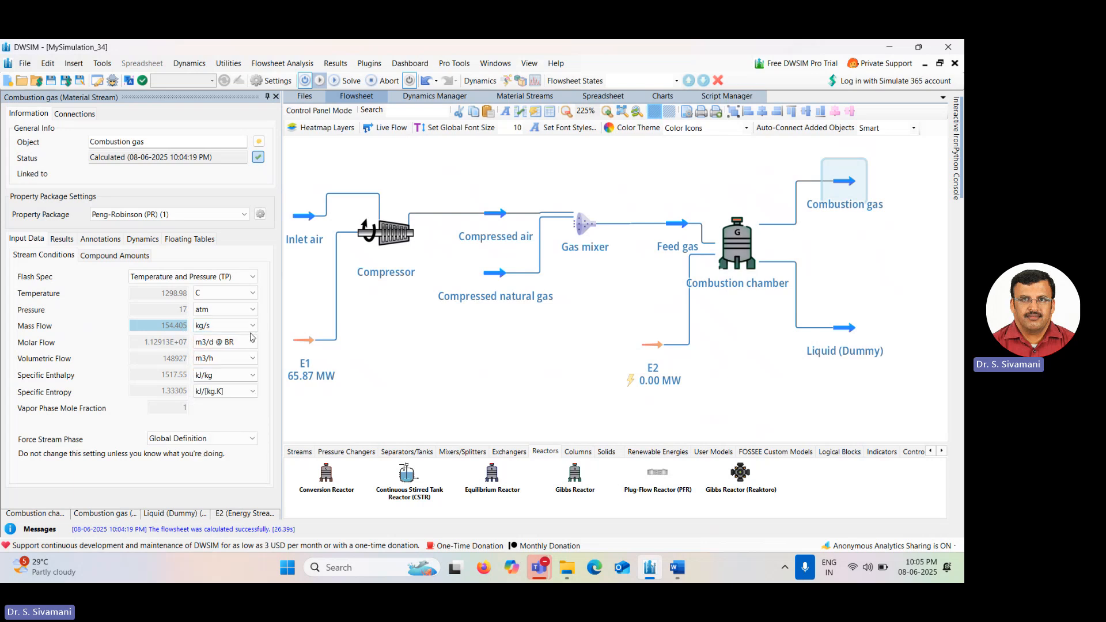
{"action": "left_click", "coordinate": [100, 257]}
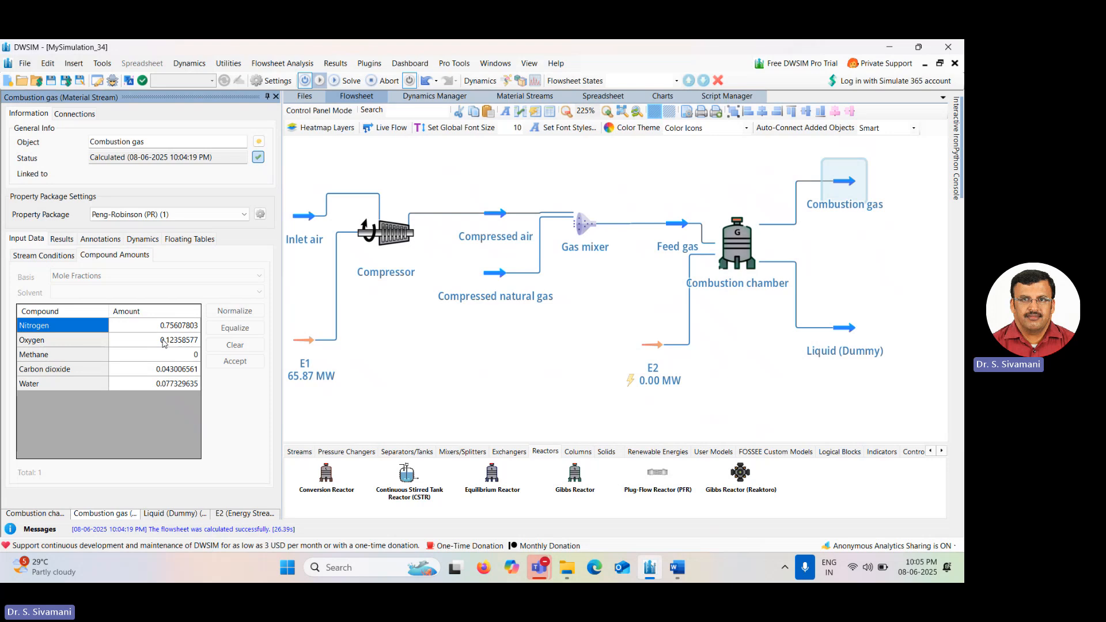
Set the Inlet air stream's mass flow to 160 kg/s.
{"action": "left_click", "coordinate": [498, 275]}
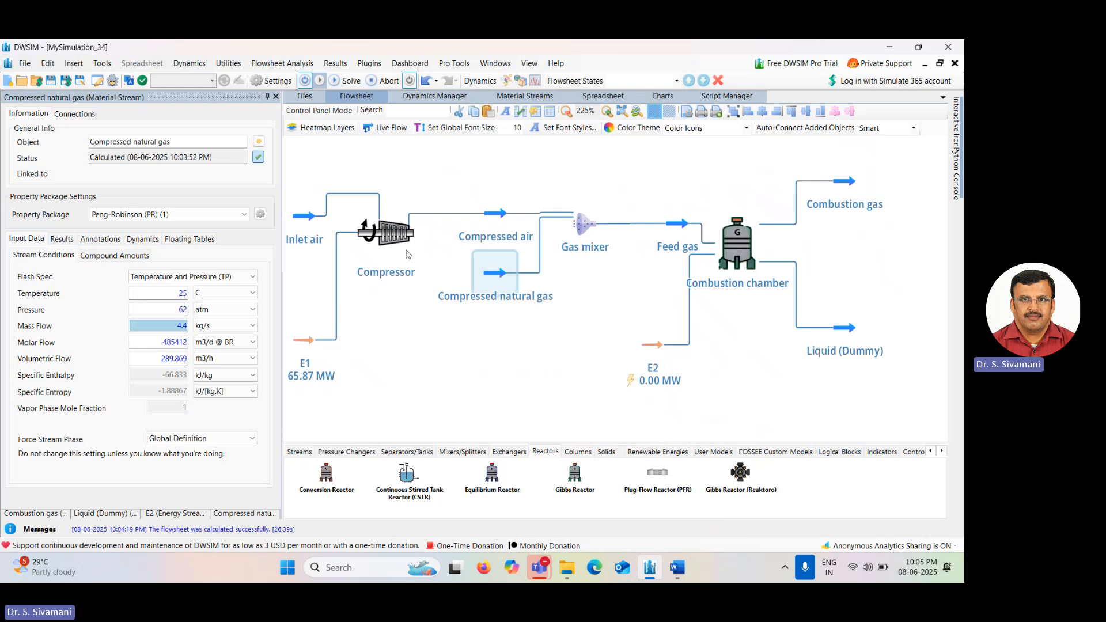
{"action": "left_click", "coordinate": [305, 218]}
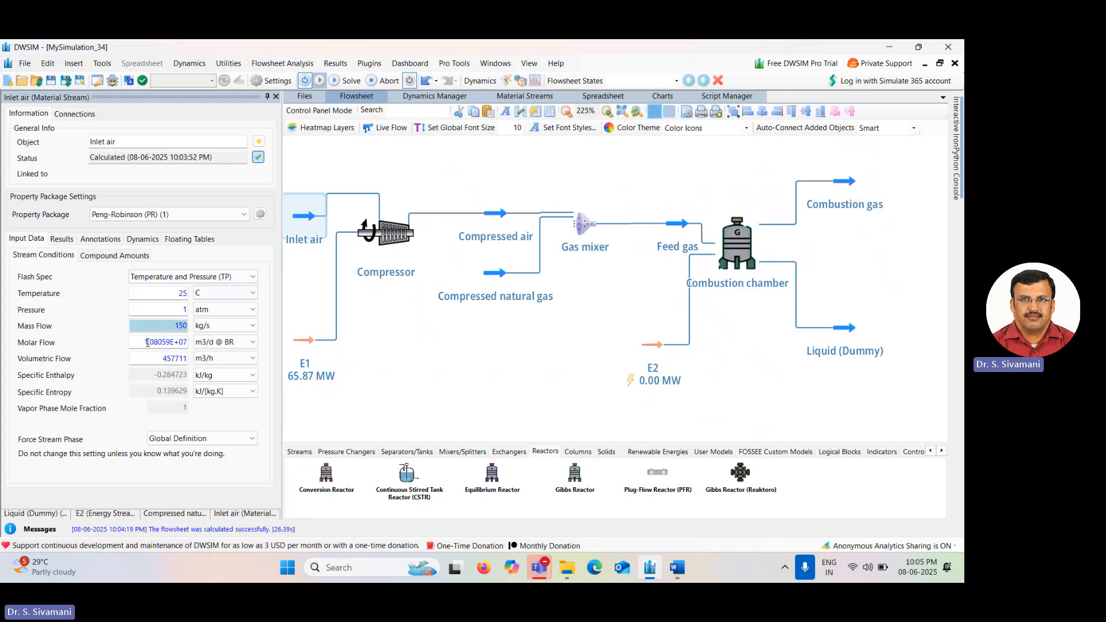
{"action": "left_click", "coordinate": [172, 324]}
{"action": "left_click_drag", "start_coordinate": [172, 324], "coordinate": [199, 327]}
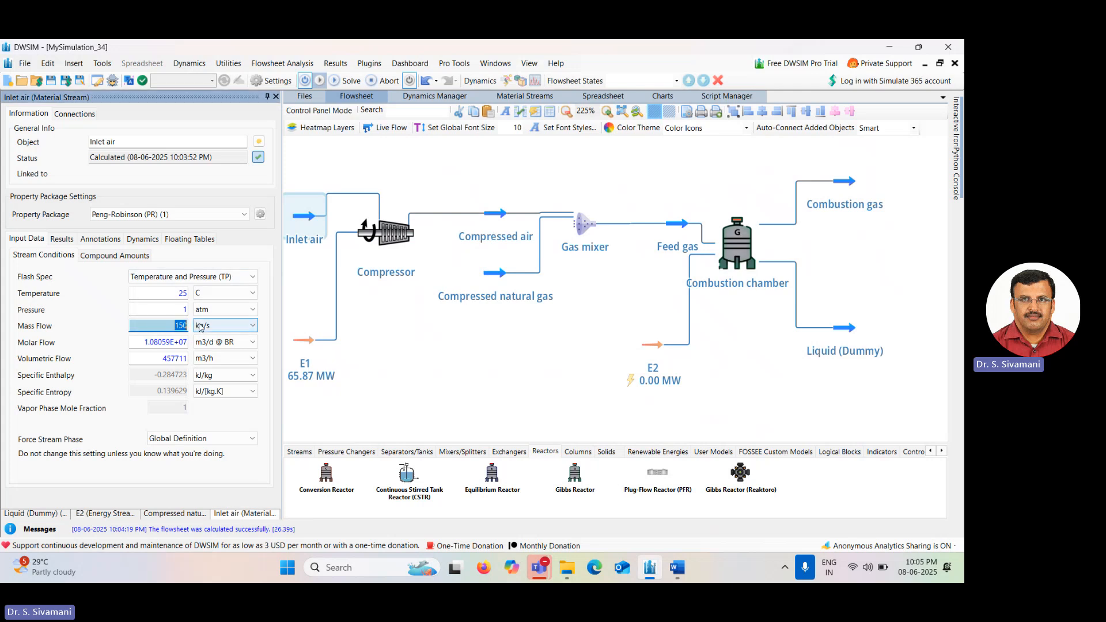
{"action": "type", "text": "160"}
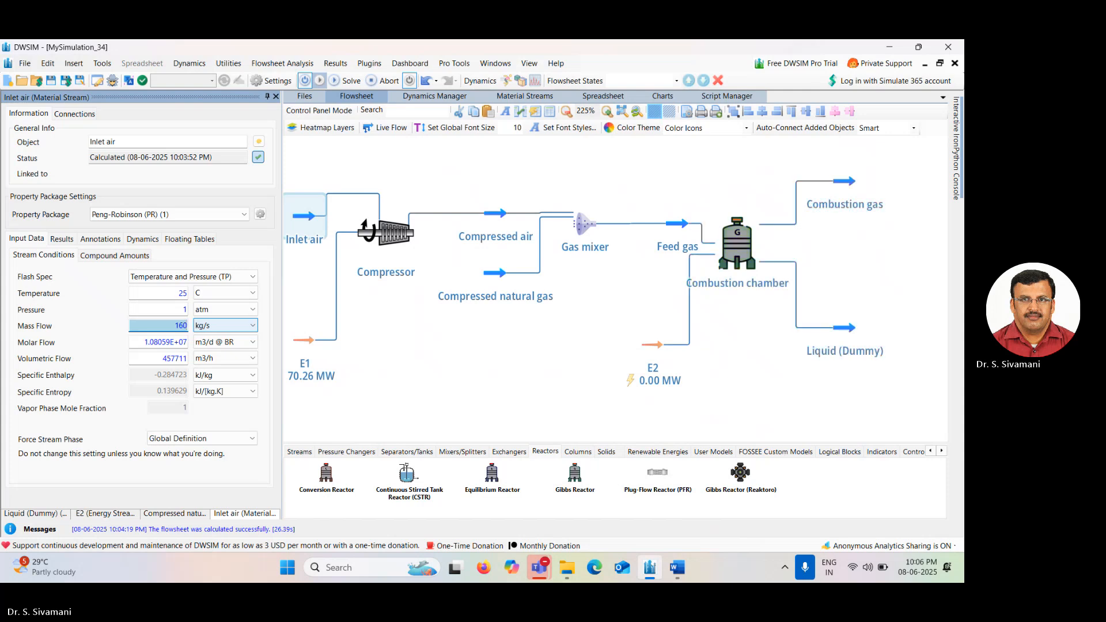
Check the Combustion gas stream's conditions and compound amounts.
{"action": "left_click", "coordinate": [842, 183]}
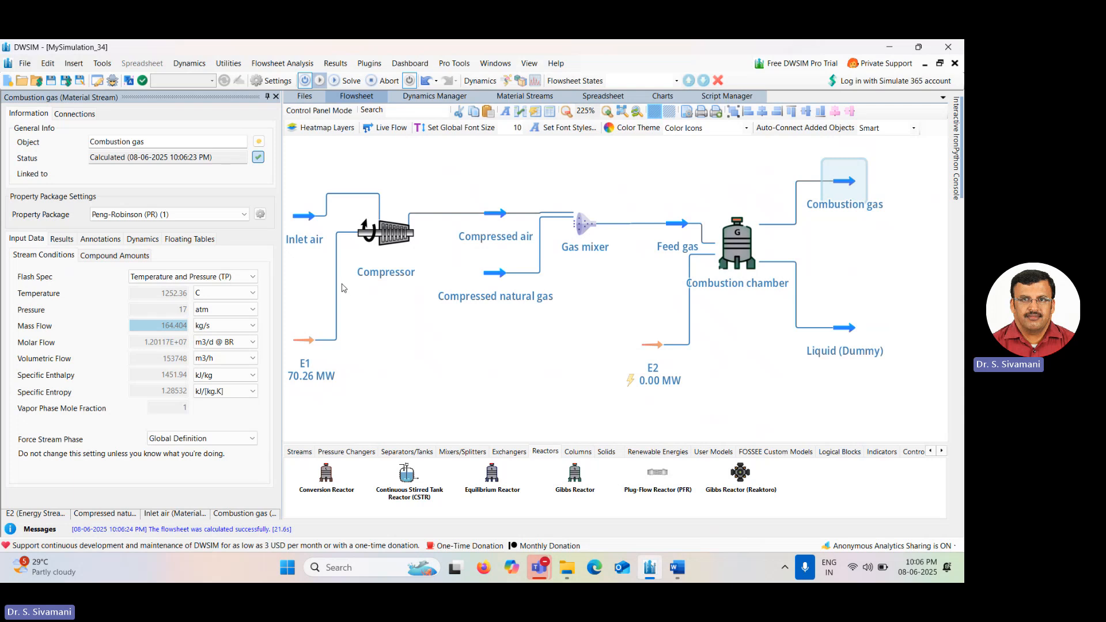
{"action": "left_click", "coordinate": [139, 258]}
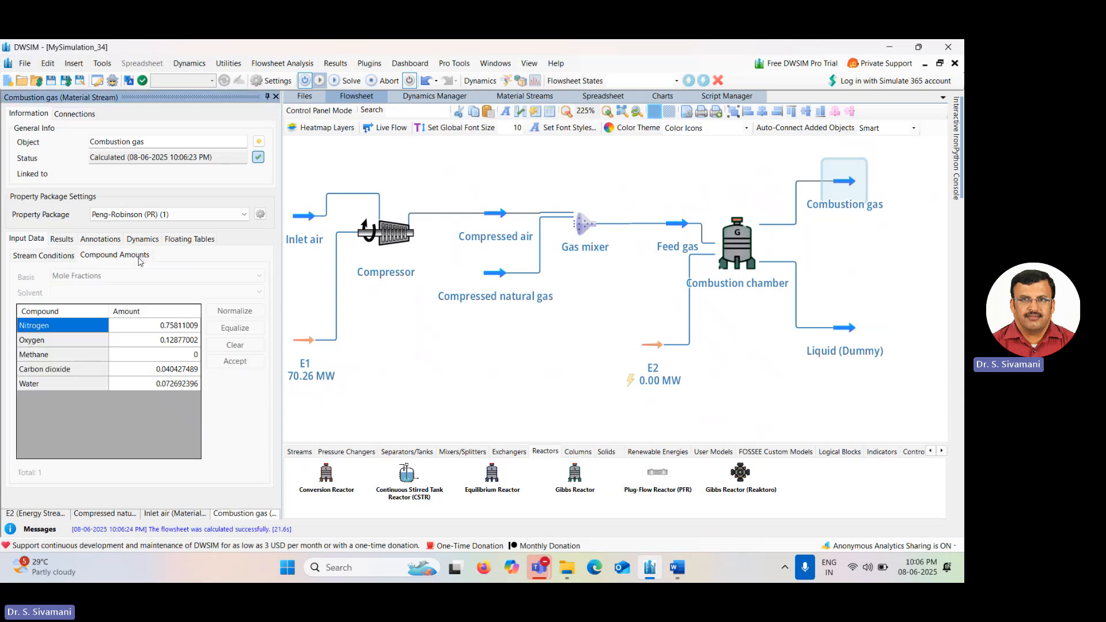
Set the Inlet air stream's mass flow to 165 kg/s.
{"action": "left_click", "coordinate": [301, 218]}
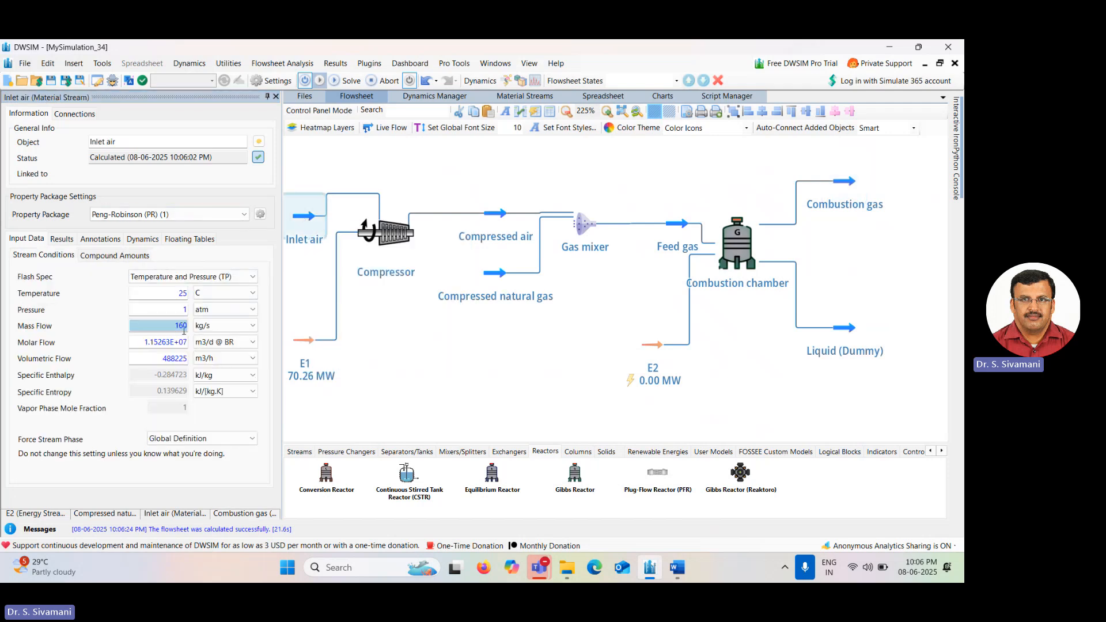
{"action": "type", "text": "1"}
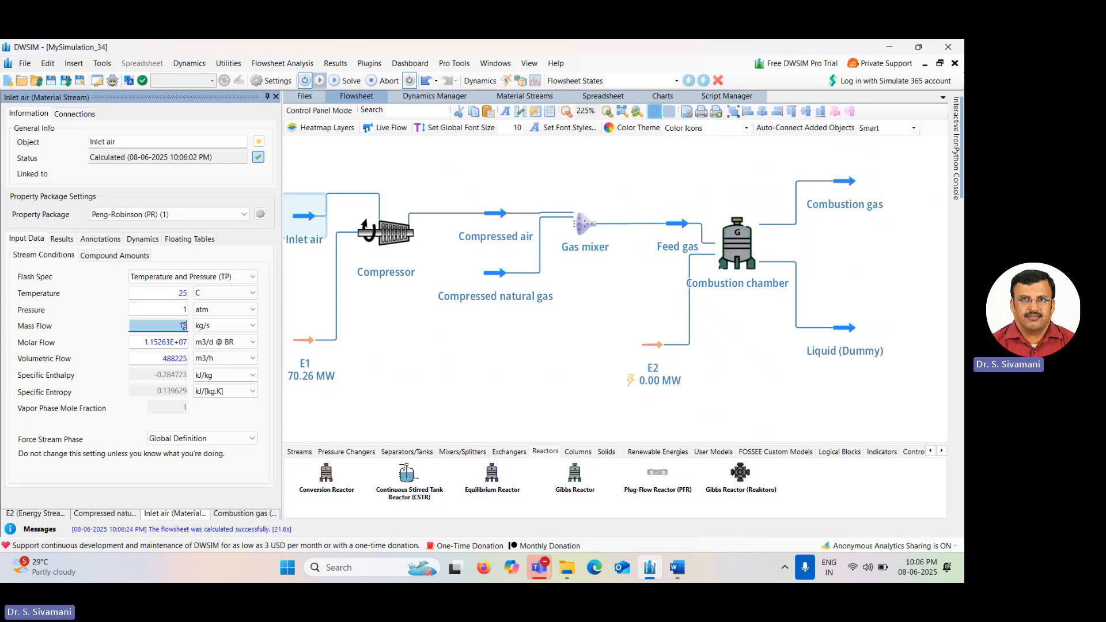
{"action": "type", "text": "65"}
Review the Combustion gas composition and the Inlet air and Compressed natural gas streams.
{"action": "left_click", "coordinate": [853, 184]}
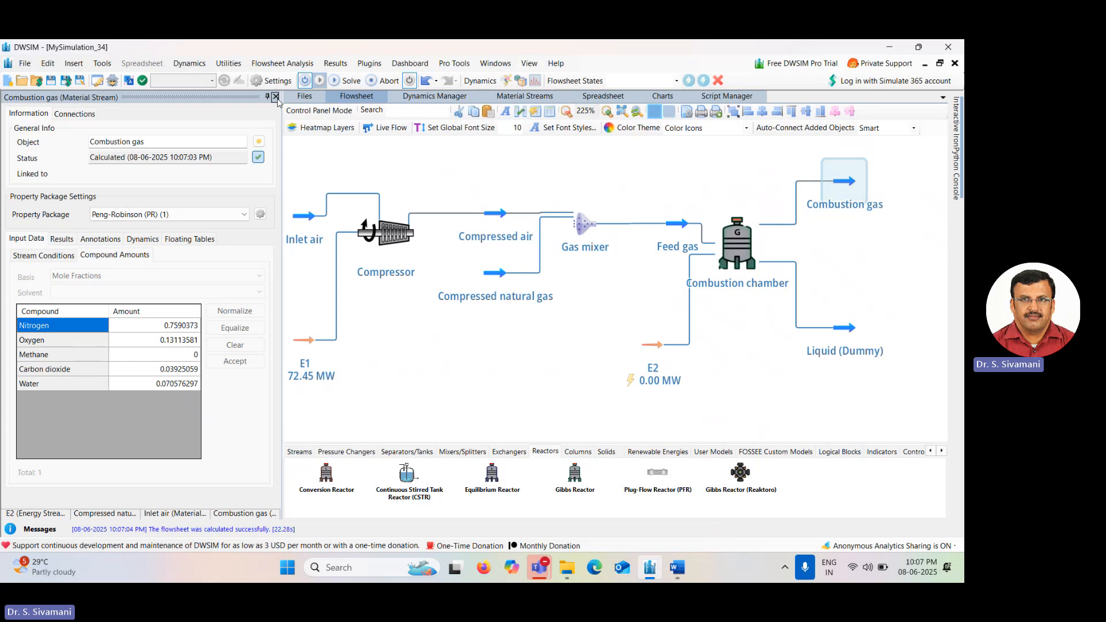
{"action": "left_click", "coordinate": [311, 219]}
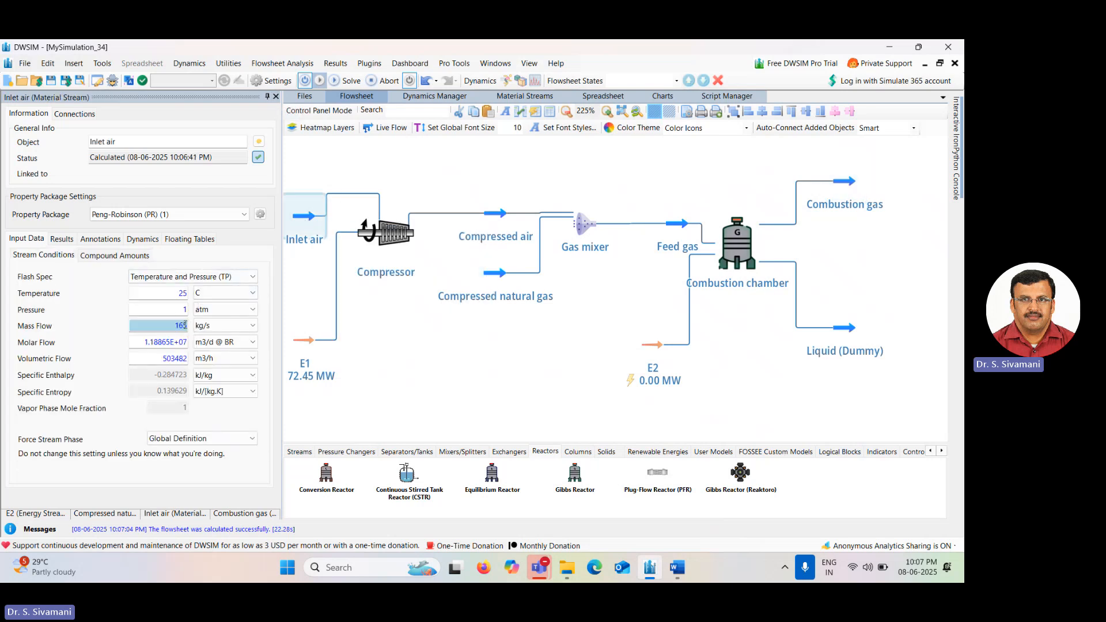
{"action": "left_click", "coordinate": [492, 277]}
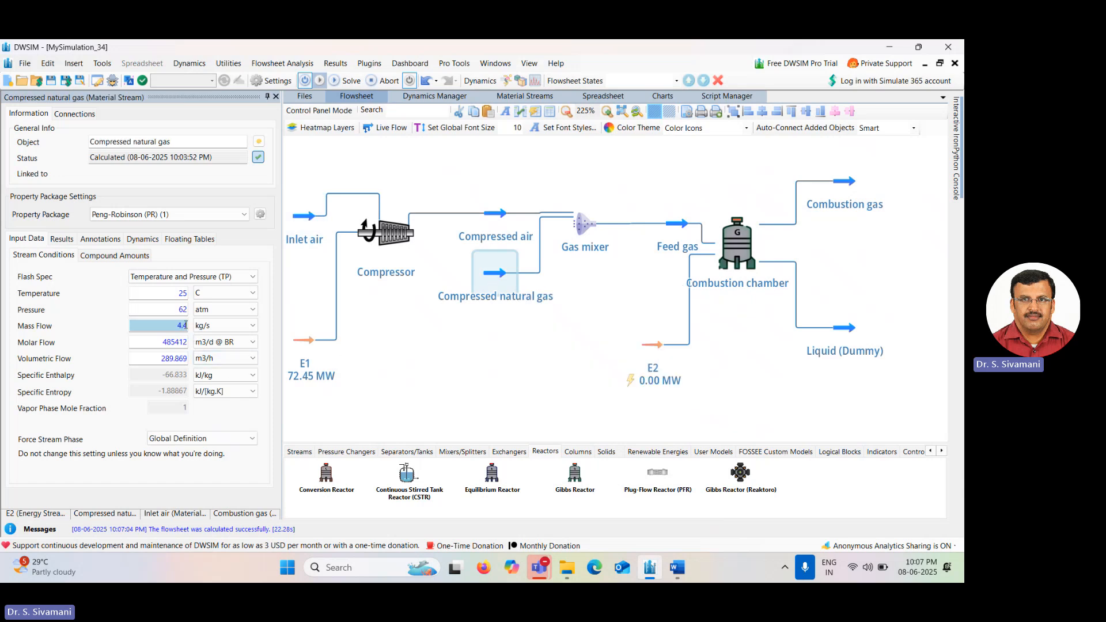
Place an Expander (Turbine) after the Combustion gas stream, with its outlet and energy streams.
{"action": "left_click", "coordinate": [852, 280]}
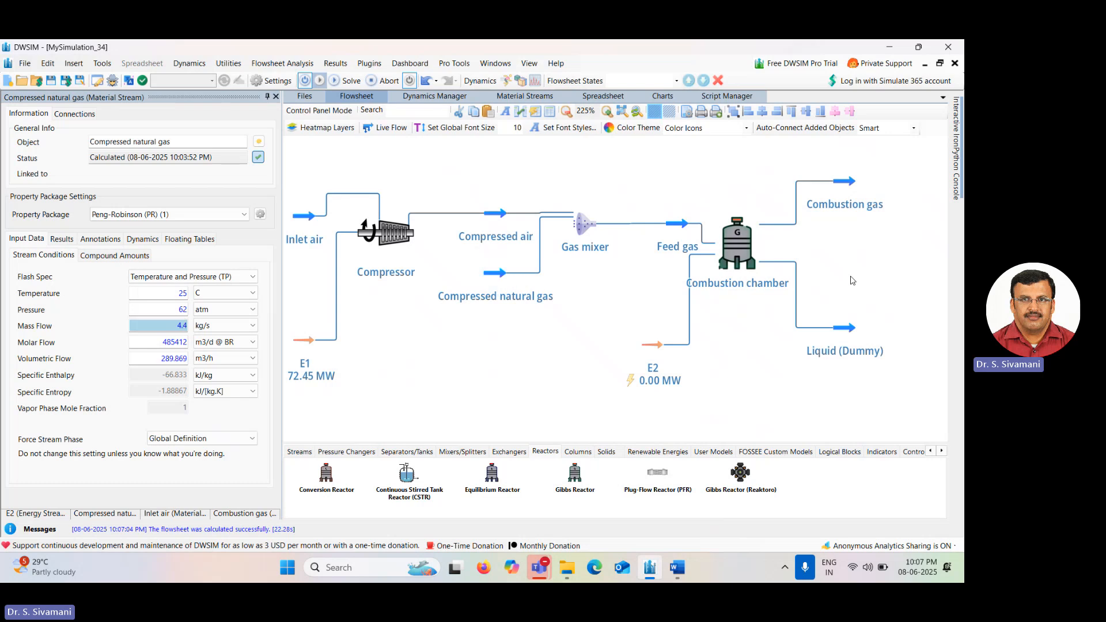
{"action": "left_click_drag", "start_coordinate": [851, 280], "coordinate": [717, 288]}
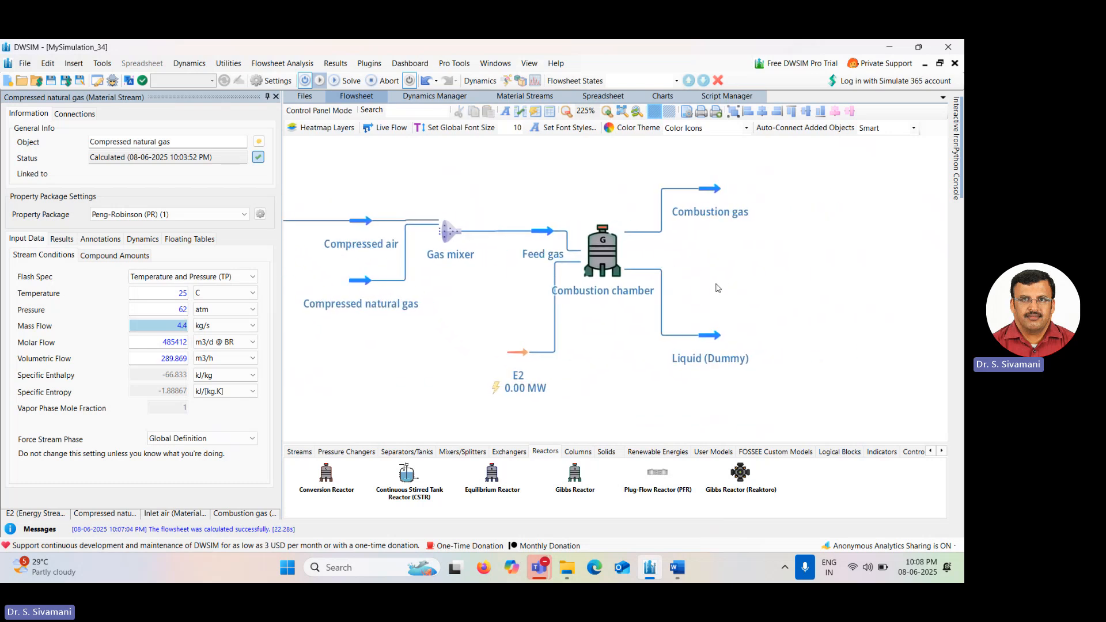
{"action": "left_click", "coordinate": [348, 452]}
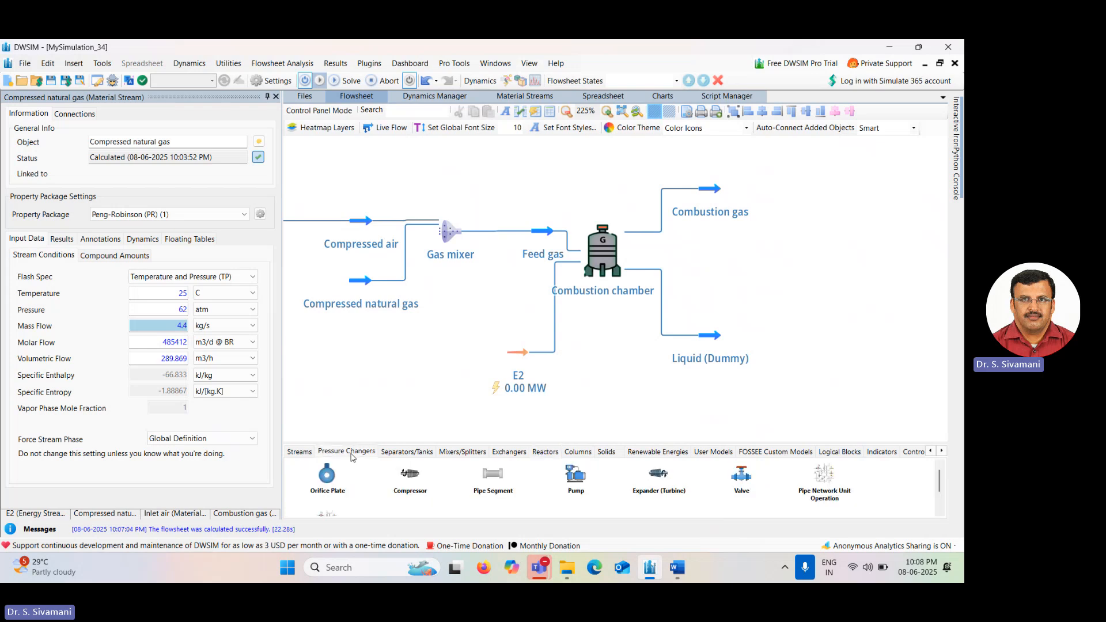
{"action": "left_click_drag", "start_coordinate": [658, 474], "coordinate": [772, 180]}
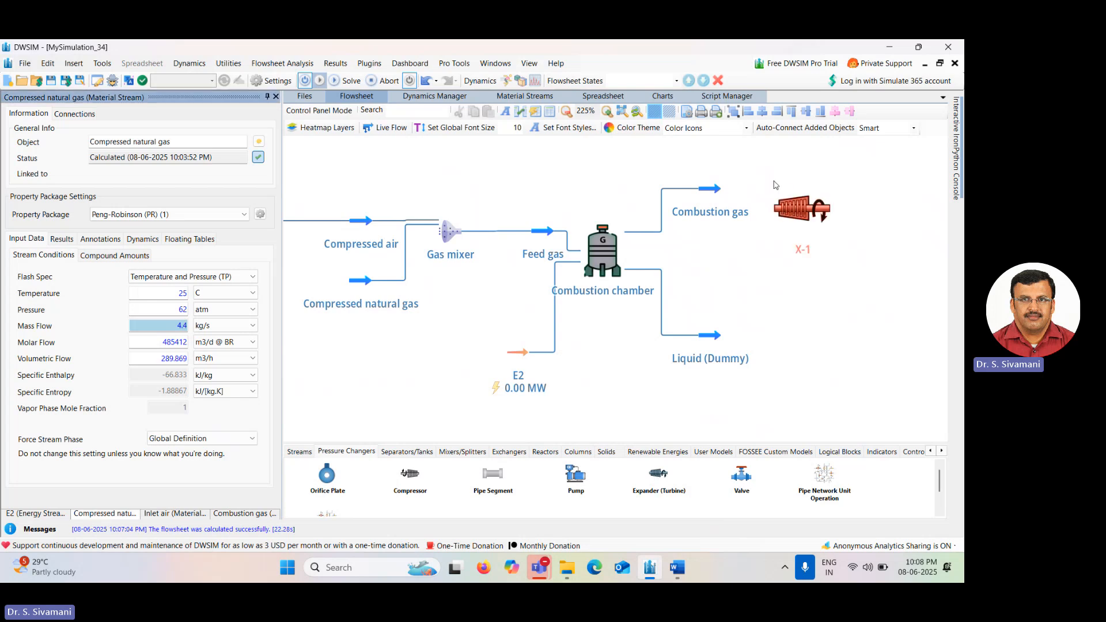
{"action": "left_click", "coordinate": [793, 214]}
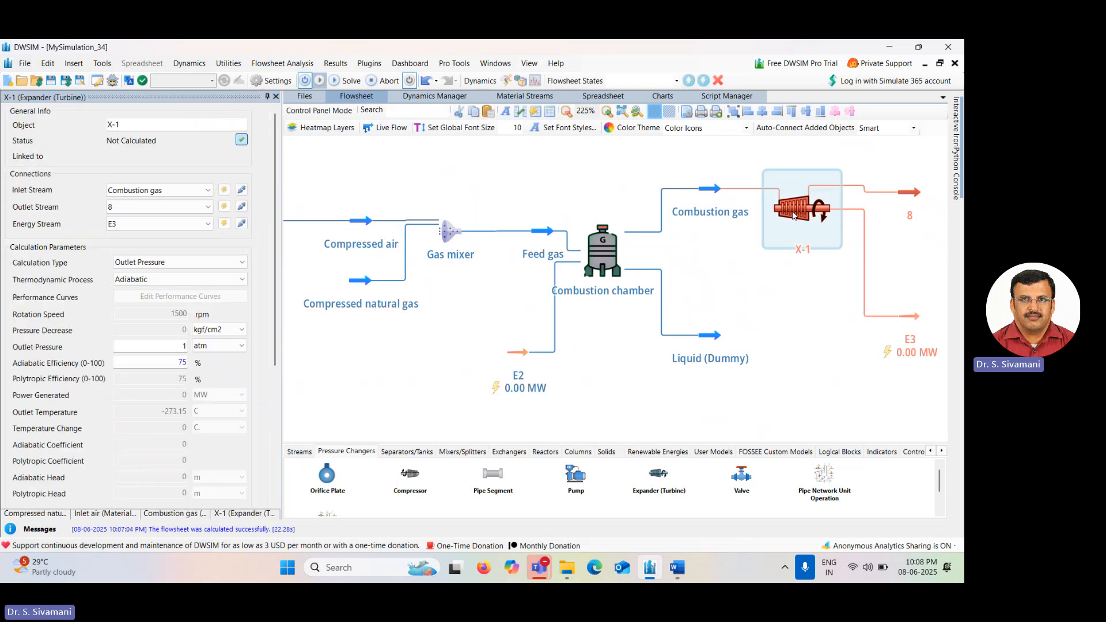
Rename the expander as Gas turbine.
{"action": "left_click", "coordinate": [154, 125]}
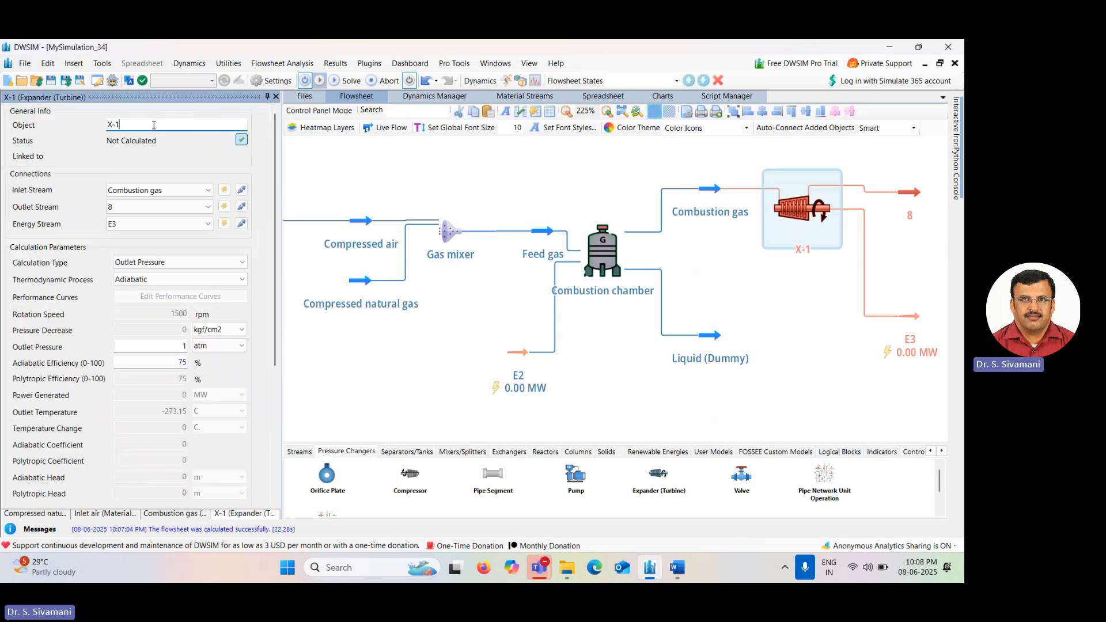
{"action": "key", "text": "BackSpace"}
{"action": "key", "text": "BackSpace"}
{"action": "key", "text": "BackSpace"}
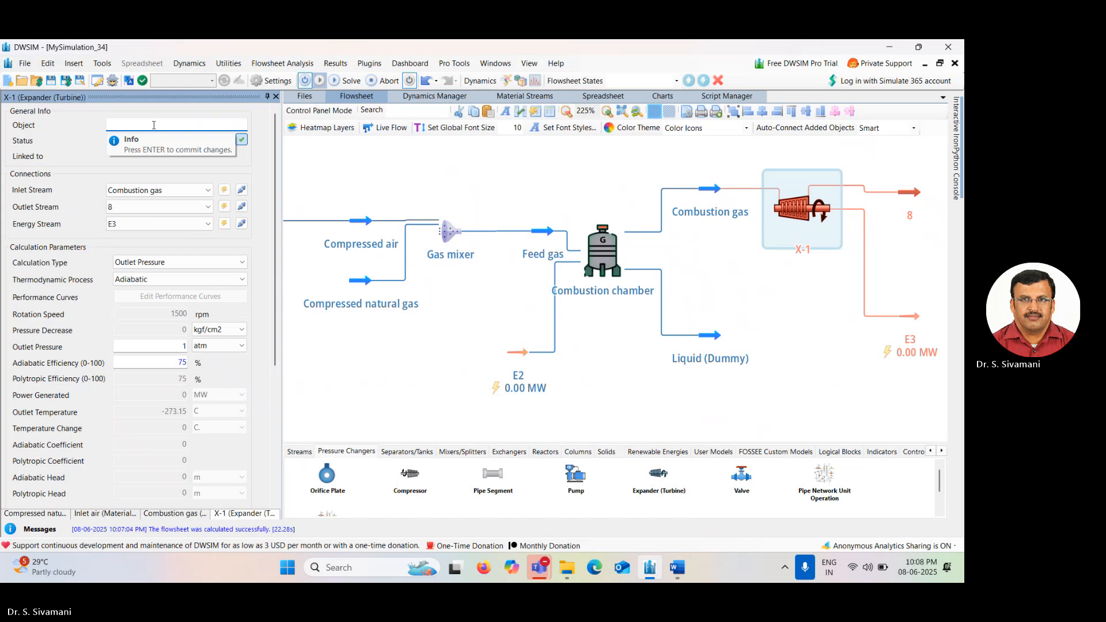
{"action": "type", "text": "Gas turbine"}
{"action": "key", "text": "Return"}
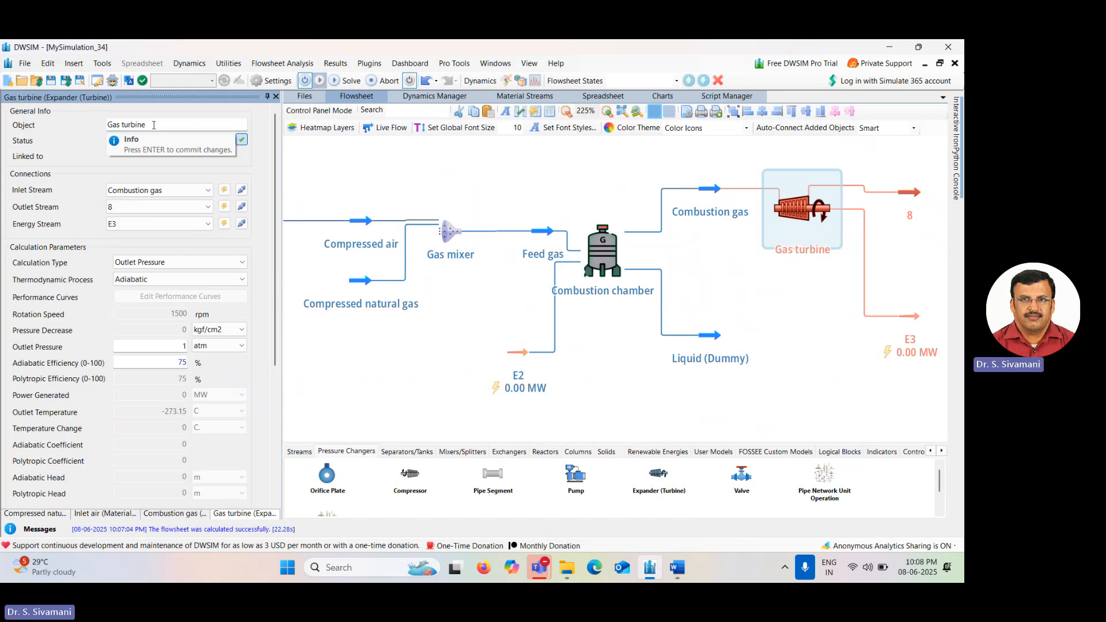
Rename the turbine's outlet stream 8 as Exhaust gas.
{"action": "left_click", "coordinate": [914, 190]}
{"action": "left_click_drag", "start_coordinate": [914, 191], "coordinate": [913, 185]}
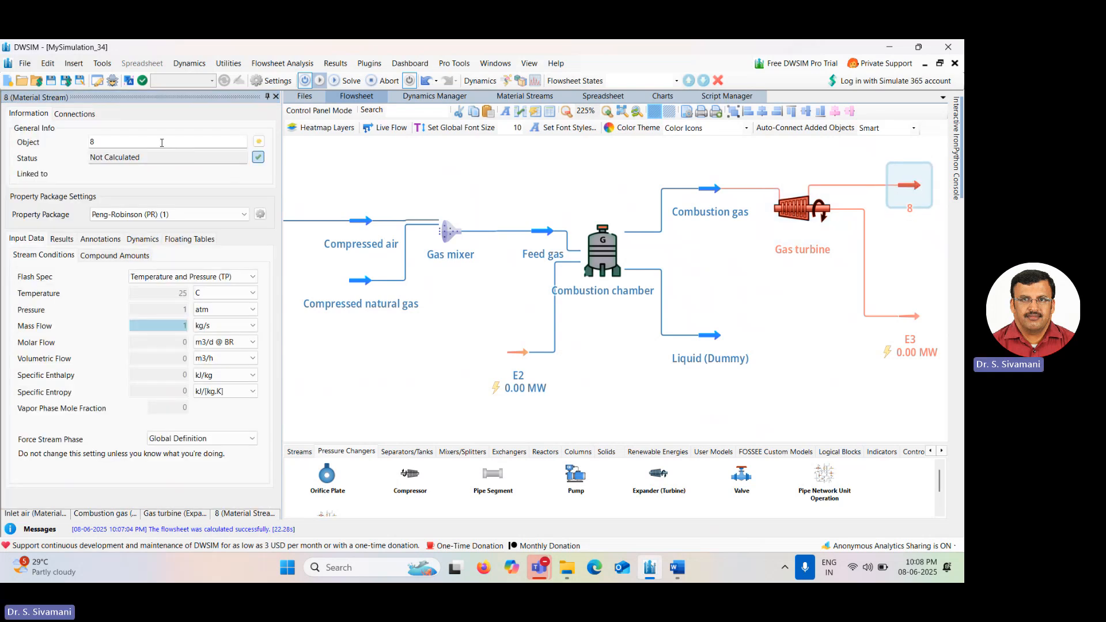
{"action": "left_click", "coordinate": [162, 142]}
{"action": "key", "text": "BackSpace"}
{"action": "type", "text": "Ex"}
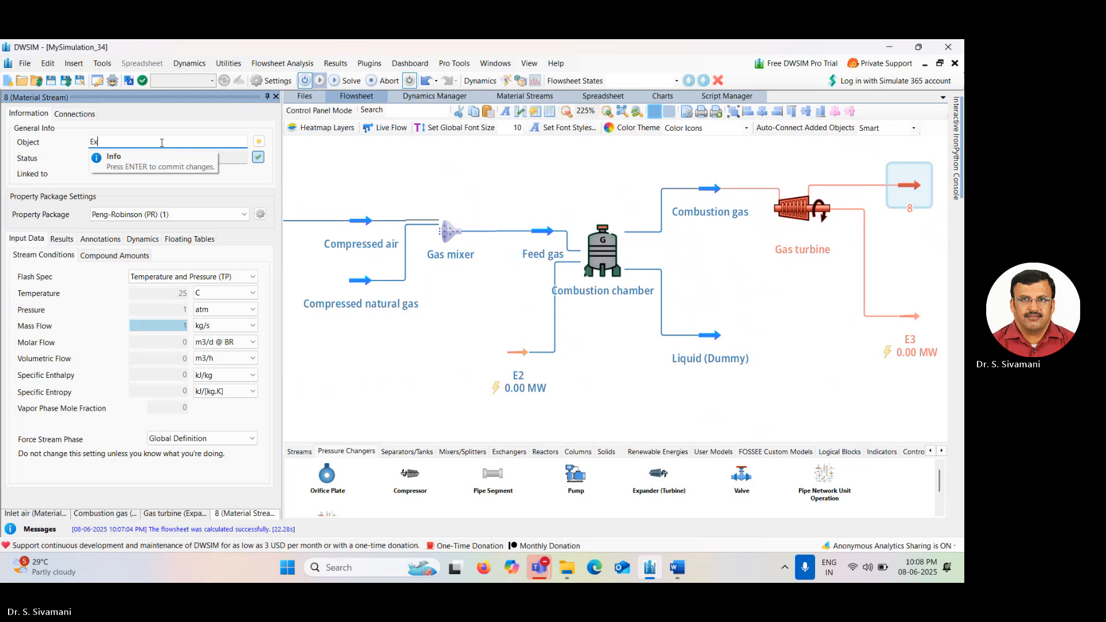
{"action": "type", "text": "haust gas"}
{"action": "key", "text": "Return"}
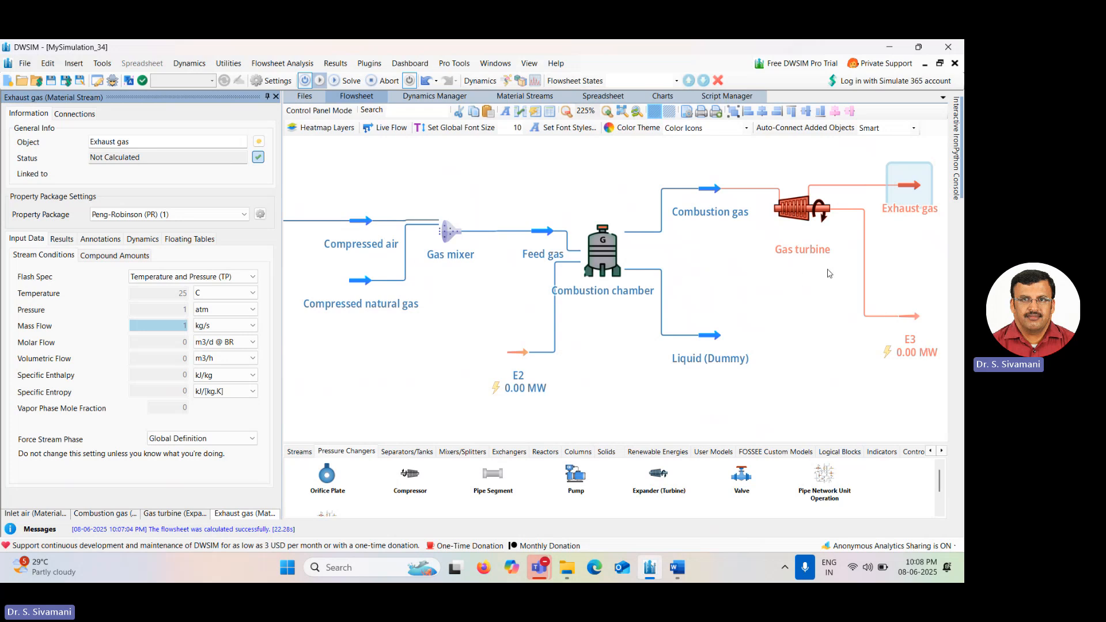
Set the gas turbine's adiabatic efficiency to 85%.
{"action": "left_click", "coordinate": [799, 215]}
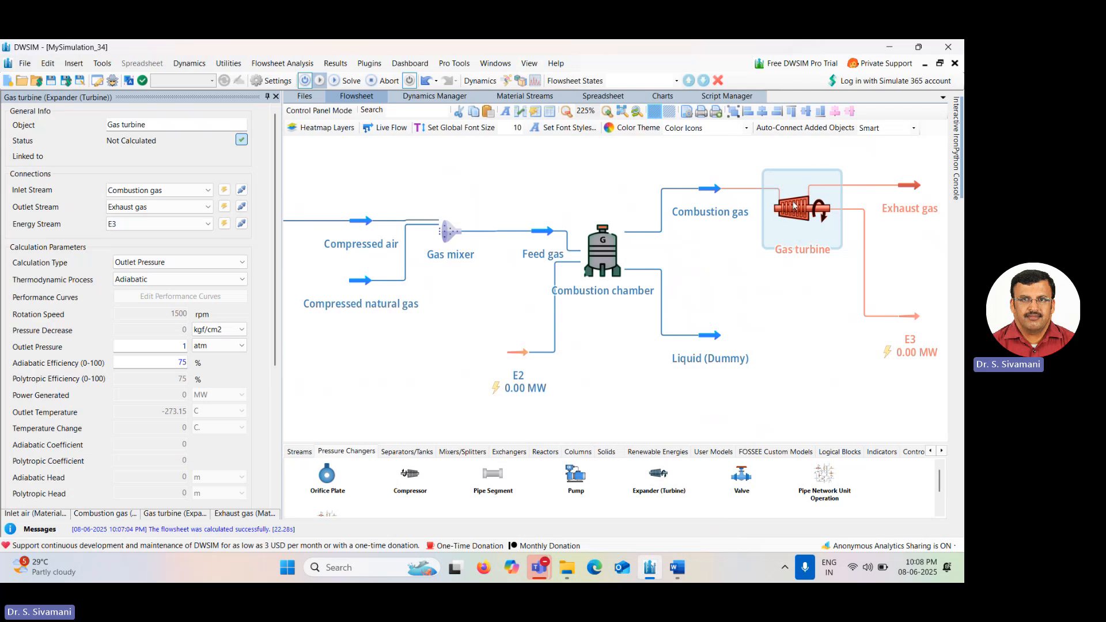
{"action": "mouse_move", "coordinate": [705, 192]}
{"action": "left_click", "coordinate": [182, 361]}
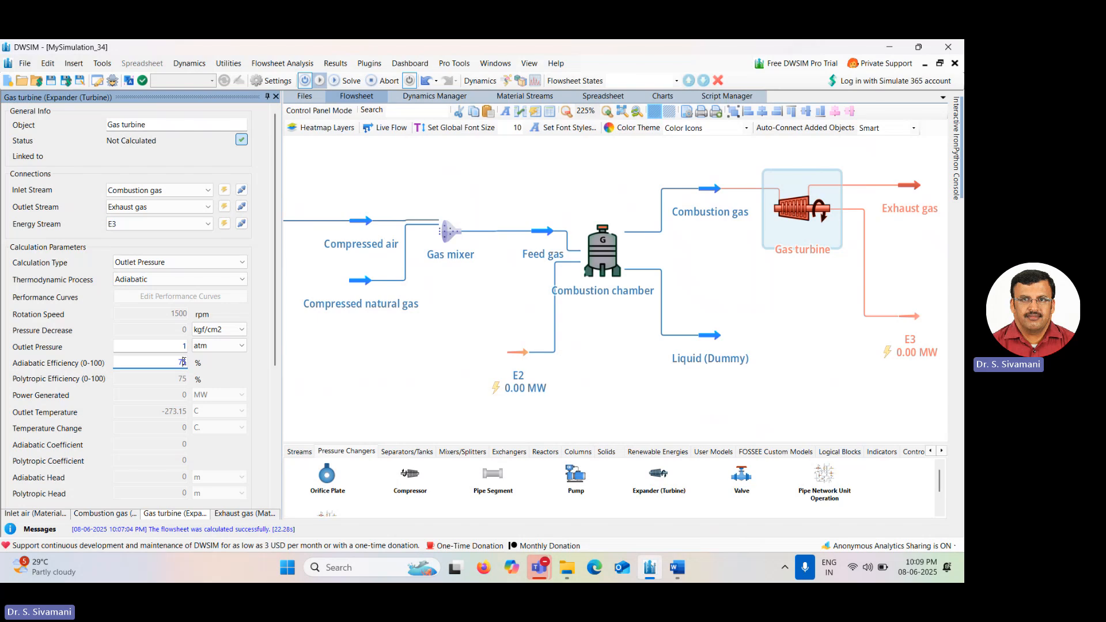
{"action": "type", "text": "85"}
{"action": "key", "text": "Return"}
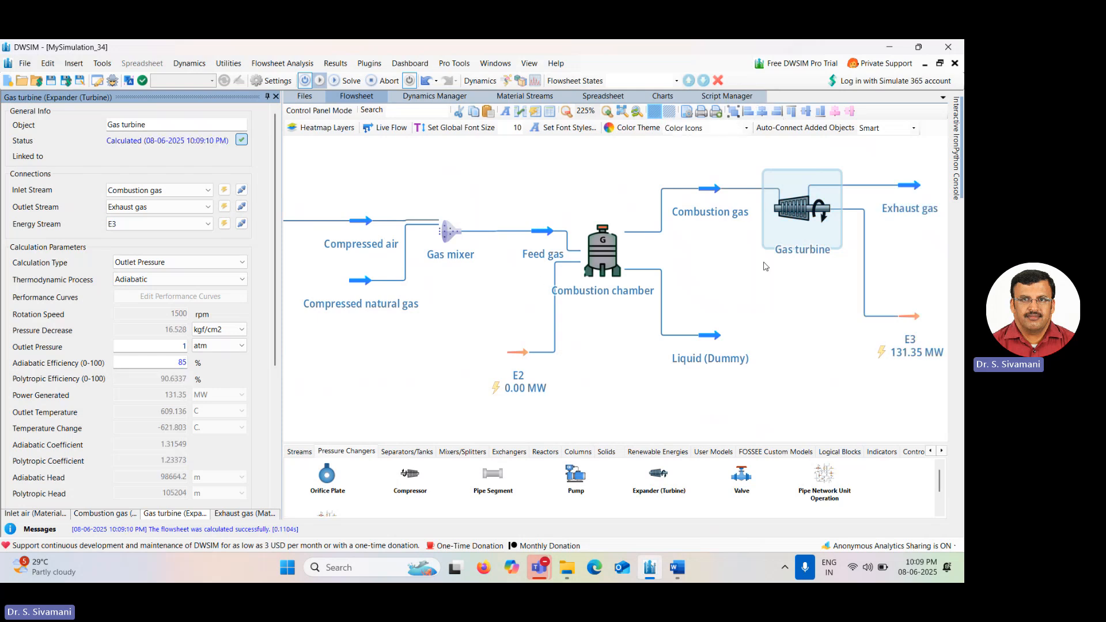
{"action": "left_click", "coordinate": [276, 97]}
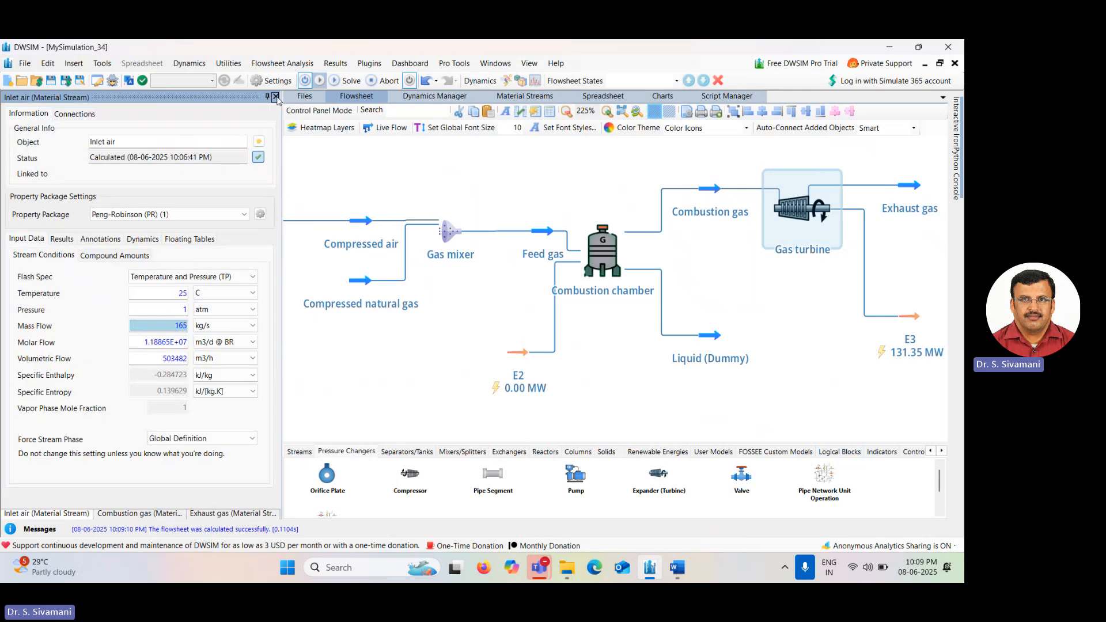
{"action": "left_click", "coordinate": [276, 96]}
{"action": "left_click", "coordinate": [275, 97]}
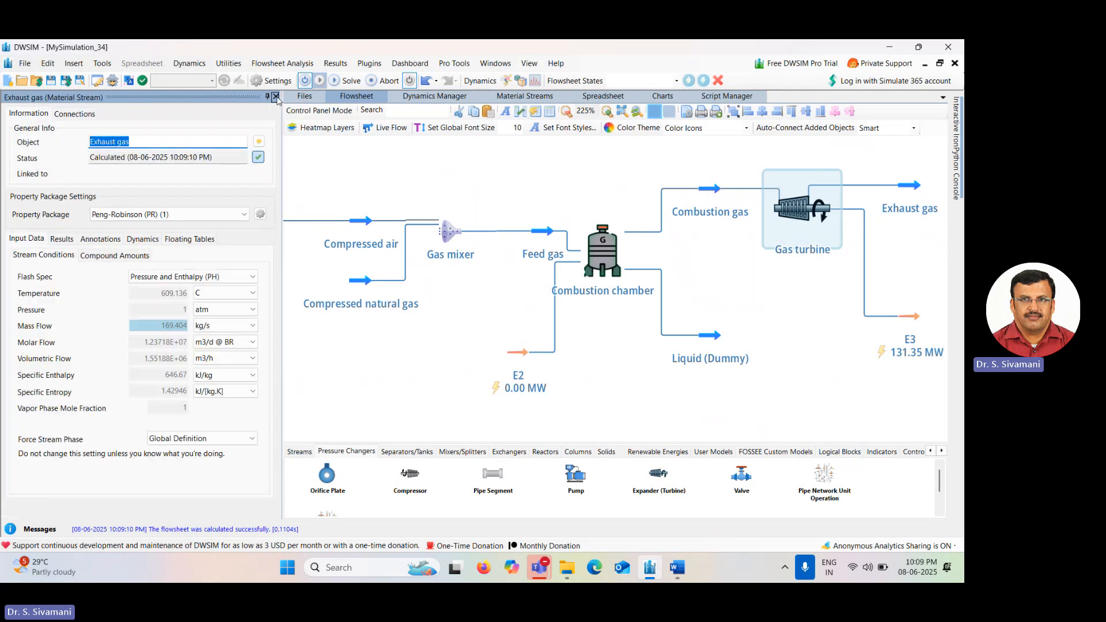
{"action": "left_click", "coordinate": [276, 97]}
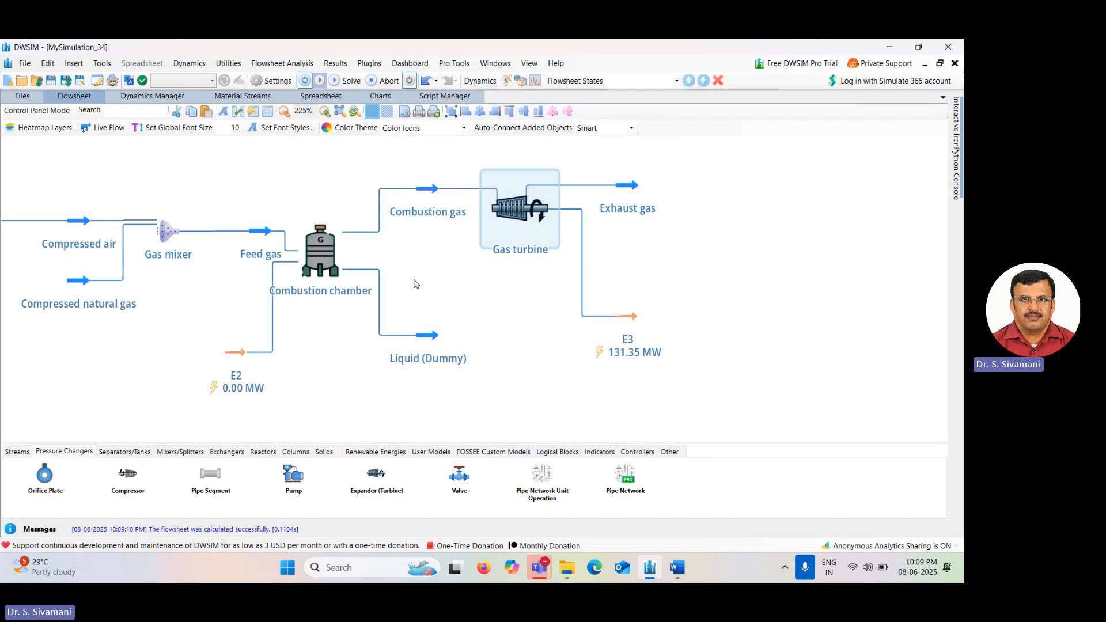
Place an Energy Mixer below the gas turbine and open its settings.
{"action": "left_click_drag", "start_coordinate": [416, 283], "coordinate": [604, 275]}
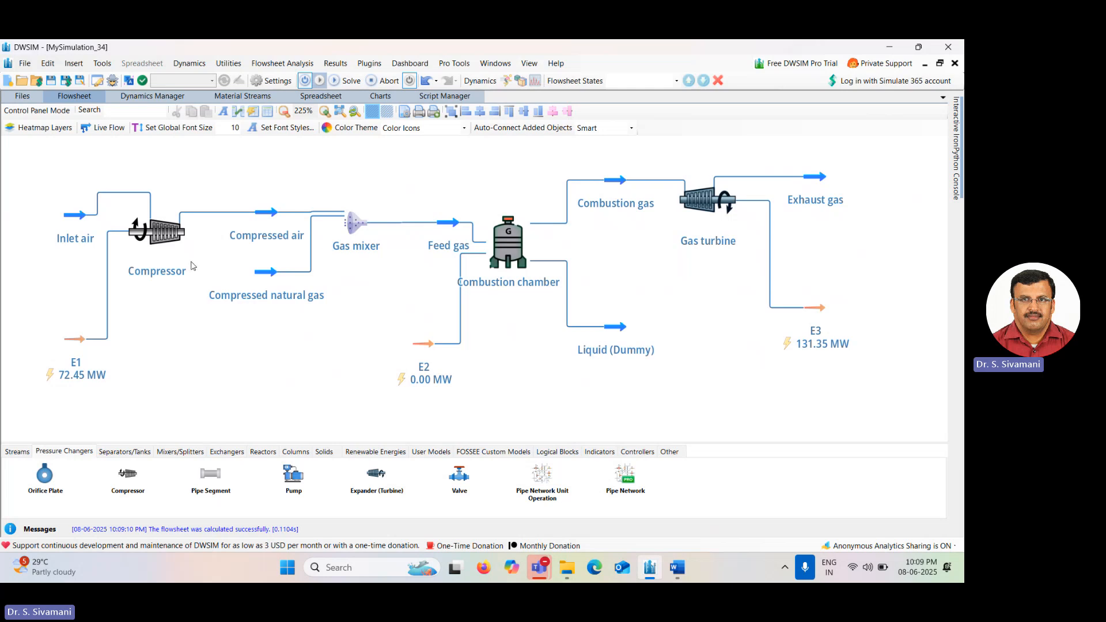
{"action": "mouse_move", "coordinate": [173, 247]}
{"action": "left_click", "coordinate": [187, 452]}
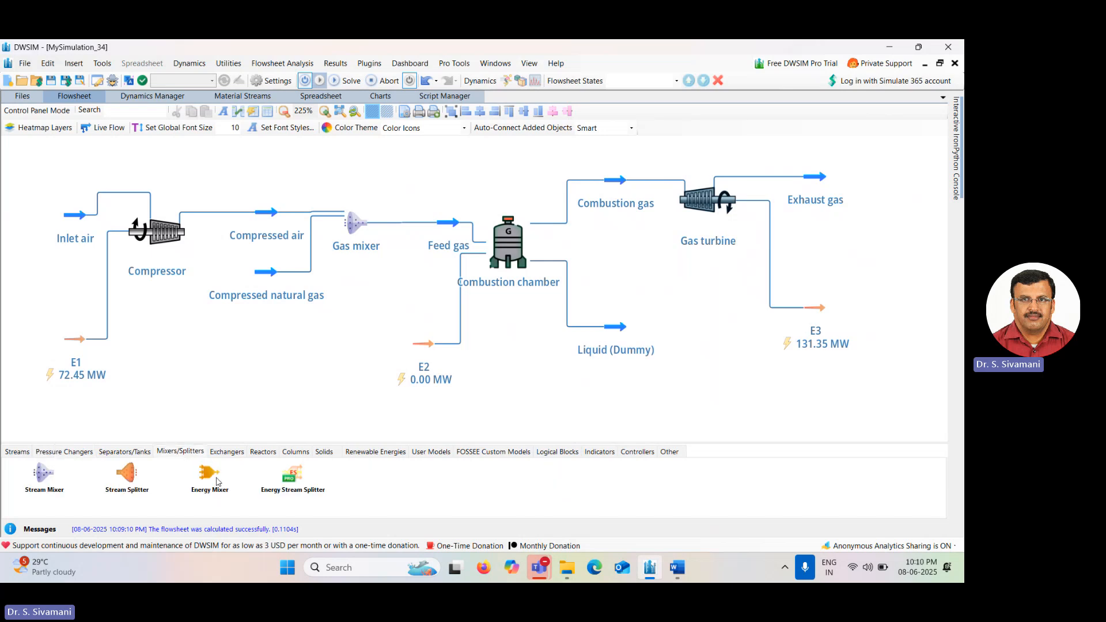
{"action": "left_click_drag", "start_coordinate": [218, 481], "coordinate": [591, 401]}
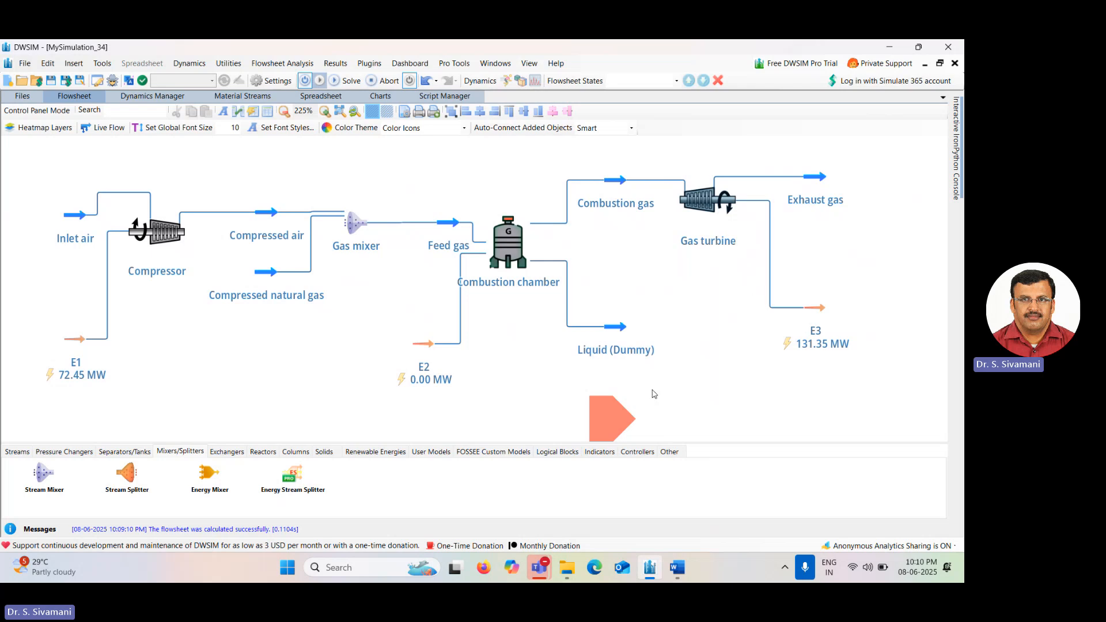
{"action": "double_click", "coordinate": [611, 415]}
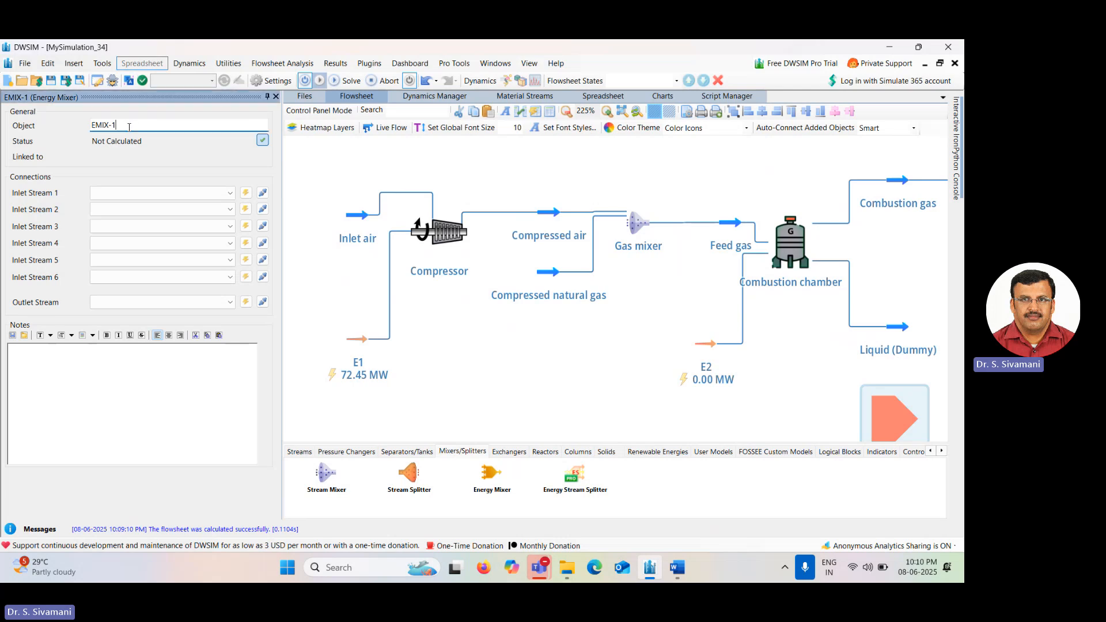
Rename the energy mixer as Energy mixer.
{"action": "key", "text": "BackSpace"}
{"action": "key", "text": "BackSpace"}
{"action": "key", "text": "BackSpace"}
{"action": "key", "text": "BackSpace"}
{"action": "key", "text": "BackSpace"}
{"action": "key", "text": "BackSpace"}
{"action": "type", "text": "En"}
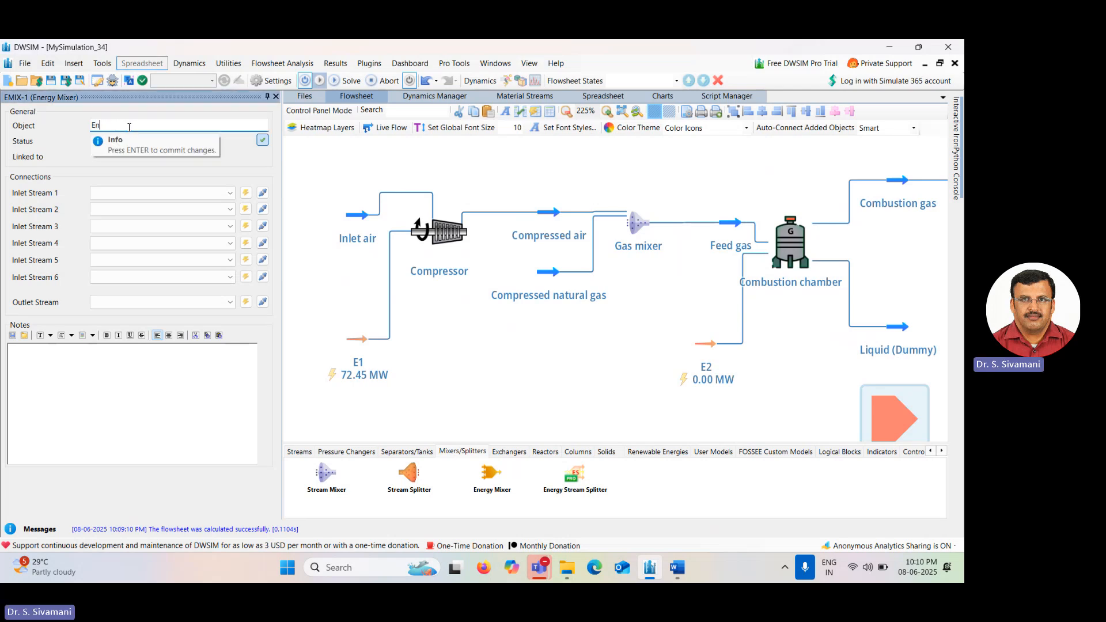
{"action": "type", "text": "ergy mixer"}
{"action": "key", "text": "Return"}
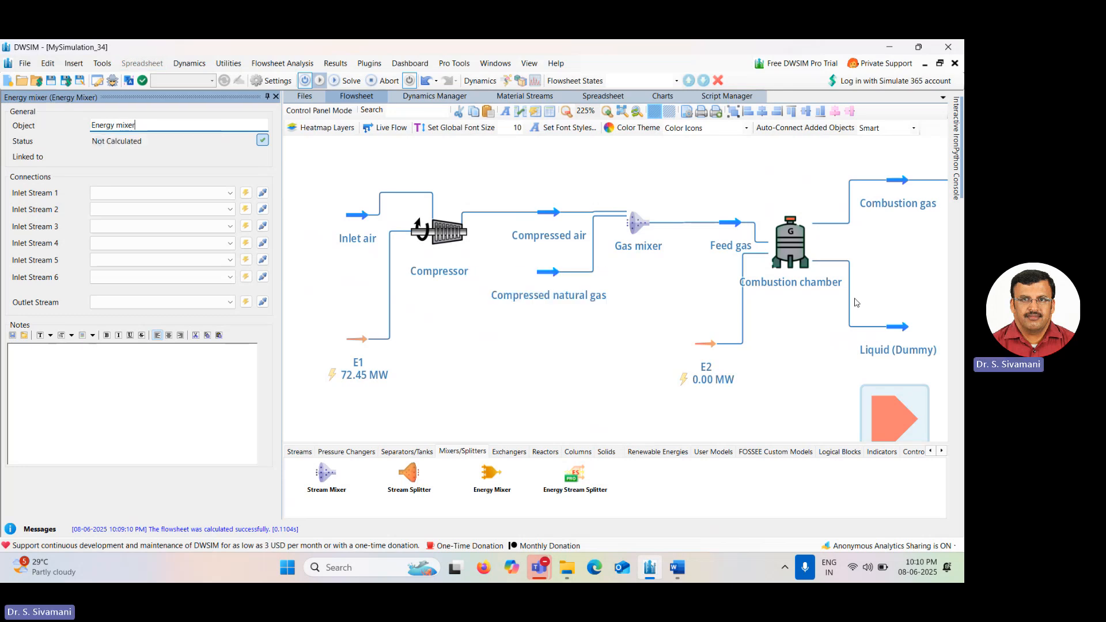
Connect stream E3 as the energy mixer's first inlet stream.
{"action": "left_click_drag", "start_coordinate": [793, 329], "coordinate": [702, 292]}
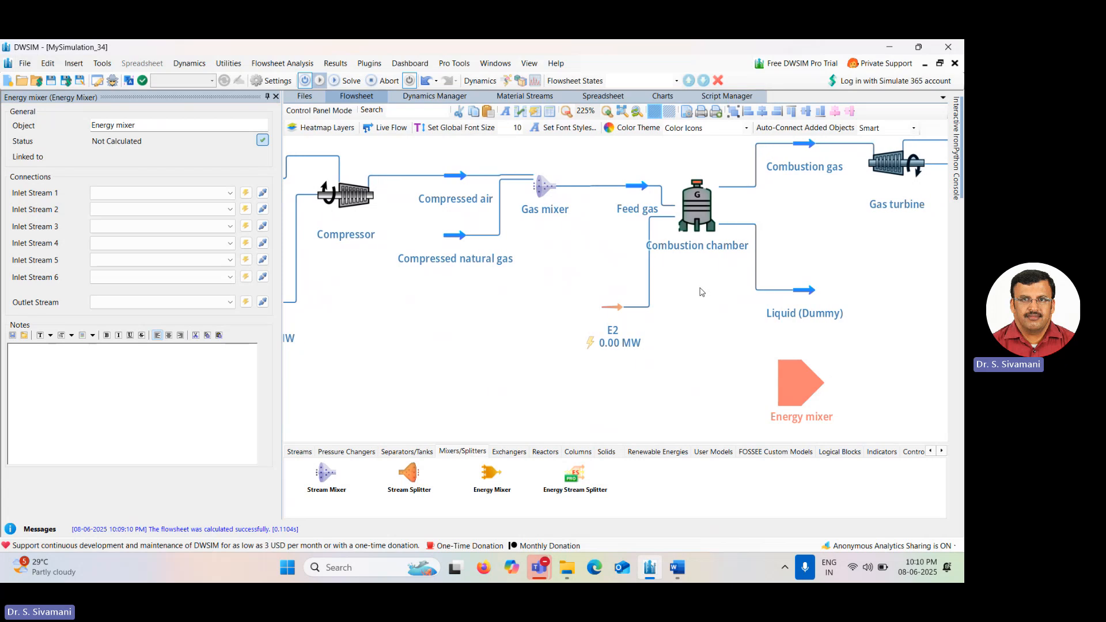
{"action": "left_click", "coordinate": [790, 384]}
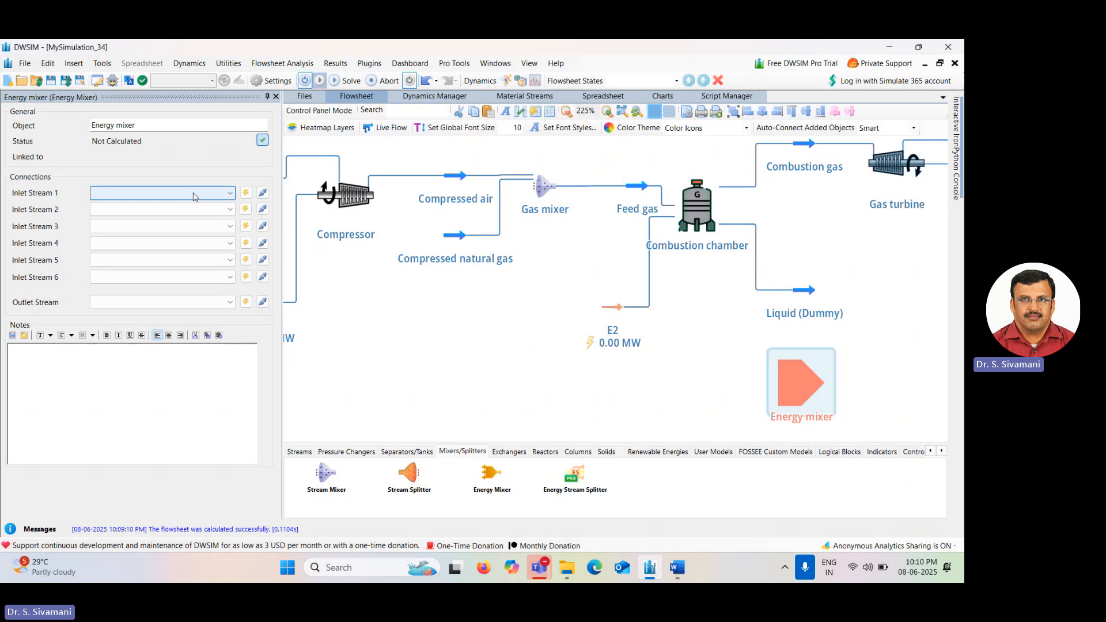
{"action": "left_click", "coordinate": [193, 197]}
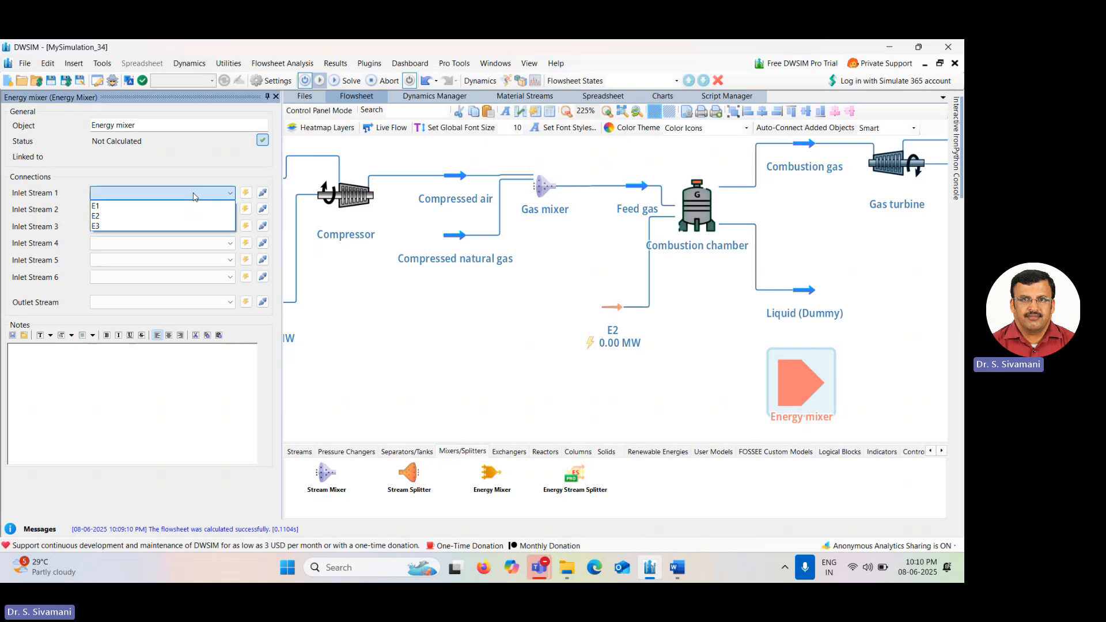
{"action": "left_click", "coordinate": [192, 226]}
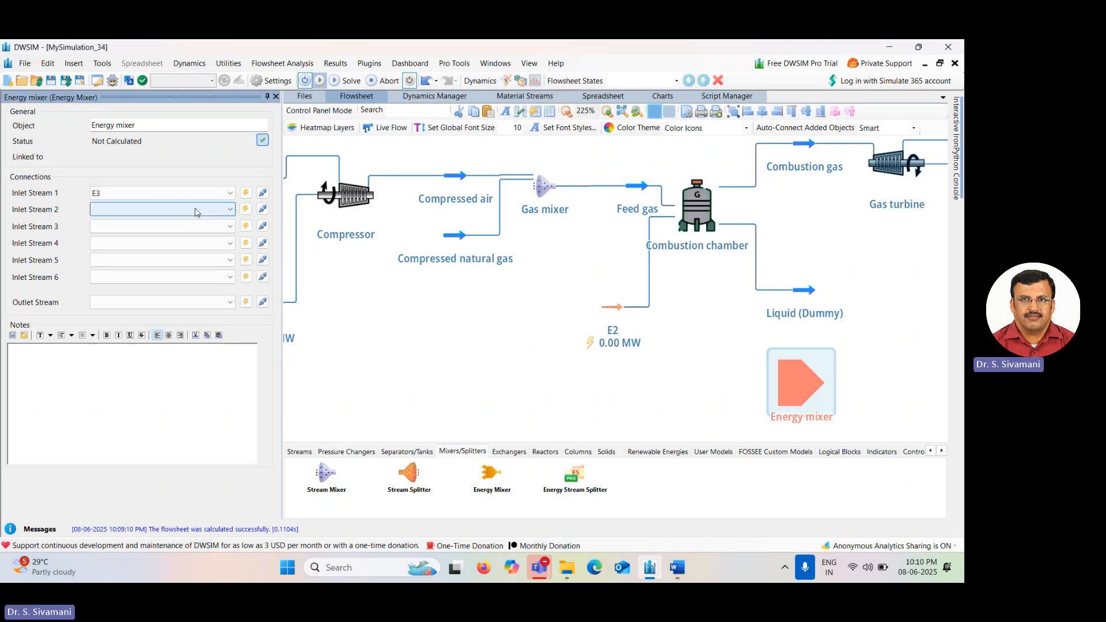
Try to connect E1 as the energy mixer's second inlet stream.
{"action": "left_click", "coordinate": [196, 212]}
{"action": "left_click", "coordinate": [196, 226]}
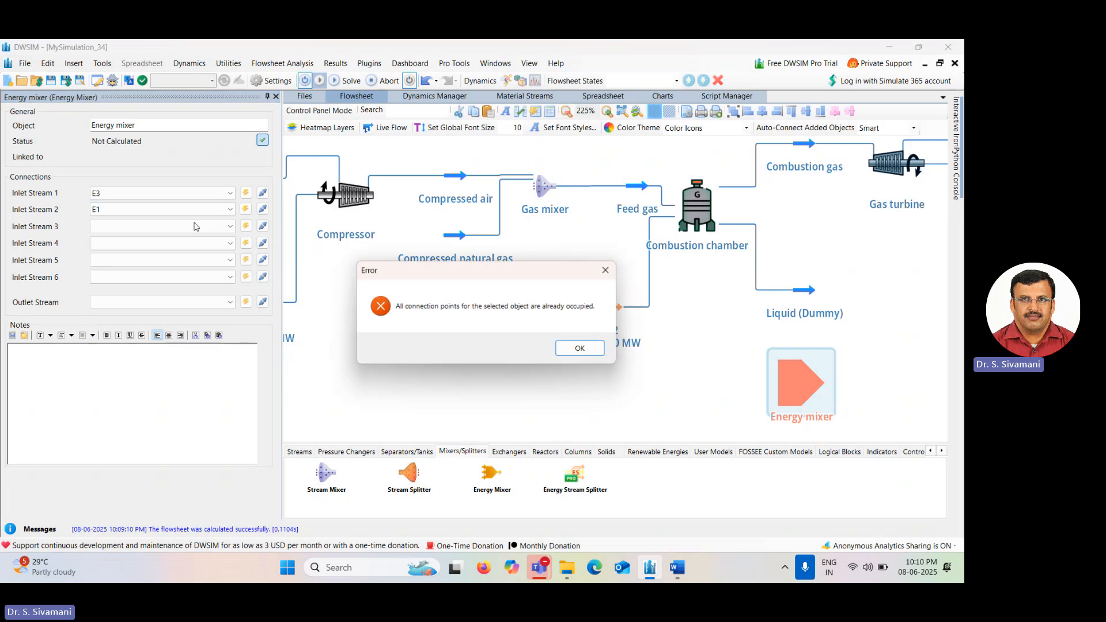
{"action": "left_click", "coordinate": [584, 349]}
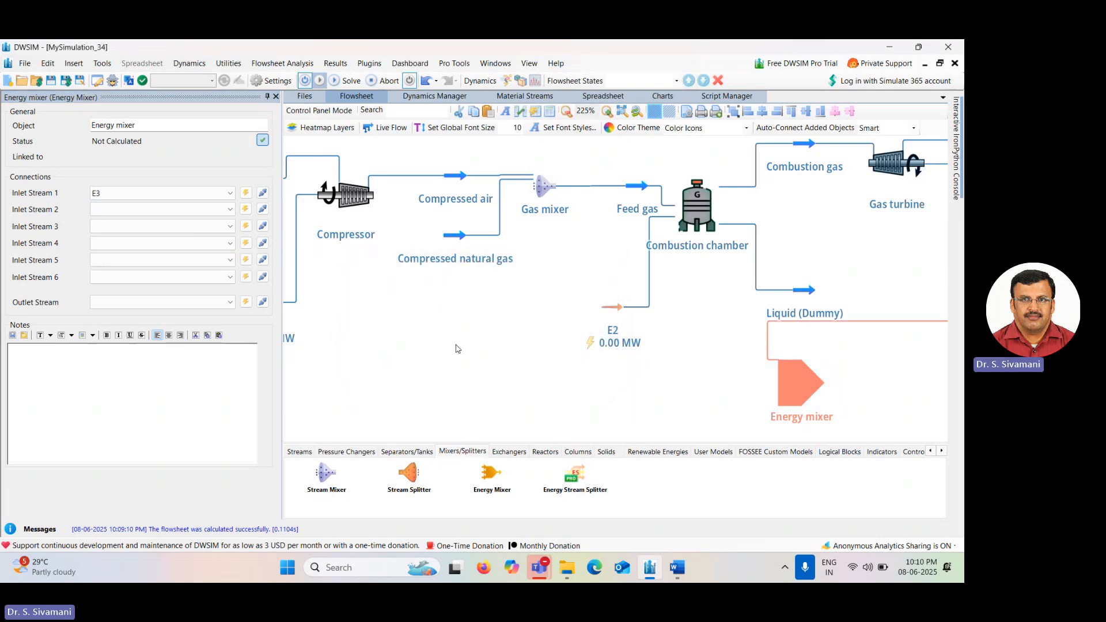
Place a Specification Block below the flowsheet and open its settings.
{"action": "left_click_drag", "start_coordinate": [457, 349], "coordinate": [216, 337]}
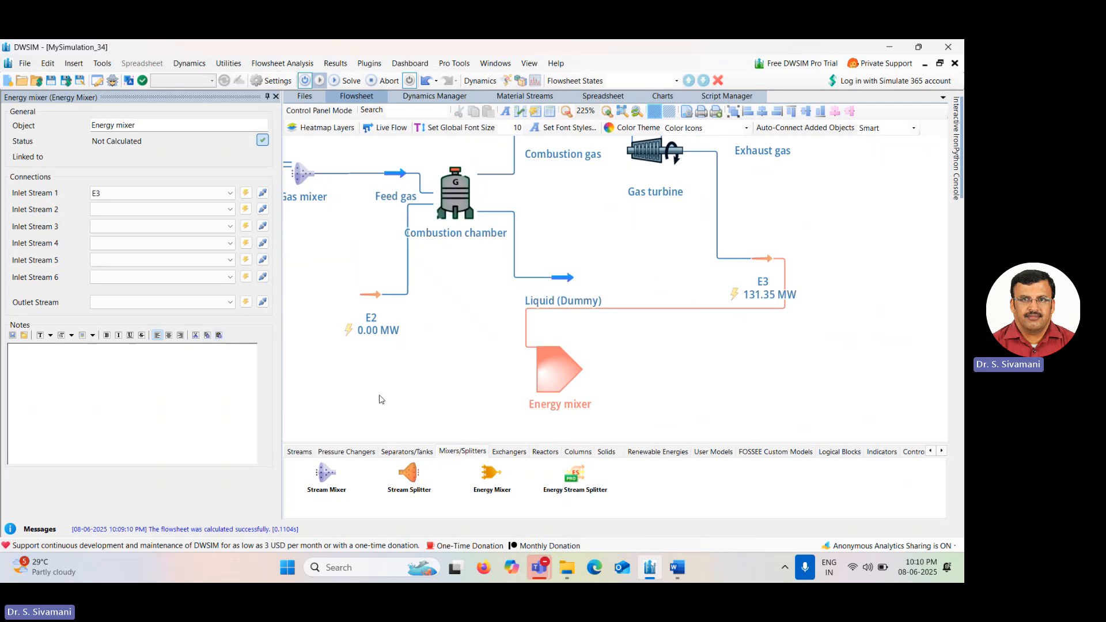
{"action": "left_click_drag", "start_coordinate": [324, 395], "coordinate": [609, 383]}
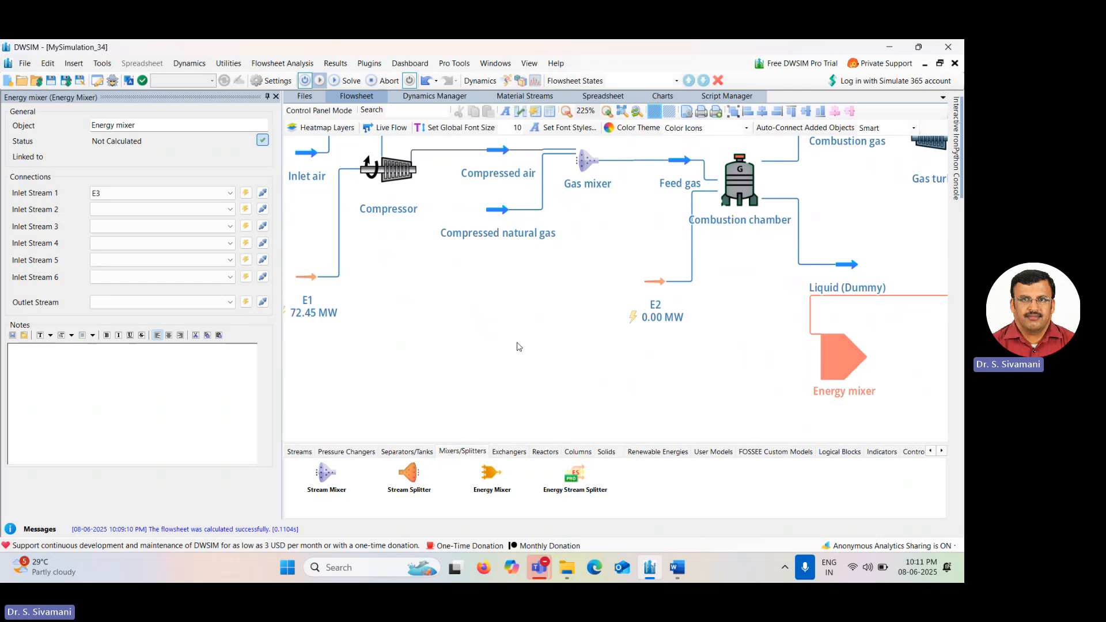
{"action": "left_click_drag", "start_coordinate": [714, 411], "coordinate": [685, 407]}
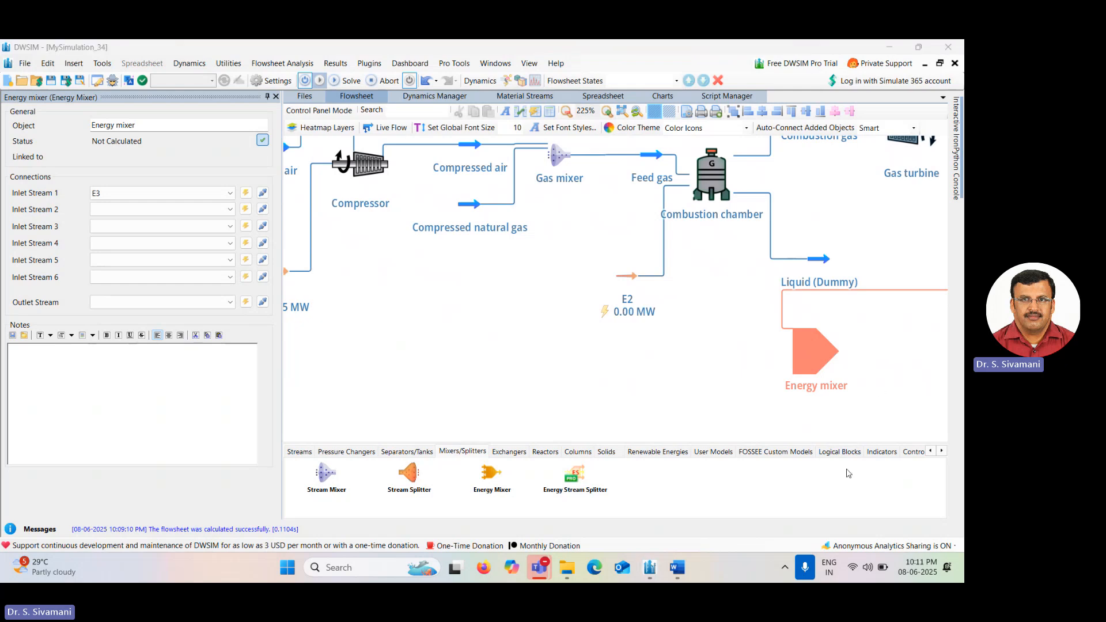
{"action": "left_click", "coordinate": [840, 453]}
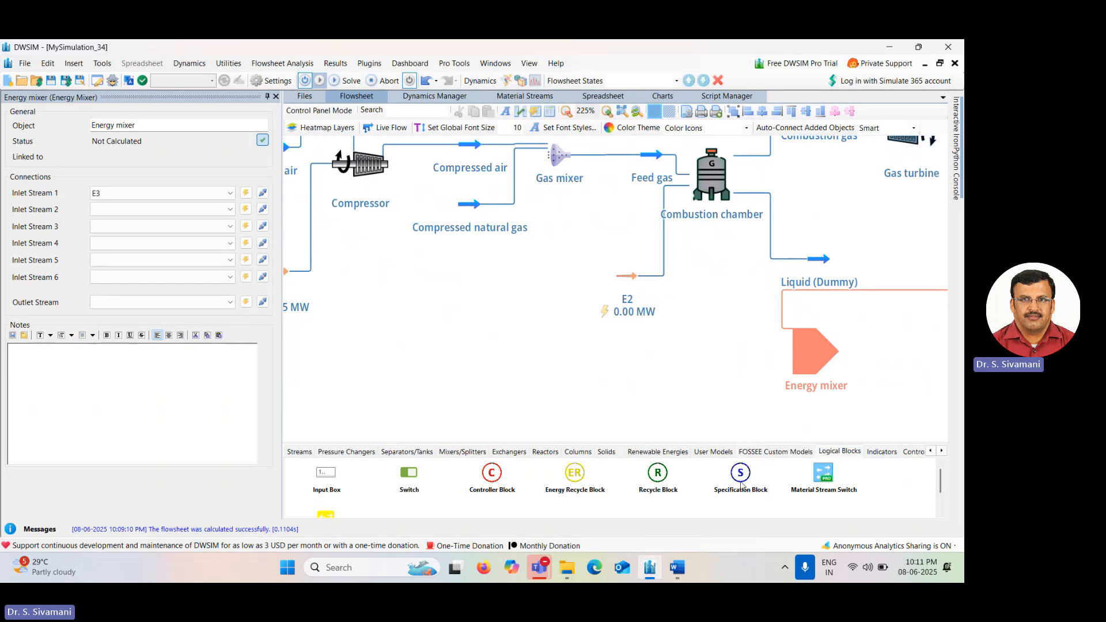
{"action": "left_click_drag", "start_coordinate": [741, 486], "coordinate": [512, 361]}
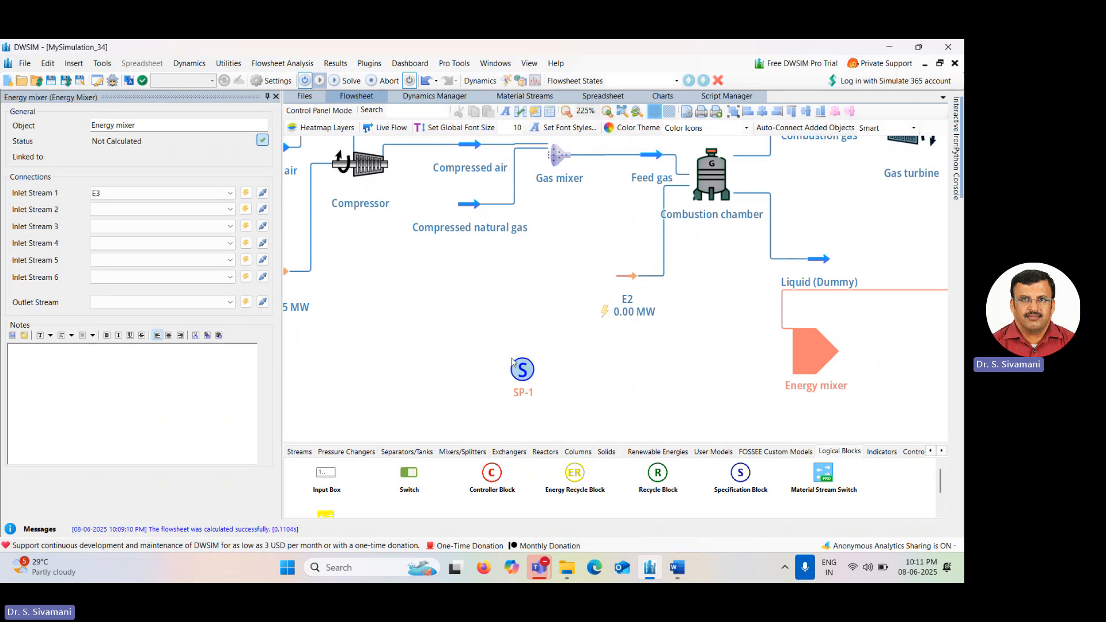
{"action": "mouse_move", "coordinate": [521, 371]}
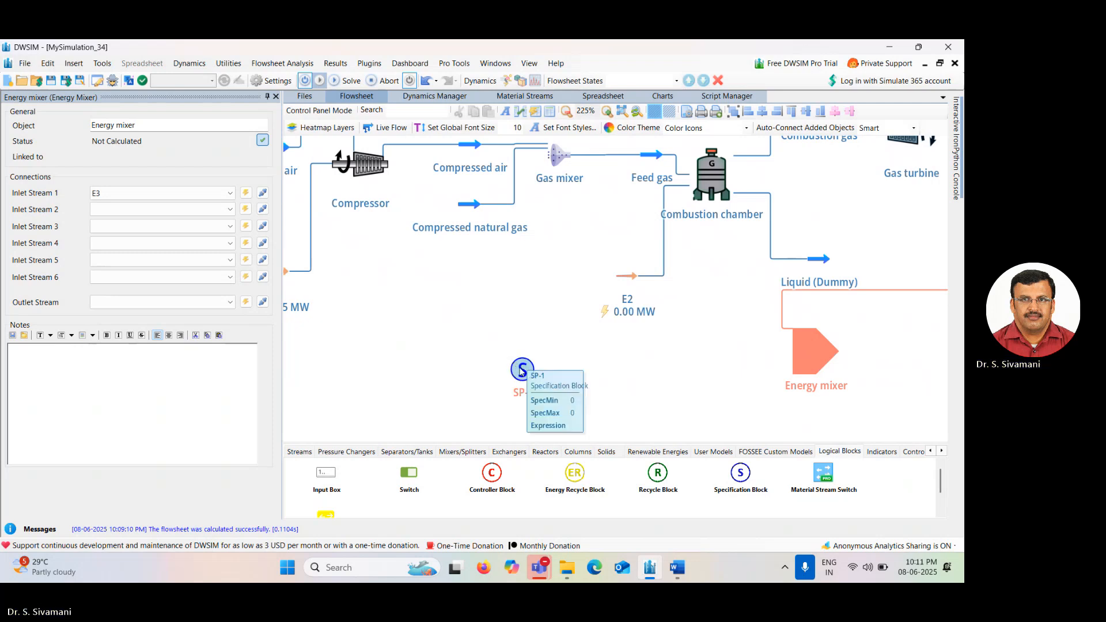
{"action": "left_click", "coordinate": [522, 370]}
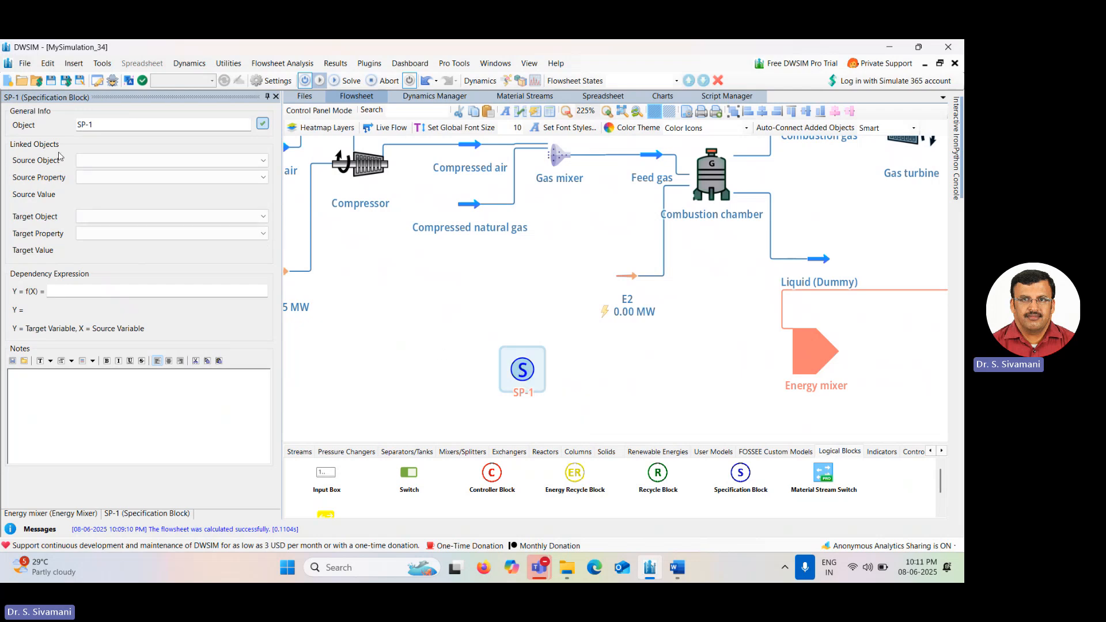
Set the specification block's source object to E1 with Energy Flow as the source property.
{"action": "left_click", "coordinate": [185, 163]}
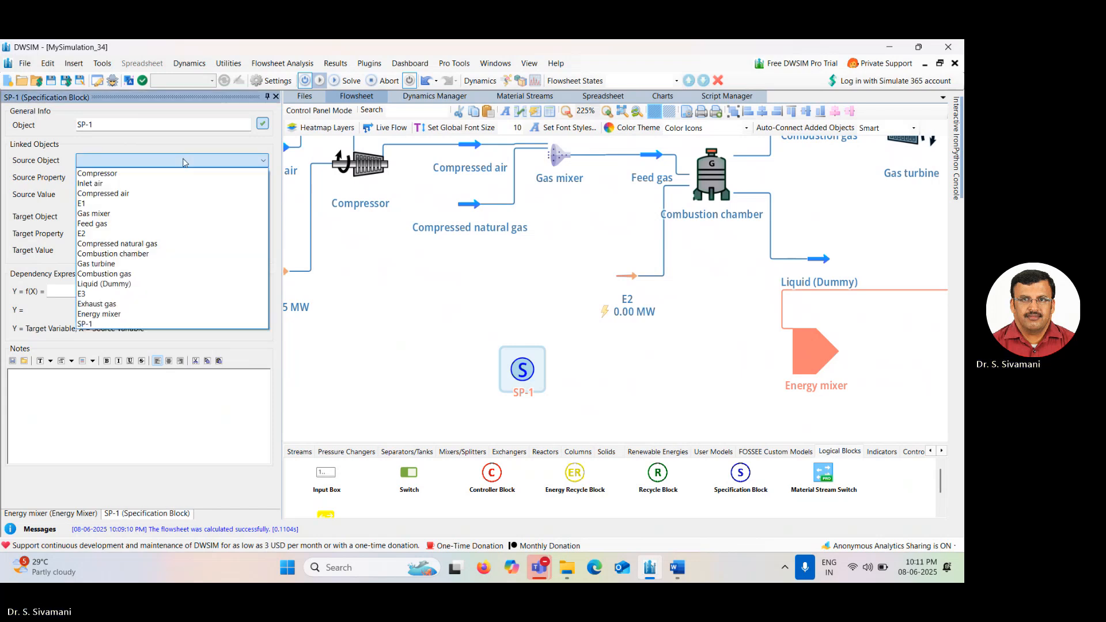
{"action": "left_click", "coordinate": [182, 174]}
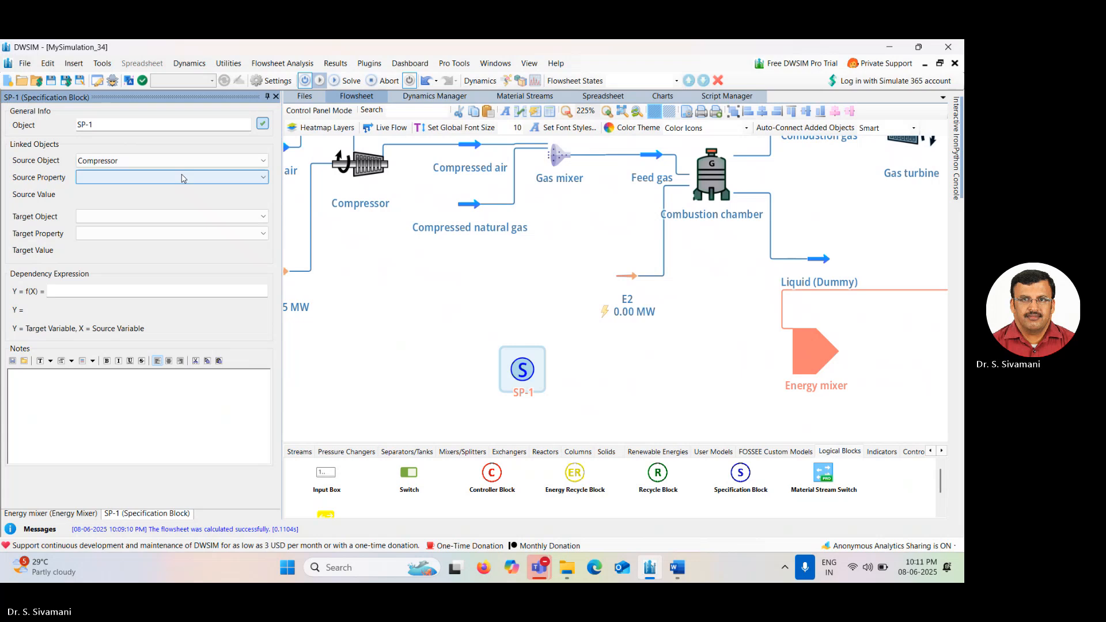
{"action": "left_click", "coordinate": [173, 179]}
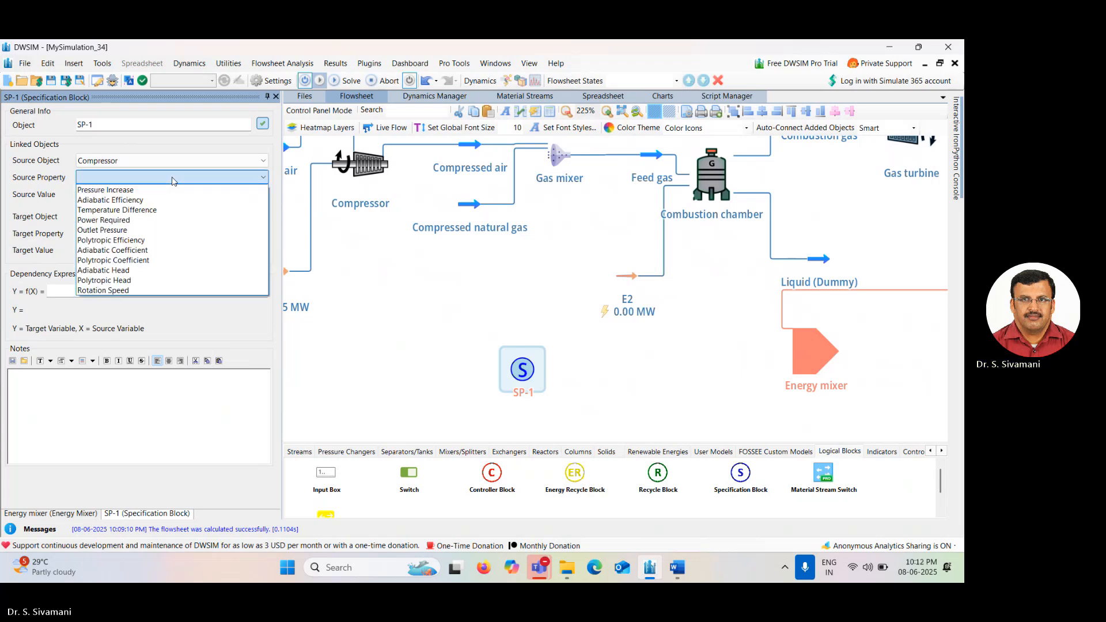
{"action": "left_click", "coordinate": [173, 180]}
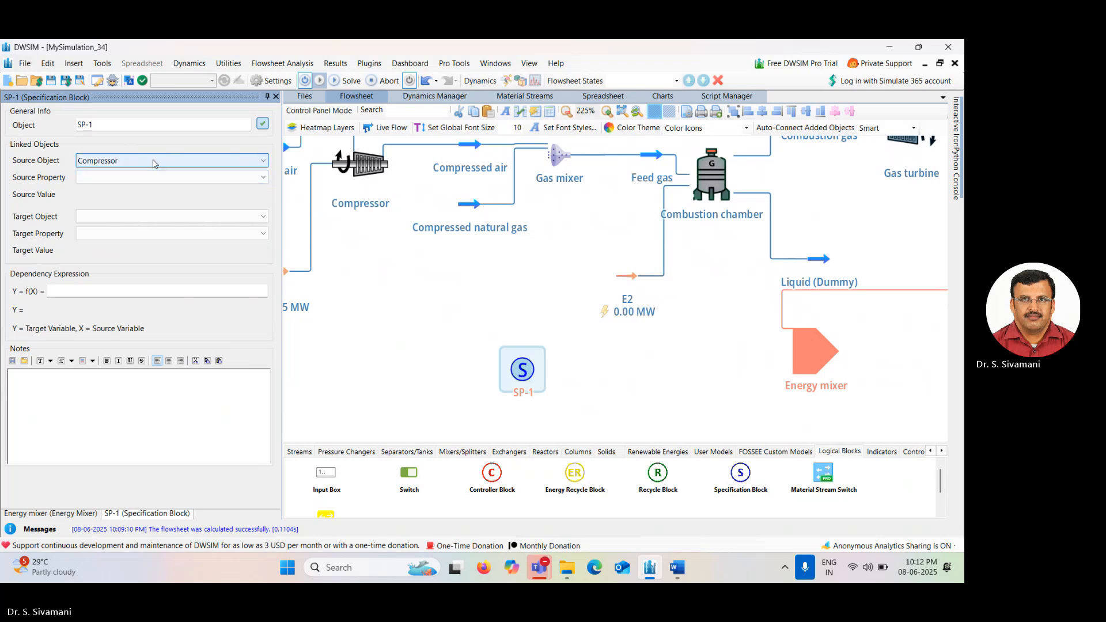
{"action": "left_click", "coordinate": [155, 164]}
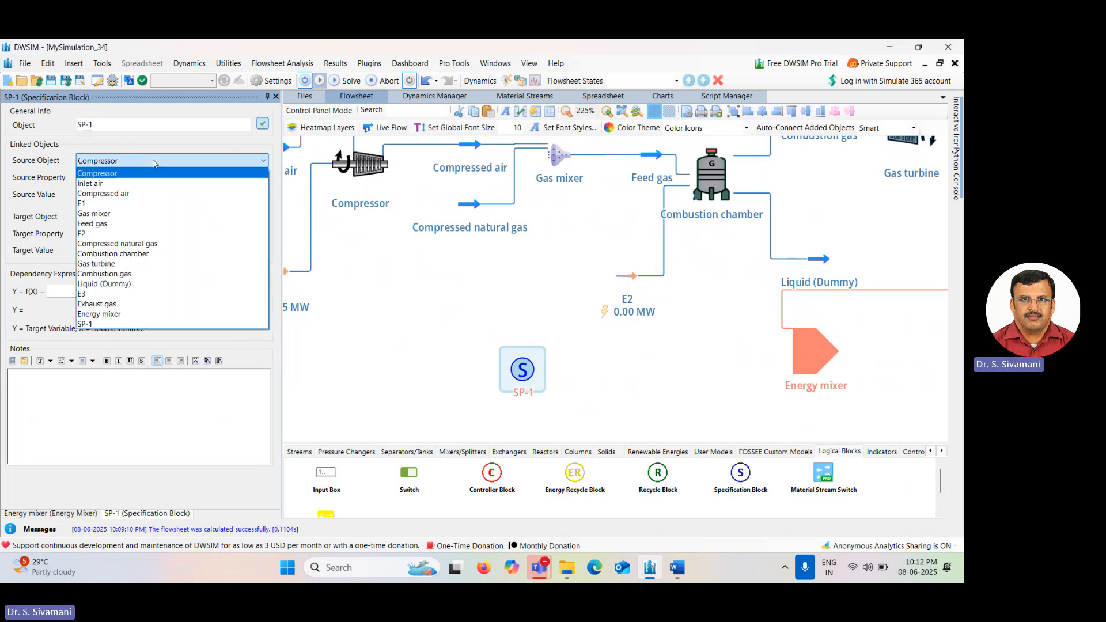
{"action": "left_click", "coordinate": [157, 204]}
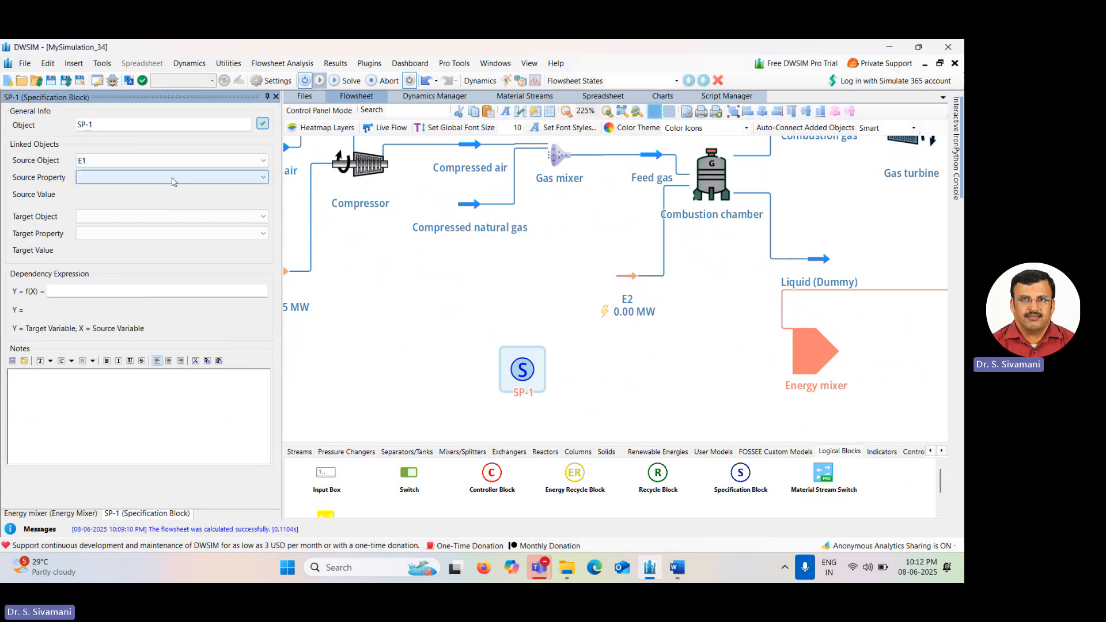
{"action": "left_click", "coordinate": [172, 179]}
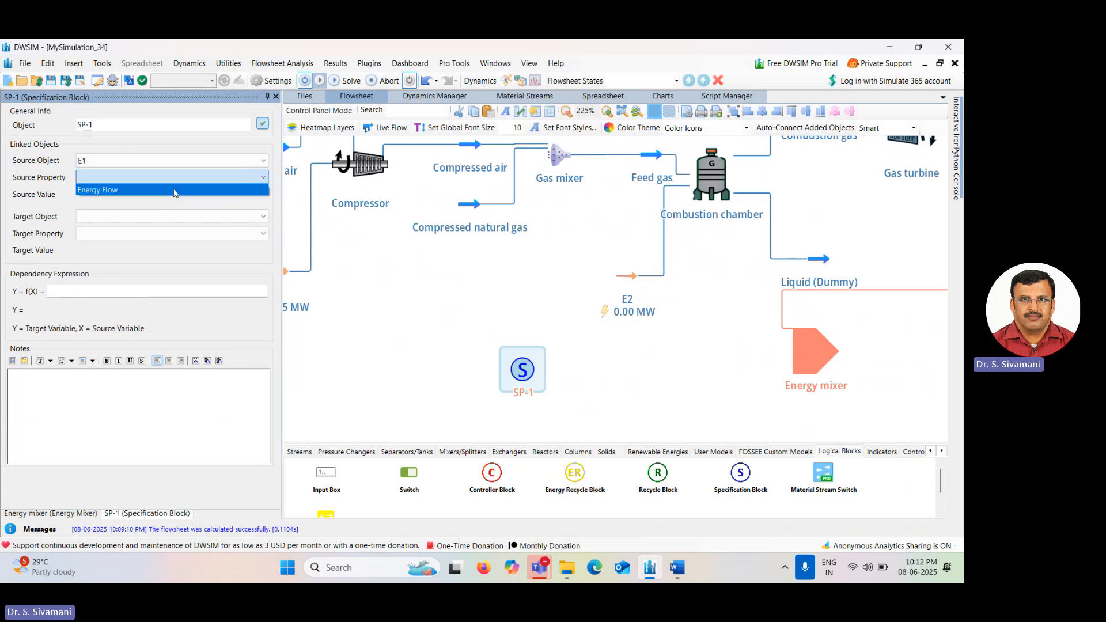
{"action": "left_click", "coordinate": [175, 191]}
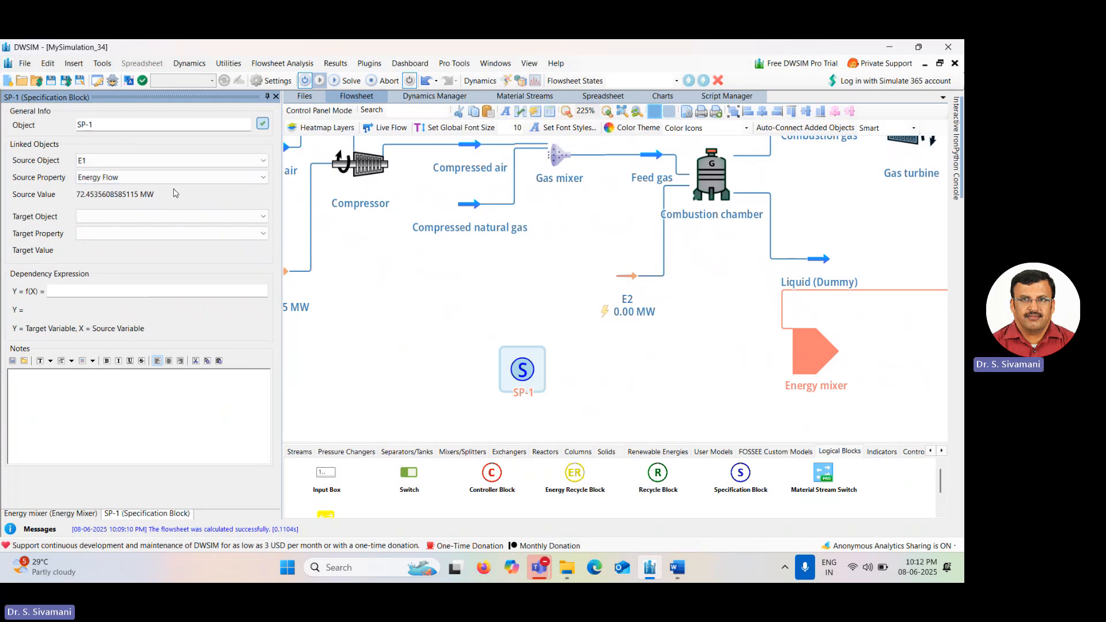
Set the specification block's target object to the Energy mixer.
{"action": "left_click", "coordinate": [190, 222]}
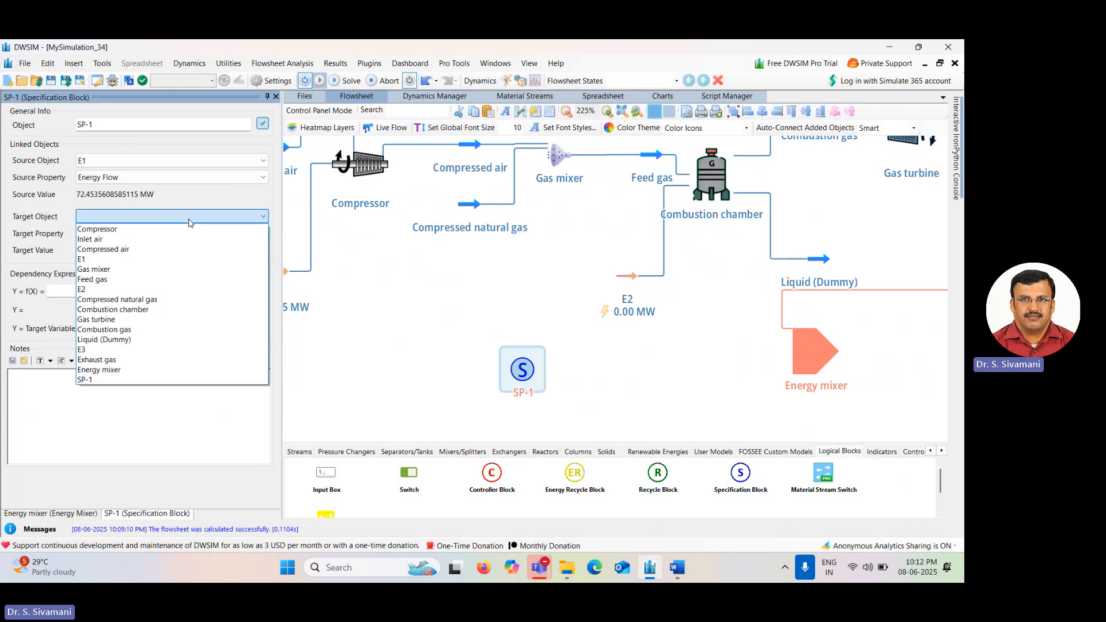
{"action": "left_click", "coordinate": [165, 370]}
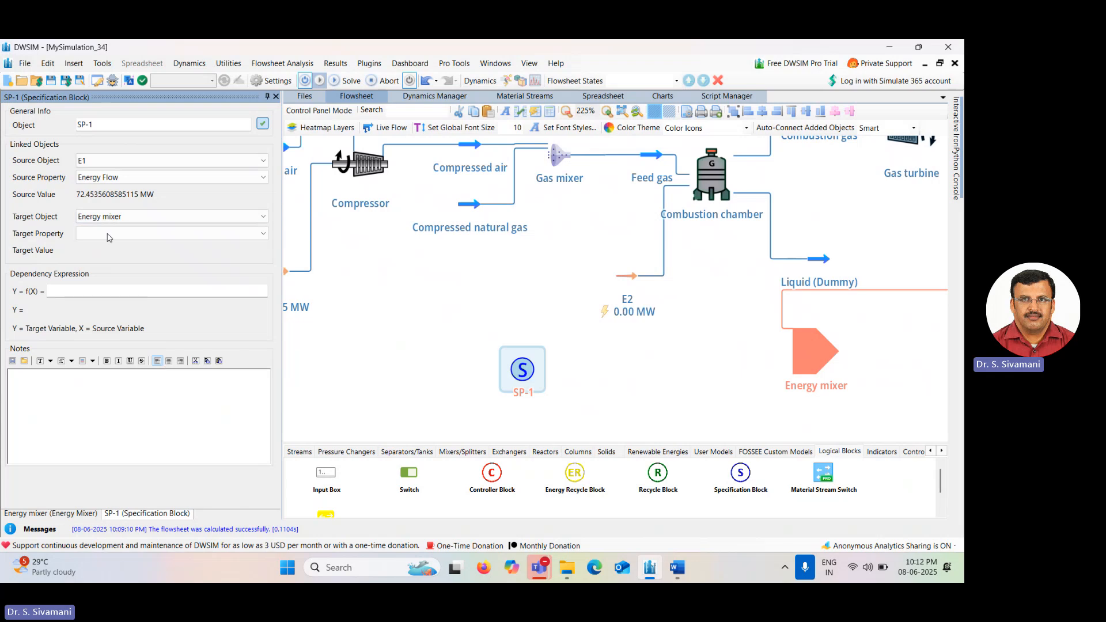
{"action": "left_click", "coordinate": [110, 235]}
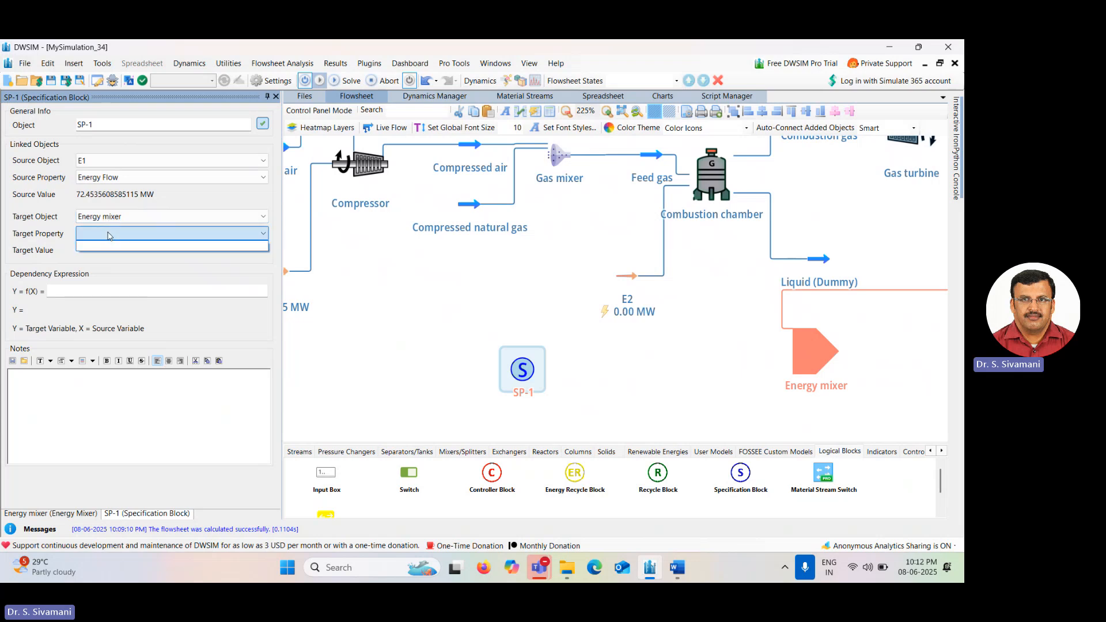
{"action": "left_click", "coordinate": [110, 236]}
{"action": "left_click", "coordinate": [110, 236]}
{"action": "left_click", "coordinate": [110, 236]}
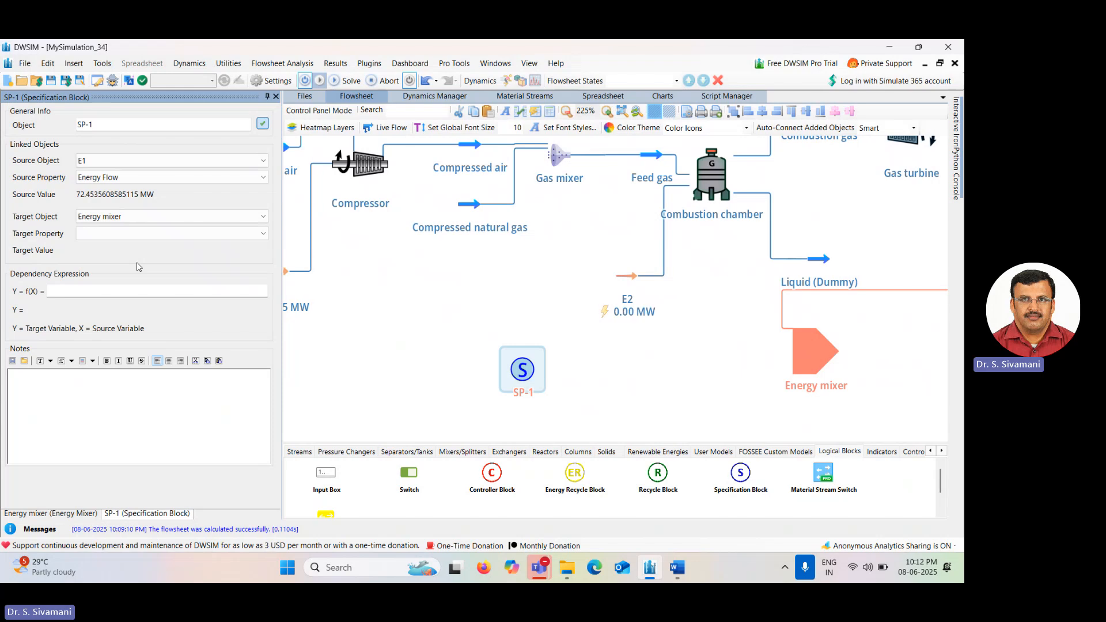
Enter -X as the specification block's dependency expression and close the property editors.
{"action": "left_click", "coordinate": [77, 294]}
{"action": "type", "text": "-X"}
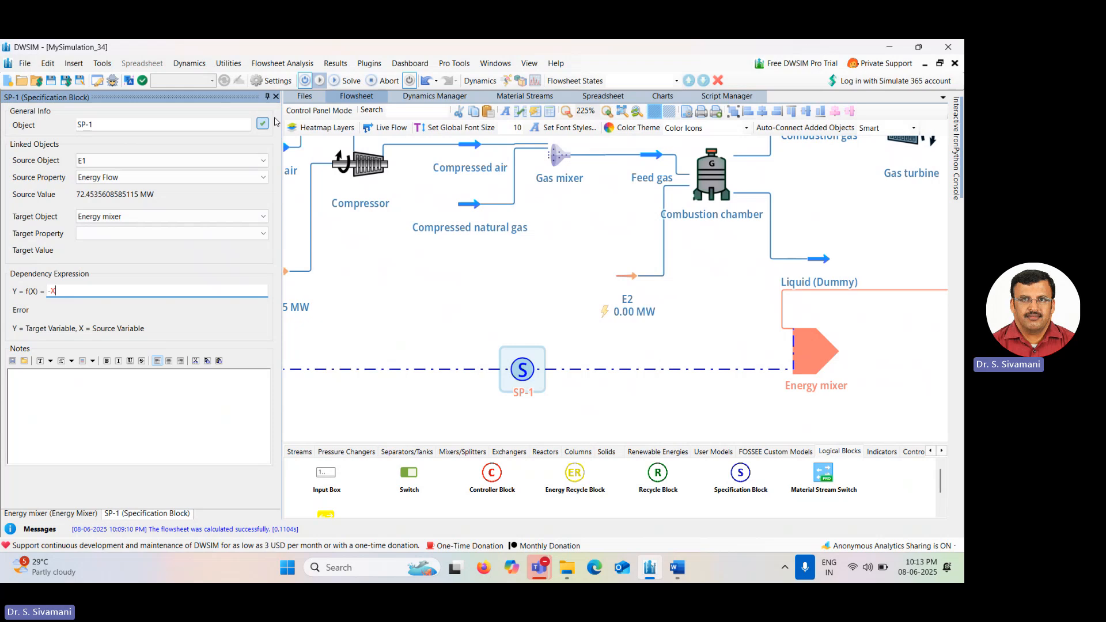
{"action": "left_click", "coordinate": [276, 98]}
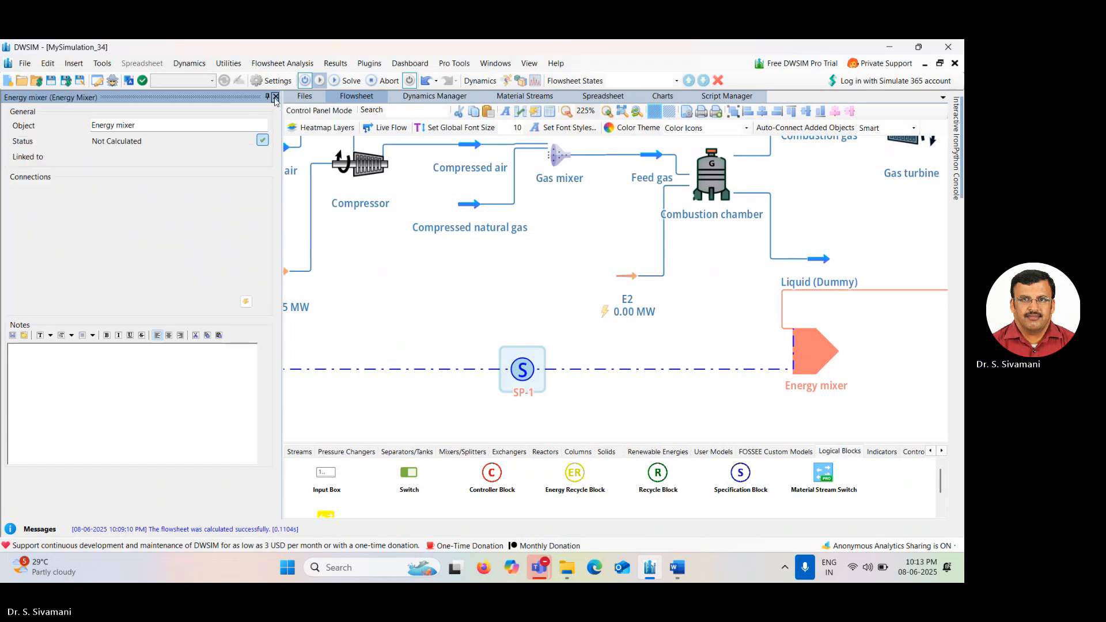
{"action": "left_click", "coordinate": [276, 97]}
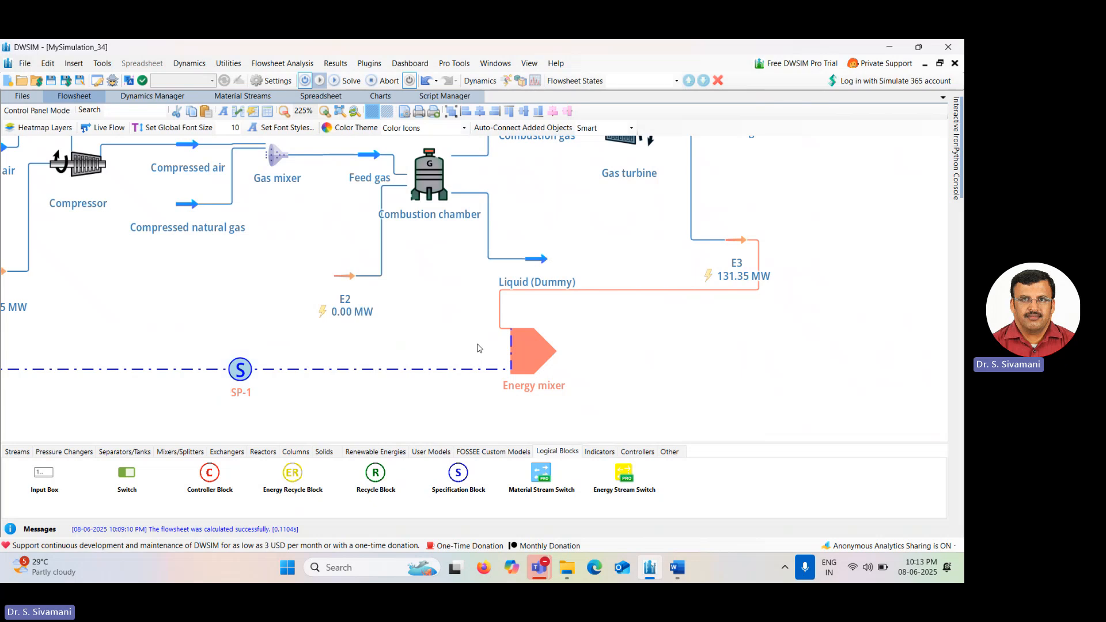
Add an energy stream E4 connected to the energy mixer's outlet.
{"action": "left_click_drag", "start_coordinate": [479, 348], "coordinate": [619, 343]}
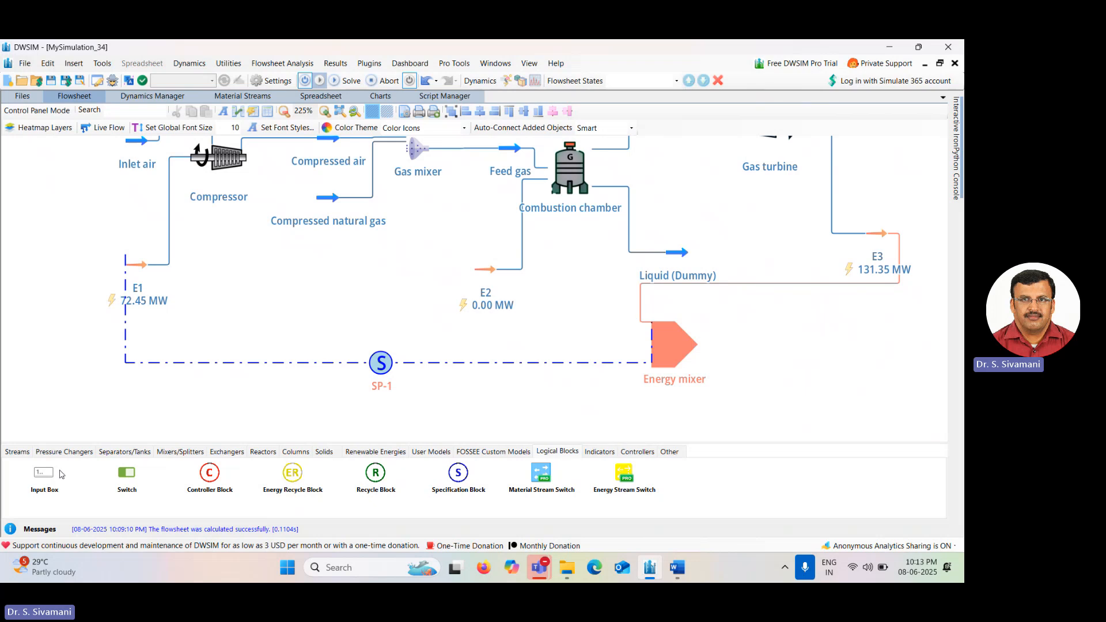
{"action": "left_click", "coordinate": [18, 453]}
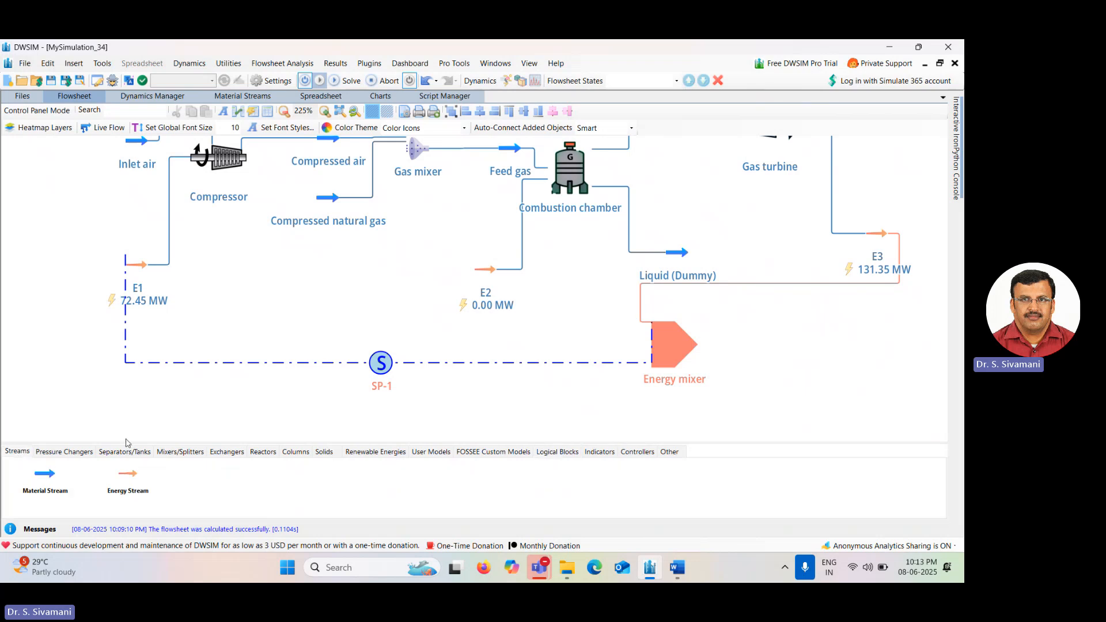
{"action": "left_click_drag", "start_coordinate": [133, 481], "coordinate": [753, 347]}
{"action": "left_click", "coordinate": [753, 350]}
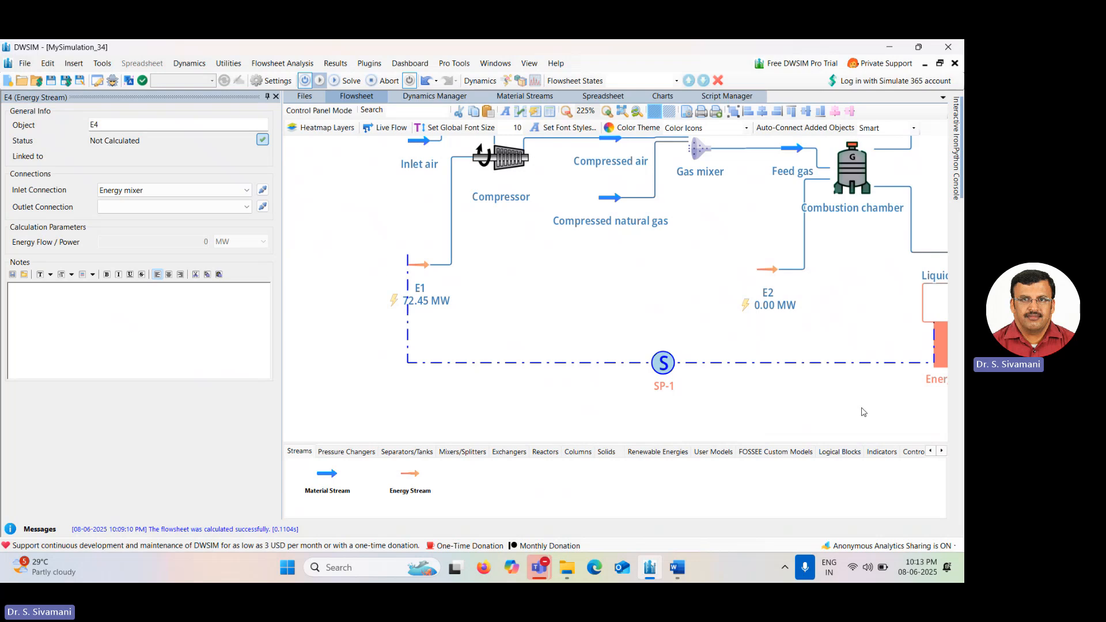
{"action": "scroll", "coordinate": [647, 424], "scroll_direction": "right", "scroll_amount": 5}
{"action": "scroll", "coordinate": [647, 424], "scroll_direction": "right", "scroll_amount": 2}
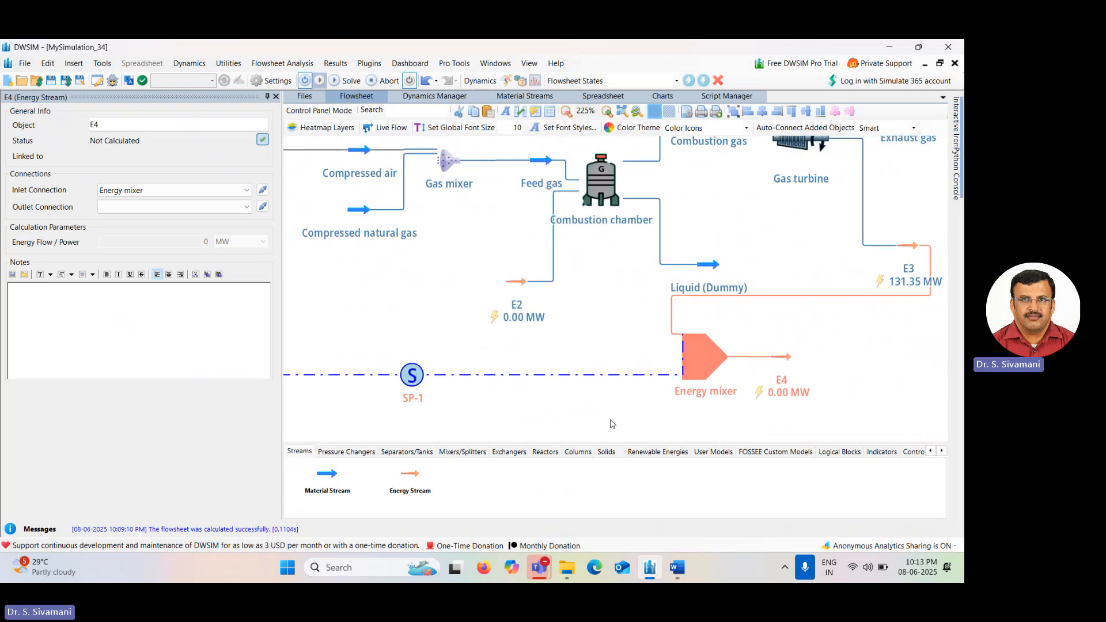
{"action": "left_click", "coordinate": [698, 374]}
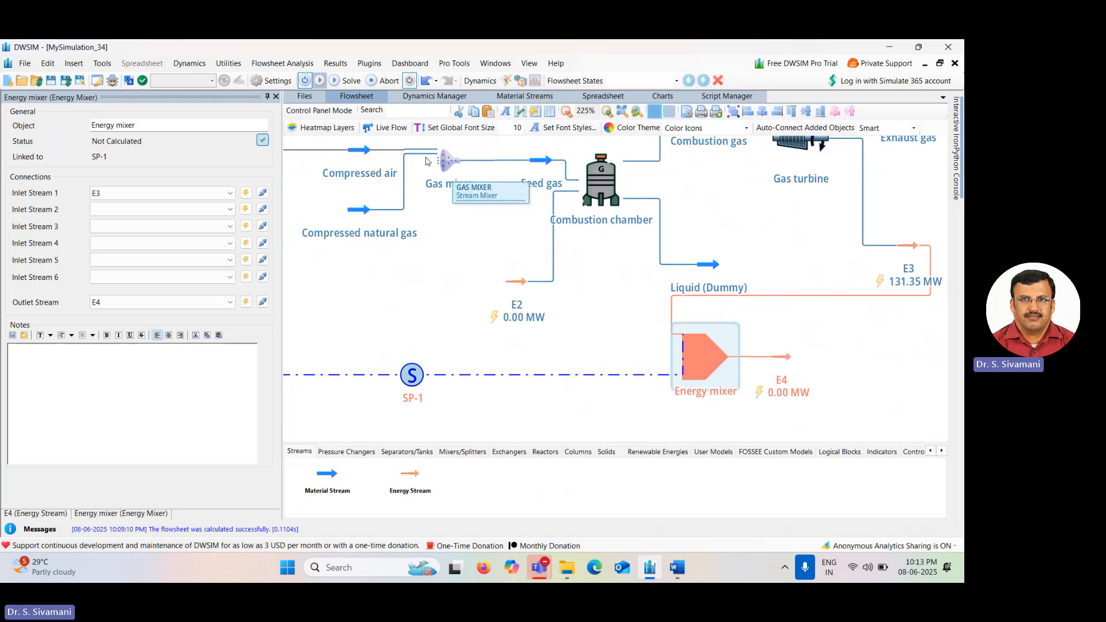
Solve the flowsheet and zoom to fit the whole cycle.
{"action": "left_click", "coordinate": [347, 80]}
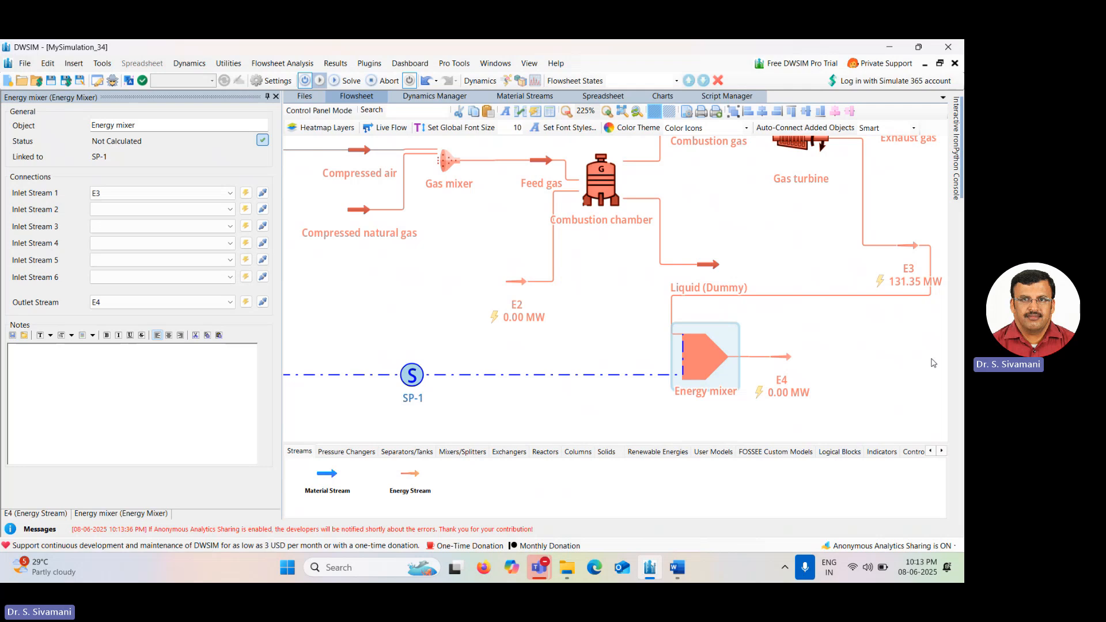
{"action": "double_click", "coordinate": [452, 335]}
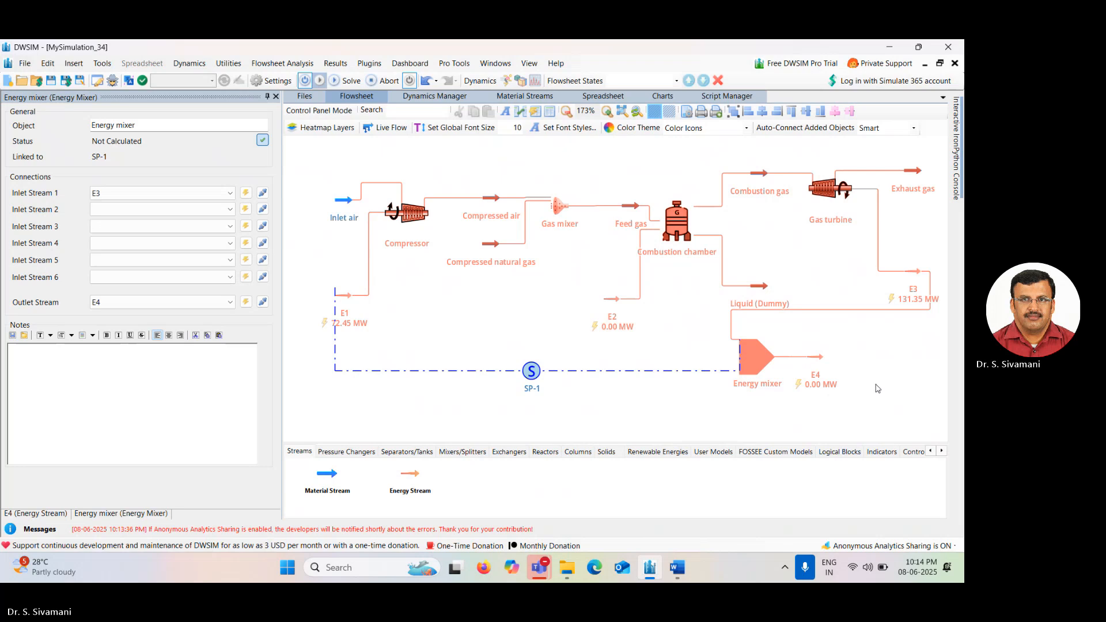
Add a new energy stream E5 placed just before the energy mixer's inlet.
{"action": "left_click", "coordinate": [750, 360]}
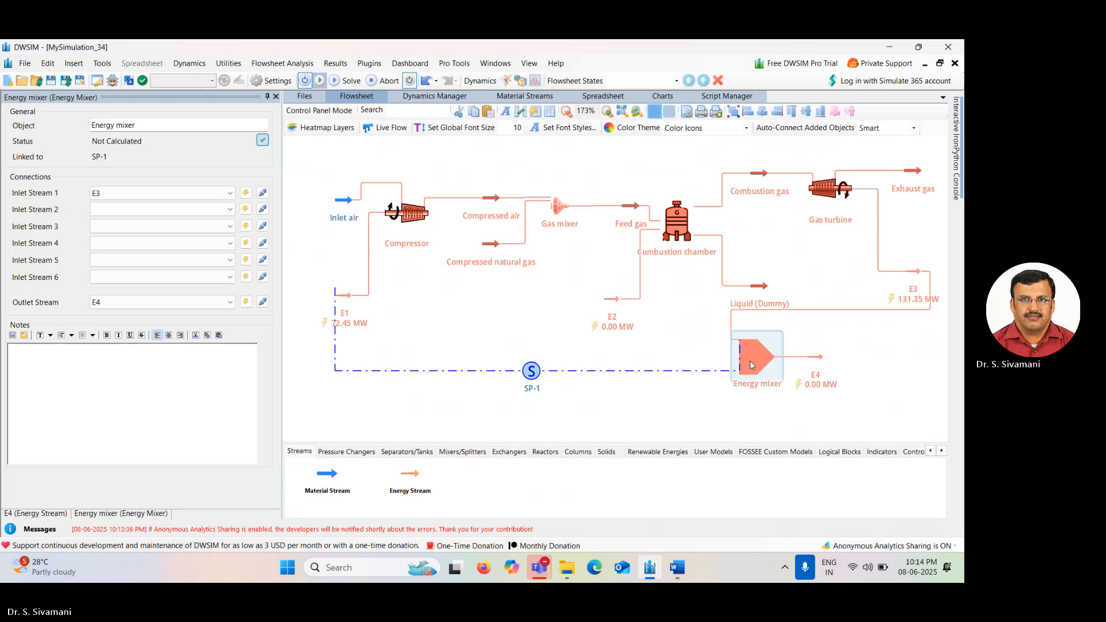
{"action": "left_click", "coordinate": [531, 372]}
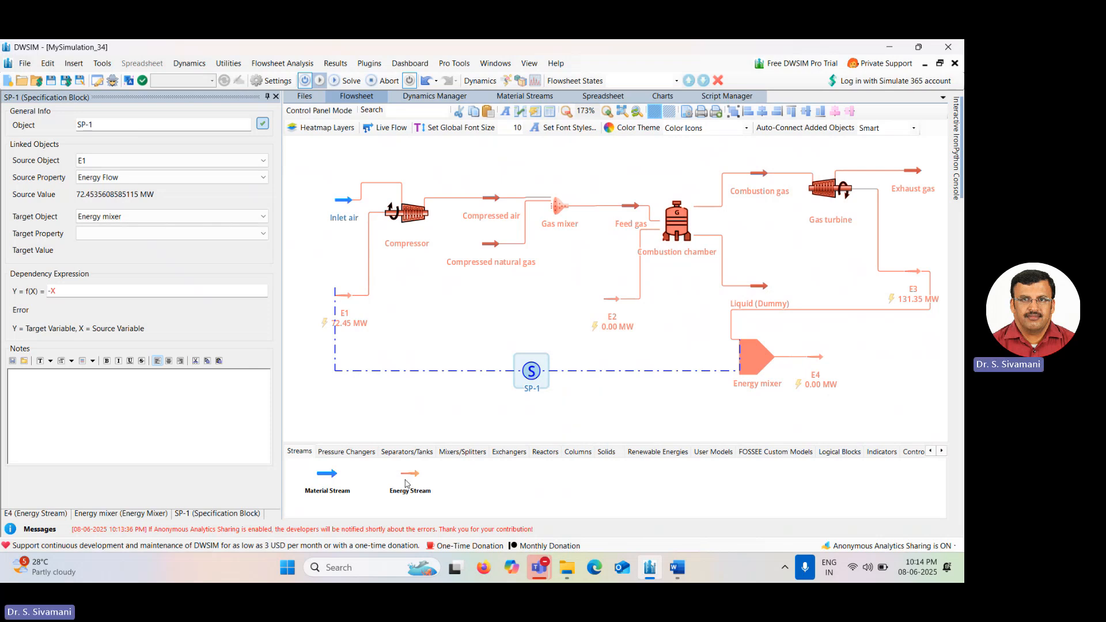
{"action": "left_click_drag", "start_coordinate": [408, 473], "coordinate": [720, 362]}
{"action": "left_click", "coordinate": [721, 364]}
{"action": "left_click_drag", "start_coordinate": [720, 365], "coordinate": [712, 364]}
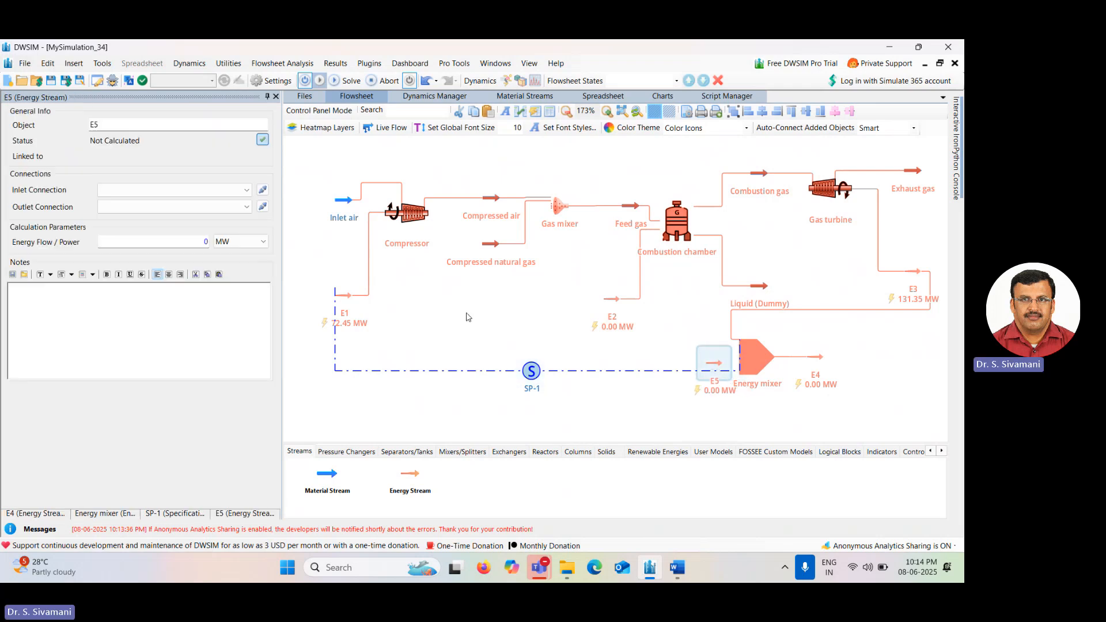
Set the specification block's target to E5 with target property Energy Flow, and solve the flowsheet.
{"action": "left_click", "coordinate": [531, 371]}
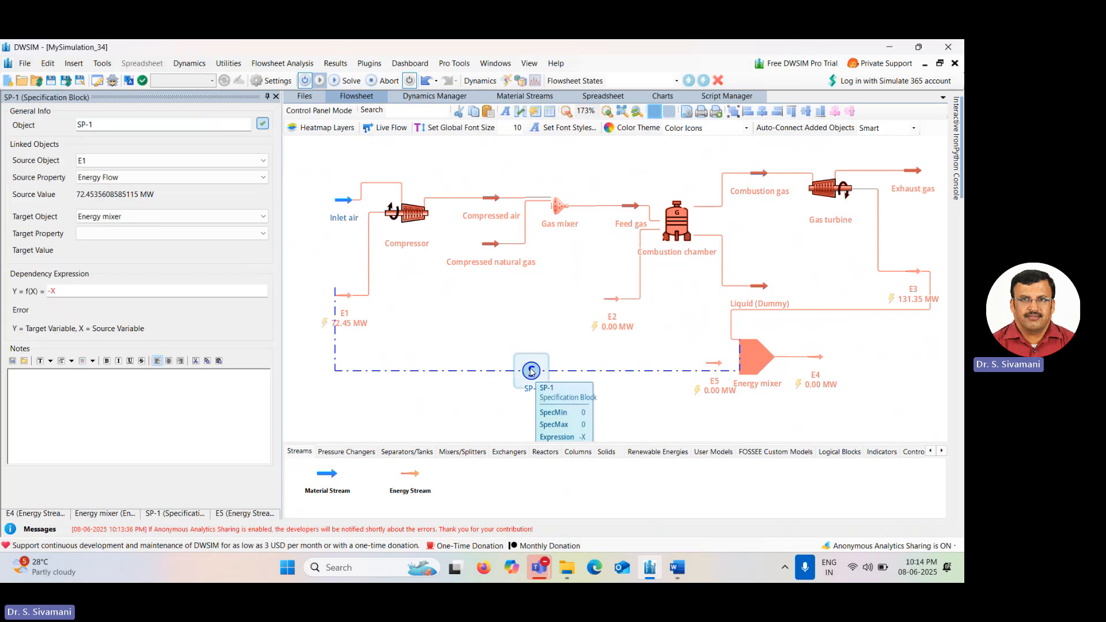
{"action": "left_click", "coordinate": [161, 218]}
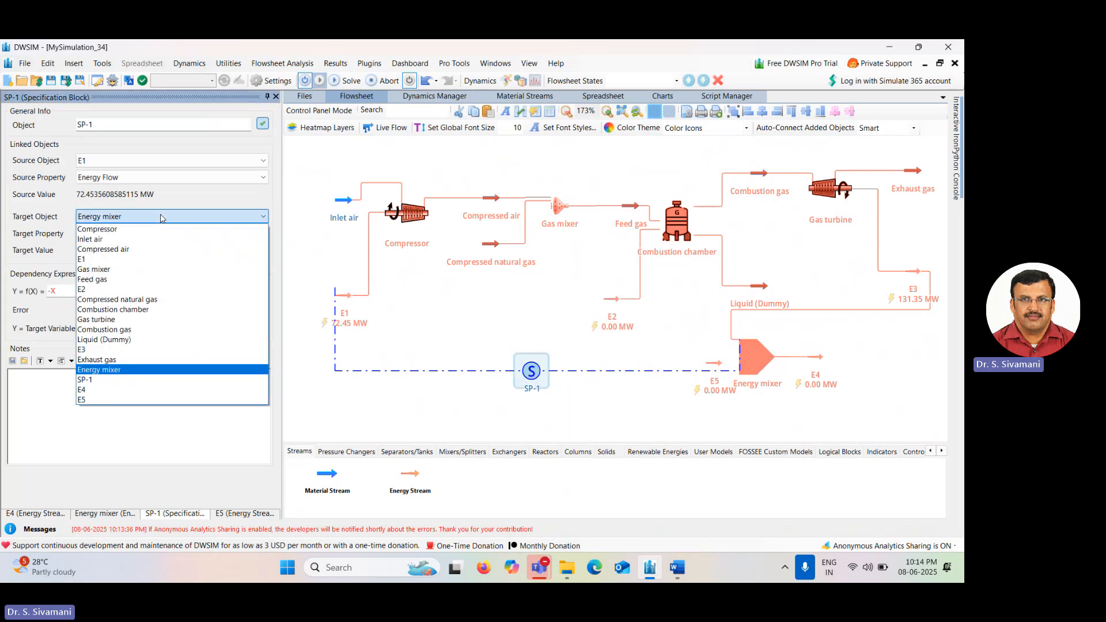
{"action": "left_click", "coordinate": [105, 400]}
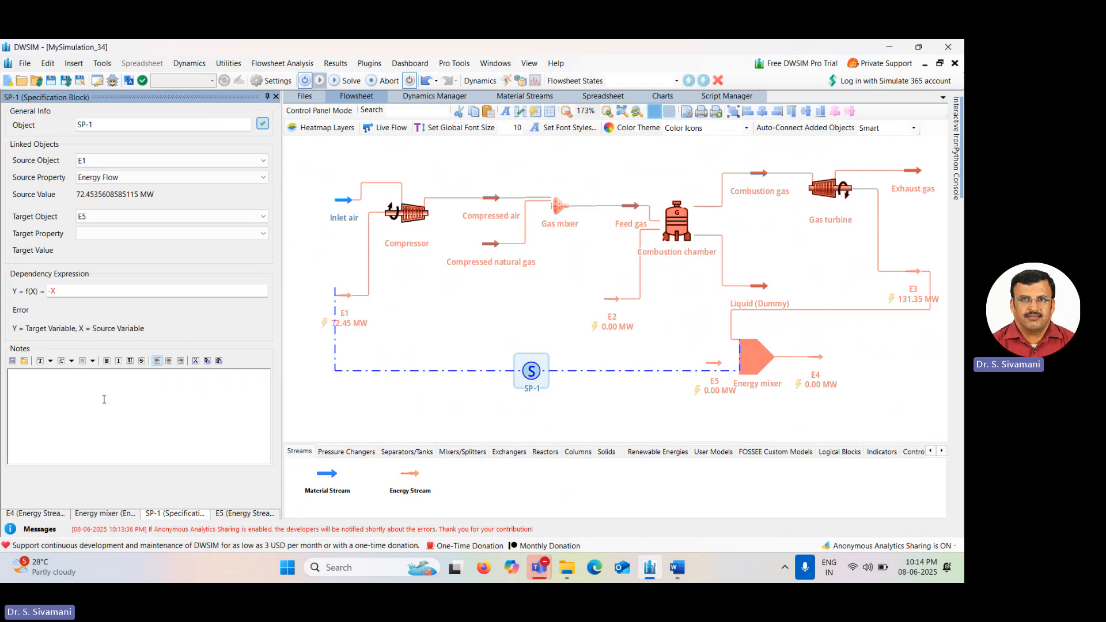
{"action": "left_click", "coordinate": [101, 234]}
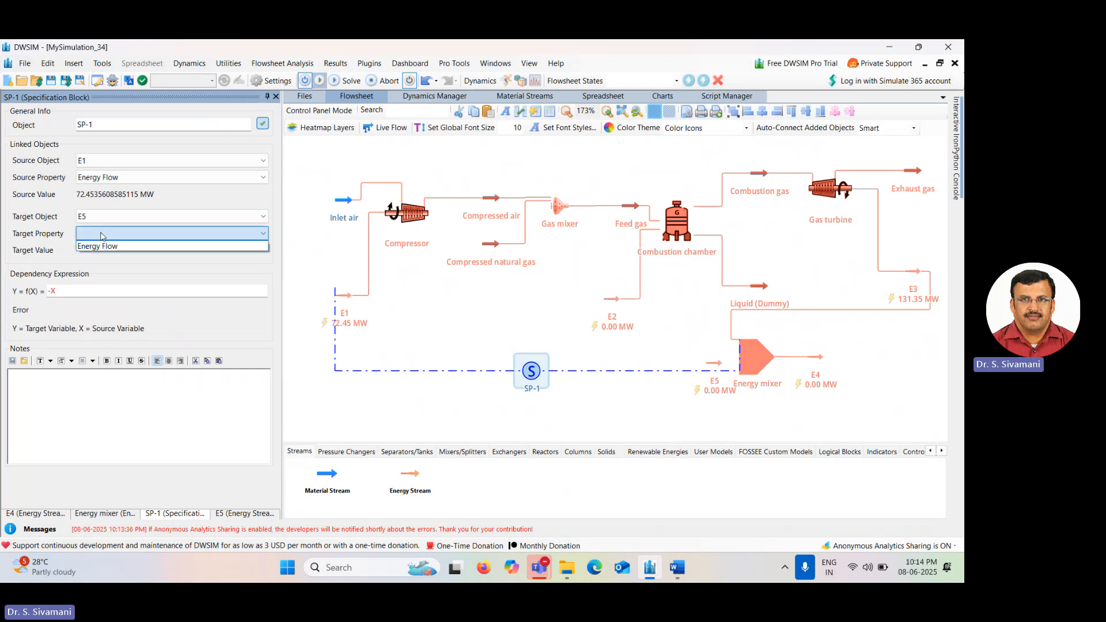
{"action": "left_click", "coordinate": [110, 246]}
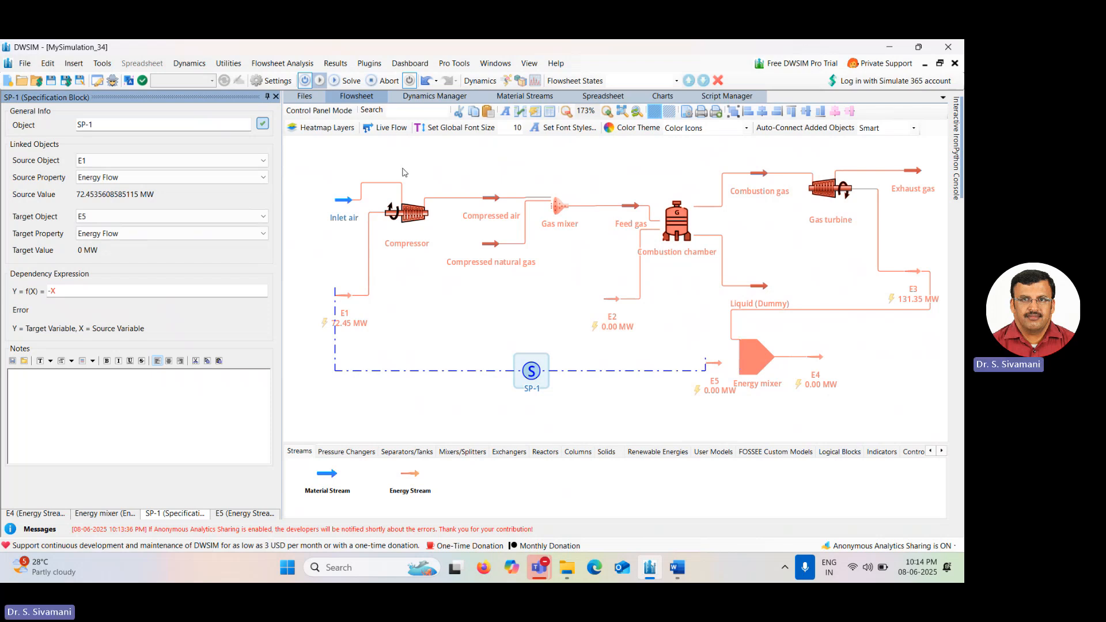
{"action": "left_click", "coordinate": [350, 80]}
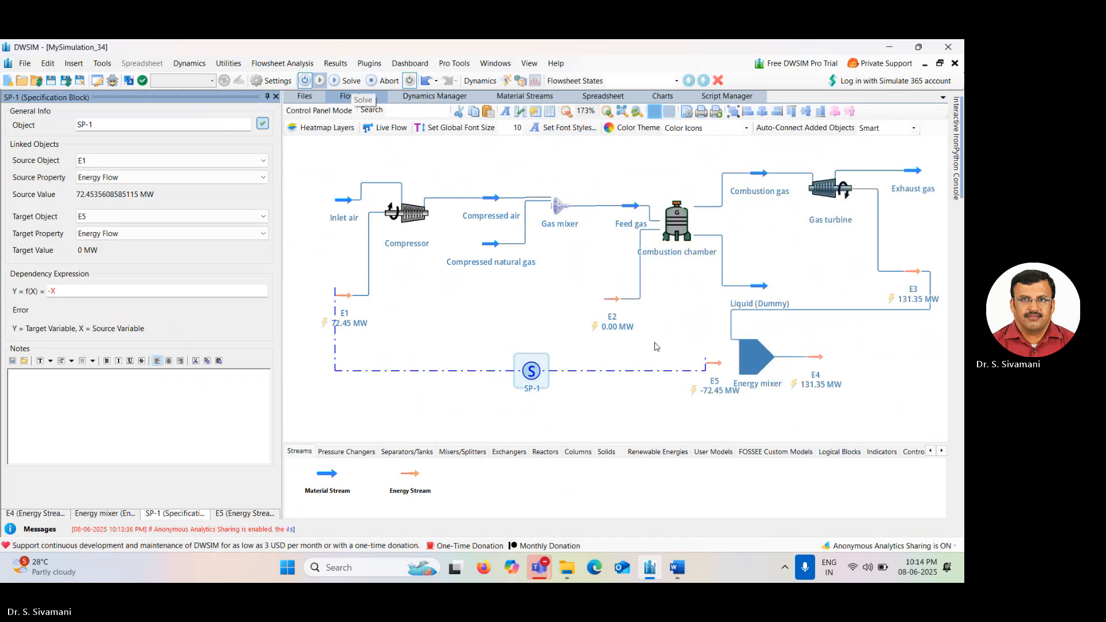
Connect E5 as the energy mixer's second inlet stream and solve the flowsheet.
{"action": "left_click", "coordinate": [751, 361]}
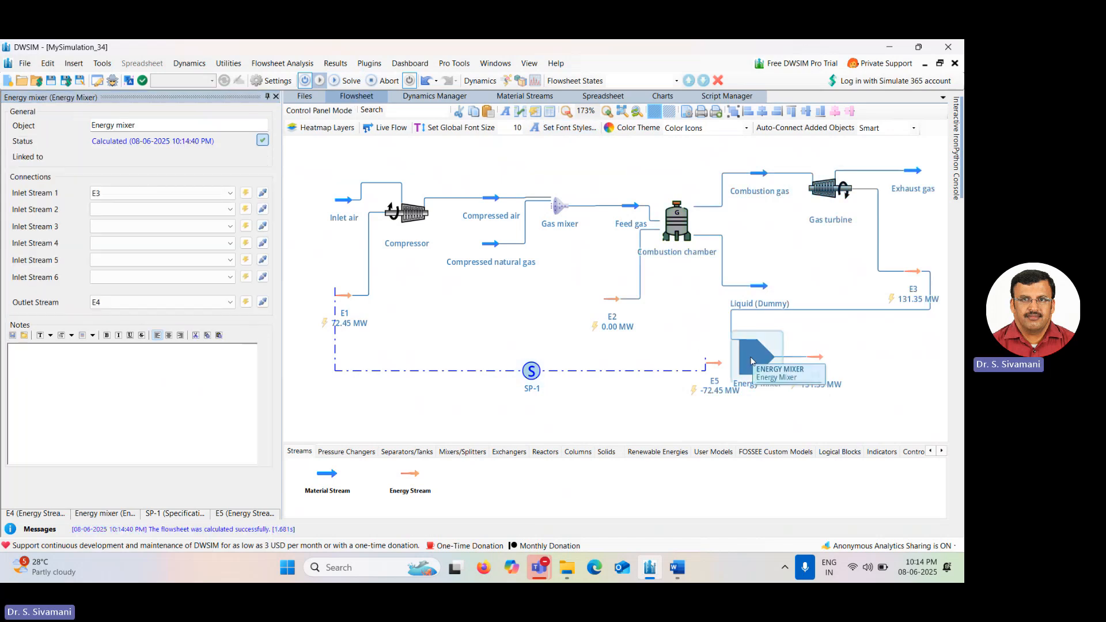
{"action": "left_click", "coordinate": [210, 214]}
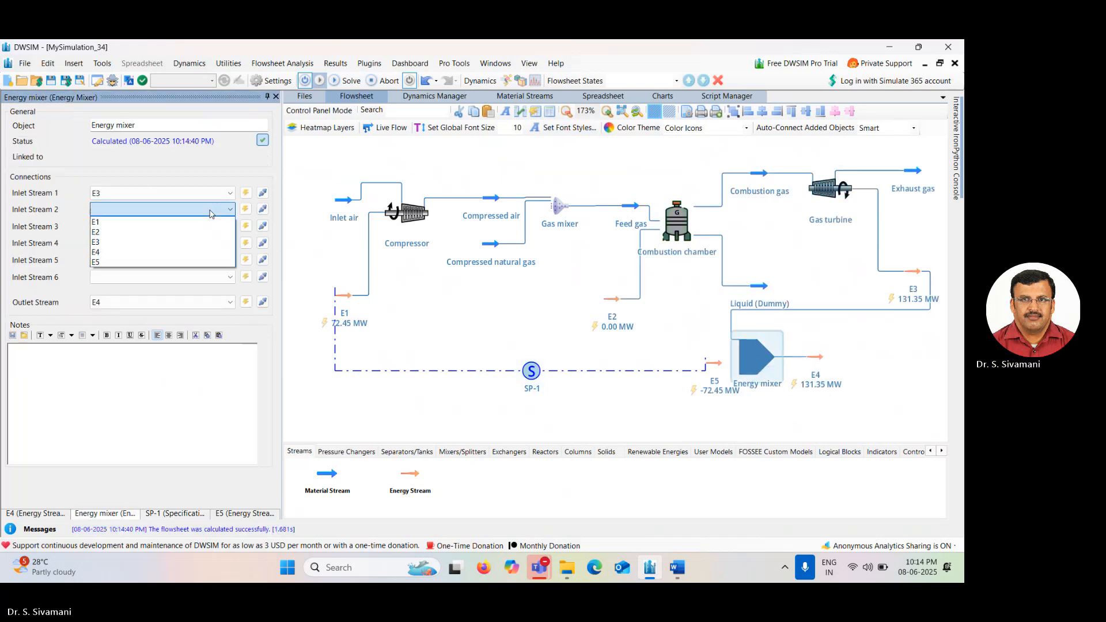
{"action": "left_click", "coordinate": [210, 263]}
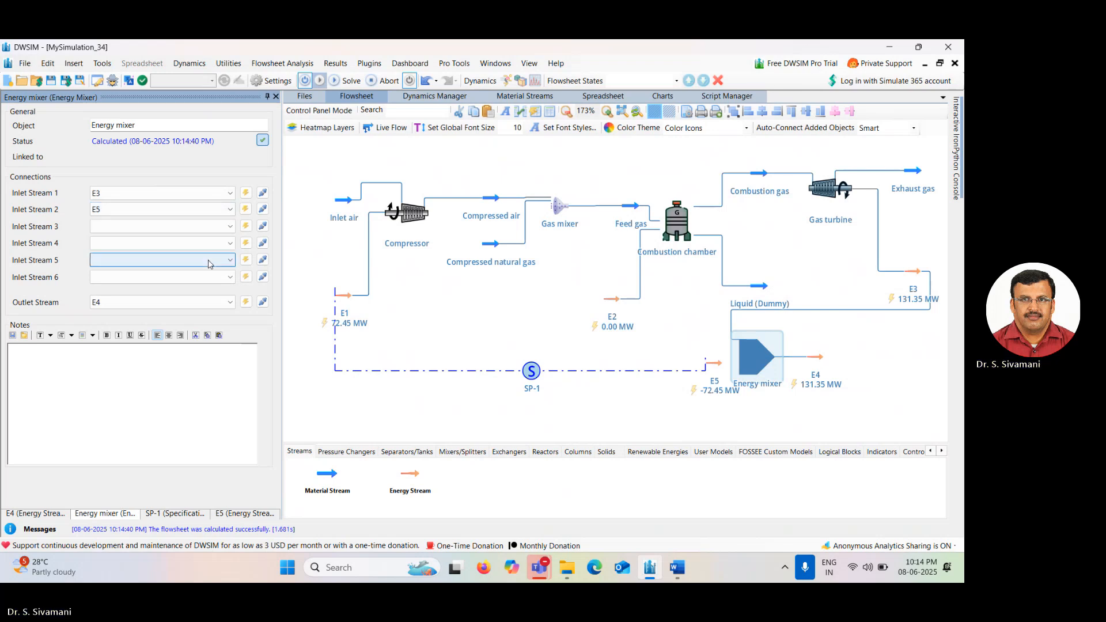
{"action": "left_click", "coordinate": [484, 181]}
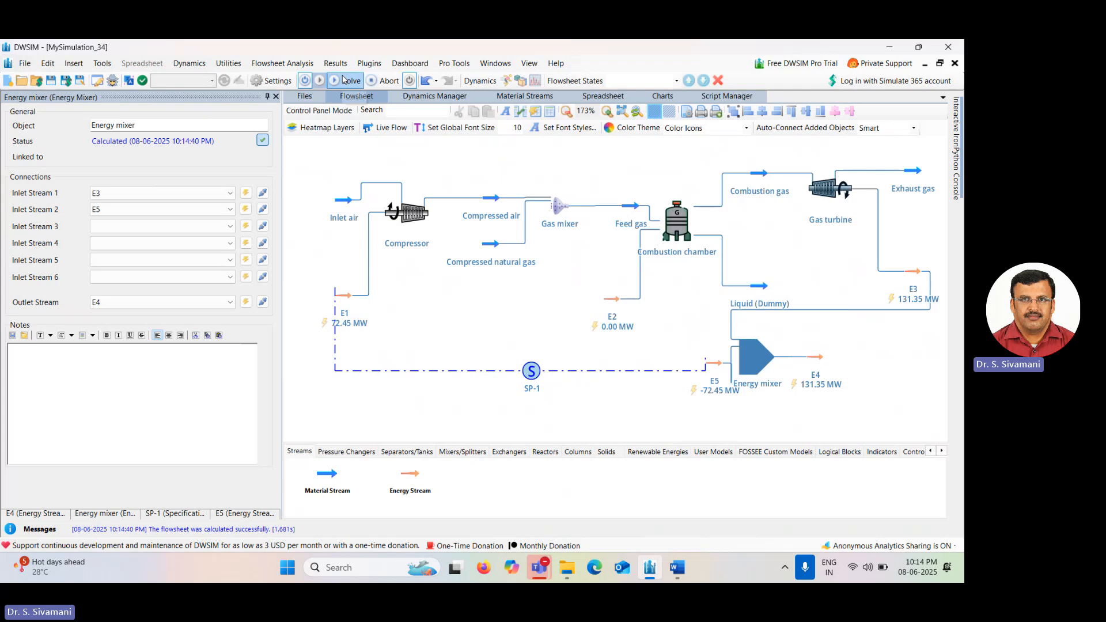
{"action": "left_click", "coordinate": [344, 80]}
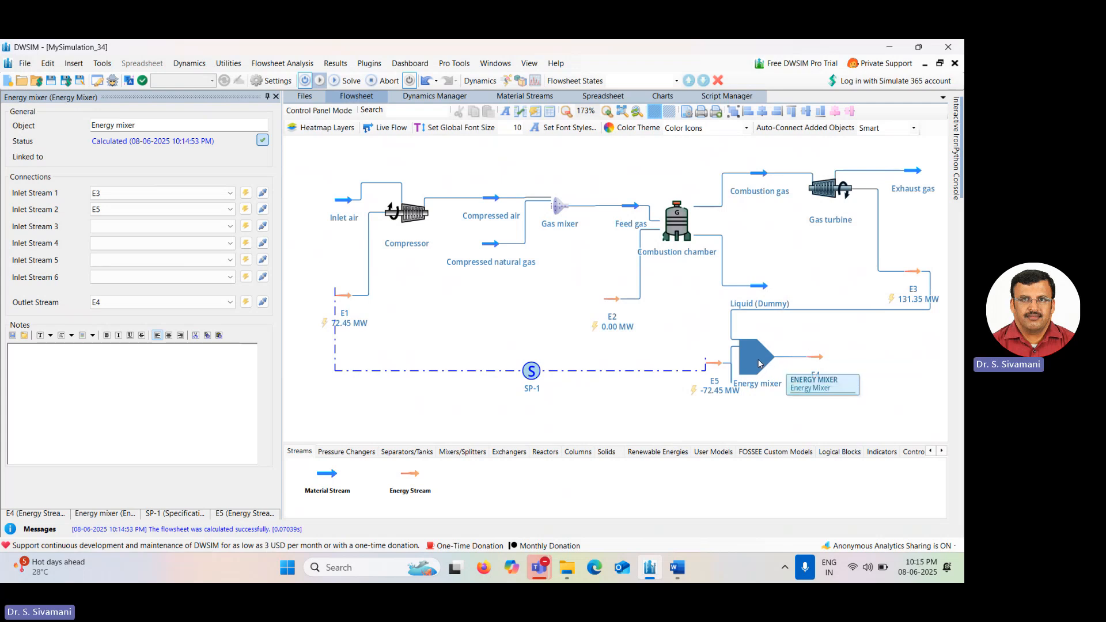
Shift the energy mixer slightly to the right and re-solve the flowsheet.
{"action": "left_click_drag", "start_coordinate": [759, 363], "coordinate": [772, 364]}
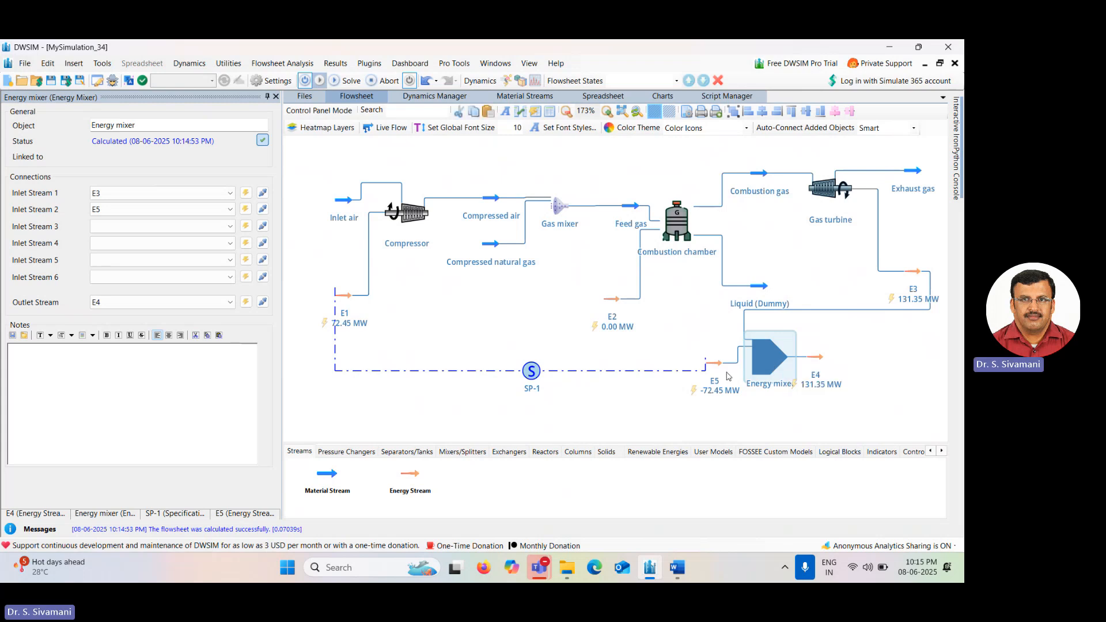
{"action": "mouse_move", "coordinate": [715, 373]}
{"action": "left_click", "coordinate": [347, 81]}
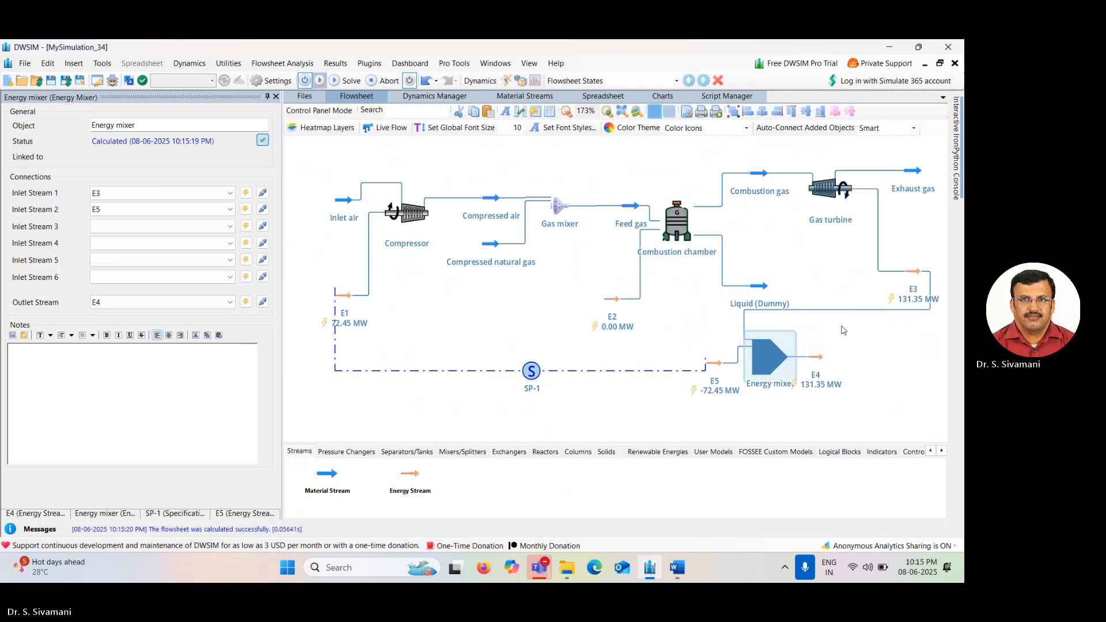
{"action": "left_click", "coordinate": [896, 367]}
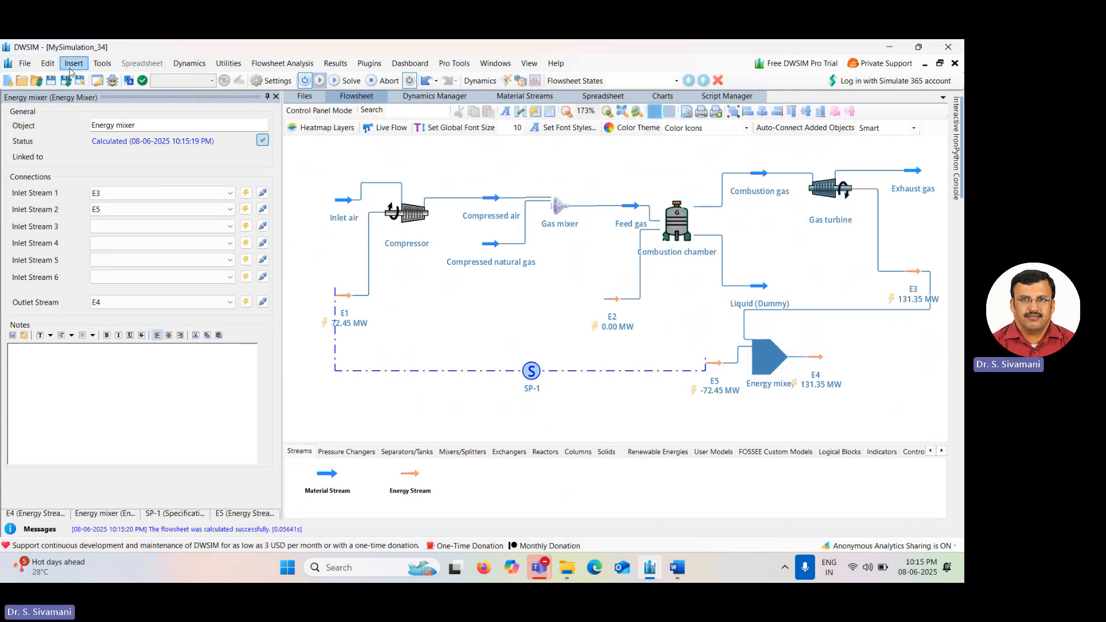
Save the simulation to the Desktop as "BSImulation of Brayton cycle".
{"action": "left_click", "coordinate": [56, 80]}
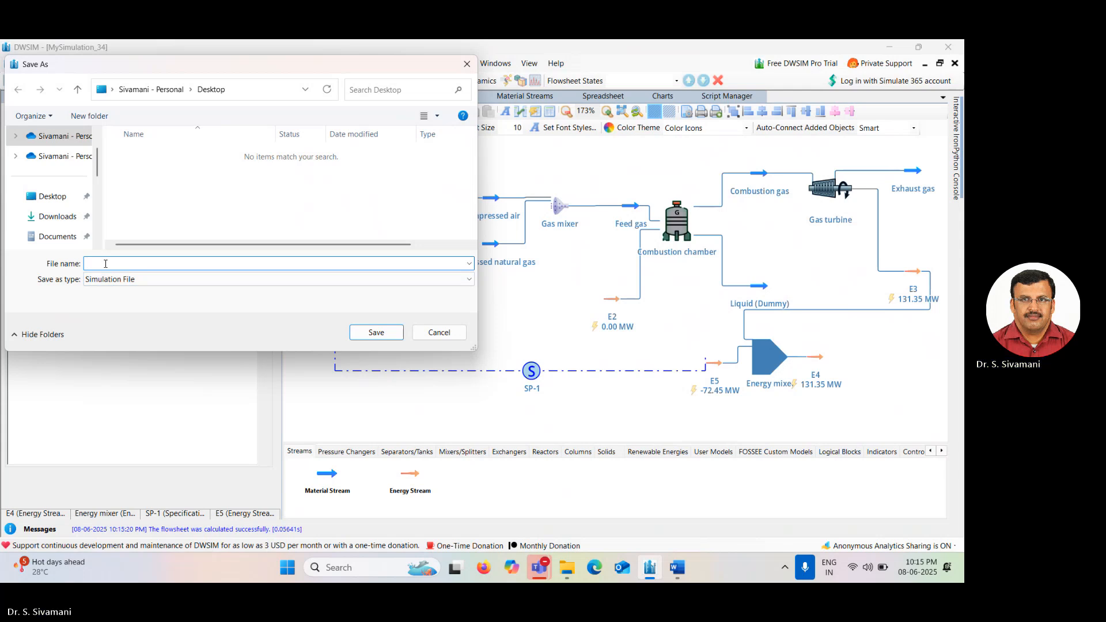
{"action": "type", "text": "Bra"}
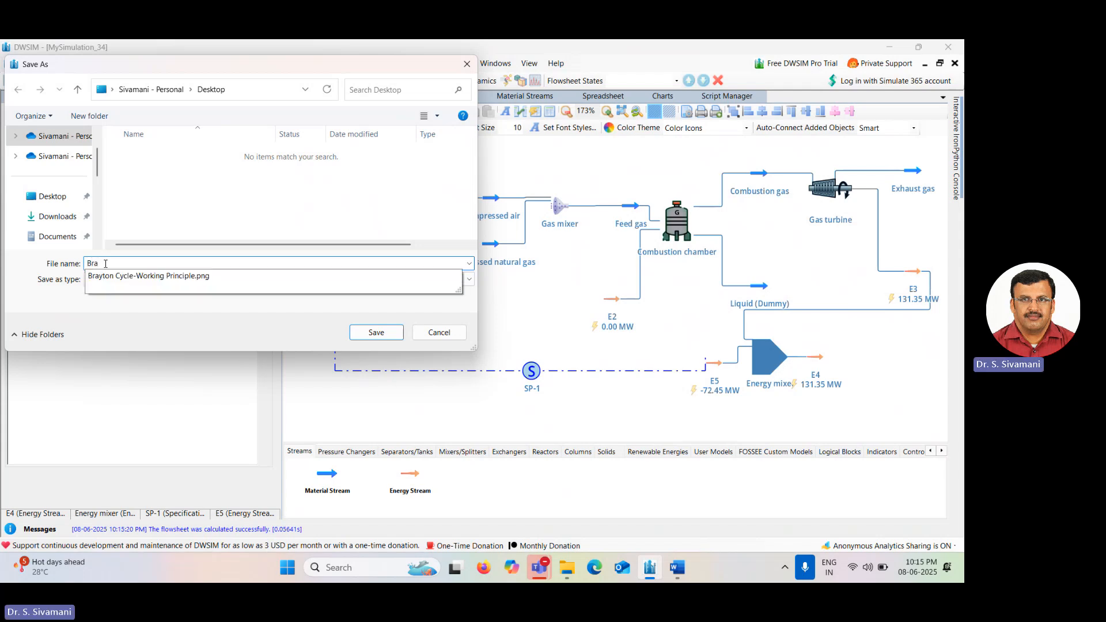
{"action": "key", "text": "BackSpace"}
{"action": "type", "text": "Simula"}
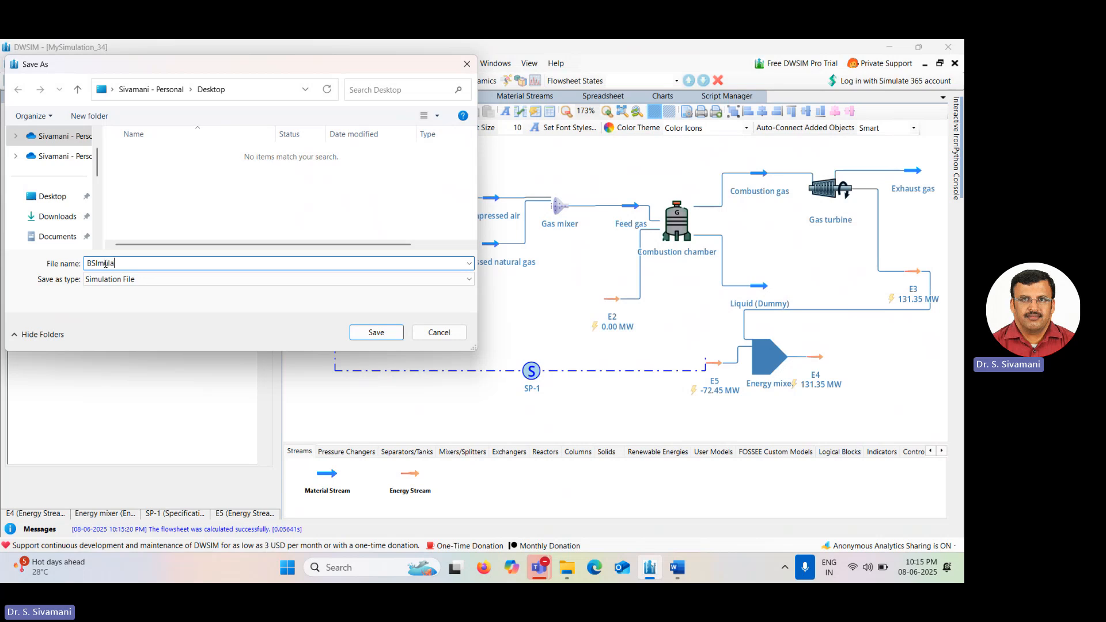
{"action": "type", "text": "tion of Brayton cycle"}
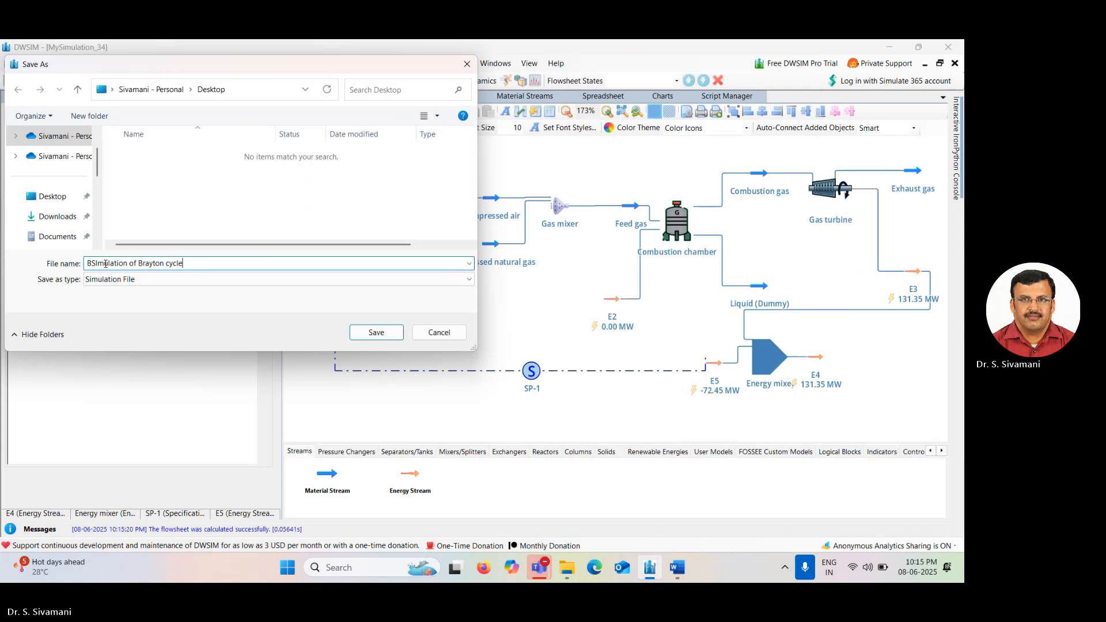
{"action": "left_click", "coordinate": [377, 342]}
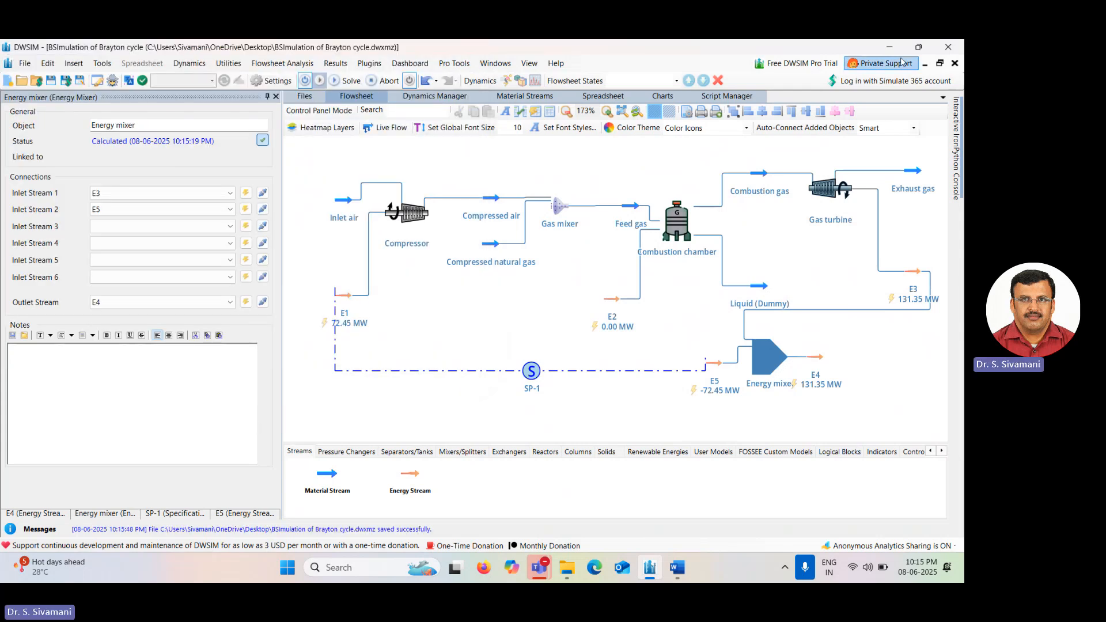
Close the simulation, saving changes, and reopen the saved BSImulation of Brayton cycle file.
{"action": "left_click", "coordinate": [954, 63]}
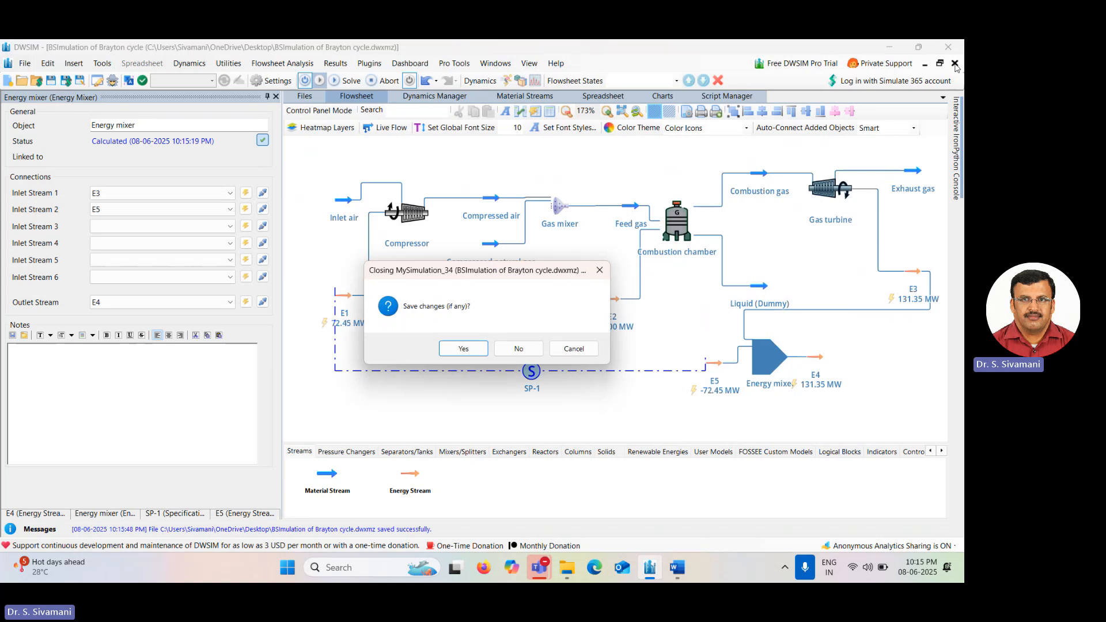
{"action": "left_click", "coordinate": [463, 348]}
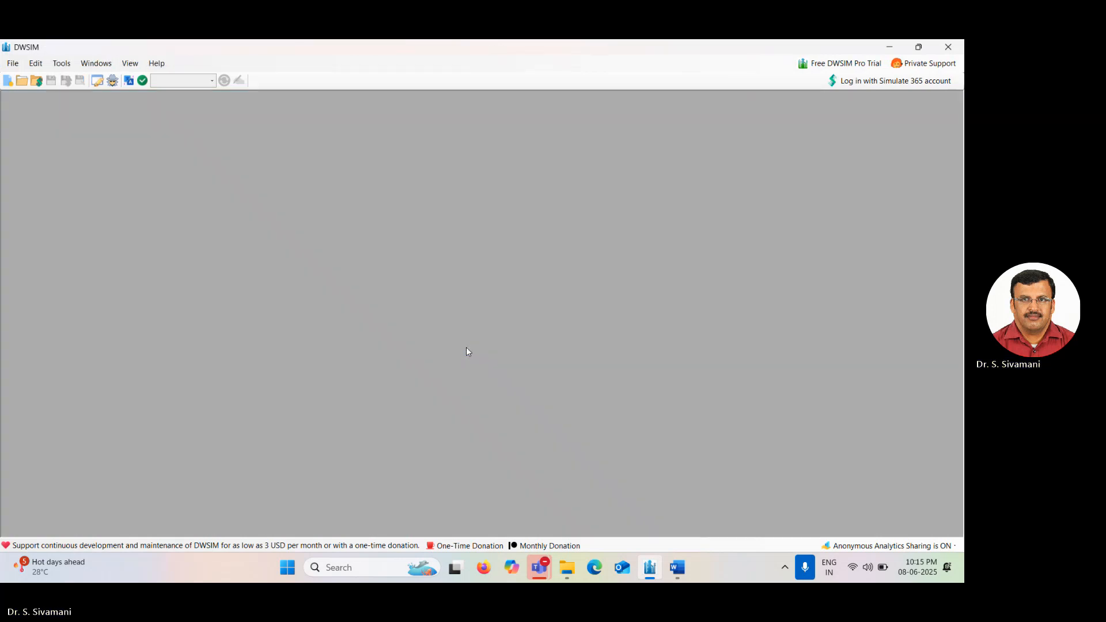
{"action": "left_click", "coordinate": [15, 67]}
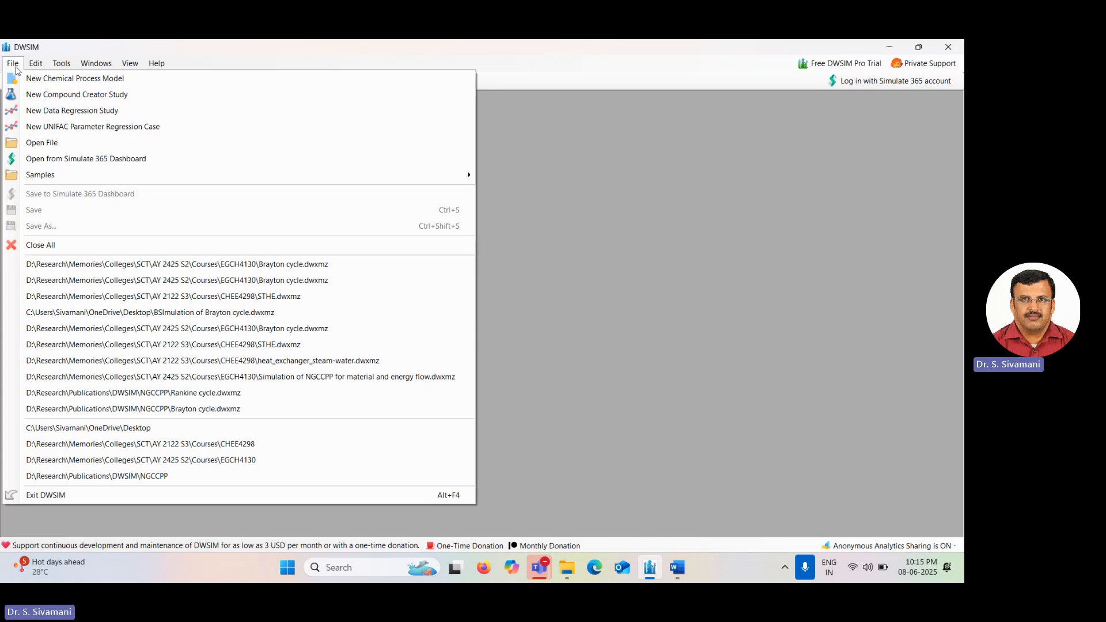
{"action": "left_click", "coordinate": [58, 143]}
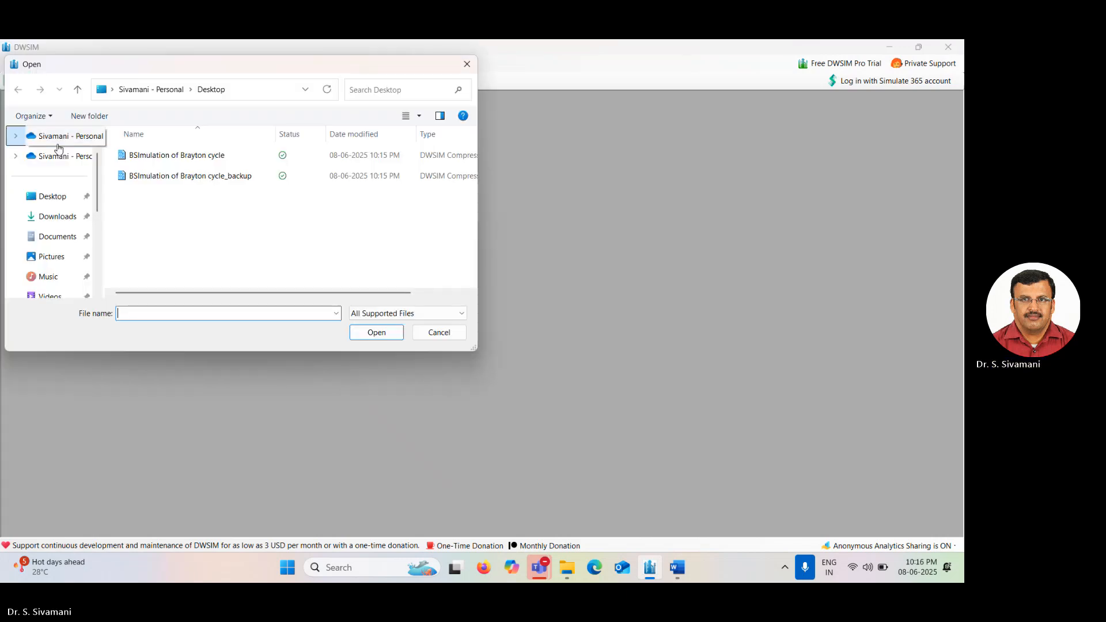
{"action": "double_click", "coordinate": [179, 155]}
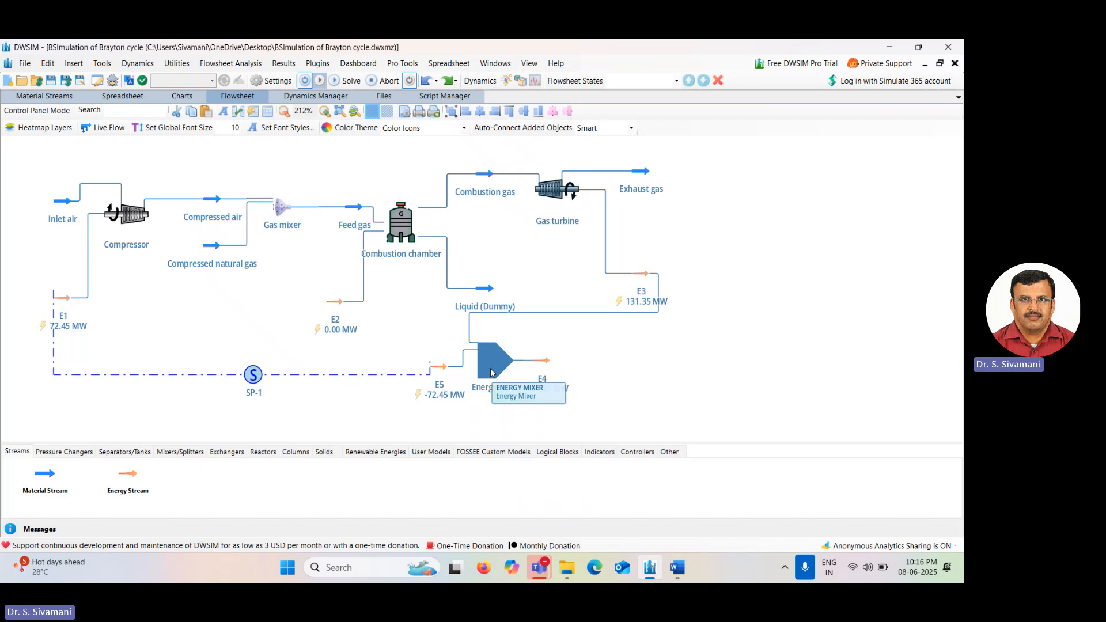
Solve the reopened flowsheet and check the net power on energy stream E4.
{"action": "left_click", "coordinate": [491, 372]}
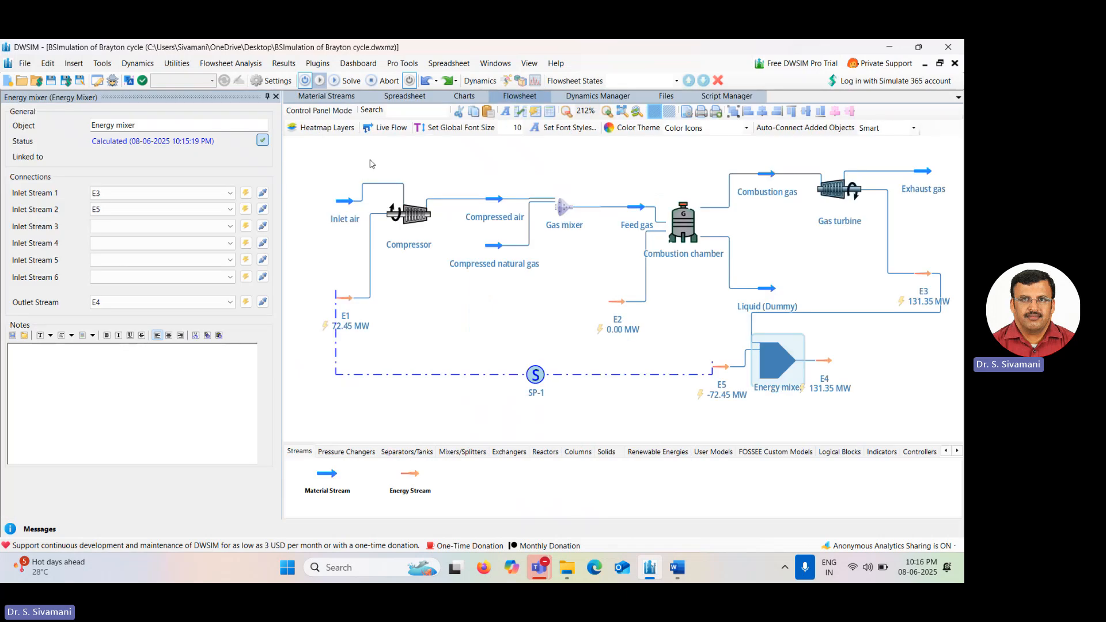
{"action": "left_click", "coordinate": [347, 82]}
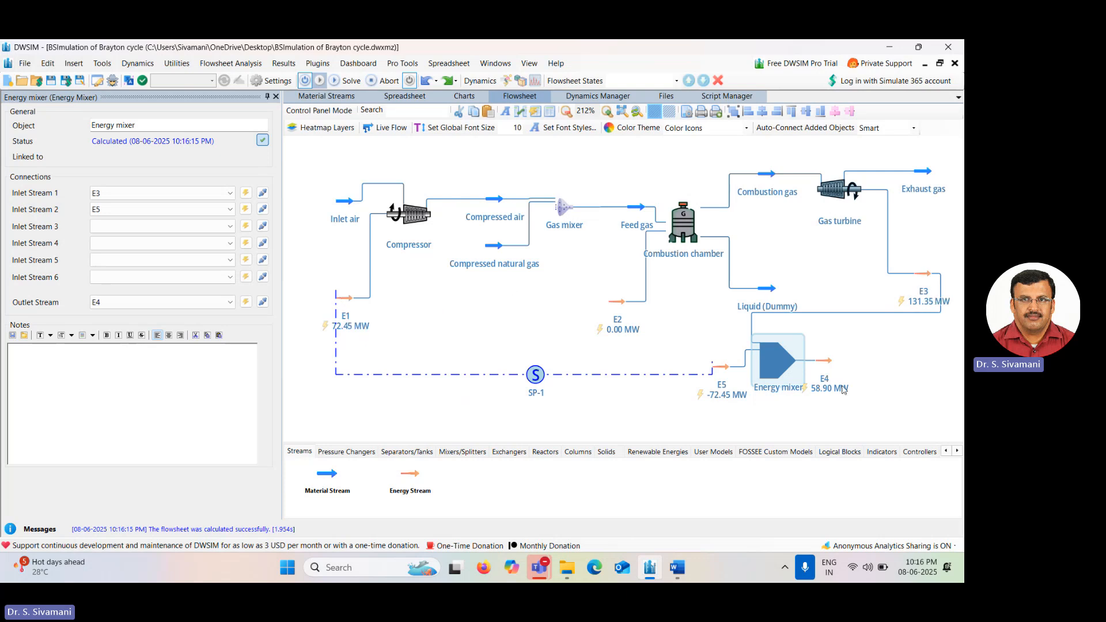
{"action": "mouse_move", "coordinate": [833, 366]}
{"action": "left_click", "coordinate": [904, 398]}
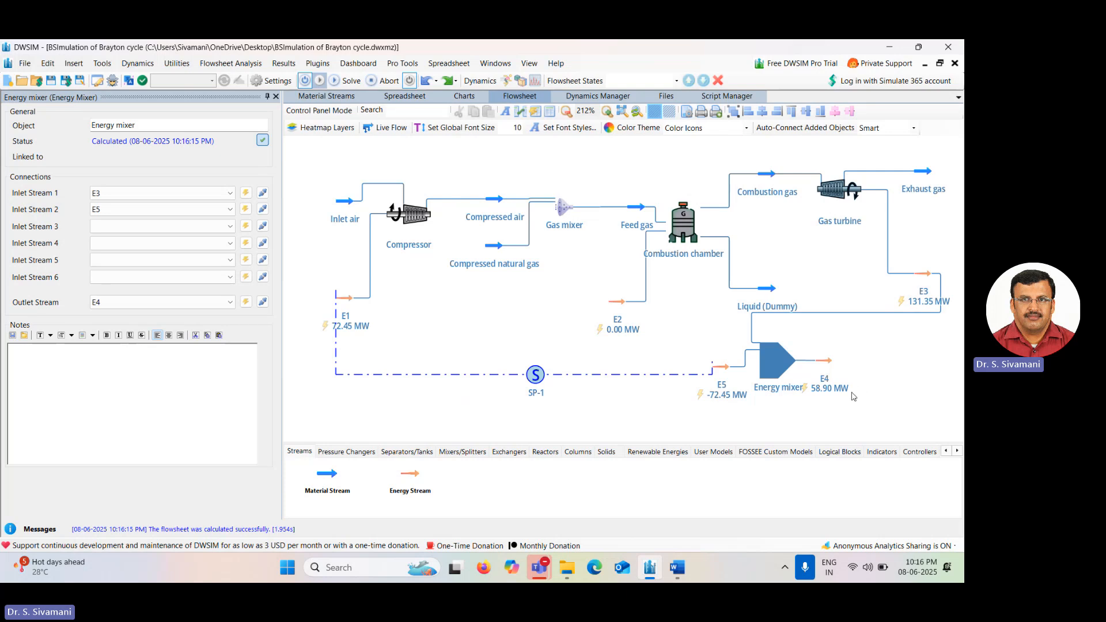
{"action": "left_click", "coordinate": [784, 365]}
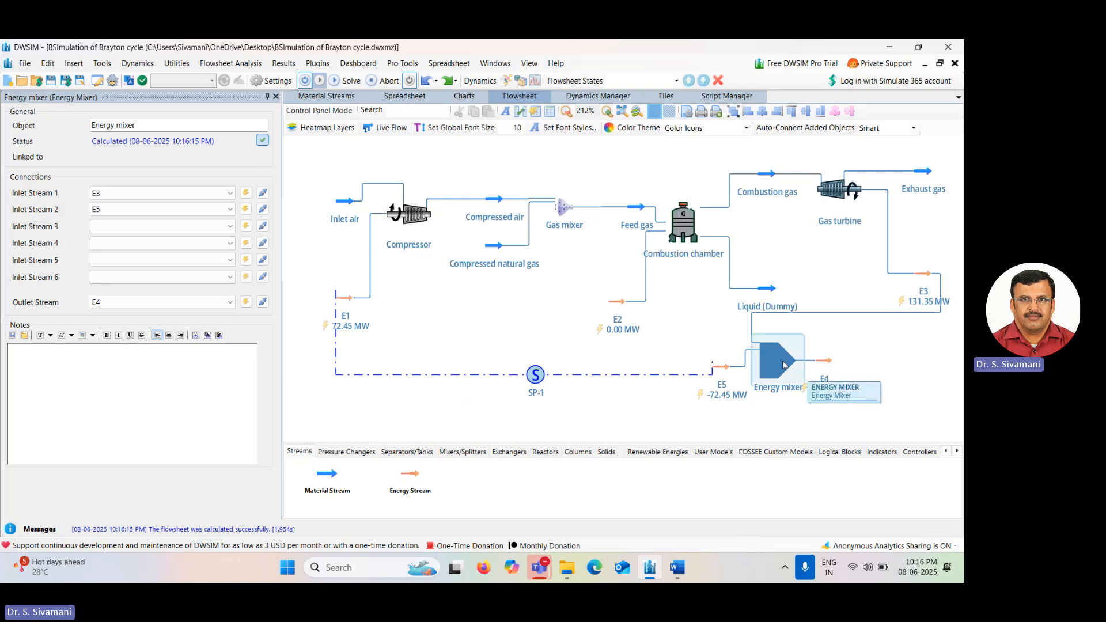
{"action": "left_click_drag", "start_coordinate": [783, 367], "coordinate": [780, 367]}
{"action": "left_click", "coordinate": [923, 397]}
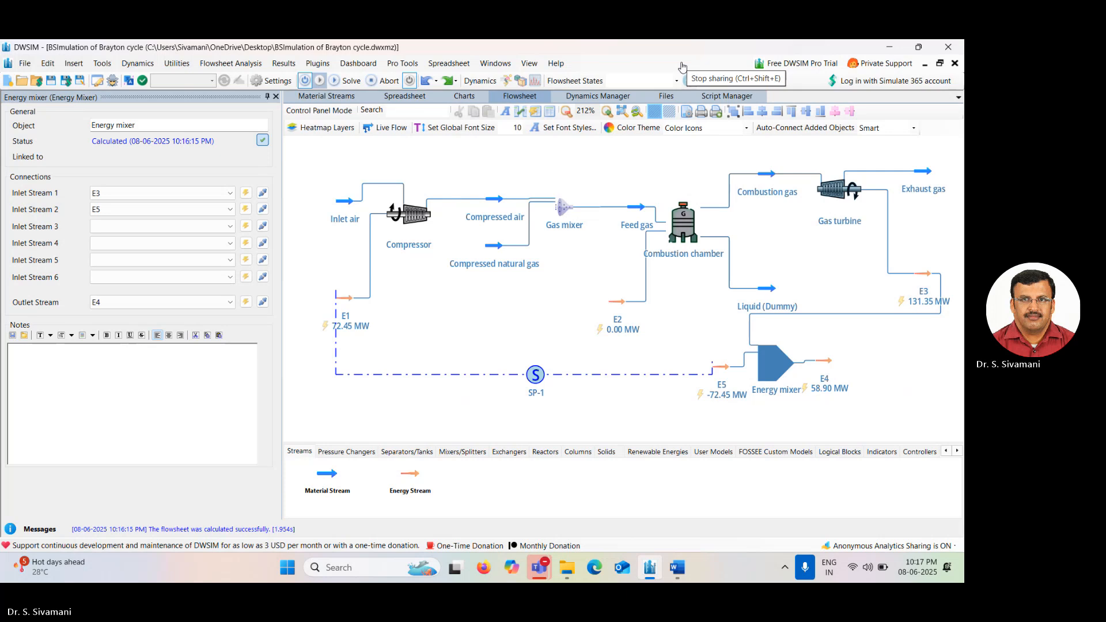
{"action": "left_click", "coordinate": [682, 67]}
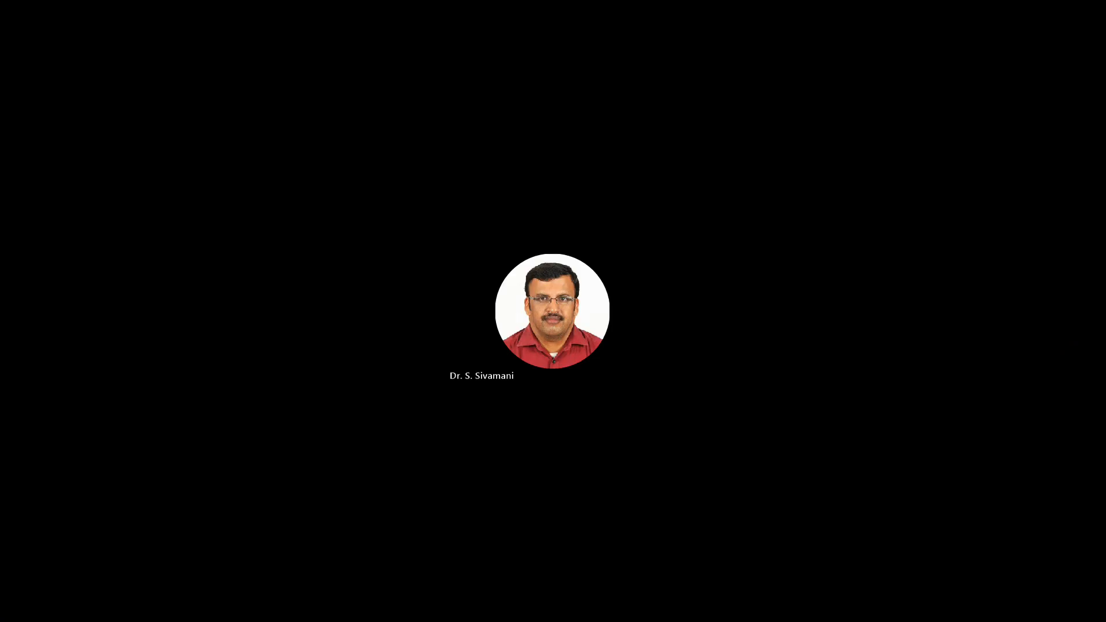